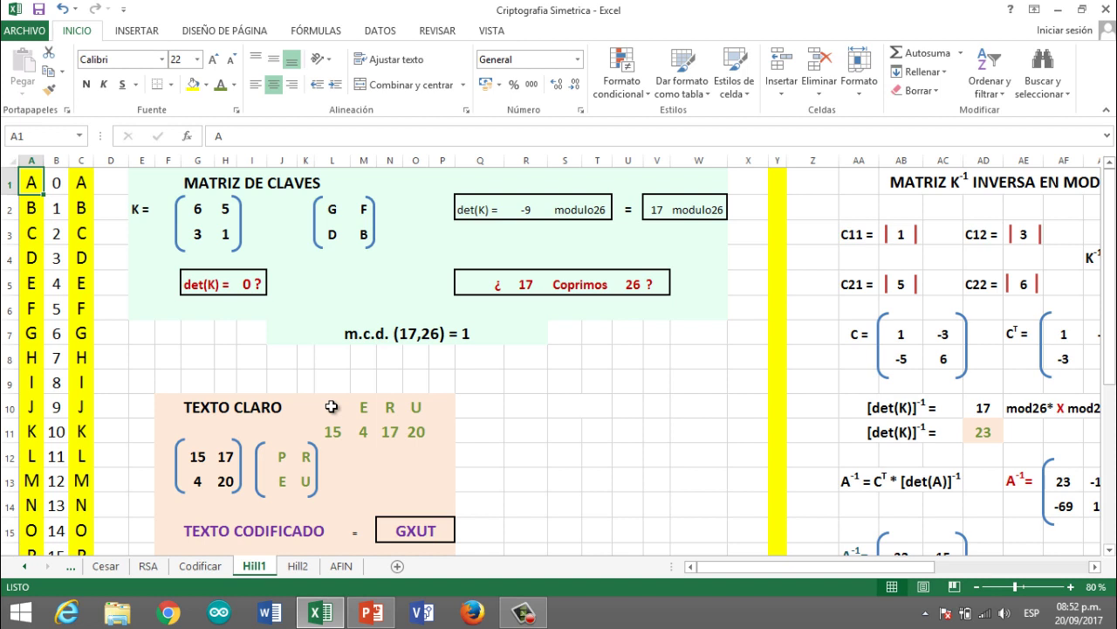
- Examine the alphabet letters listed in column A, going through the rows and returning to cell A1
{"action": "key", "text": "Down"}
{"action": "key", "text": "Up"}
{"action": "key", "text": "Right"}
{"action": "key", "text": "Left"}
{"action": "key", "text": "Down"}
{"action": "key", "text": "Up"}
{"action": "key", "text": "Down"}
{"action": "key", "text": "Down"}
{"action": "key", "text": "Down"}
{"action": "key", "text": "Down"}
{"action": "key", "text": "Down"}
{"action": "key", "text": "Down"}
{"action": "key", "text": "Down"}
{"action": "key", "text": "Down"}
{"action": "key", "text": "Down"}
{"action": "key", "text": "Down"}
{"action": "key", "text": "Down"}
{"action": "key", "text": "Down"}
{"action": "key", "text": "Down"}
{"action": "key", "text": "Down"}
{"action": "key", "text": "Down"}
{"action": "key", "text": "Down"}
{"action": "key", "text": "Down"}
{"action": "key", "text": "Down"}
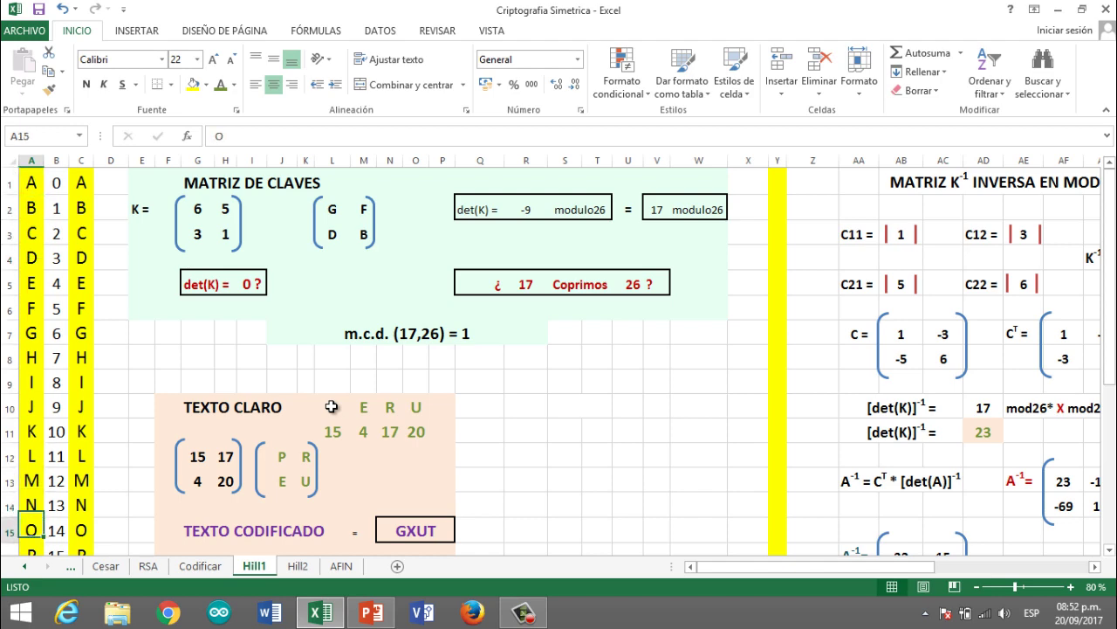
{"action": "key", "text": "Down"}
{"action": "key", "text": "Down"}
{"action": "key", "text": "Down"}
{"action": "key", "text": "Down"}
{"action": "key", "text": "Down"}
{"action": "key", "text": "Down"}
{"action": "key", "text": "Down"}
{"action": "key", "text": "Down"}
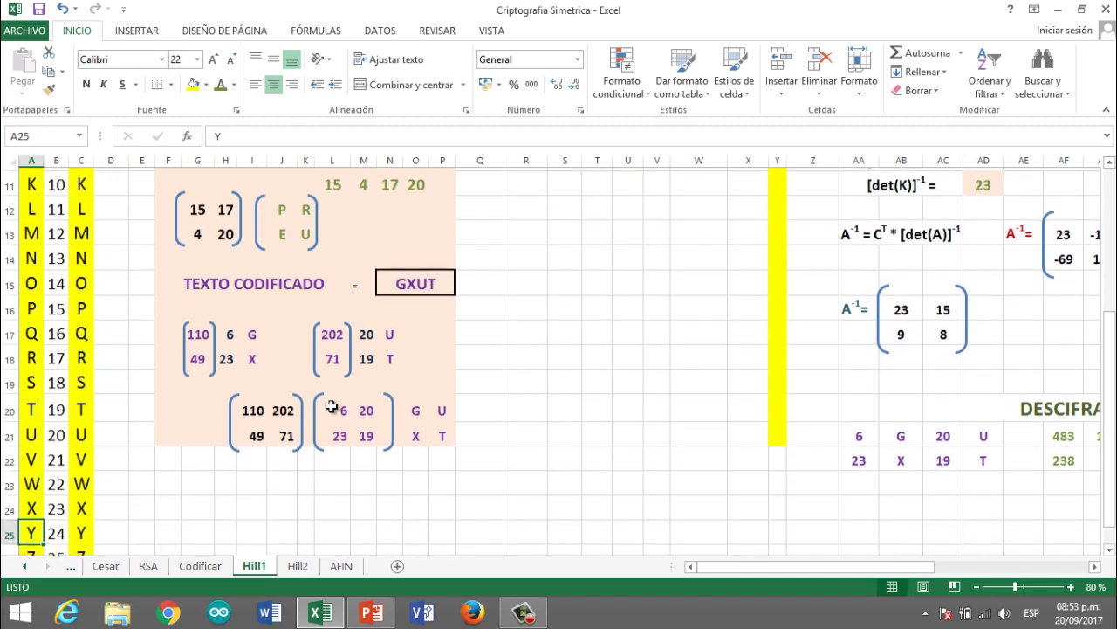
{"action": "key", "text": "Up"}
{"action": "key", "text": "Up"}
{"action": "key", "text": "Up"}
{"action": "key", "text": "Up"}
{"action": "key", "text": "Up"}
{"action": "key", "text": "Up"}
{"action": "key", "text": "Up"}
{"action": "key", "text": "Up"}
{"action": "key", "text": "Up"}
{"action": "key", "text": "Up"}
{"action": "key", "text": "Up"}
{"action": "key", "text": "Up"}
{"action": "key", "text": "Up"}
{"action": "key", "text": "Up"}
{"action": "key", "text": "Up"}
{"action": "key", "text": "Up"}
{"action": "key", "text": "Up"}
{"action": "key", "text": "Up"}
{"action": "key", "text": "Up"}
{"action": "key", "text": "Up"}
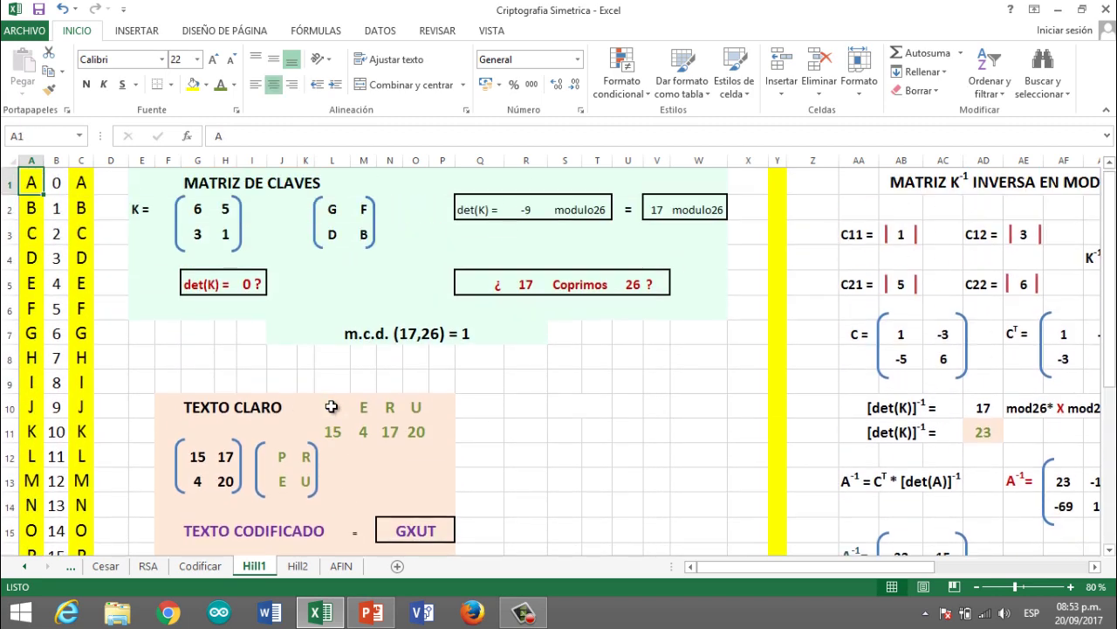
- Examine the numeric equivalents of the letters in column B, going through the rows and returning to cell B1
{"action": "key", "text": "Right"}
{"action": "key", "text": "Down"}
{"action": "key", "text": "Down"}
{"action": "key", "text": "Down"}
{"action": "key", "text": "Down"}
{"action": "key", "text": "Down"}
{"action": "key", "text": "Down"}
{"action": "key", "text": "Down"}
{"action": "key", "text": "Down"}
{"action": "key", "text": "Down"}
{"action": "key", "text": "Down"}
{"action": "key", "text": "Down"}
{"action": "key", "text": "Down"}
{"action": "key", "text": "Down"}
{"action": "key", "text": "Down"}
{"action": "key", "text": "Down"}
{"action": "key", "text": "Down"}
{"action": "key", "text": "Down"}
{"action": "key", "text": "Down"}
{"action": "key", "text": "Down"}
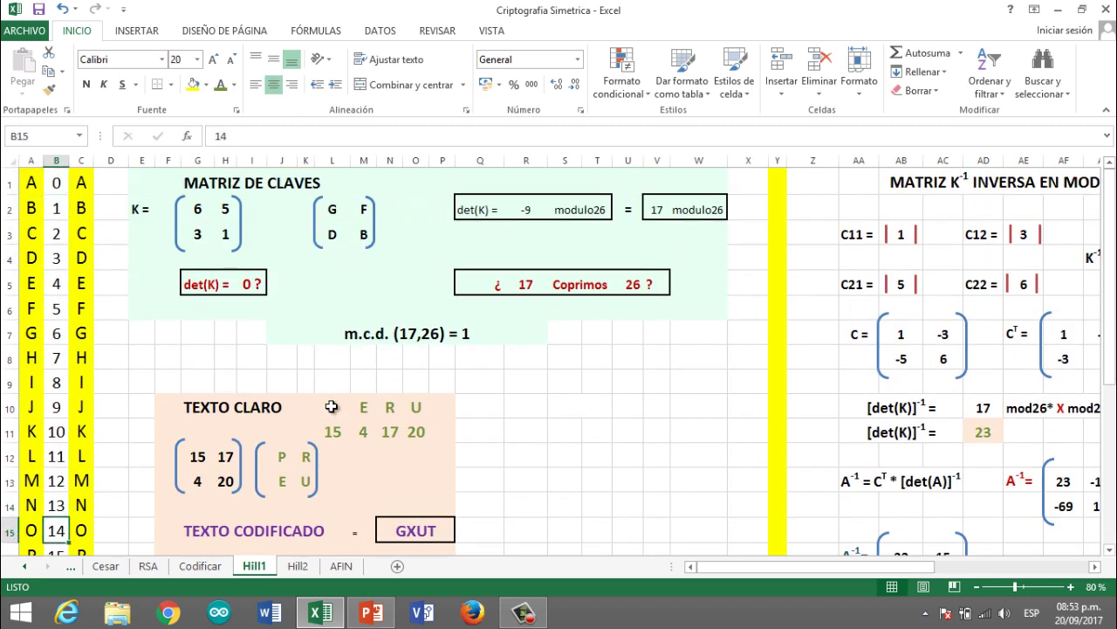
{"action": "key", "text": "Down"}
{"action": "key", "text": "Down"}
{"action": "key", "text": "Down"}
{"action": "key", "text": "Down"}
{"action": "key", "text": "Down"}
{"action": "key", "text": "Down"}
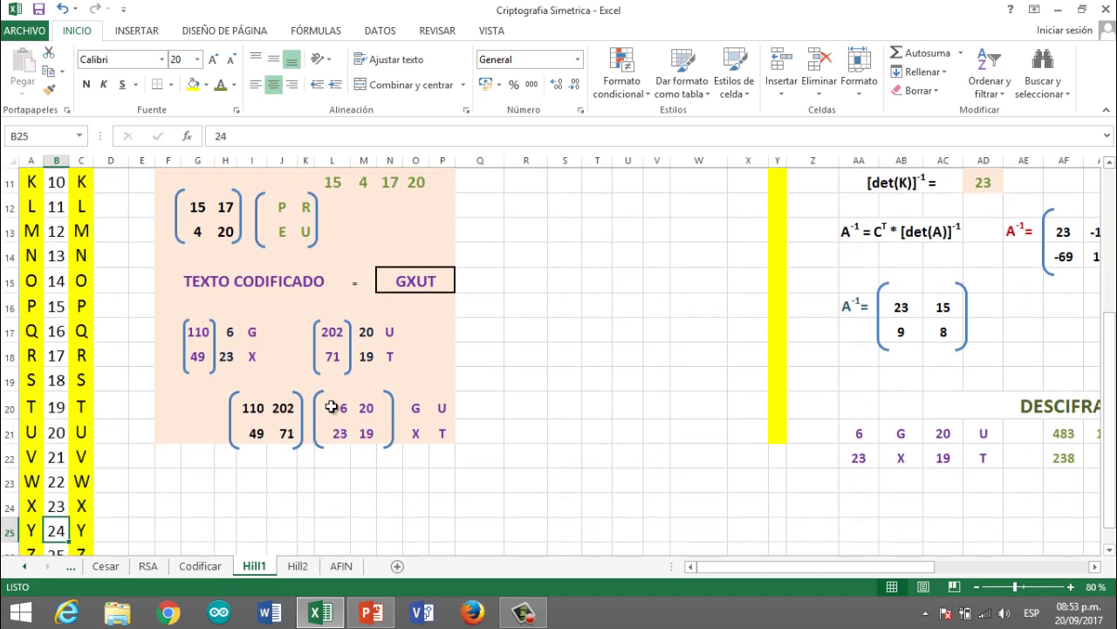
{"action": "key", "text": "Up"}
{"action": "key", "text": "Up"}
{"action": "key", "text": "Up"}
{"action": "key", "text": "Up"}
{"action": "key", "text": "Up"}
{"action": "key", "text": "Up"}
{"action": "key", "text": "Up"}
{"action": "key", "text": "Up"}
{"action": "key", "text": "Up"}
{"action": "key", "text": "Up"}
{"action": "key", "text": "Up"}
{"action": "key", "text": "Up"}
{"action": "key", "text": "Up"}
{"action": "key", "text": "Up"}
{"action": "key", "text": "Up"}
{"action": "key", "text": "Up"}
{"action": "key", "text": "Up"}
{"action": "key", "text": "Up"}
{"action": "key", "text": "Up"}
{"action": "key", "text": "Up"}
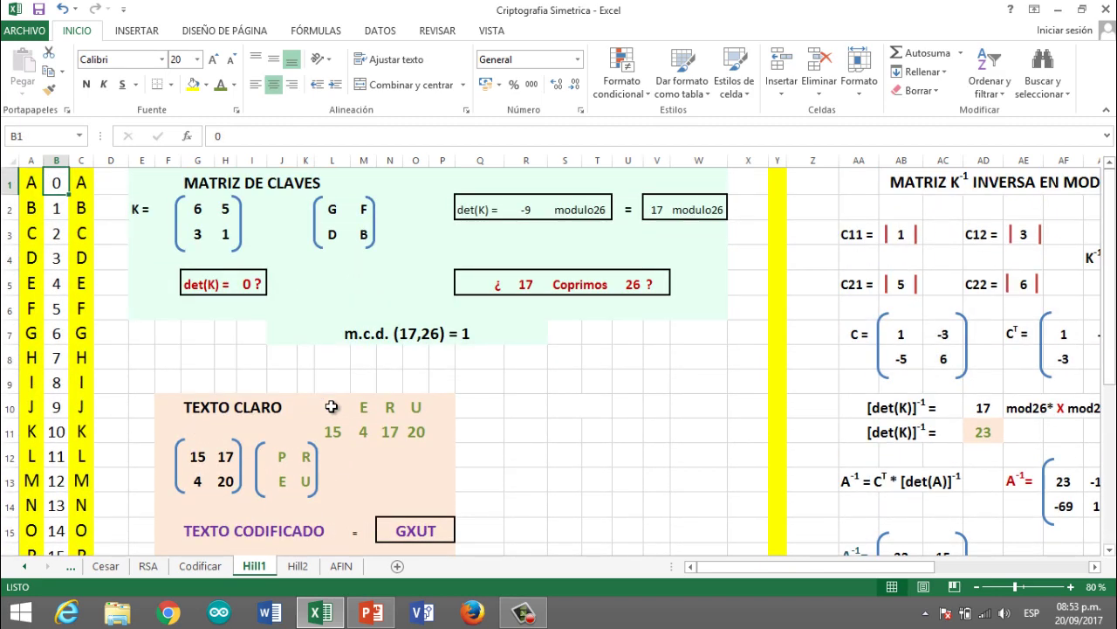
- Examine the MATRIZ DE CLAVES heading and the key matrix K beneath it
{"action": "key", "text": "Right"}
{"action": "key", "text": "Right"}
{"action": "key", "text": "Right"}
{"action": "key", "text": "Right"}
{"action": "key", "text": "Right"}
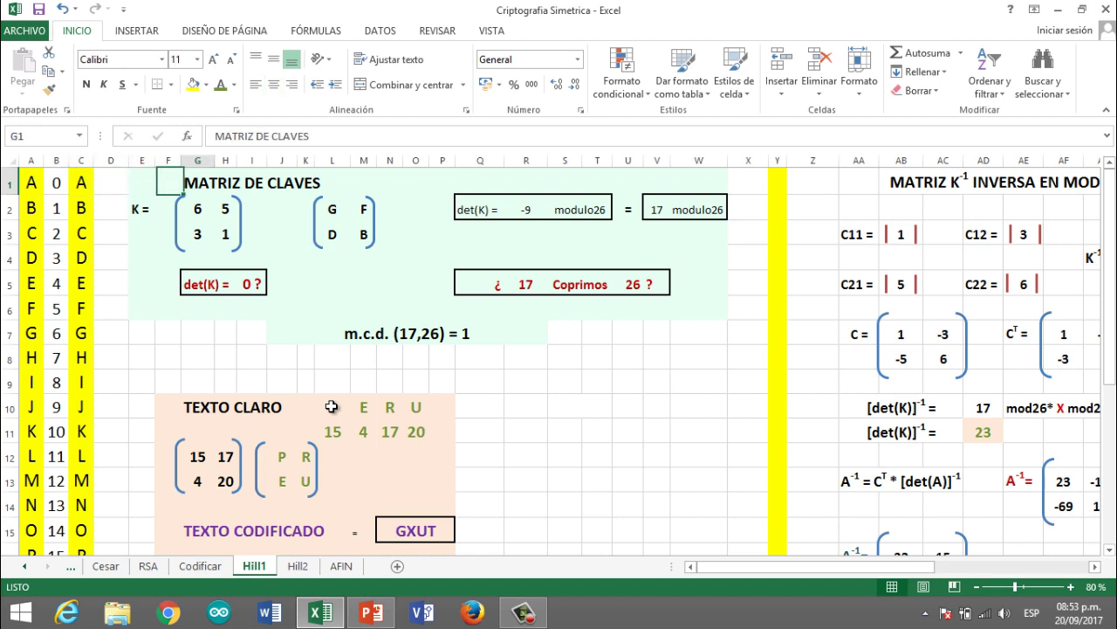
{"action": "key", "text": "Down"}
{"action": "key", "text": "Left"}
{"action": "key", "text": "Left"}
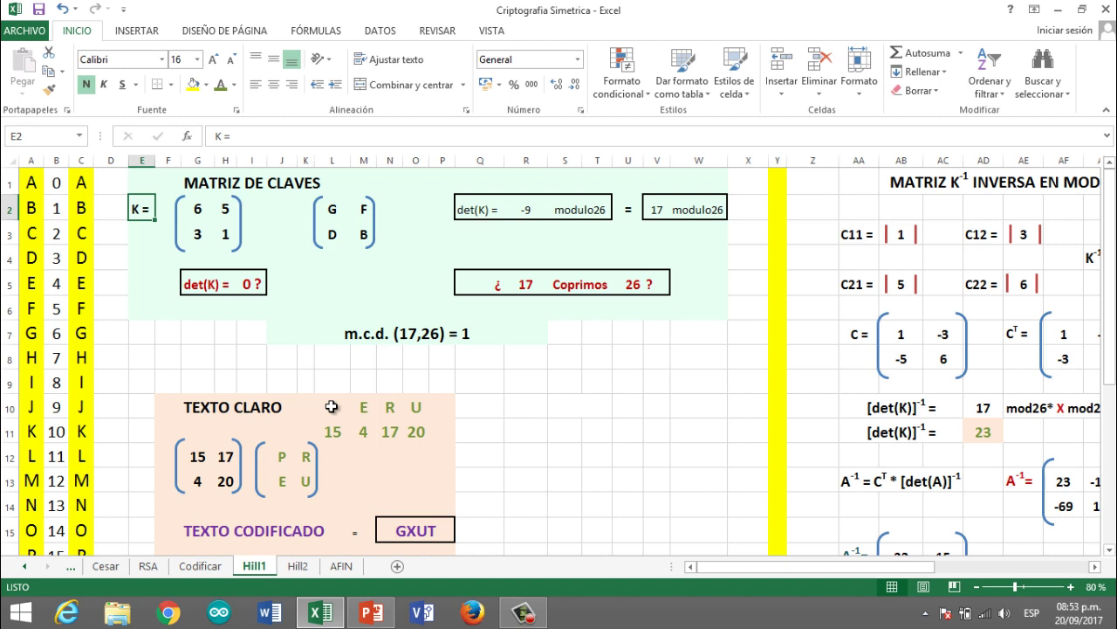
{"action": "key", "text": "Right"}
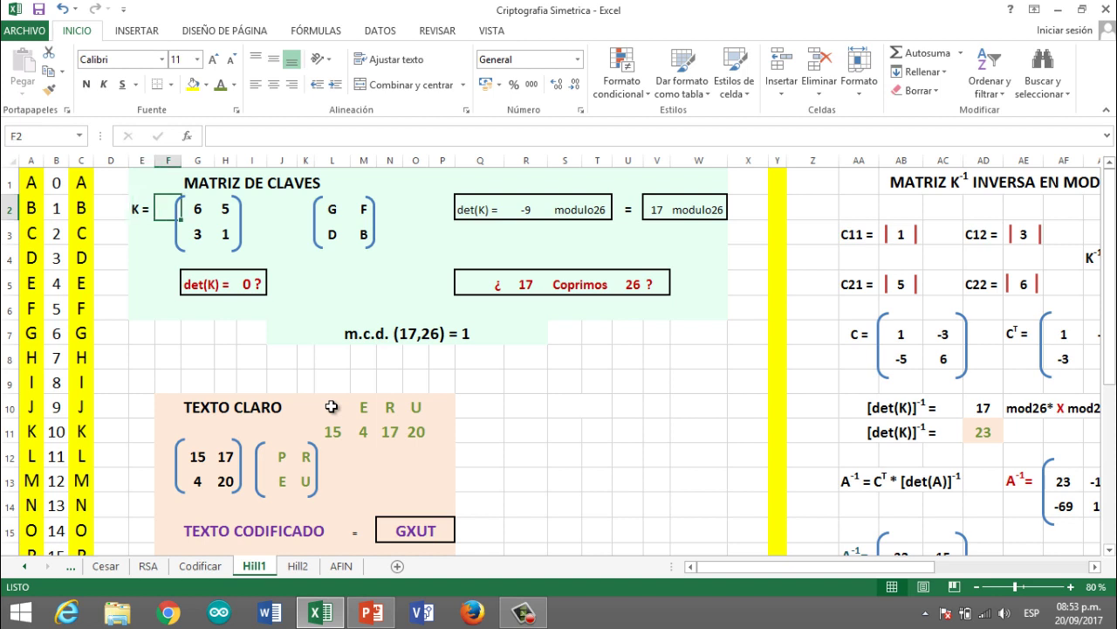
- Examine the condition in row 5 that asks whether the determinant of K is zero
{"action": "key", "text": "Down"}
{"action": "key", "text": "Down"}
{"action": "key", "text": "Down"}
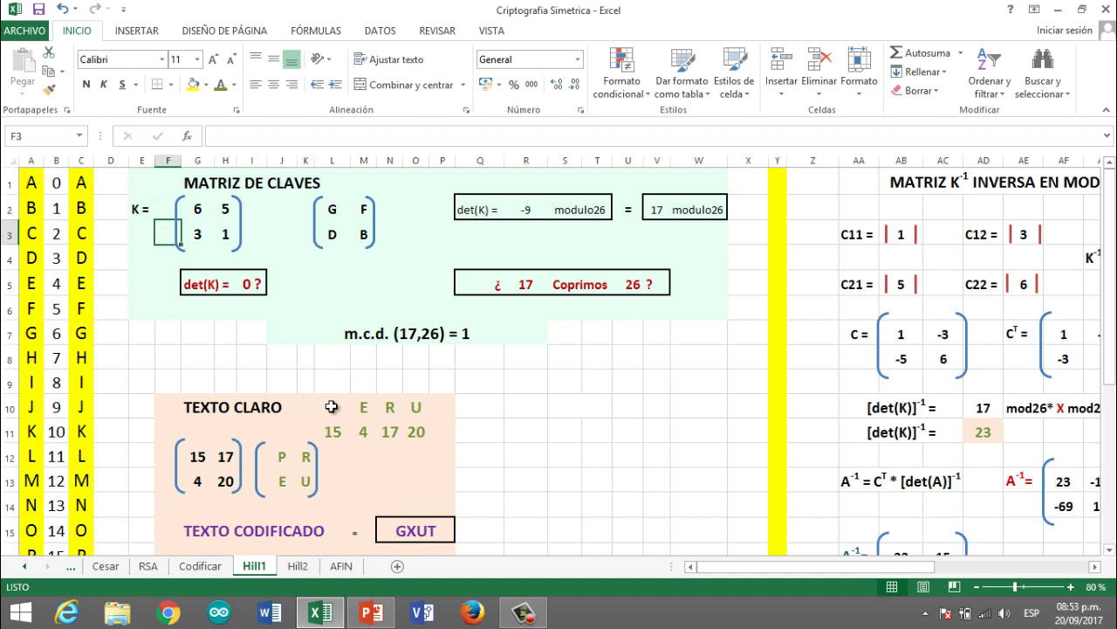
{"action": "key", "text": "Right"}
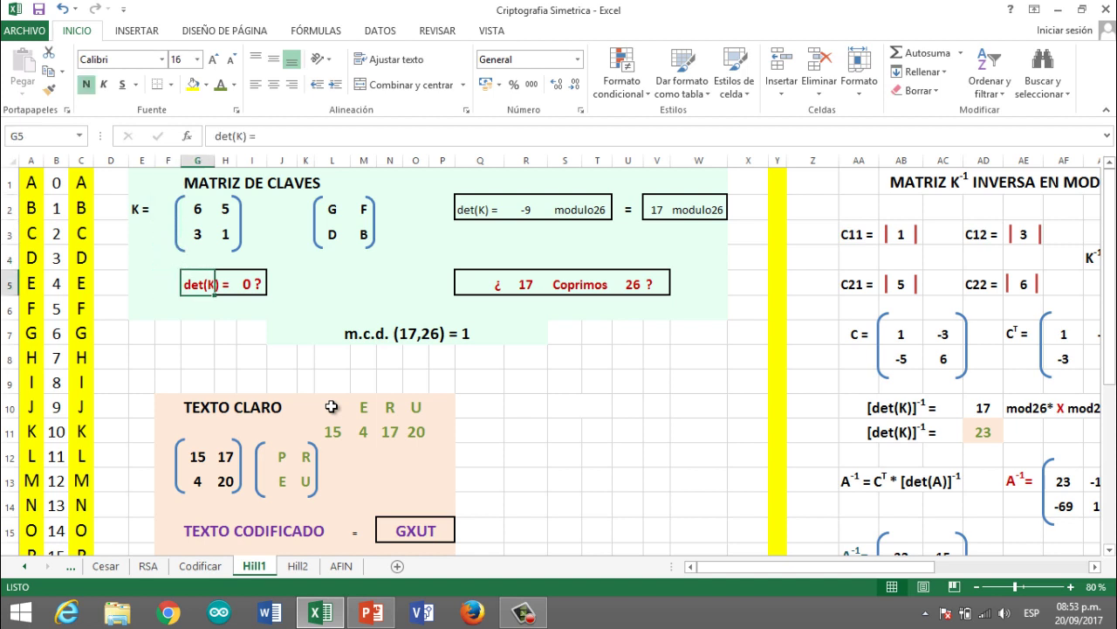
{"action": "key", "text": "Right"}
{"action": "key", "text": "Right"}
{"action": "key", "text": "Left"}
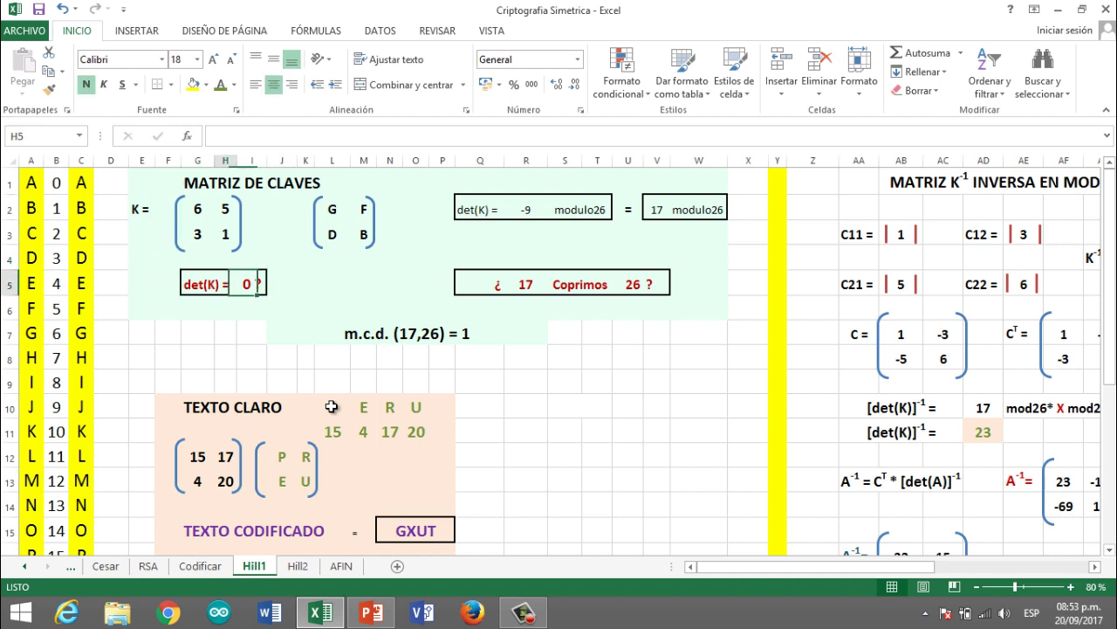
{"action": "key", "text": "Left"}
{"action": "key", "text": "ctrl+z"}
{"action": "key", "text": "Right"}
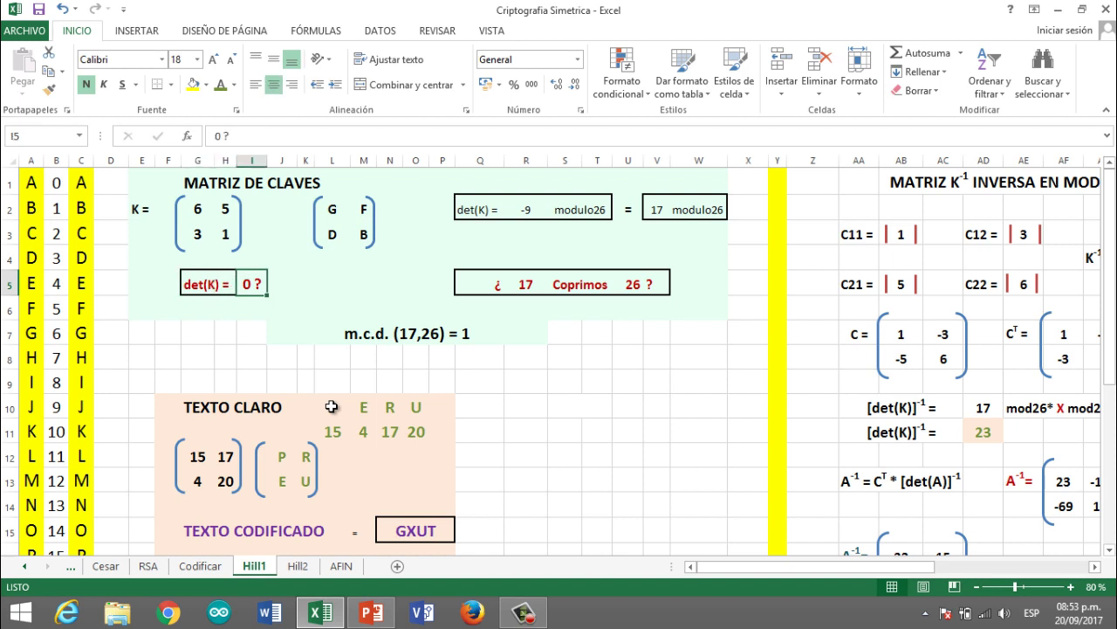
{"action": "key", "text": "Right"}
{"action": "key", "text": "Left"}
{"action": "key", "text": "Left"}
{"action": "key", "text": "Left"}
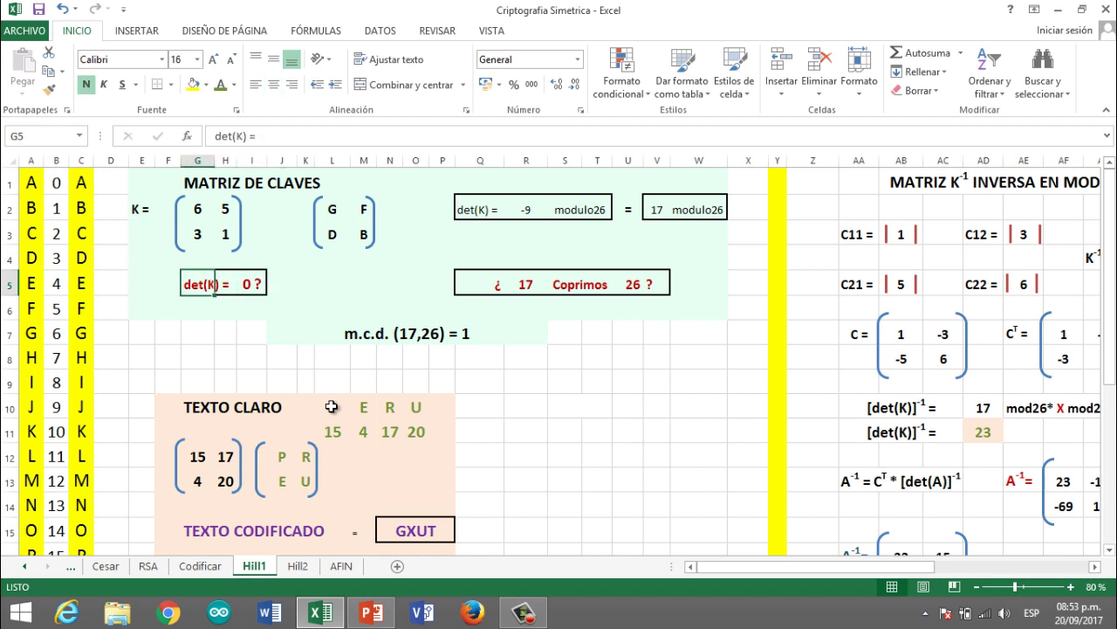
- Examine the determinant of K modulo 26 in row 2, from cell Q2 across to the equals sign
{"action": "key", "text": "Right"}
{"action": "key", "text": "Right"}
{"action": "key", "text": "Right"}
{"action": "key", "text": "Right"}
{"action": "key", "text": "Right"}
{"action": "key", "text": "Right"}
{"action": "key", "text": "Right"}
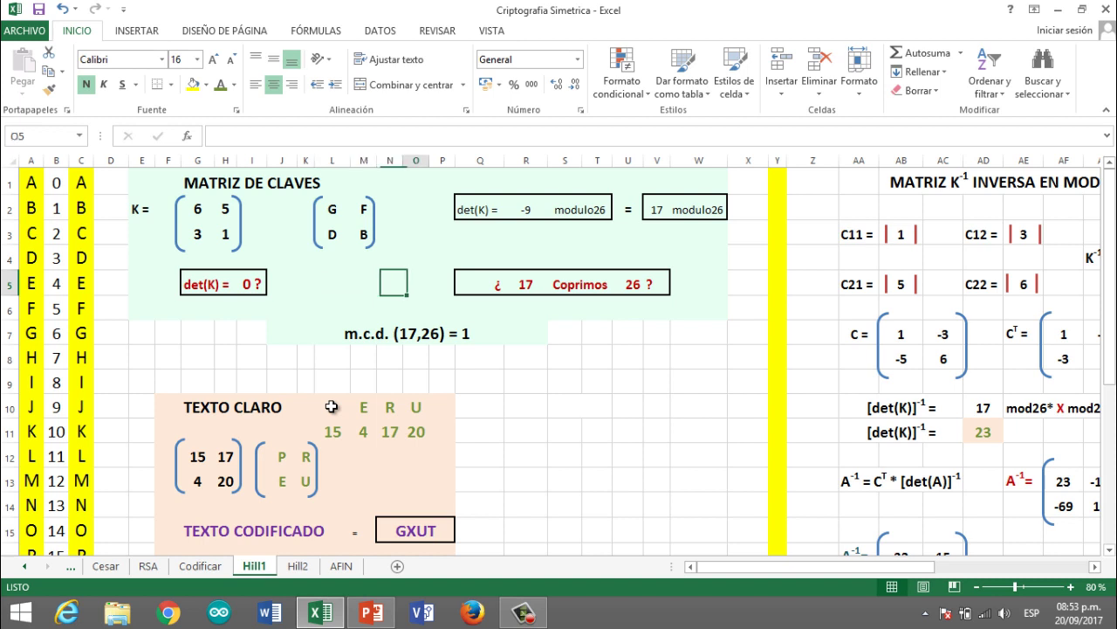
{"action": "key", "text": "Right"}
{"action": "key", "text": "Right"}
{"action": "key", "text": "Right"}
{"action": "key", "text": "Right"}
{"action": "key", "text": "Left"}
{"action": "key", "text": "Left"}
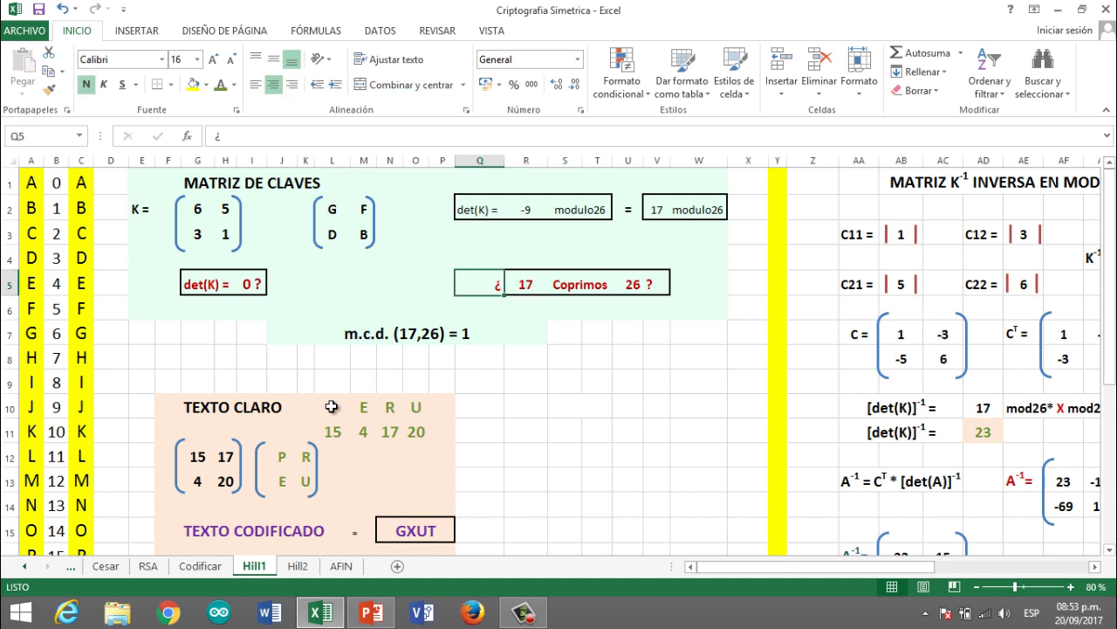
{"action": "key", "text": "Up"}
{"action": "key", "text": "Up"}
{"action": "key", "text": "Up"}
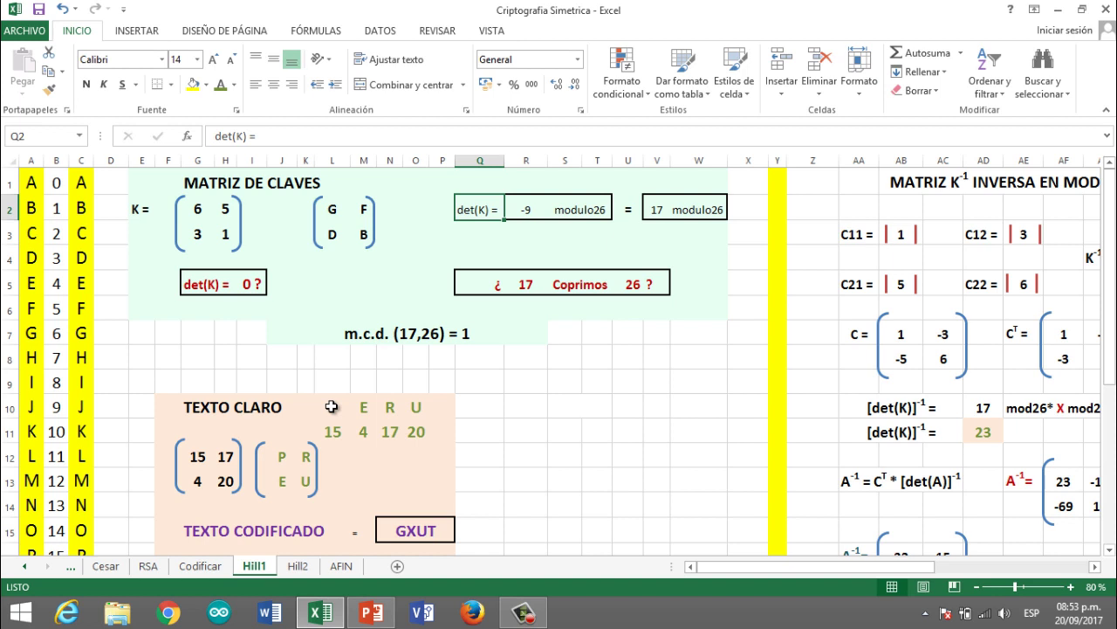
{"action": "key", "text": "Right"}
{"action": "key", "text": "Right"}
{"action": "key", "text": "Right"}
{"action": "key", "text": "Right"}
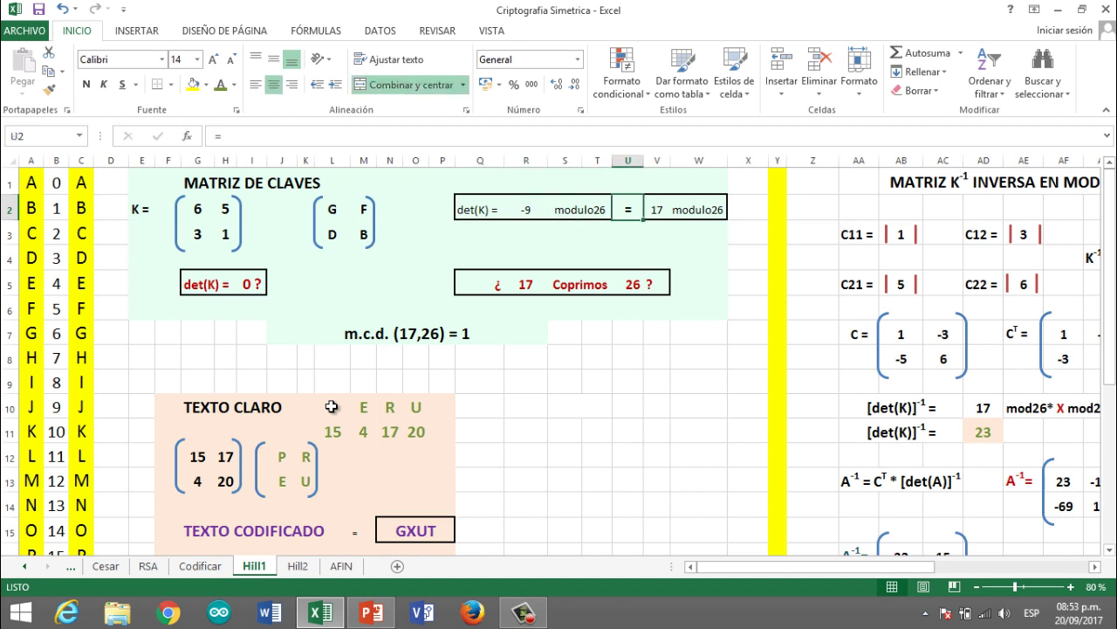
- Examine the row 5 check of whether the determinant modulo 26 and the modulus 26 are coprime
{"action": "key", "text": "Left"}
{"action": "key", "text": "Left"}
{"action": "key", "text": "Left"}
{"action": "key", "text": "Down"}
{"action": "key", "text": "Down"}
{"action": "key", "text": "Down"}
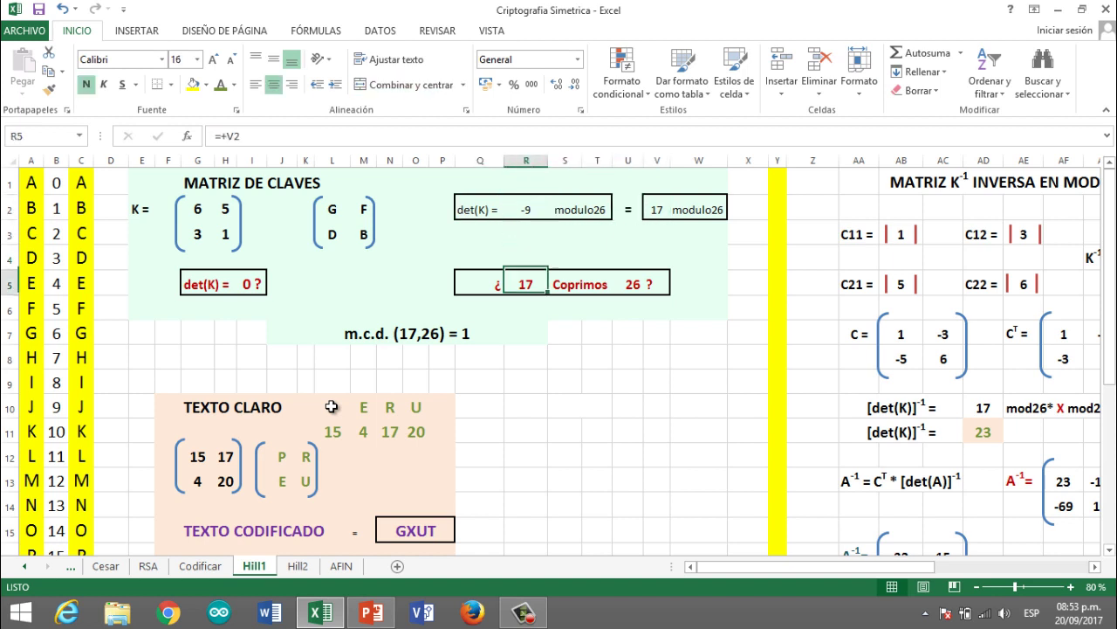
{"action": "key", "text": "Right"}
{"action": "key", "text": "Right"}
{"action": "key", "text": "Right"}
{"action": "key", "text": "Left"}
{"action": "key", "text": "Left"}
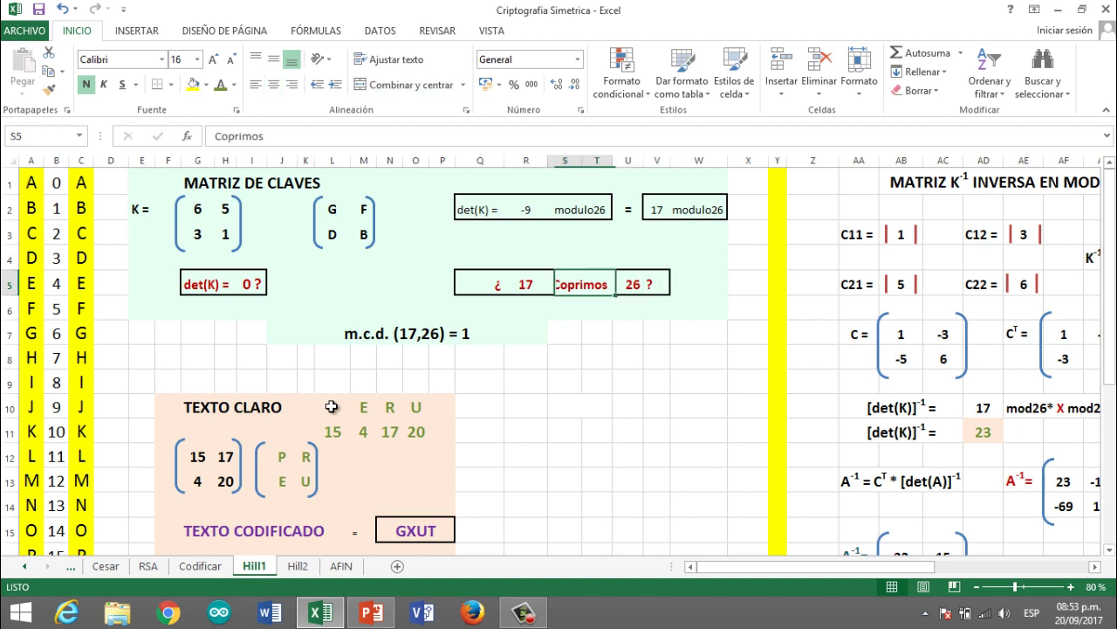
{"action": "key", "text": "Left"}
{"action": "key", "text": "Left"}
{"action": "key", "text": "Right"}
{"action": "key", "text": "Right"}
{"action": "key", "text": "Right"}
{"action": "key", "text": "Right"}
{"action": "key", "text": "Left"}
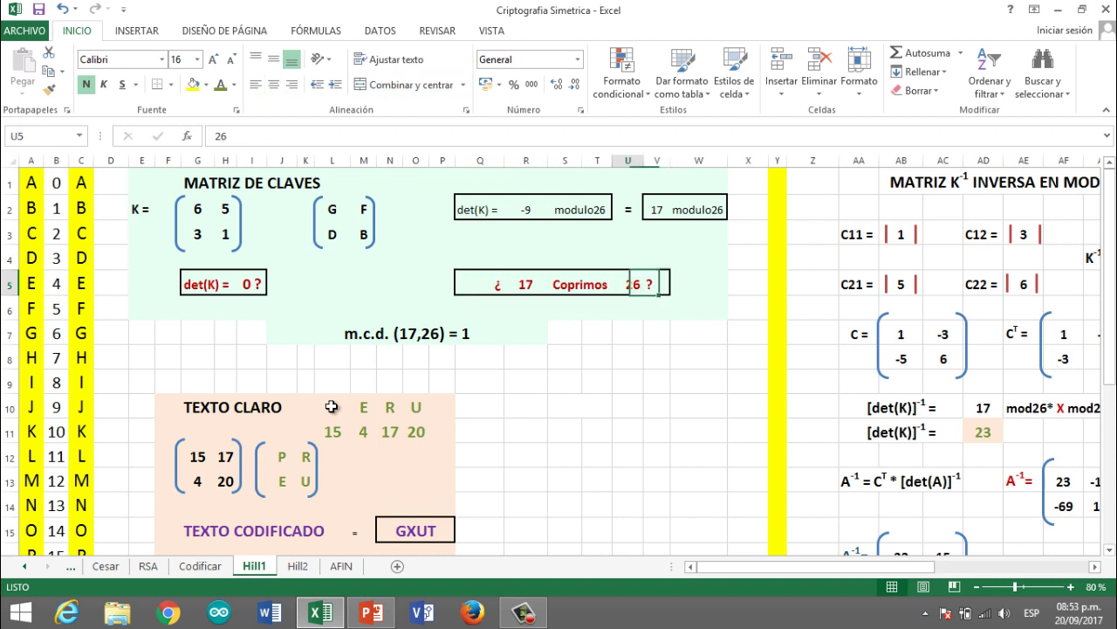
- Examine the Coprimos term and the modulus 26 in the row 5 check
{"action": "key", "text": "Left"}
{"action": "key", "text": "Left"}
{"action": "key", "text": "Left"}
{"action": "key", "text": "Right"}
{"action": "key", "text": "Right"}
{"action": "key", "text": "Right"}
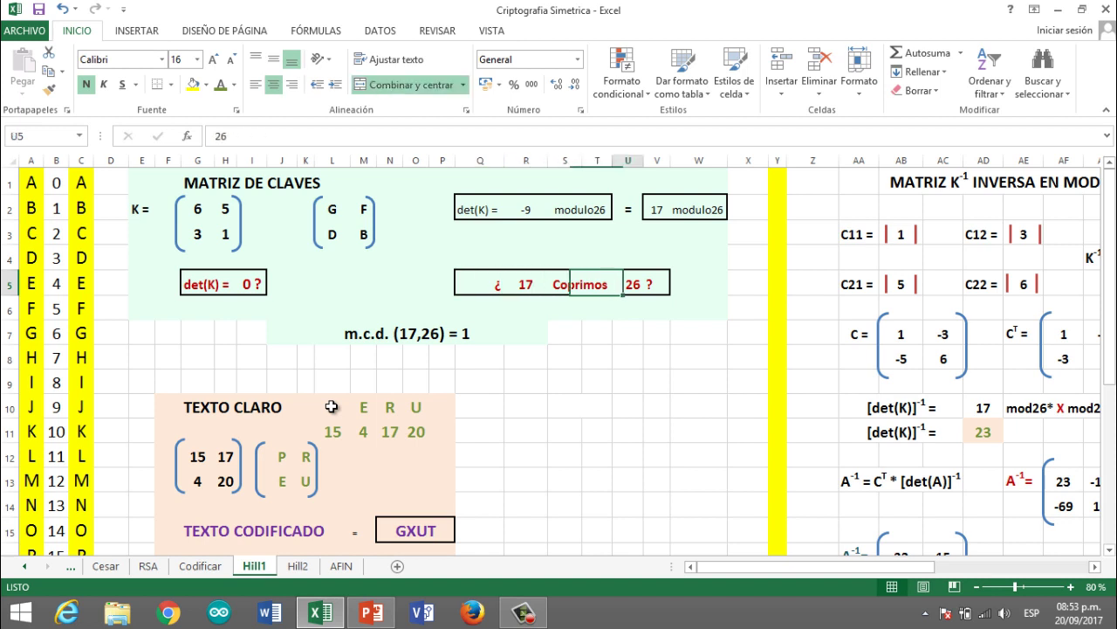
{"action": "key", "text": "Up"}
{"action": "key", "text": "Up"}
{"action": "key", "text": "Up"}
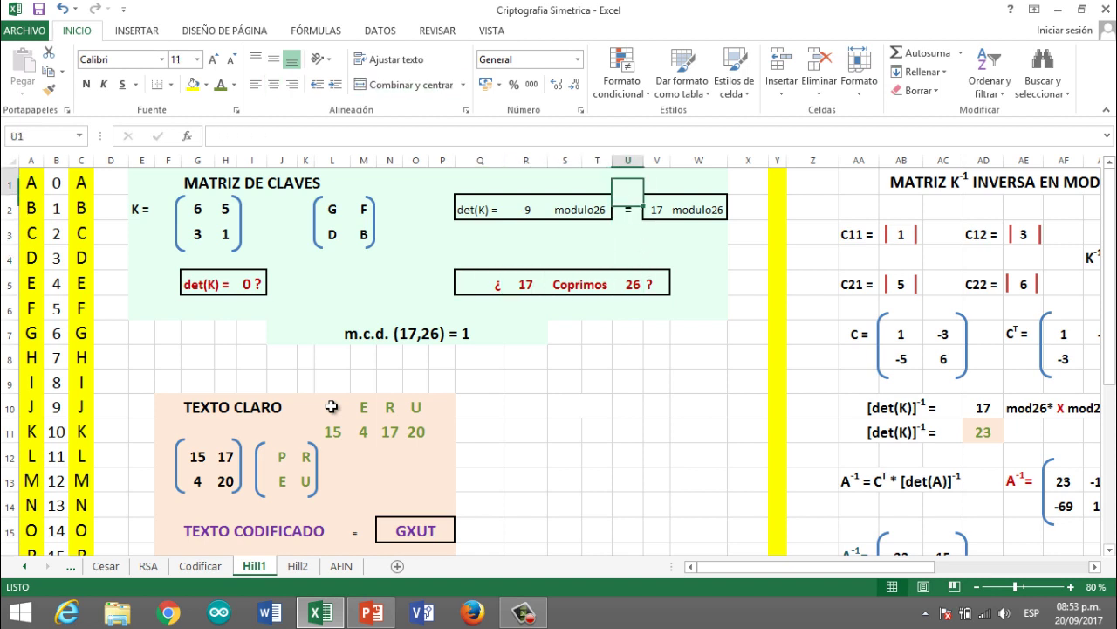
- Return along row 1 to the beginning of the letter-number table in column A
{"action": "key", "text": "Up"}
{"action": "key", "text": "Left"}
{"action": "key", "text": "Left"}
{"action": "key", "text": "Left"}
{"action": "key", "text": "Left"}
{"action": "key", "text": "Left"}
{"action": "key", "text": "Left"}
{"action": "key", "text": "Left"}
{"action": "key", "text": "Left"}
{"action": "key", "text": "Left"}
{"action": "key", "text": "Left"}
{"action": "key", "text": "Left"}
{"action": "key", "text": "Left"}
{"action": "key", "text": "Left"}
{"action": "key", "text": "Left"}
{"action": "key", "text": "Left"}
{"action": "key", "text": "Left"}
{"action": "key", "text": "Left"}
{"action": "key", "text": "Left"}
{"action": "key", "text": "Left"}
{"action": "key", "text": "Left"}
{"action": "key", "text": "Down"}
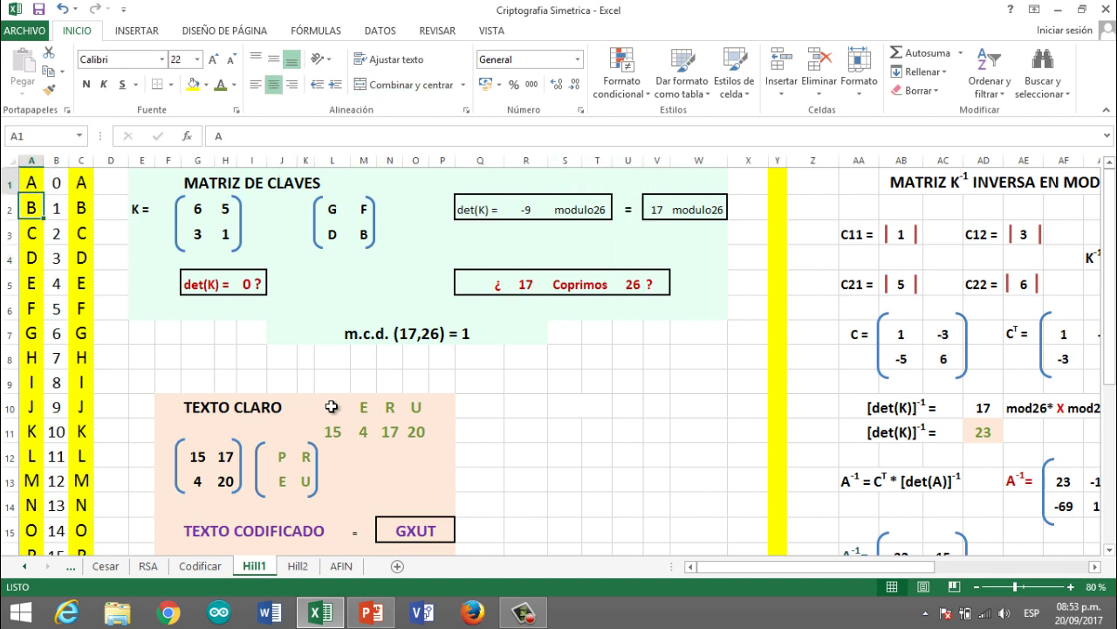
- Examine the numeric entries of key matrix K in cells G2 to H3
{"action": "key", "text": "Up"}
{"action": "key", "text": "Right"}
{"action": "key", "text": "Right"}
{"action": "key", "text": "Right"}
{"action": "key", "text": "Right"}
{"action": "key", "text": "Right"}
{"action": "key", "text": "Right"}
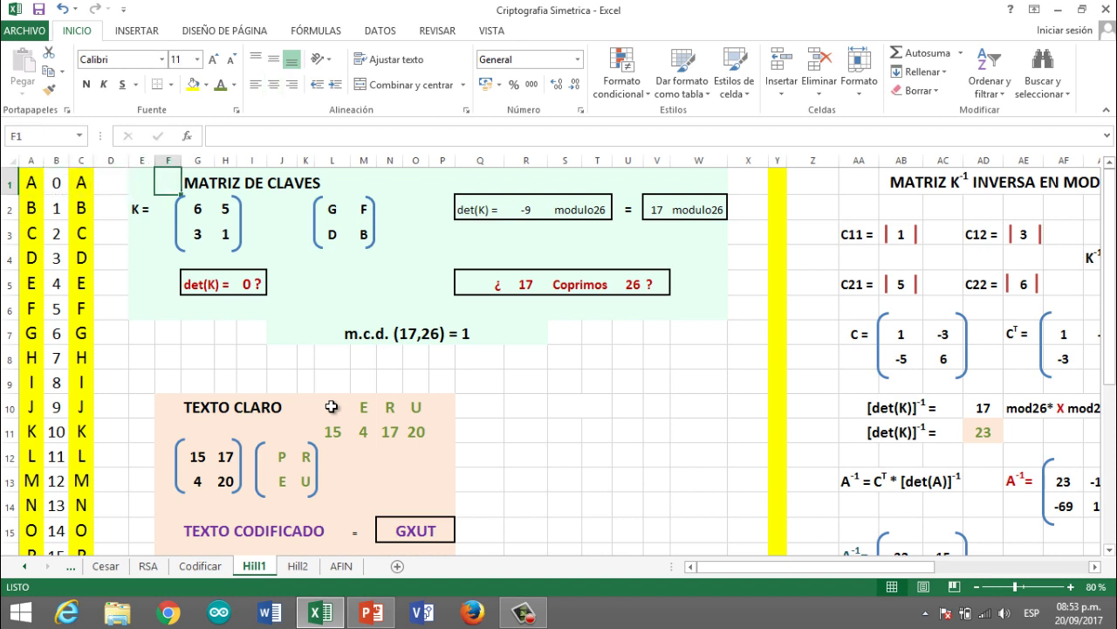
{"action": "key", "text": "Down"}
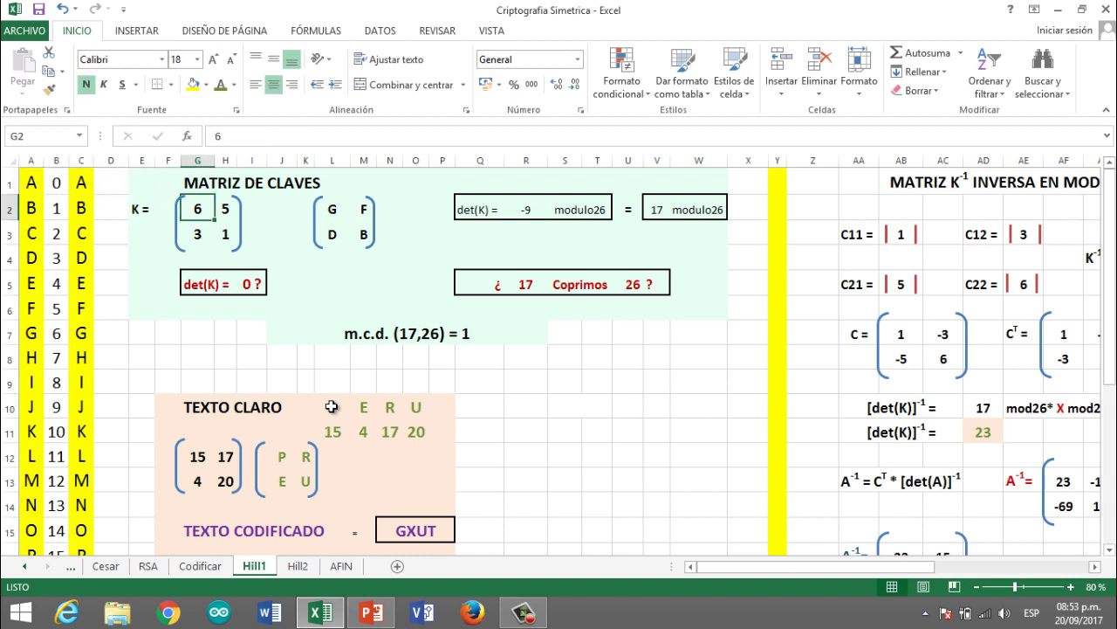
{"action": "key", "text": "Right"}
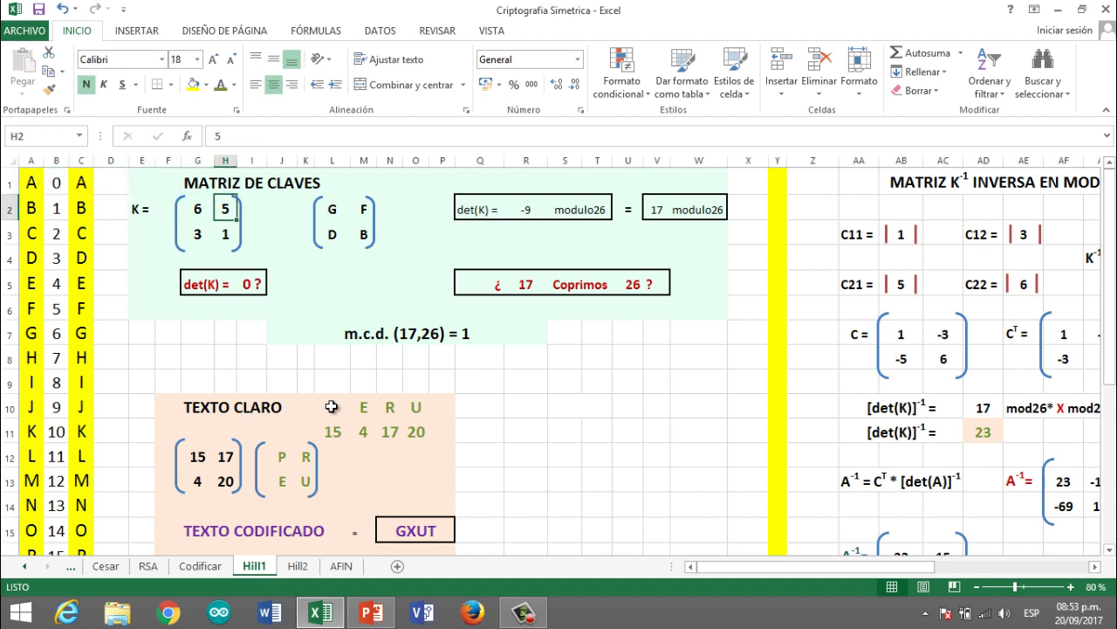
{"action": "key", "text": "Down"}
{"action": "key", "text": "Up"}
{"action": "key", "text": "Left"}
{"action": "key", "text": "Left"}
- Compare the numeric key matrix K with the letter matrix beside it, including the lookup formula in L2
{"action": "key", "text": "Right"}
{"action": "key", "text": "Right"}
{"action": "key", "text": "Right"}
{"action": "key", "text": "Right"}
{"action": "key", "text": "Right"}
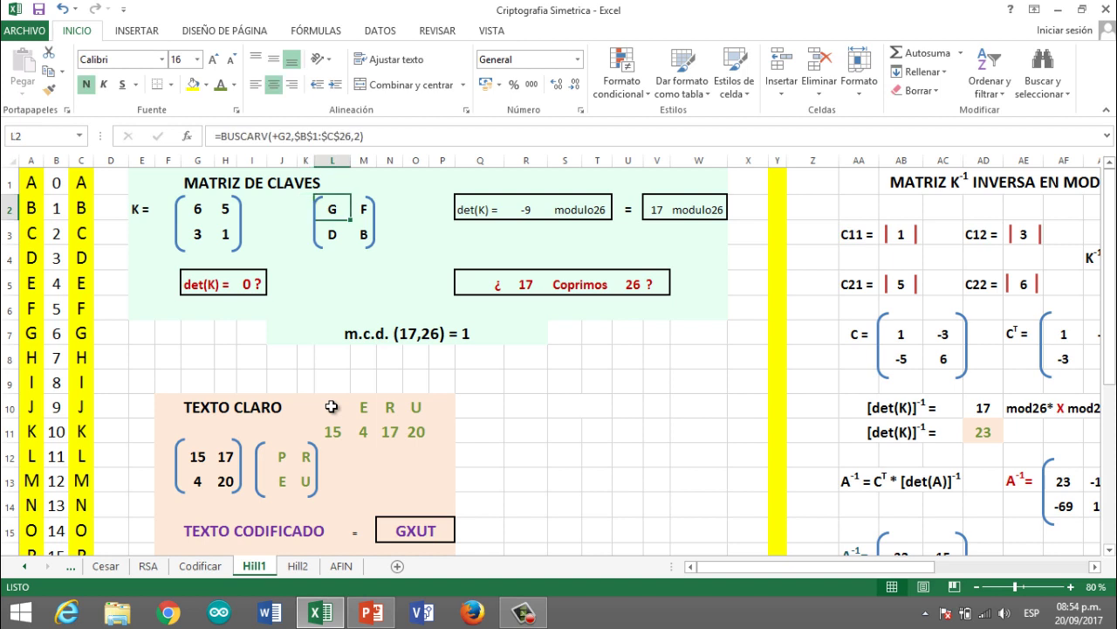
{"action": "key", "text": "Left"}
{"action": "key", "text": "Left"}
{"action": "key", "text": "Left"}
{"action": "key", "text": "Right"}
{"action": "key", "text": "Right"}
{"action": "key", "text": "Right"}
{"action": "key", "text": "Right"}
- Trace row 2 from the letter matrix back to the letter-number table in column A
{"action": "key", "text": "Left"}
{"action": "key", "text": "Left"}
{"action": "key", "text": "Left"}
{"action": "key", "text": "Left"}
{"action": "key", "text": "Left"}
{"action": "key", "text": "Left"}
{"action": "key", "text": "Left"}
{"action": "key", "text": "Left"}
{"action": "key", "text": "Left"}
{"action": "key", "text": "Left"}
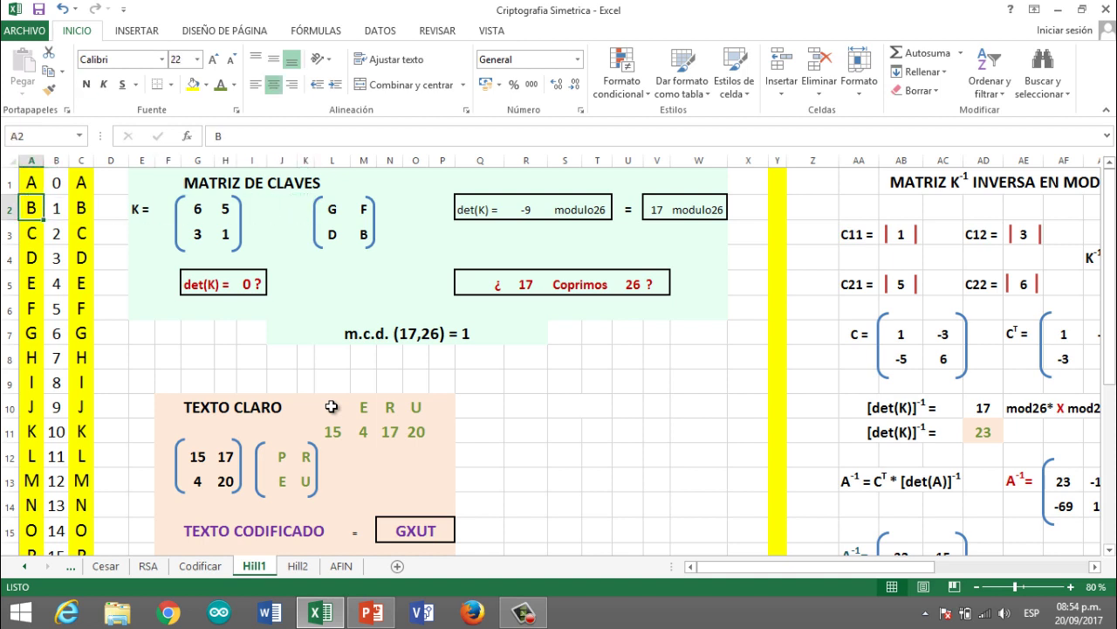
- Examine the letter matrix in L2:M3 and the BUSCARV formulas that look up its letters
{"action": "key", "text": "ctrl+Home"}
{"action": "key", "text": "Right"}
{"action": "key", "text": "Right"}
{"action": "key", "text": "Right"}
{"action": "key", "text": "Right"}
{"action": "key", "text": "Right"}
{"action": "key", "text": "Right"}
{"action": "key", "text": "Right"}
{"action": "key", "text": "Right"}
{"action": "key", "text": "Right"}
{"action": "key", "text": "Right"}
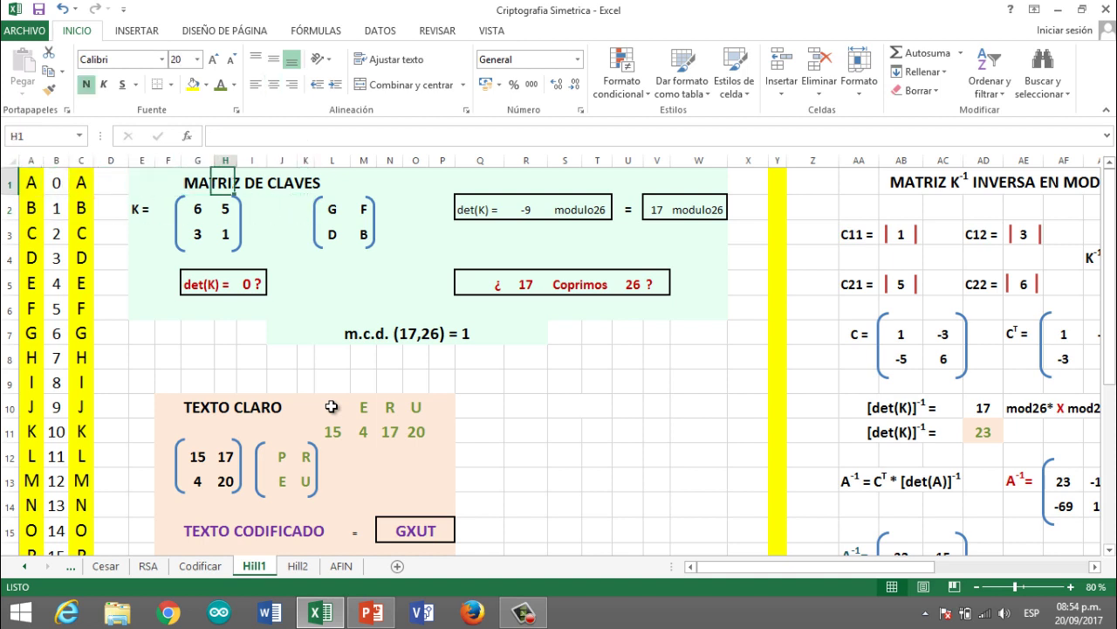
{"action": "key", "text": "Right"}
{"action": "key", "text": "Down"}
{"action": "key", "text": "Right"}
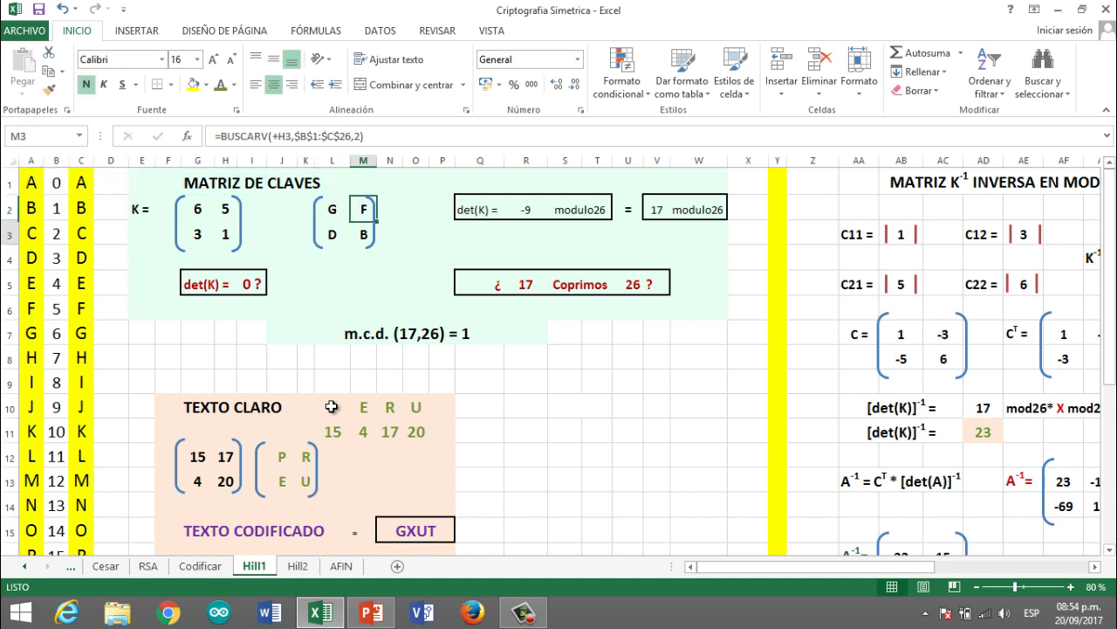
{"action": "key", "text": "Down"}
{"action": "key", "text": "Left"}
{"action": "key", "text": "Right"}
{"action": "key", "text": "Up"}
{"action": "key", "text": "Left"}
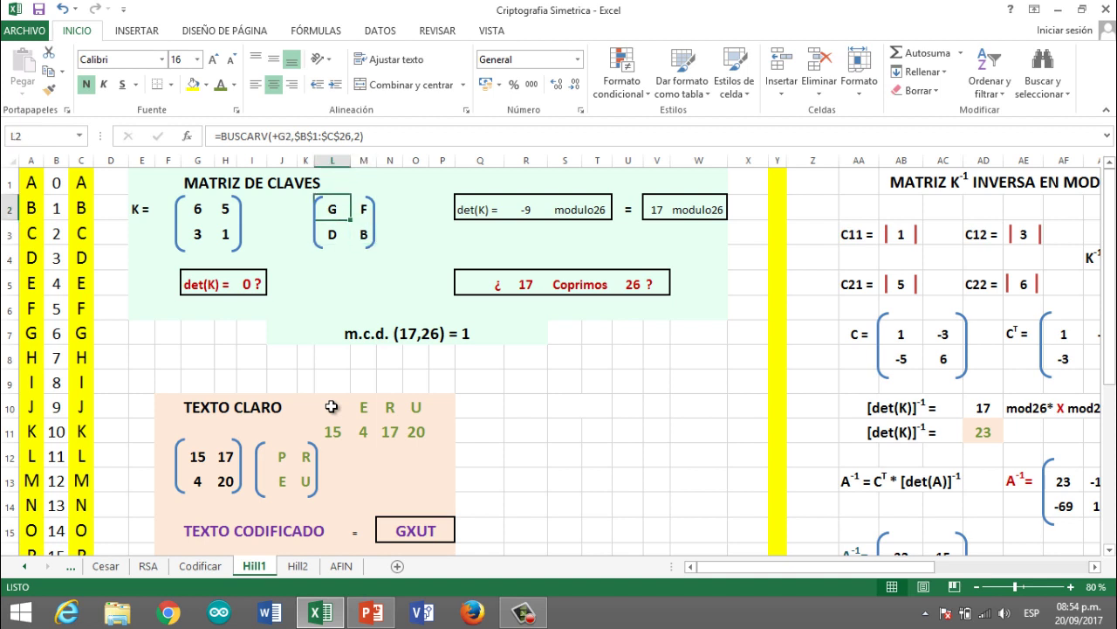
- Review the MATRIZ DE CLAVES heading across row 1 and the letter lookup formula in L2
{"action": "key", "text": "Up"}
{"action": "key", "text": "Left"}
{"action": "key", "text": "Left"}
{"action": "key", "text": "Left"}
{"action": "key", "text": "Left"}
{"action": "key", "text": "Left"}
{"action": "key", "text": "Left"}
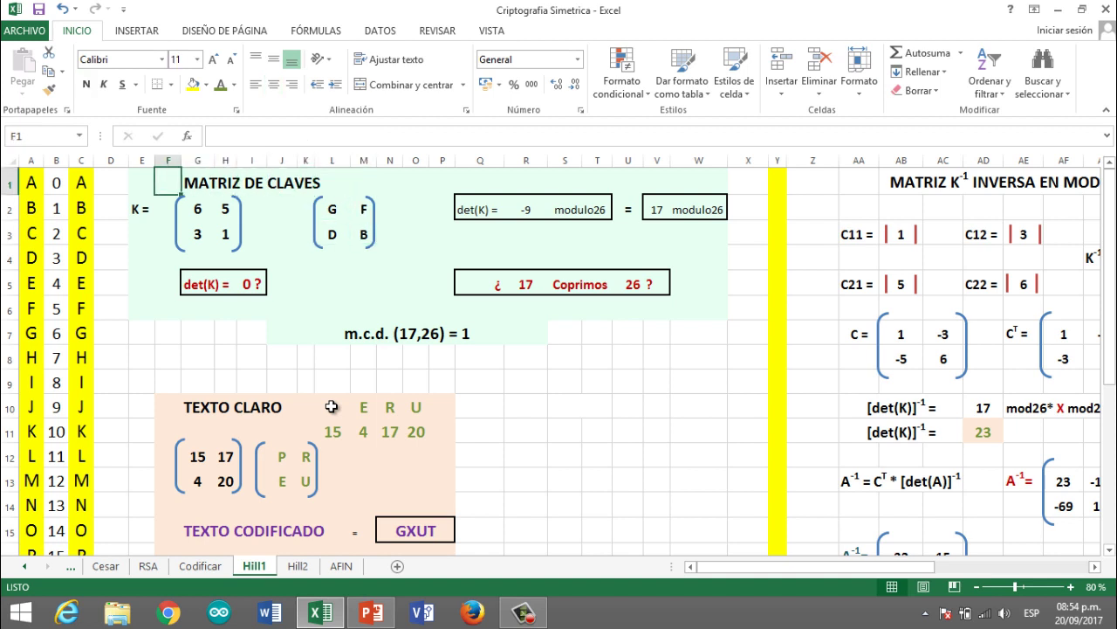
{"action": "key", "text": "Right"}
{"action": "key", "text": "Right"}
{"action": "key", "text": "Right"}
{"action": "key", "text": "Right"}
{"action": "key", "text": "Right"}
{"action": "key", "text": "Right"}
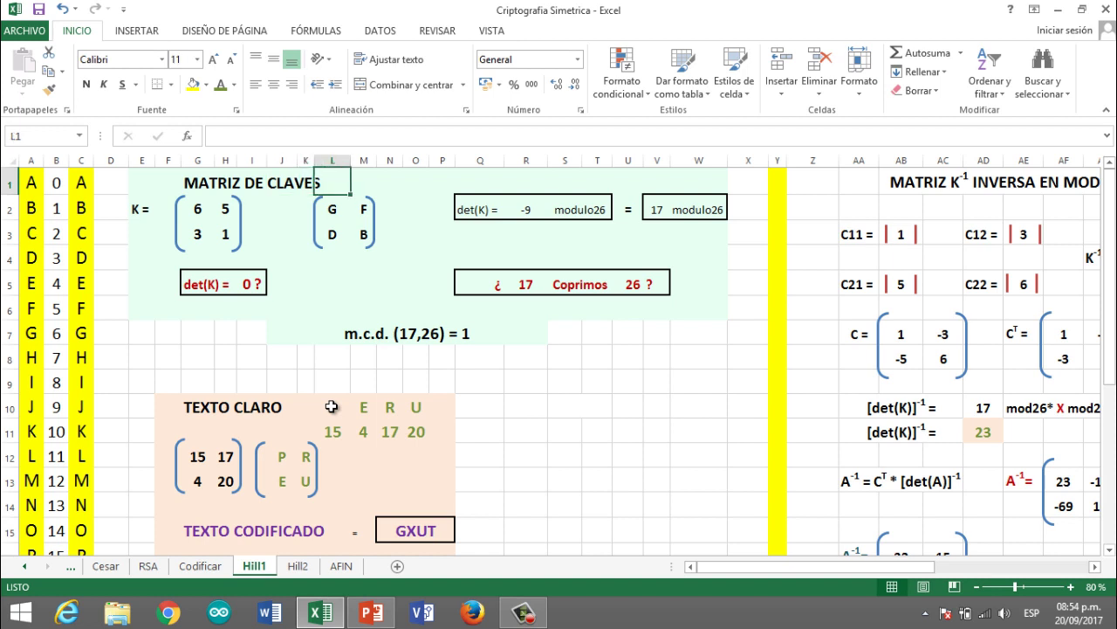
{"action": "key", "text": "Down"}
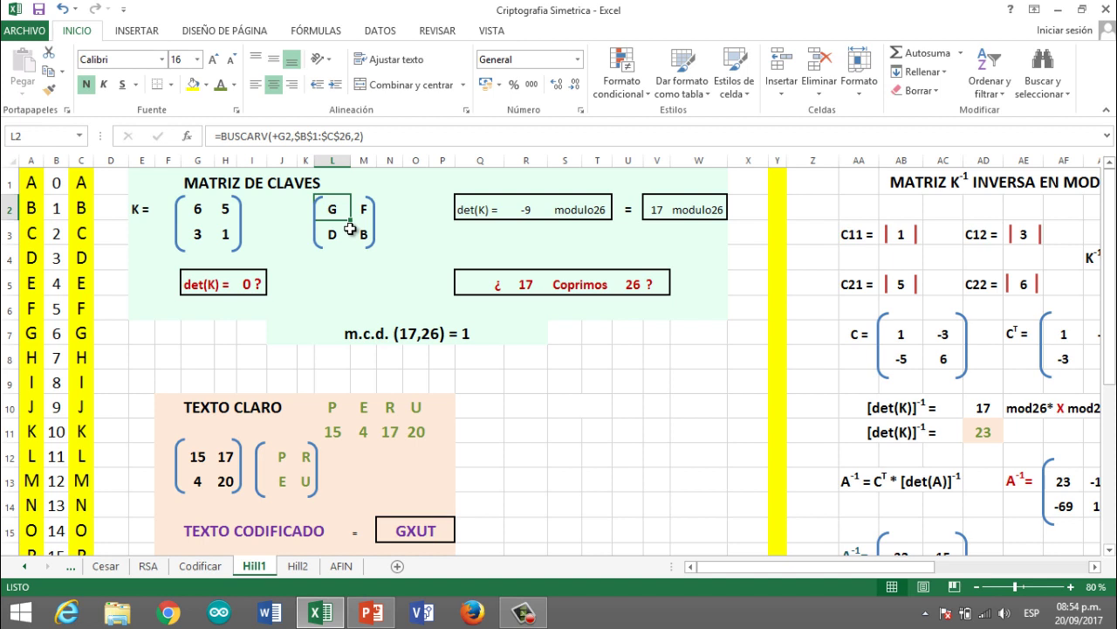
- Compare the first row of the letter matrix with the matching numbers in key matrix K
{"action": "key", "text": "Right"}
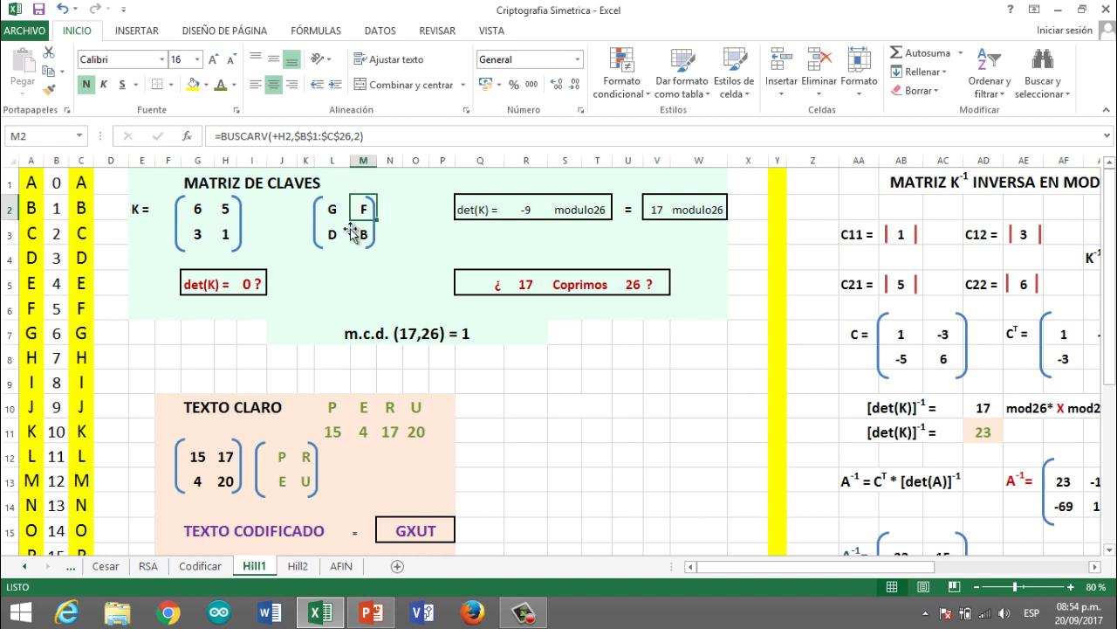
{"action": "key", "text": "Left"}
{"action": "key", "text": "Left"}
{"action": "key", "text": "Left"}
{"action": "key", "text": "Left"}
{"action": "key", "text": "Left"}
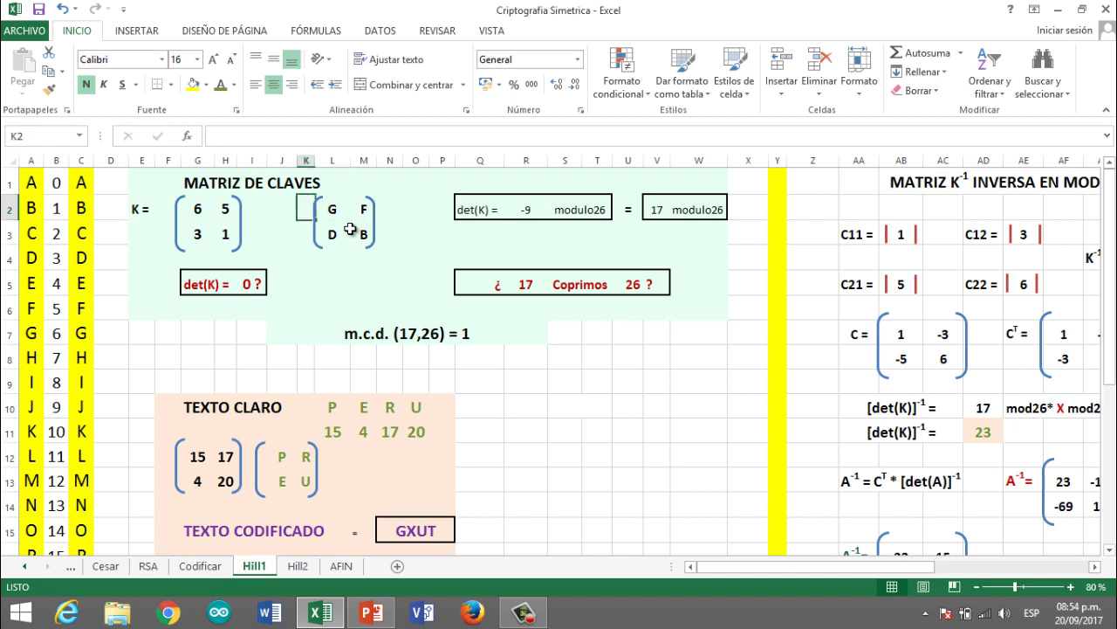
{"action": "key", "text": "Left"}
{"action": "key", "text": "Left"}
{"action": "key", "text": "Left"}
{"action": "key", "text": "Right"}
{"action": "key", "text": "Right"}
{"action": "key", "text": "Right"}
{"action": "key", "text": "Right"}
{"action": "key", "text": "Right"}
{"action": "key", "text": "Right"}
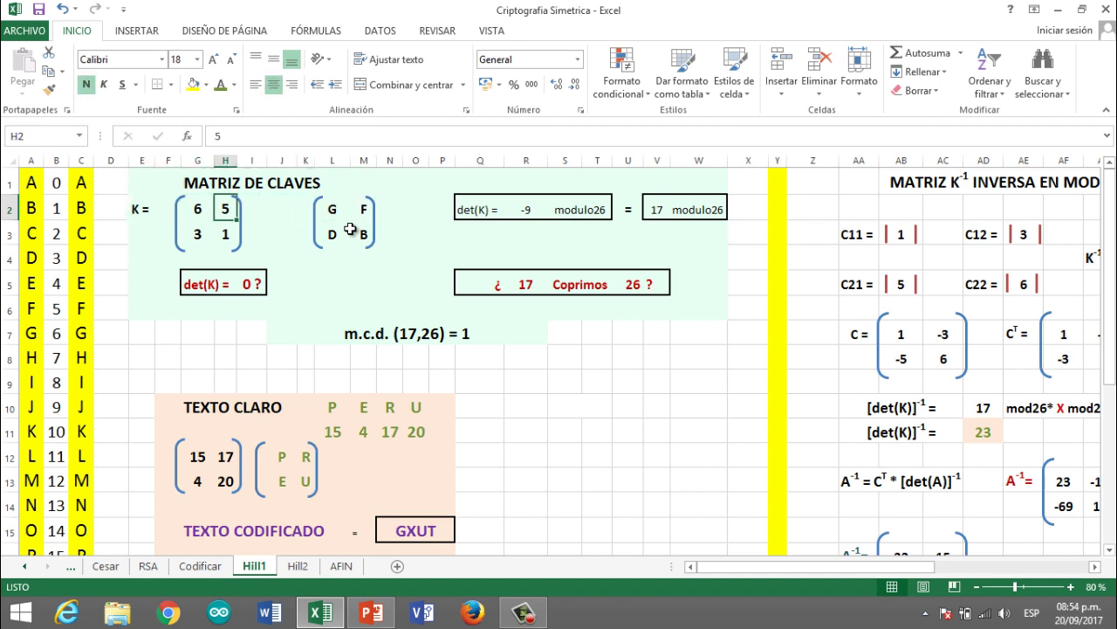
- Examine the MDETERM formula in R2 and the det(K) modulo 26 expression around it
{"action": "key", "text": "Right"}
{"action": "key", "text": "Right"}
{"action": "key", "text": "Right"}
{"action": "key", "text": "Right"}
{"action": "key", "text": "Right"}
{"action": "key", "text": "Right"}
{"action": "key", "text": "Right"}
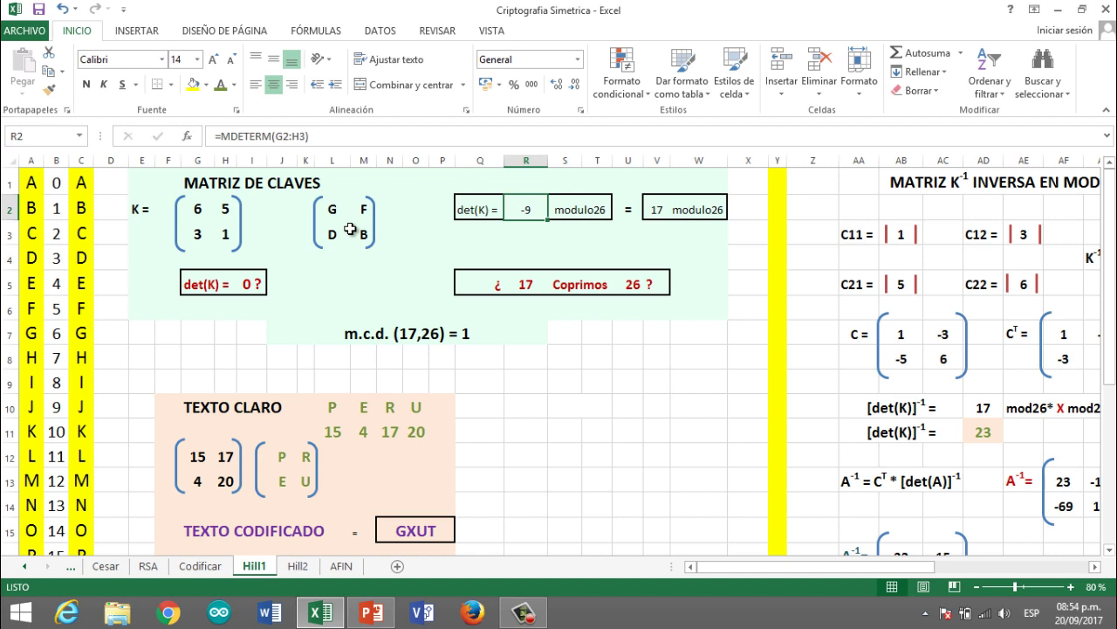
{"action": "key", "text": "Left"}
{"action": "key", "text": "shift+Right"}
{"action": "key", "text": "shift+Right"}
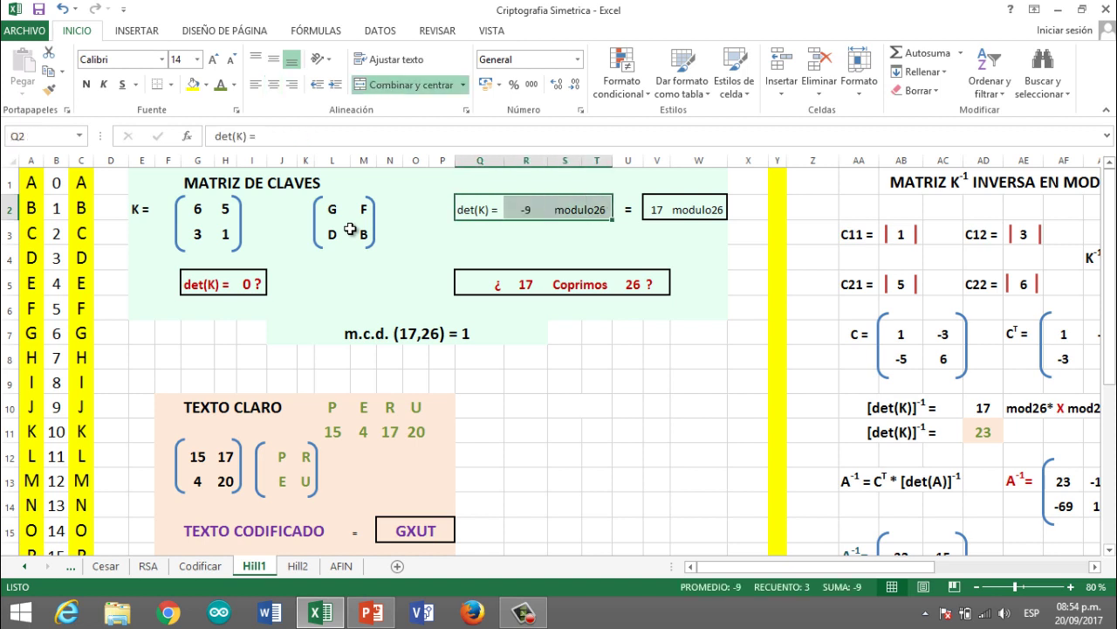
- Format the determinant value in cell R2 as bold with font size 16
{"action": "key", "text": "Left"}
{"action": "key", "text": "Right"}
{"action": "key", "text": "Right"}
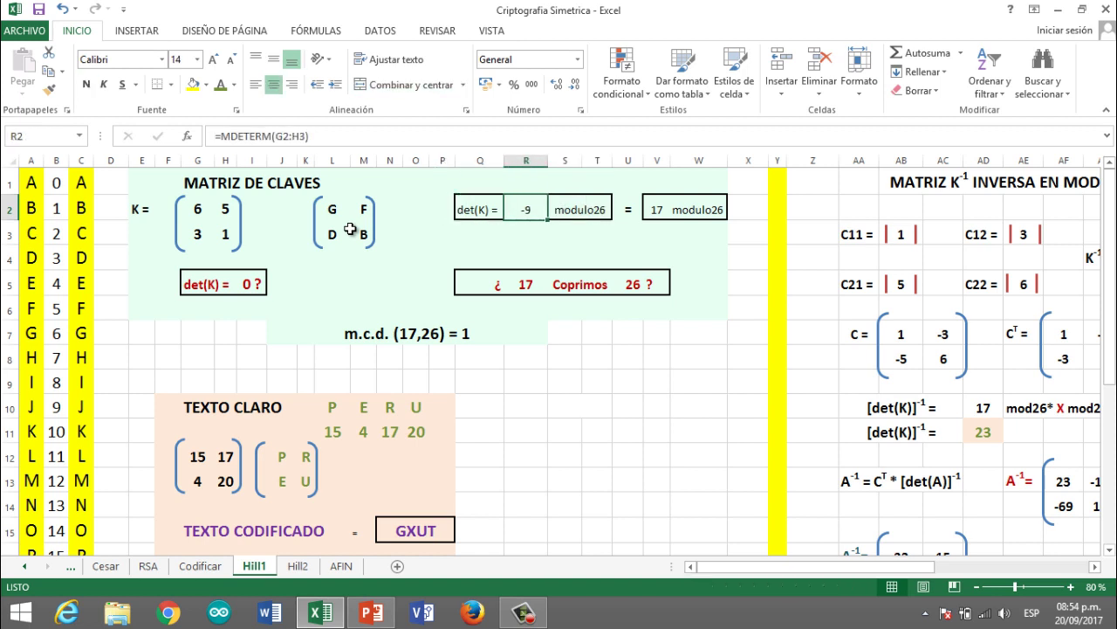
{"action": "left_click", "coordinate": [199, 60]}
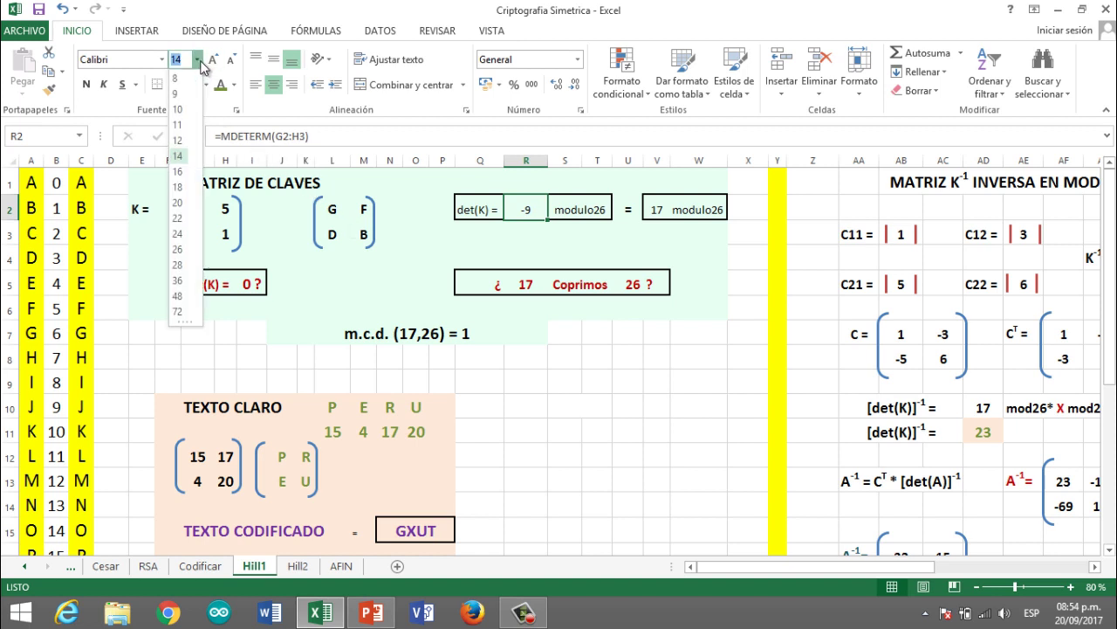
{"action": "left_click", "coordinate": [178, 171]}
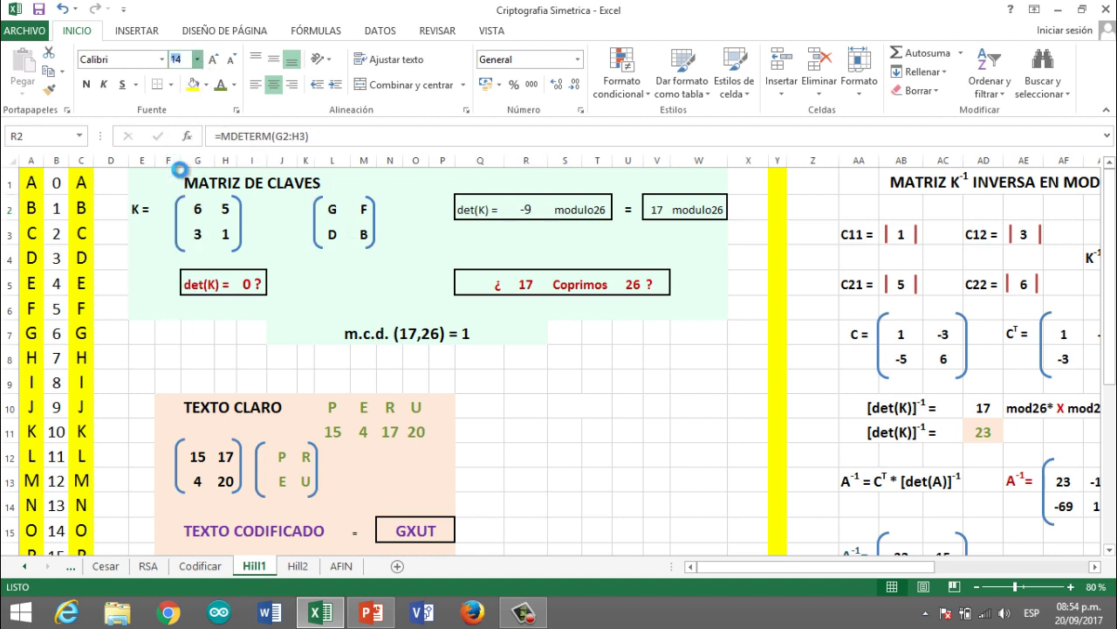
{"action": "left_click", "coordinate": [85, 84]}
{"action": "left_click", "coordinate": [573, 211]}
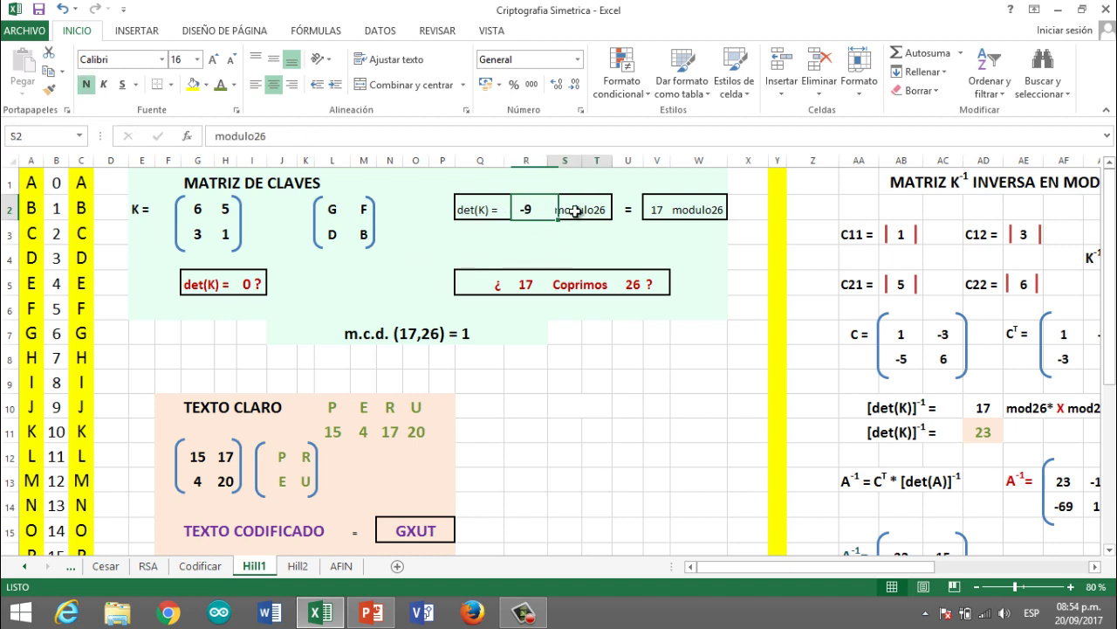
- Format the modulo 26 residue in cell V2 as bold with font size 16
{"action": "key", "text": "Left"}
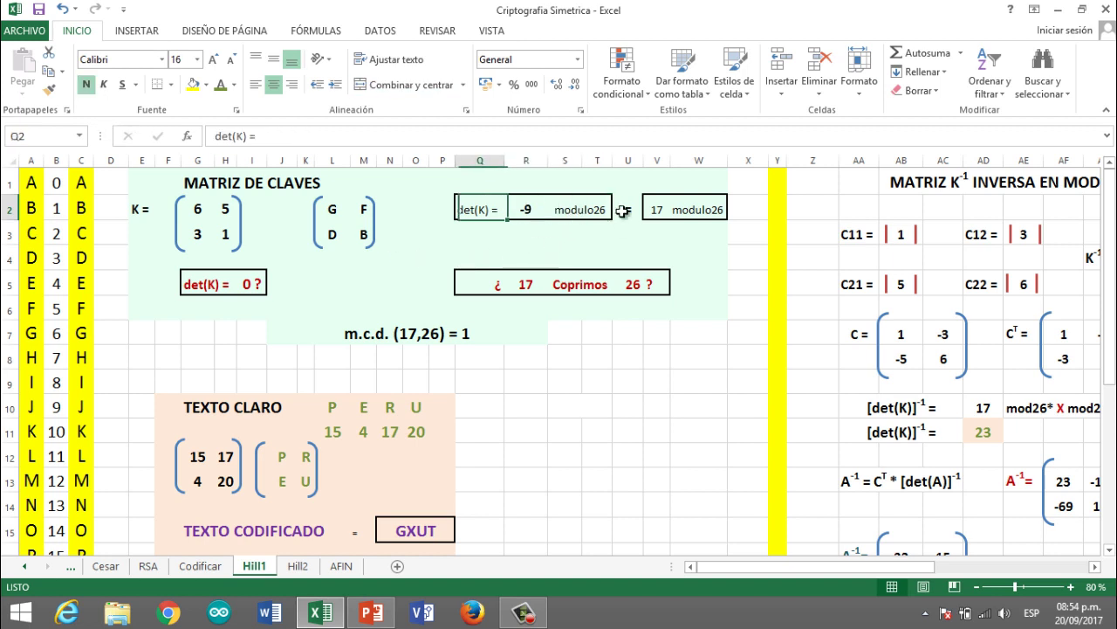
{"action": "key", "text": "Right"}
{"action": "key", "text": "Right"}
{"action": "key", "text": "Right"}
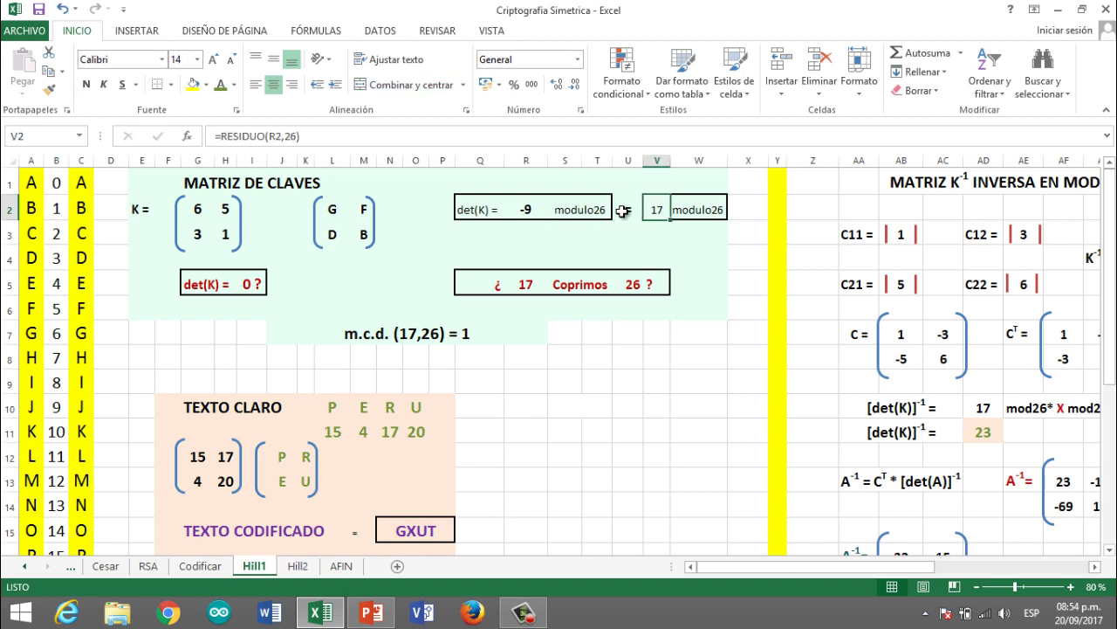
{"action": "left_click", "coordinate": [198, 59]}
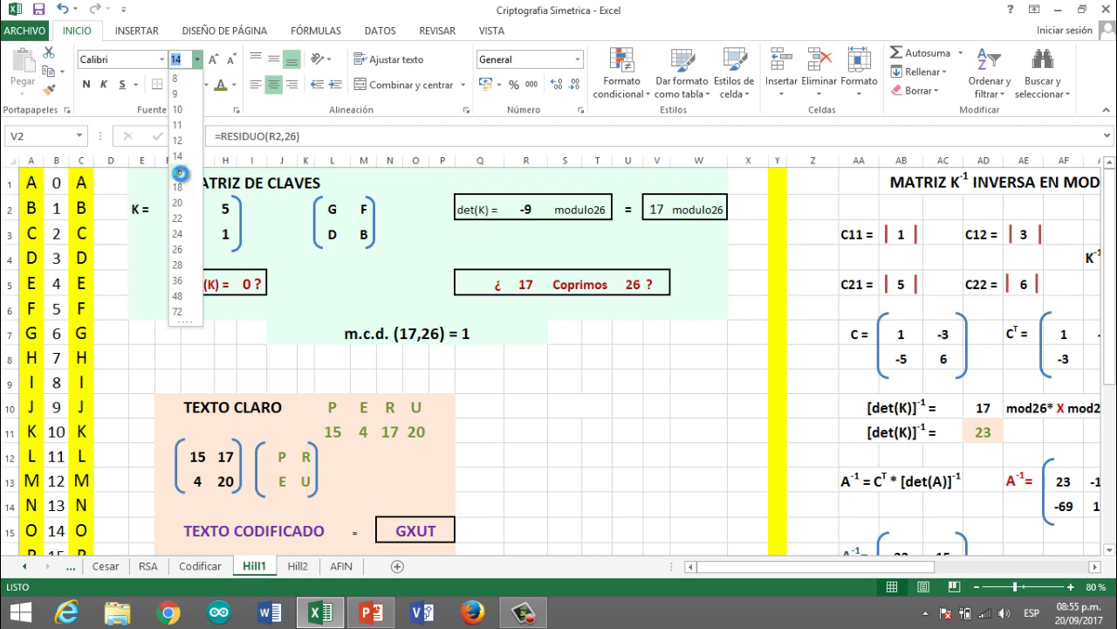
{"action": "left_click", "coordinate": [180, 172]}
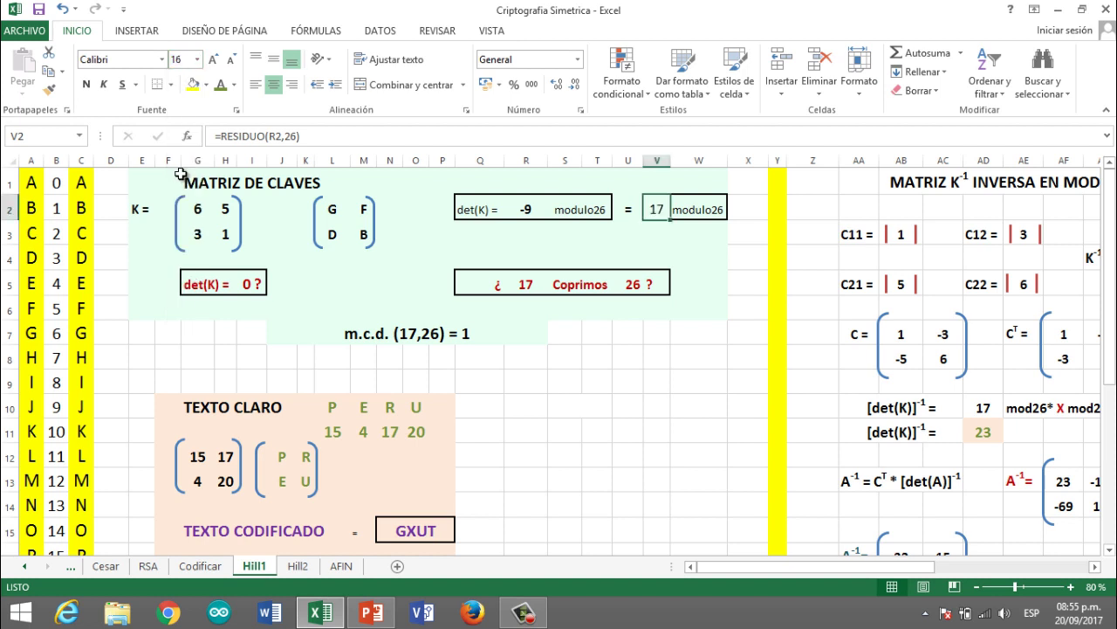
{"action": "left_click", "coordinate": [85, 84]}
{"action": "left_click", "coordinate": [473, 246]}
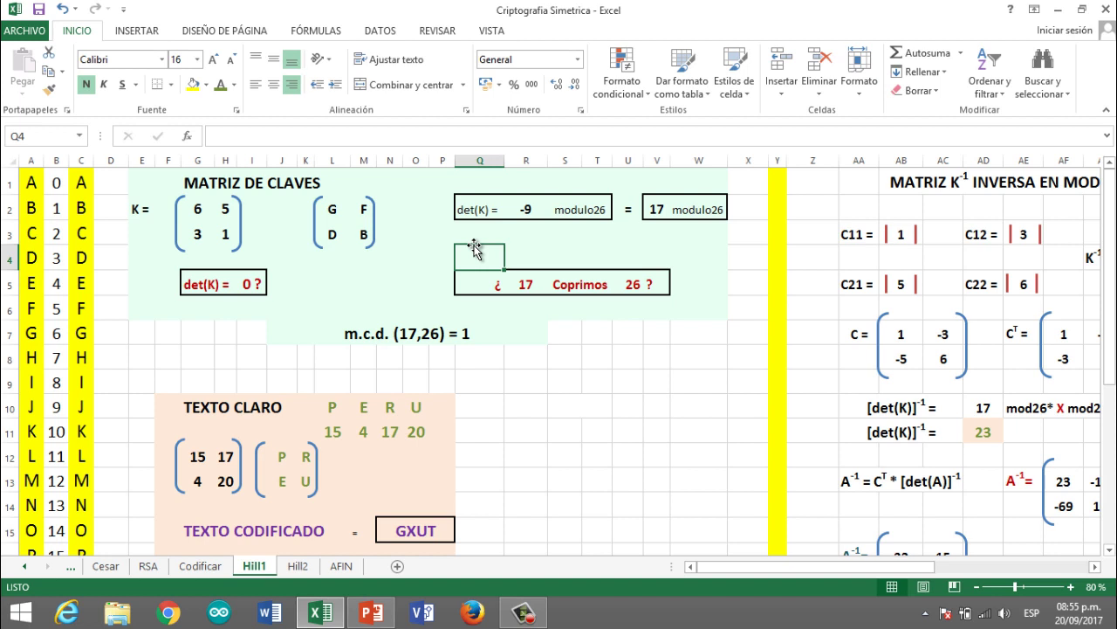
- Examine the determinant's modulo 26 equivalence in row 2, from Q2 across to the residue expression
{"action": "key", "text": "Up"}
{"action": "key", "text": "Up"}
{"action": "key", "text": "Right"}
{"action": "key", "text": "Right"}
{"action": "key", "text": "Right"}
{"action": "key", "text": "Right"}
{"action": "key", "text": "Right"}
{"action": "key", "text": "Right"}
{"action": "key", "text": "Right"}
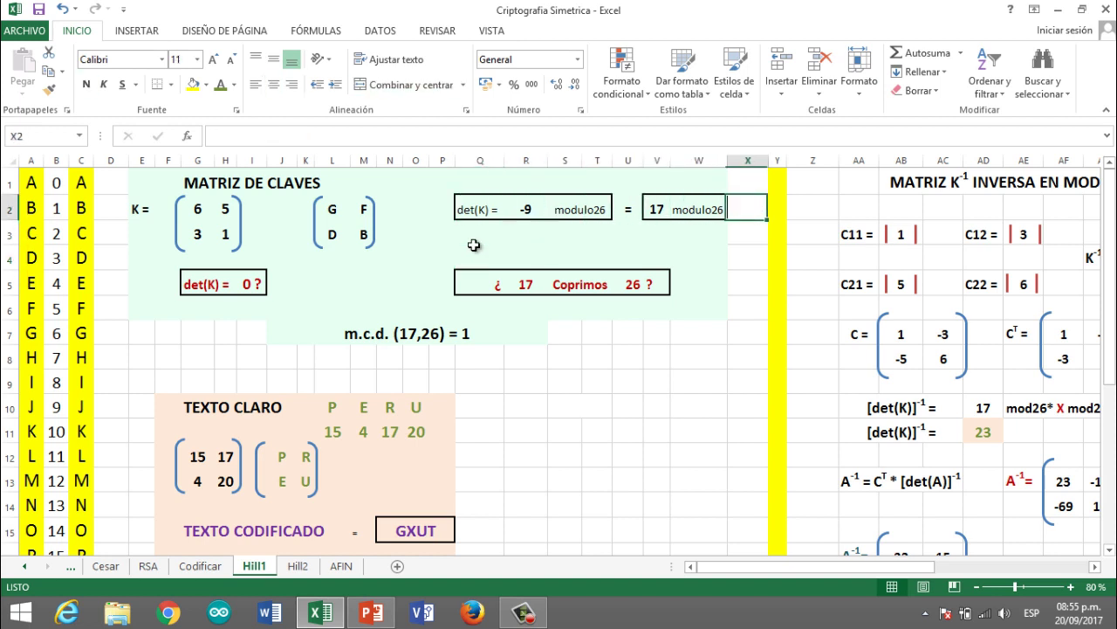
{"action": "key", "text": "Left"}
{"action": "key", "text": "Left"}
{"action": "key", "text": "Left"}
{"action": "key", "text": "Left"}
{"action": "key", "text": "Left"}
{"action": "key", "text": "Left"}
{"action": "key", "text": "Left"}
- Examine the coprimality question in row 5, from the opening mark in Q5 across to the modulus in U5
{"action": "key", "text": "Down"}
{"action": "key", "text": "Down"}
{"action": "key", "text": "Down"}
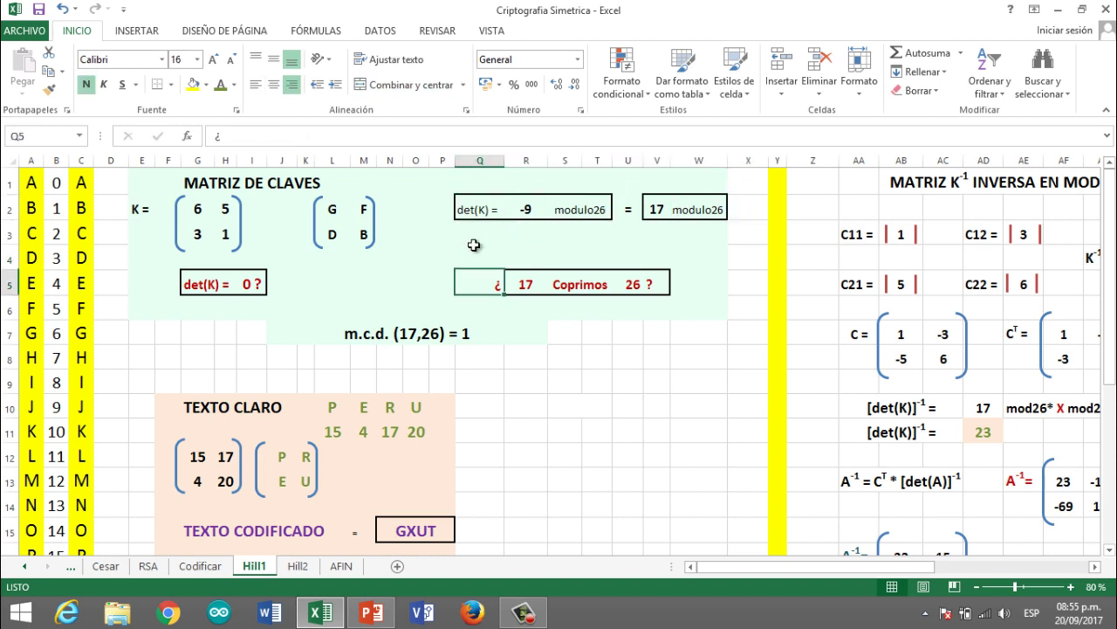
{"action": "key", "text": "Right"}
{"action": "key", "text": "Right"}
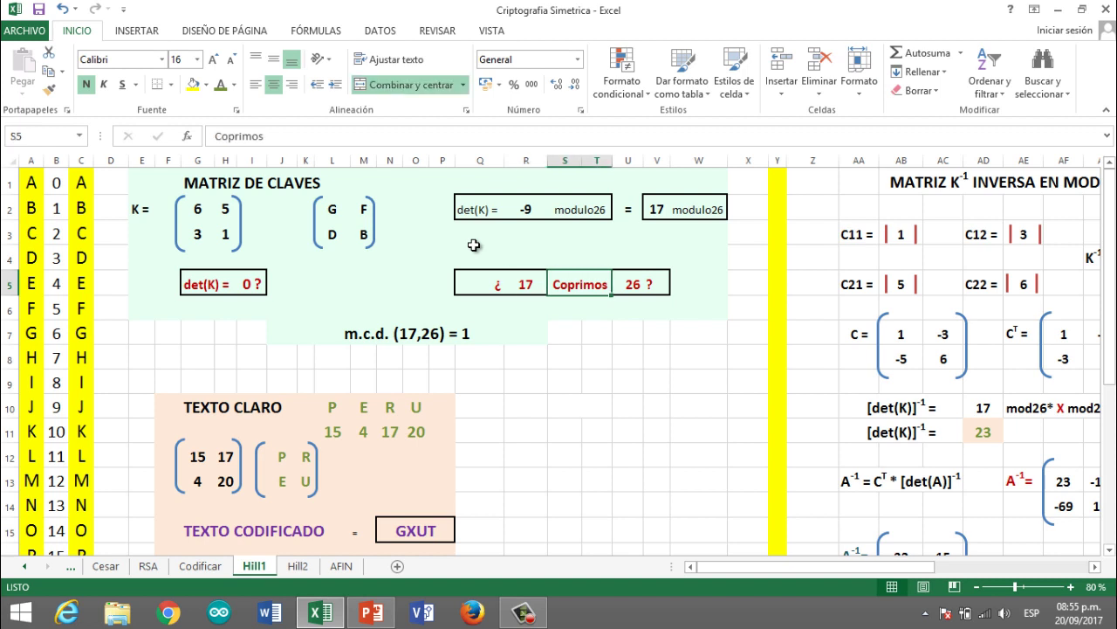
{"action": "key", "text": "Right"}
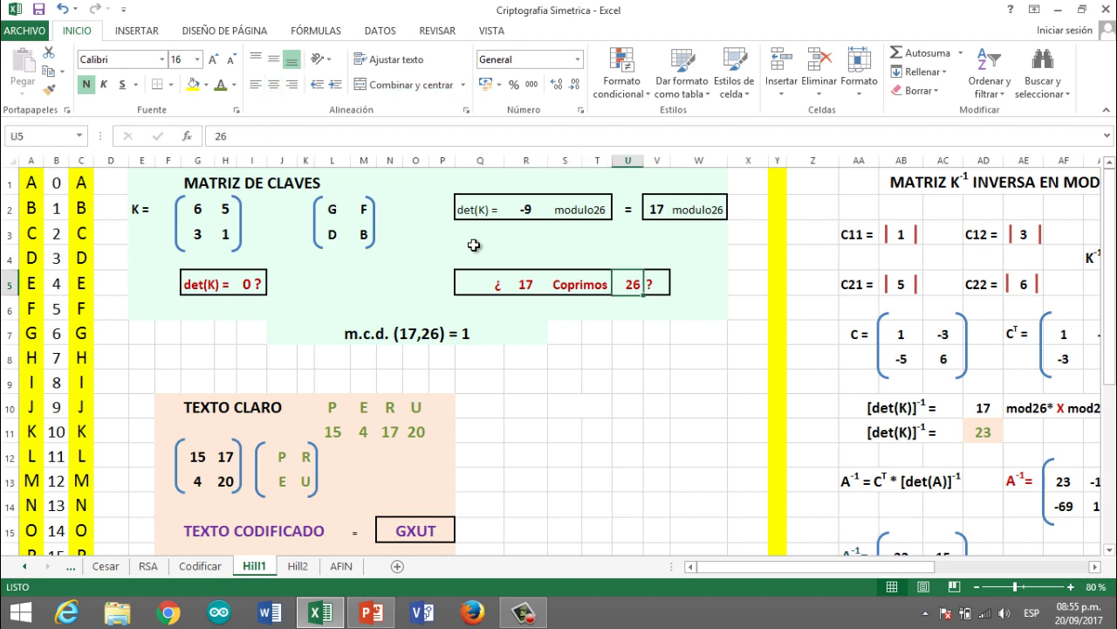
{"action": "key", "text": "Left"}
{"action": "key", "text": "Left"}
{"action": "key", "text": "Left"}
{"action": "key", "text": "Right"}
{"action": "key", "text": "Right"}
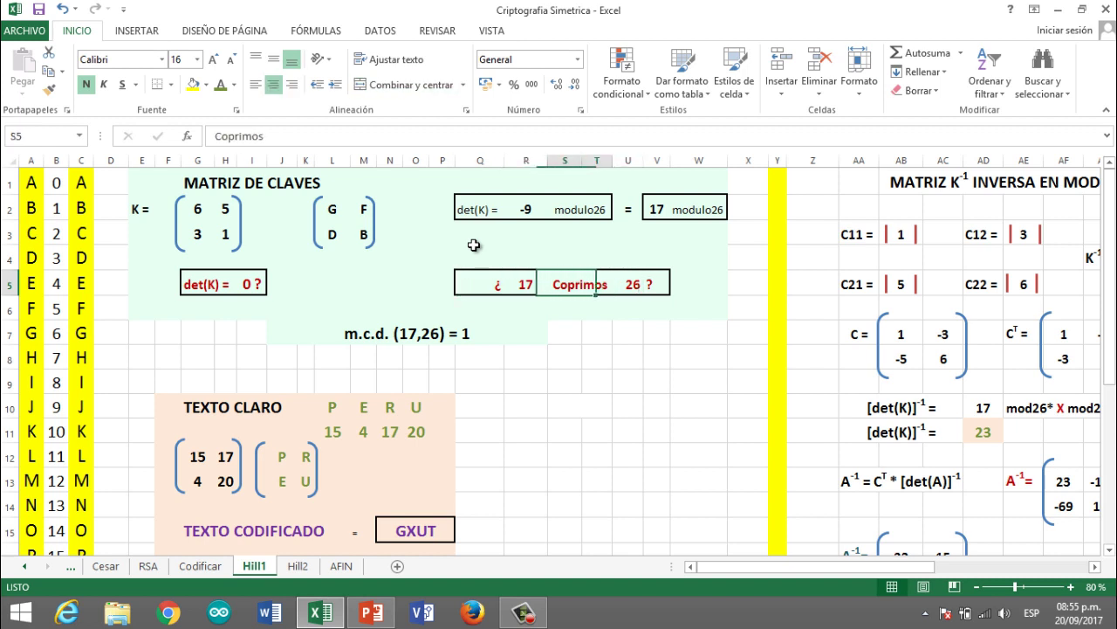
- Examine the greatest common divisor statement for 17 and 26 in the merged cell J7
{"action": "key", "text": "Down"}
{"action": "key", "text": "Left"}
{"action": "key", "text": "Left"}
{"action": "key", "text": "Left"}
{"action": "key", "text": "Left"}
{"action": "key", "text": "Left"}
{"action": "key", "text": "Down"}
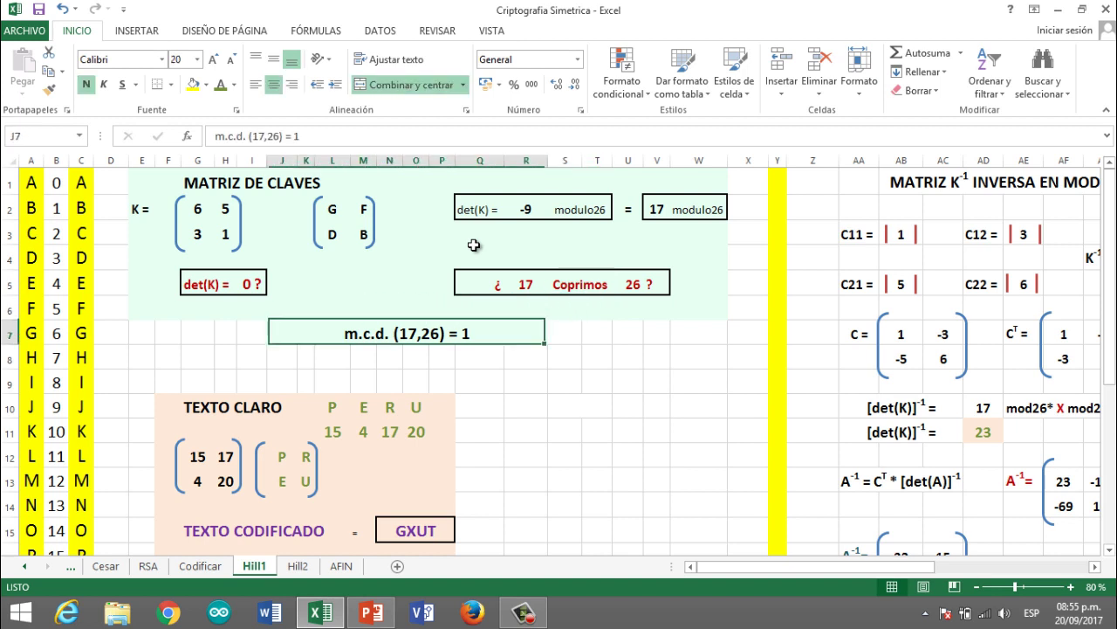
{"action": "key", "text": "Left"}
{"action": "key", "text": "Right"}
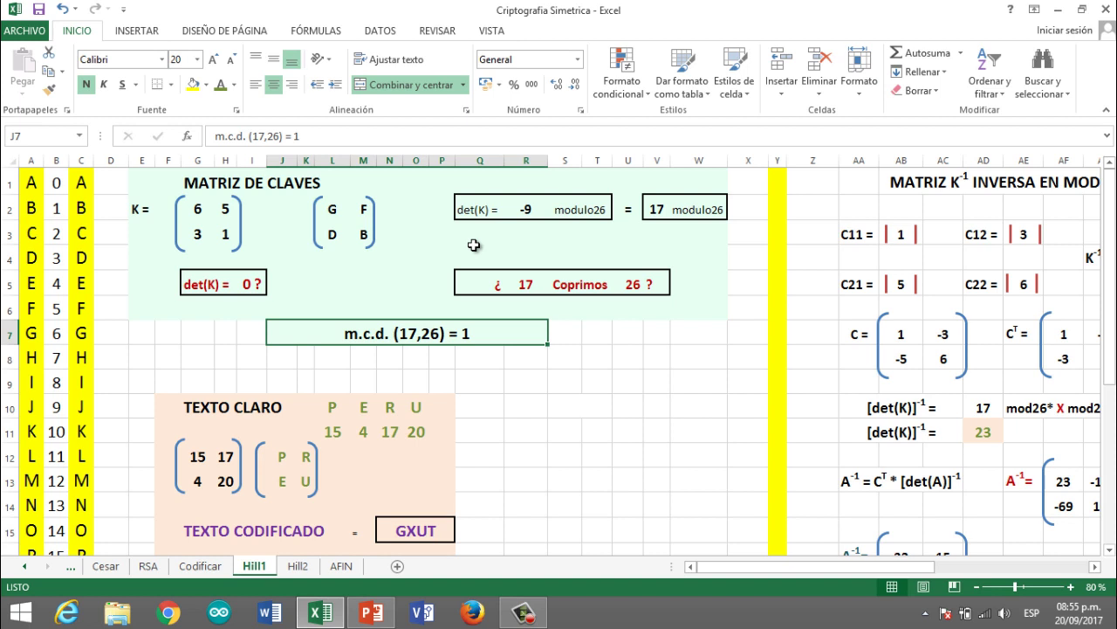
- Look over column J from the key matrix heading in row 1 down to the encoded-text calculations around row 17
{"action": "key", "text": "Up"}
{"action": "key", "text": "Up"}
{"action": "key", "text": "Up"}
{"action": "key", "text": "Up"}
{"action": "key", "text": "Up"}
{"action": "key", "text": "Up"}
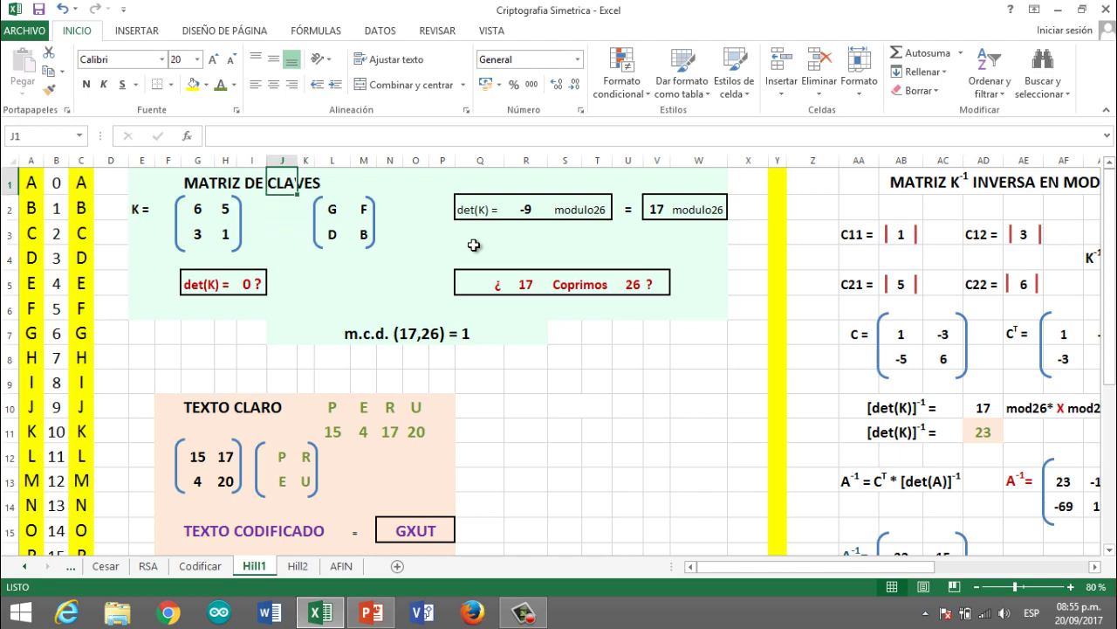
{"action": "key", "text": "Down"}
{"action": "key", "text": "Down"}
{"action": "key", "text": "Down"}
{"action": "key", "text": "Down"}
{"action": "key", "text": "Down"}
{"action": "key", "text": "Down"}
{"action": "key", "text": "Down"}
{"action": "key", "text": "Down"}
{"action": "key", "text": "Down"}
{"action": "key", "text": "Down"}
{"action": "key", "text": "Down"}
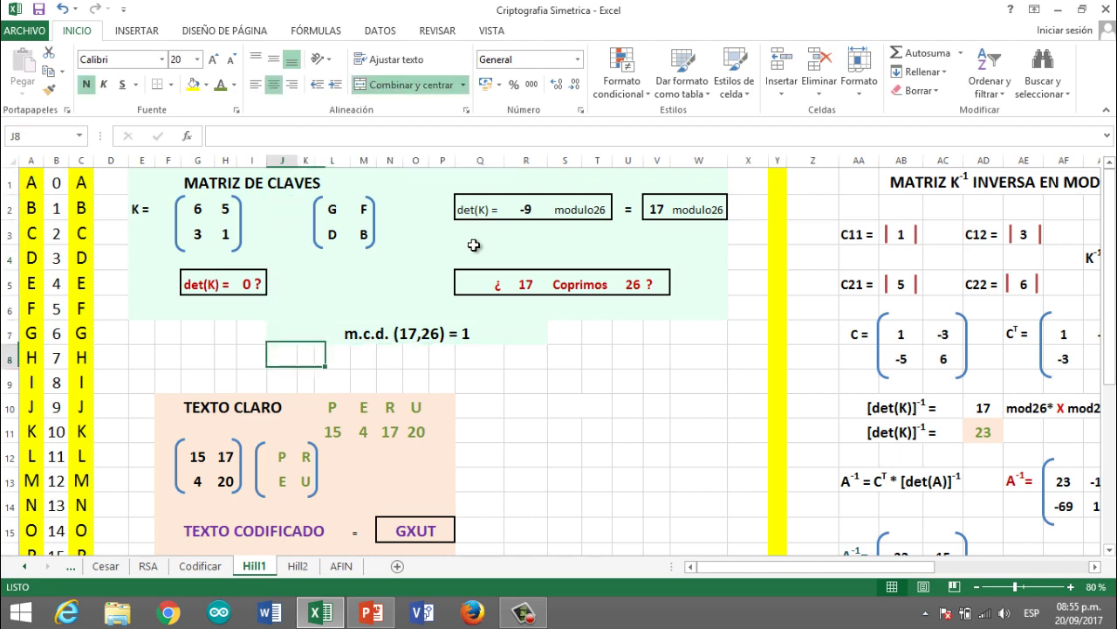
{"action": "key", "text": "Down"}
{"action": "key", "text": "Down"}
{"action": "key", "text": "Down"}
{"action": "key", "text": "Down"}
{"action": "key", "text": "Down"}
{"action": "key", "text": "Down"}
{"action": "key", "text": "Up"}
{"action": "key", "text": "Up"}
{"action": "key", "text": "Up"}
{"action": "key", "text": "Up"}
{"action": "key", "text": "Up"}
{"action": "key", "text": "Up"}
{"action": "key", "text": "Up"}
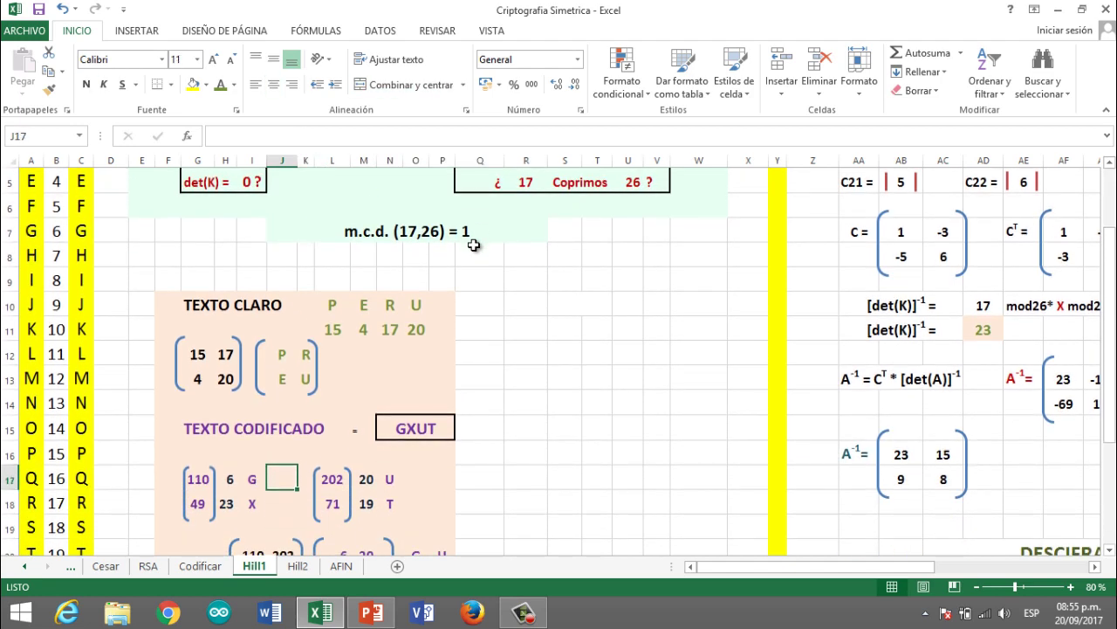
- Examine the TEXTO CLARO heading in G10 and the plaintext letters across L10:O10
{"action": "key", "text": "Up"}
{"action": "key", "text": "Up"}
{"action": "key", "text": "Left"}
{"action": "key", "text": "Left"}
{"action": "key", "text": "Left"}
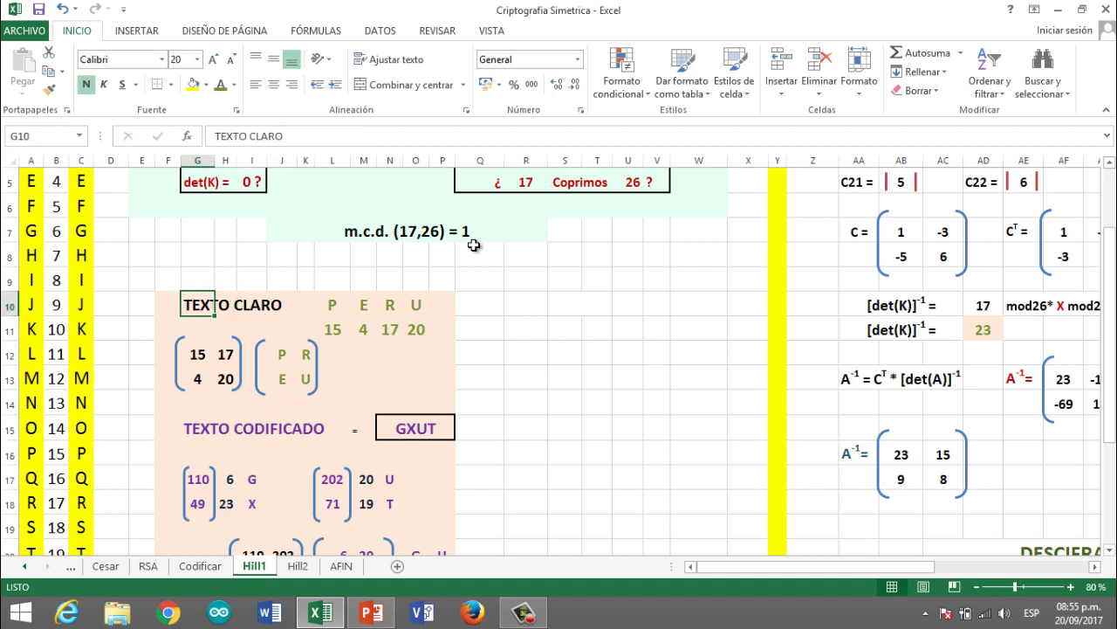
{"action": "key", "text": "Left"}
{"action": "key", "text": "Right"}
{"action": "key", "text": "Right"}
{"action": "key", "text": "Right"}
{"action": "key", "text": "Right"}
{"action": "key", "text": "Right"}
{"action": "key", "text": "Right"}
{"action": "key", "text": "Right"}
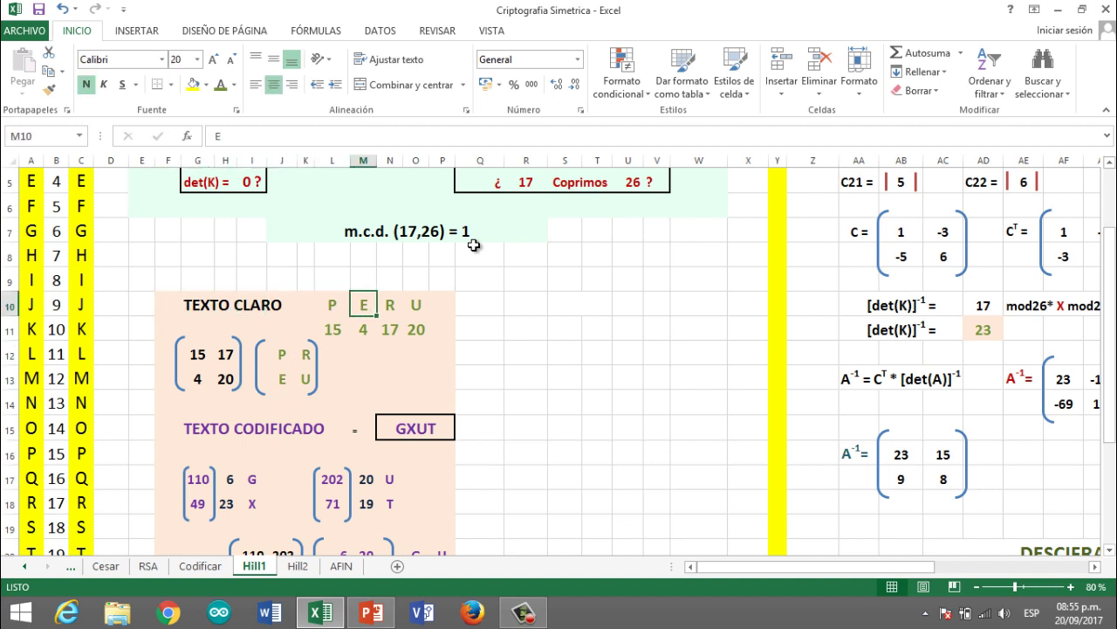
{"action": "key", "text": "Left"}
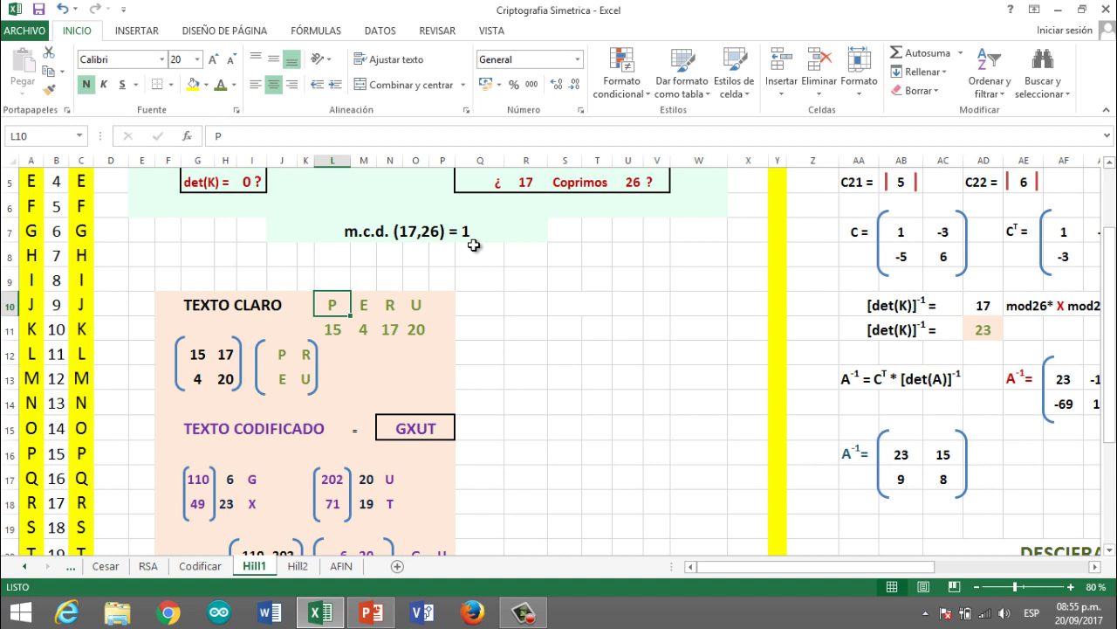
{"action": "key", "text": "Right"}
{"action": "key", "text": "Right"}
{"action": "key", "text": "Right"}
{"action": "key", "text": "Right"}
{"action": "key", "text": "Left"}
{"action": "key", "text": "Left"}
{"action": "key", "text": "Left"}
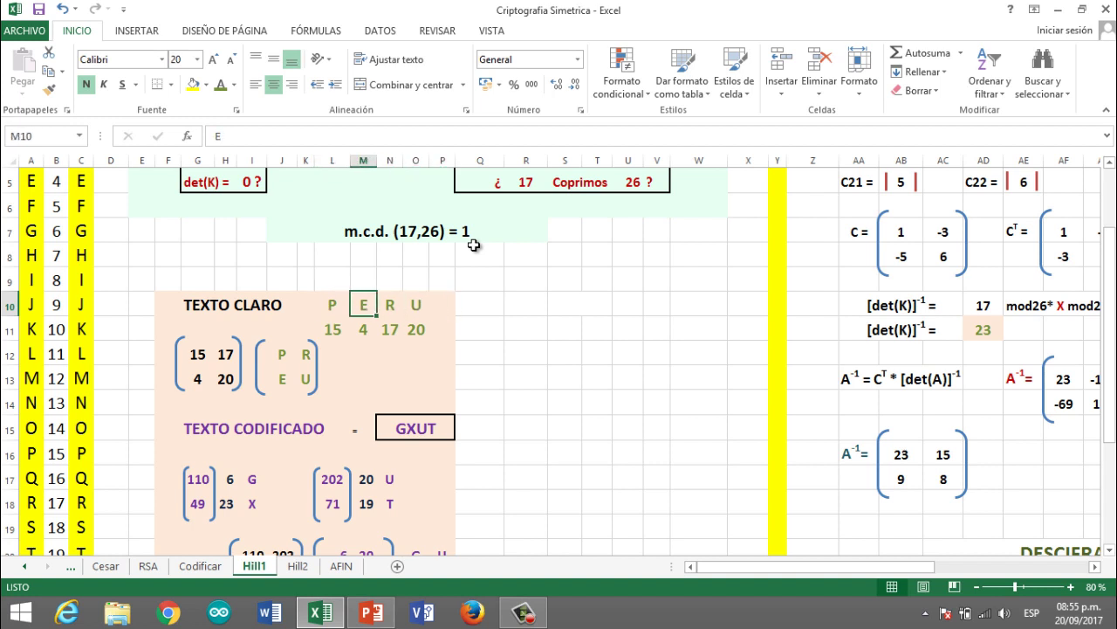
{"action": "key", "text": "Left"}
{"action": "key", "text": "Left"}
{"action": "key", "text": "Right"}
{"action": "key", "text": "Right"}
{"action": "key", "text": "Right"}
{"action": "key", "text": "Right"}
{"action": "key", "text": "Right"}
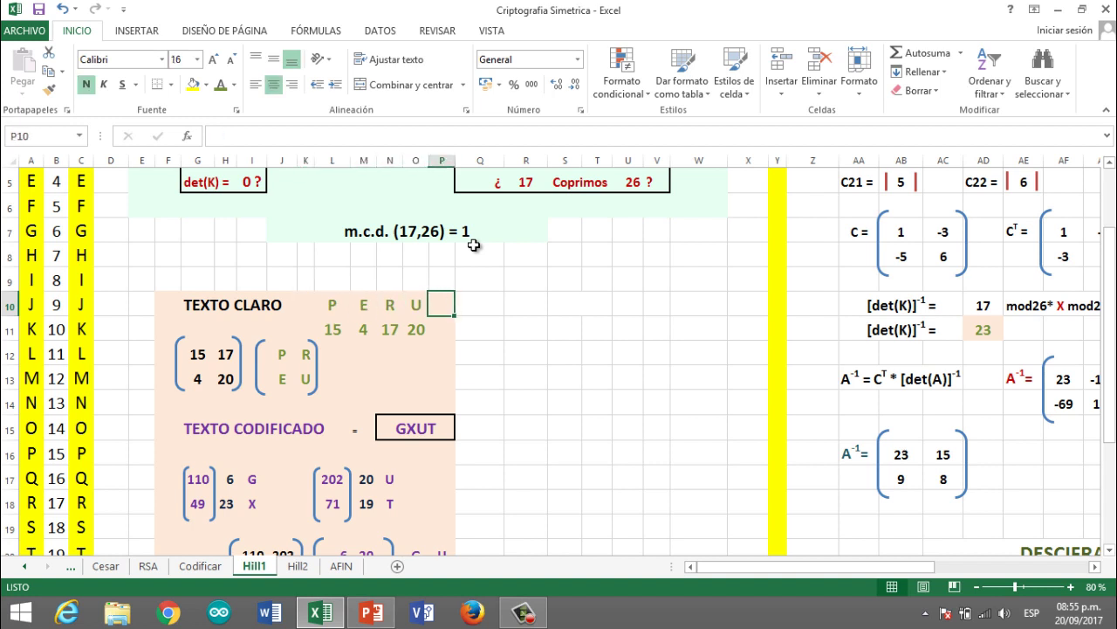
{"action": "key", "text": "Left"}
{"action": "key", "text": "Left"}
{"action": "key", "text": "Left"}
{"action": "key", "text": "Left"}
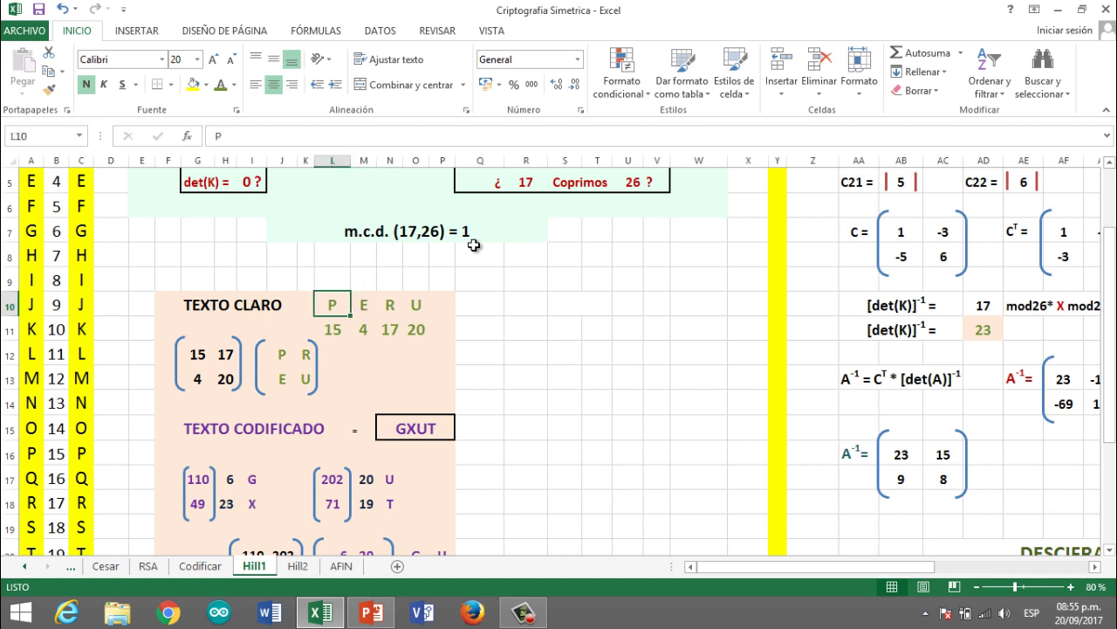
- Examine the BUSCARV formulas in row 11 that convert each plaintext letter to its number
{"action": "key", "text": "Down"}
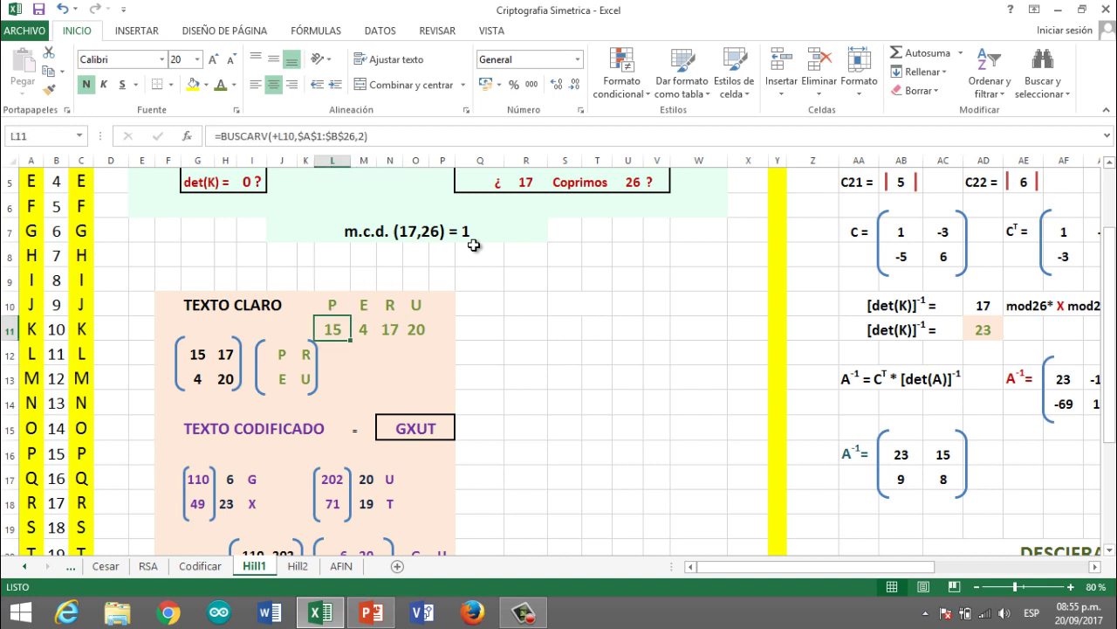
{"action": "key", "text": "Up"}
{"action": "key", "text": "Down"}
{"action": "key", "text": "Right"}
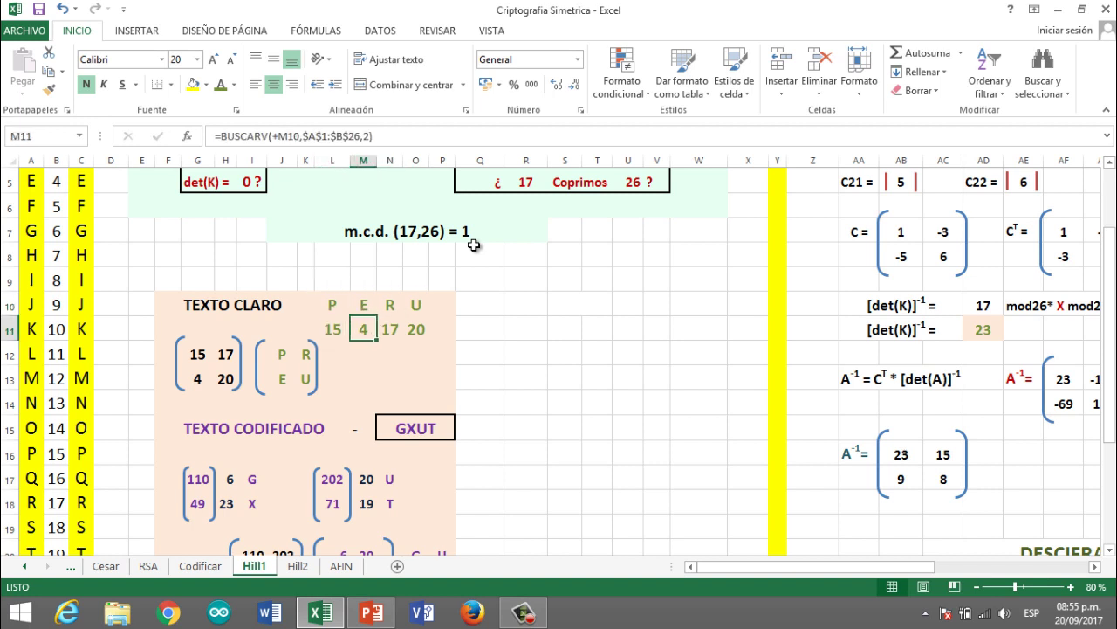
{"action": "key", "text": "Right"}
{"action": "key", "text": "Right"}
{"action": "key", "text": "Up"}
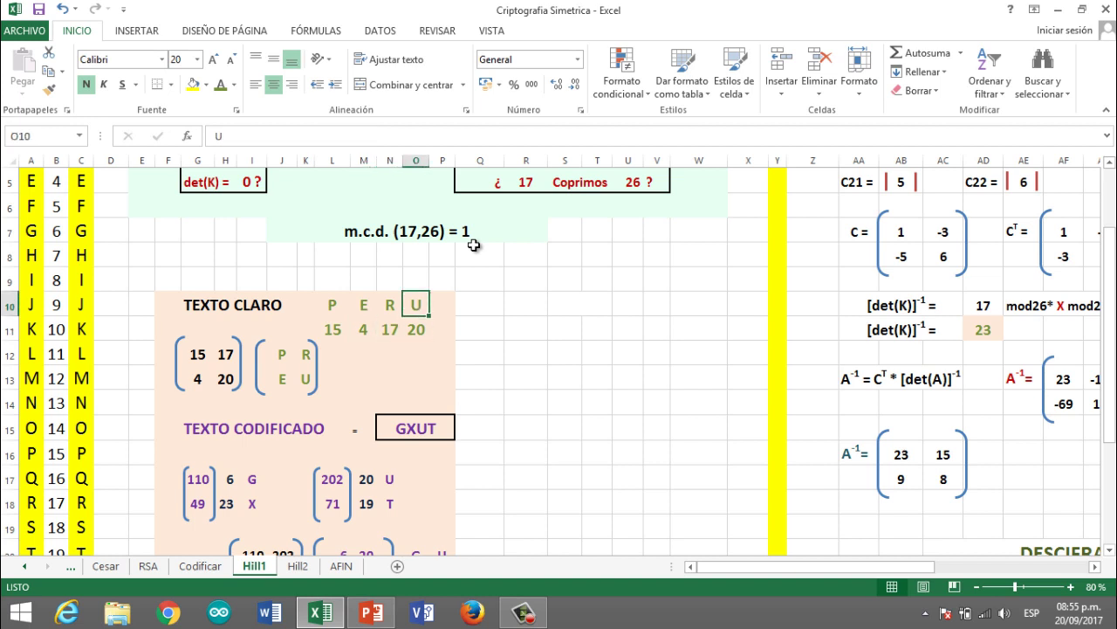
- Examine the numeric plaintext matrix in G12:H13 and the row 11 references that fill it column by column
{"action": "key", "text": "Left"}
{"action": "key", "text": "Left"}
{"action": "key", "text": "Left"}
{"action": "key", "text": "Left"}
{"action": "key", "text": "Left"}
{"action": "key", "text": "Left"}
{"action": "key", "text": "Left"}
{"action": "key", "text": "Down"}
{"action": "key", "text": "Down"}
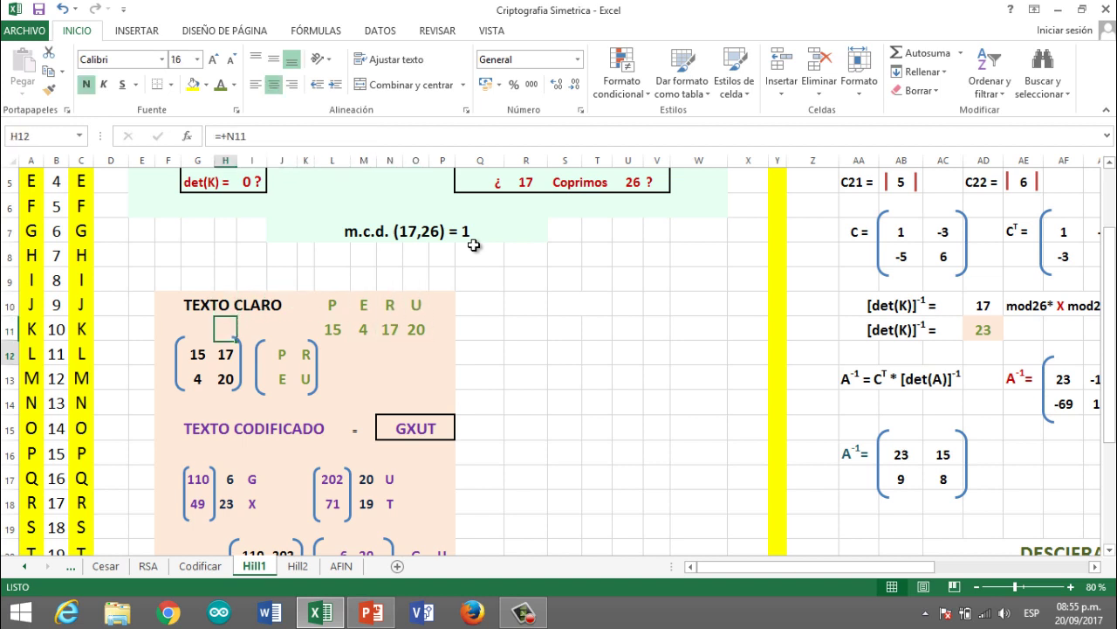
{"action": "key", "text": "Left"}
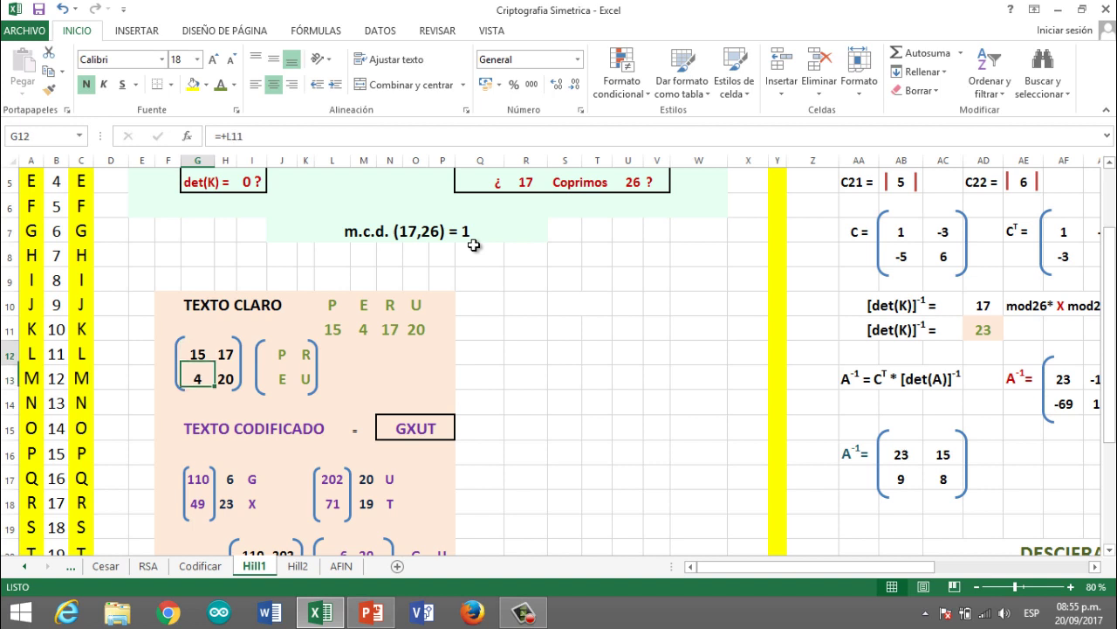
{"action": "key", "text": "Down"}
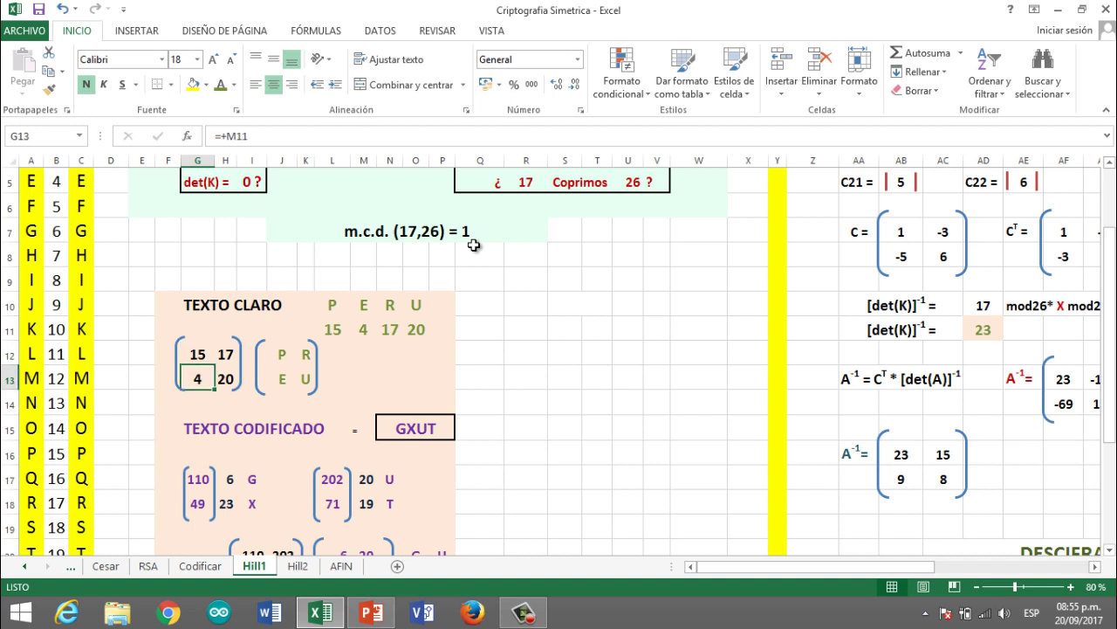
{"action": "key", "text": "Right"}
{"action": "key", "text": "Up"}
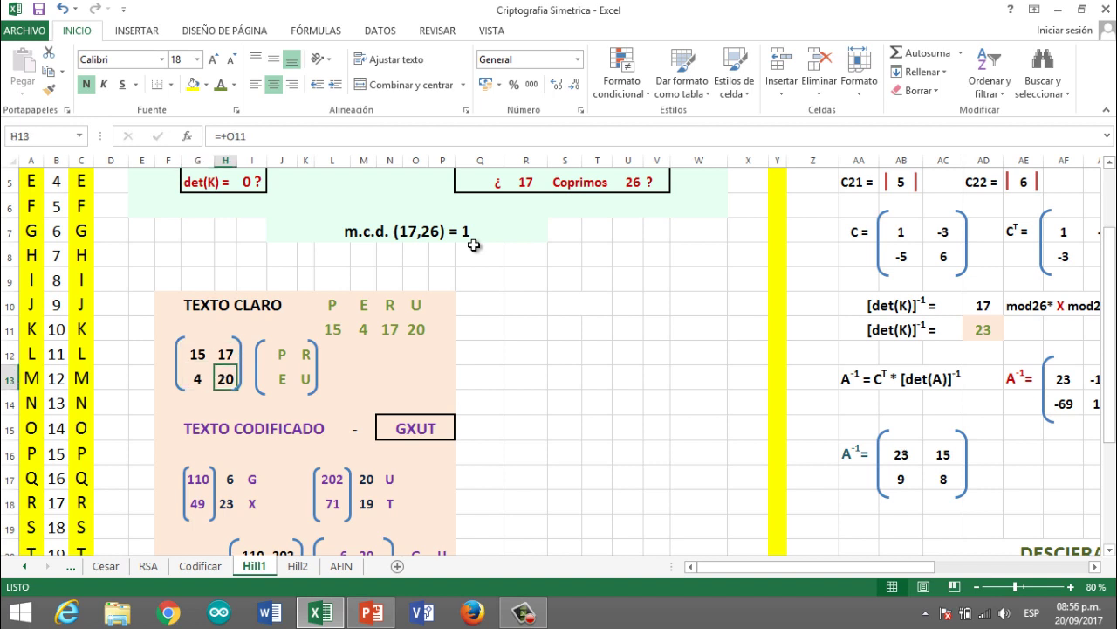
{"action": "key", "text": "Down"}
{"action": "key", "text": "Up"}
- Examine the letter version of the plaintext matrix in J12:K13 and its BUSCARV lookup formulas
{"action": "key", "text": "Right"}
{"action": "key", "text": "Right"}
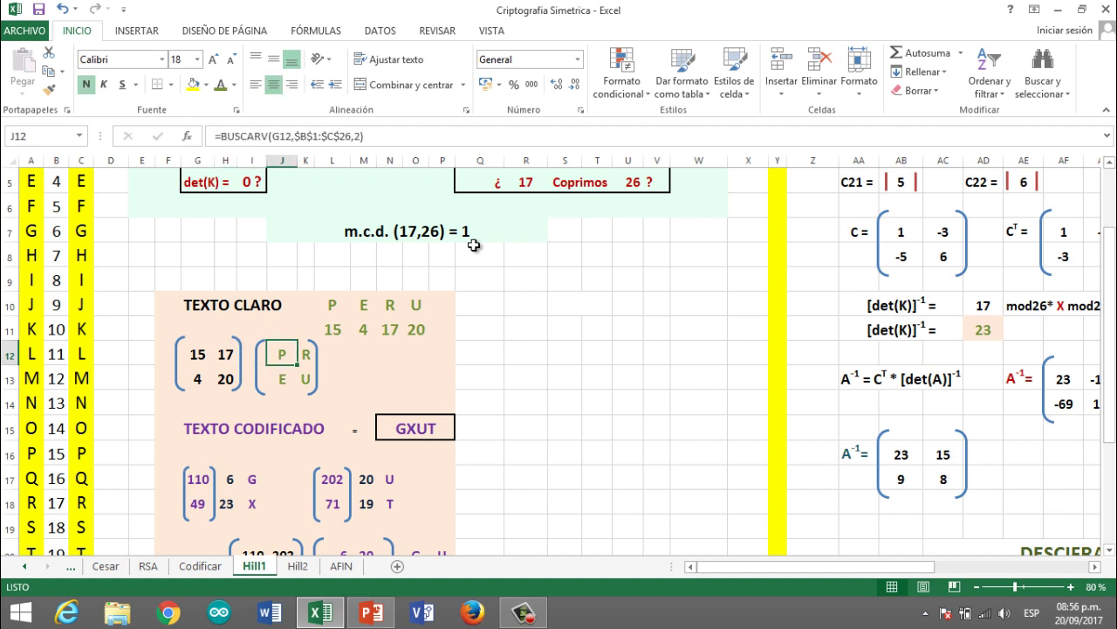
{"action": "key", "text": "Up"}
{"action": "key", "text": "Right"}
{"action": "key", "text": "Down"}
{"action": "key", "text": "Left"}
{"action": "key", "text": "Up"}
{"action": "key", "text": "Right"}
{"action": "key", "text": "Left"}
{"action": "key", "text": "Down"}
{"action": "key", "text": "Right"}
{"action": "key", "text": "Up"}
{"action": "key", "text": "Down"}
{"action": "key", "text": "Down"}
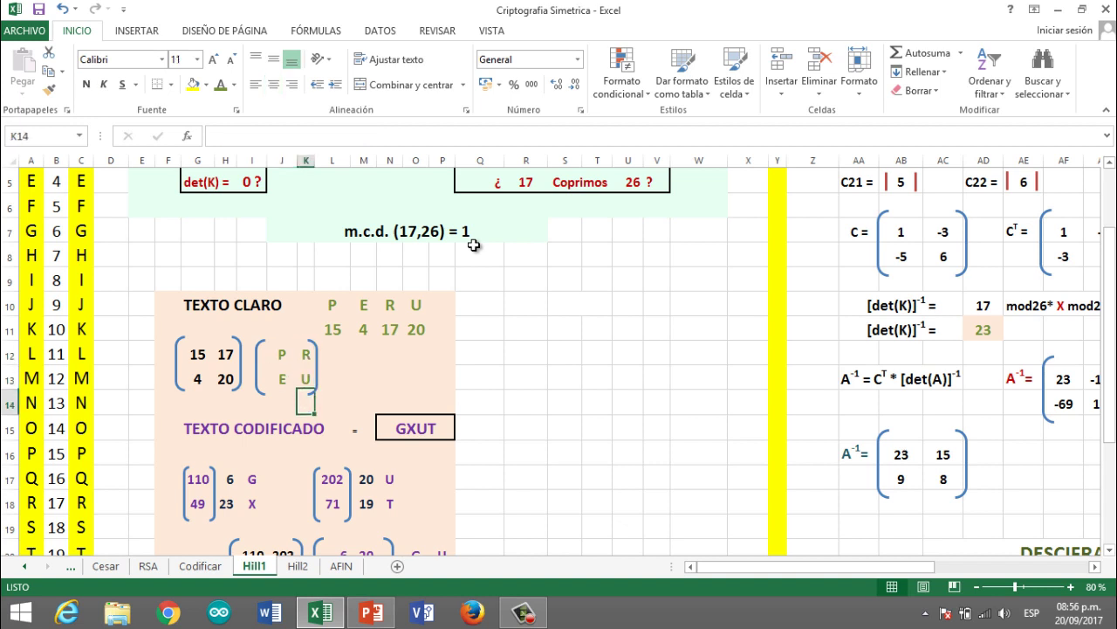
{"action": "key", "text": "Up"}
{"action": "key", "text": "Up"}
- Review the TEXTO CODIFICADO block down to row 19 and inspect the MMULT array formula in G17
{"action": "key", "text": "Down"}
{"action": "key", "text": "Down"}
{"action": "key", "text": "Down"}
{"action": "key", "text": "Down"}
{"action": "key", "text": "Down"}
{"action": "key", "text": "Down"}
{"action": "key", "text": "Down"}
{"action": "key", "text": "Down"}
{"action": "key", "text": "Down"}
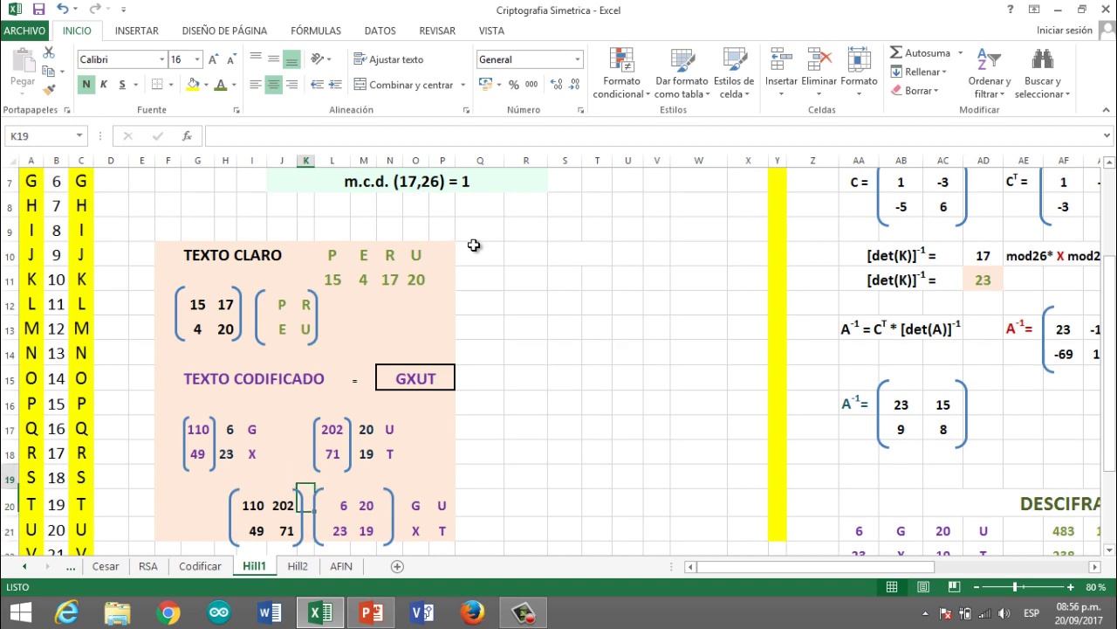
{"action": "key", "text": "Up"}
{"action": "key", "text": "Up"}
{"action": "key", "text": "Up"}
{"action": "key", "text": "Up"}
{"action": "key", "text": "Up"}
{"action": "key", "text": "Left"}
{"action": "key", "text": "Left"}
{"action": "key", "text": "Left"}
{"action": "key", "text": "Left"}
{"action": "key", "text": "Down"}
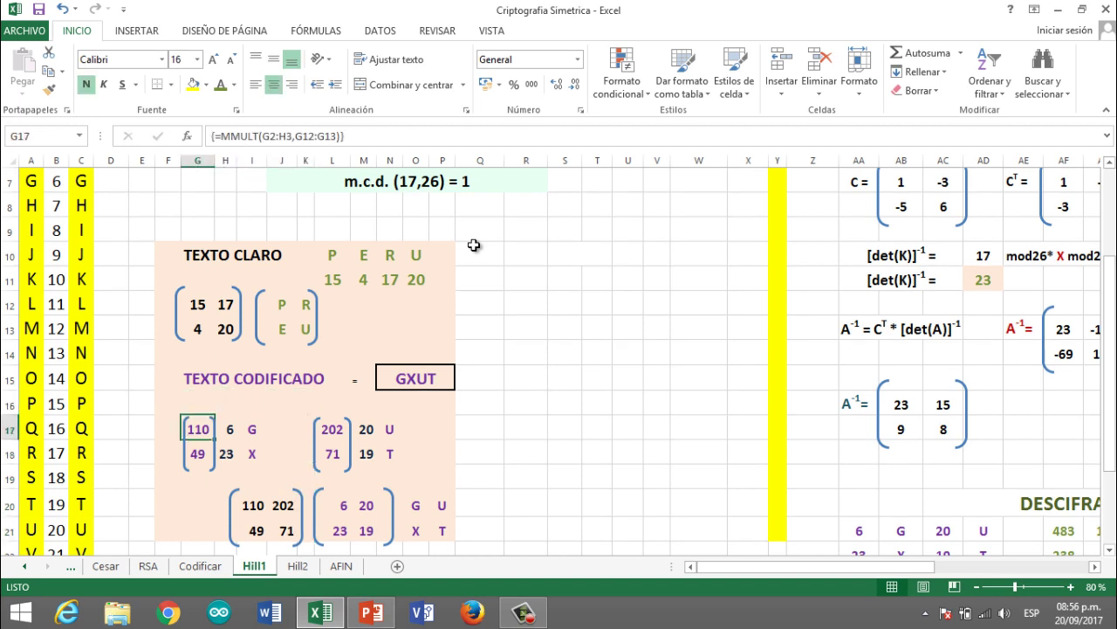
- Select the first column of the numeric plaintext matrix, G12:G13
{"action": "key", "text": "Up"}
{"action": "key", "text": "Up"}
{"action": "key", "text": "Up"}
{"action": "key", "text": "Up"}
{"action": "key", "text": "Up"}
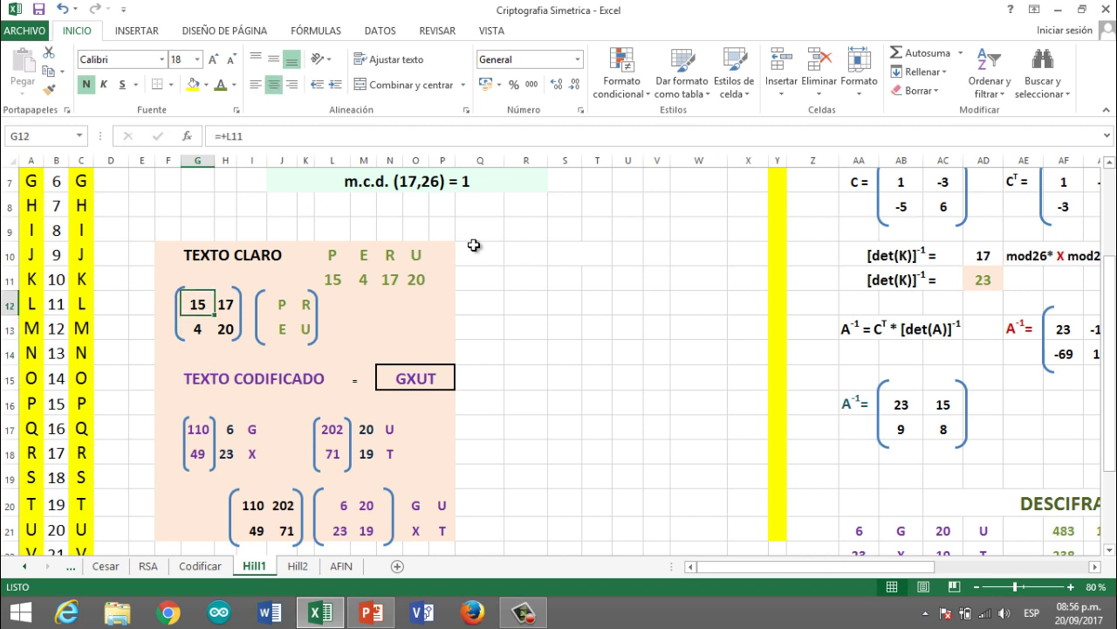
{"action": "key", "text": "shift+Down"}
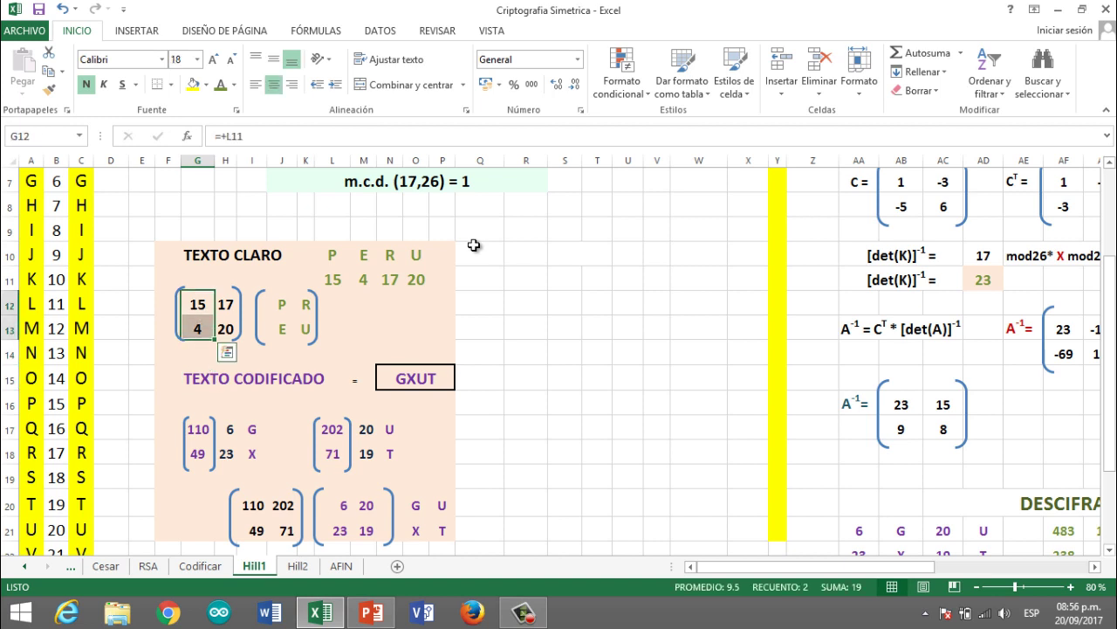
- Select the numeric key matrix K in G2:H3 as the first factor of the encoding product
{"action": "key", "text": "shift+Up"}
{"action": "key", "text": "Up"}
{"action": "key", "text": "Up"}
{"action": "key", "text": "Up"}
{"action": "key", "text": "Up"}
{"action": "key", "text": "Up"}
{"action": "key", "text": "Up"}
{"action": "key", "text": "Up"}
{"action": "key", "text": "Up"}
{"action": "key", "text": "Up"}
{"action": "key", "text": "Up"}
{"action": "key", "text": "Up"}
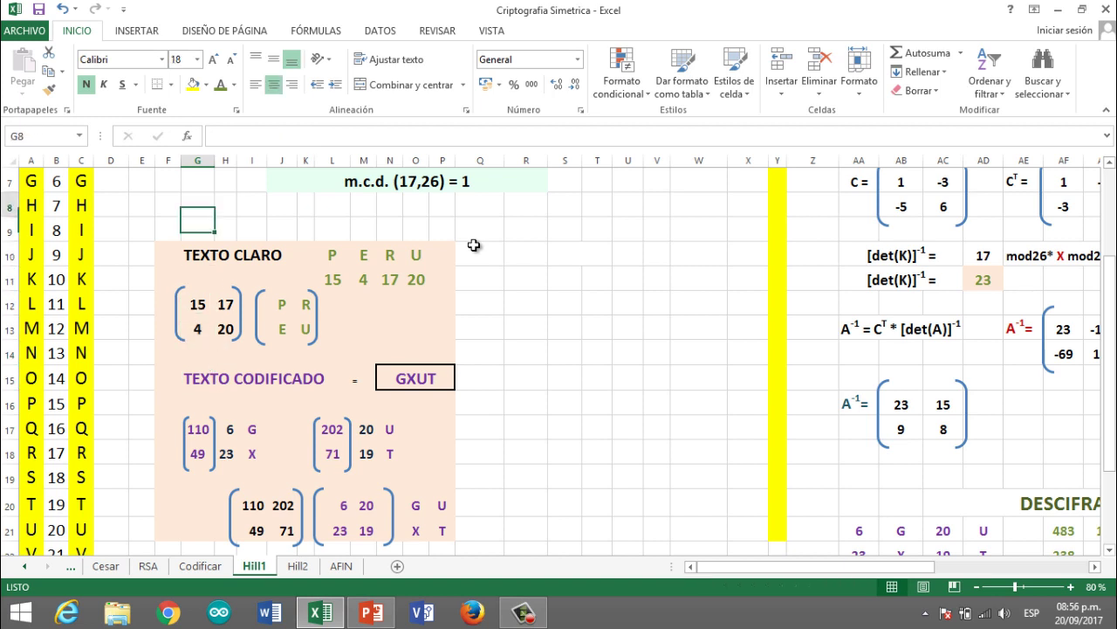
{"action": "key", "text": "Down"}
{"action": "key", "text": "shift+Down"}
{"action": "key", "text": "shift+Right"}
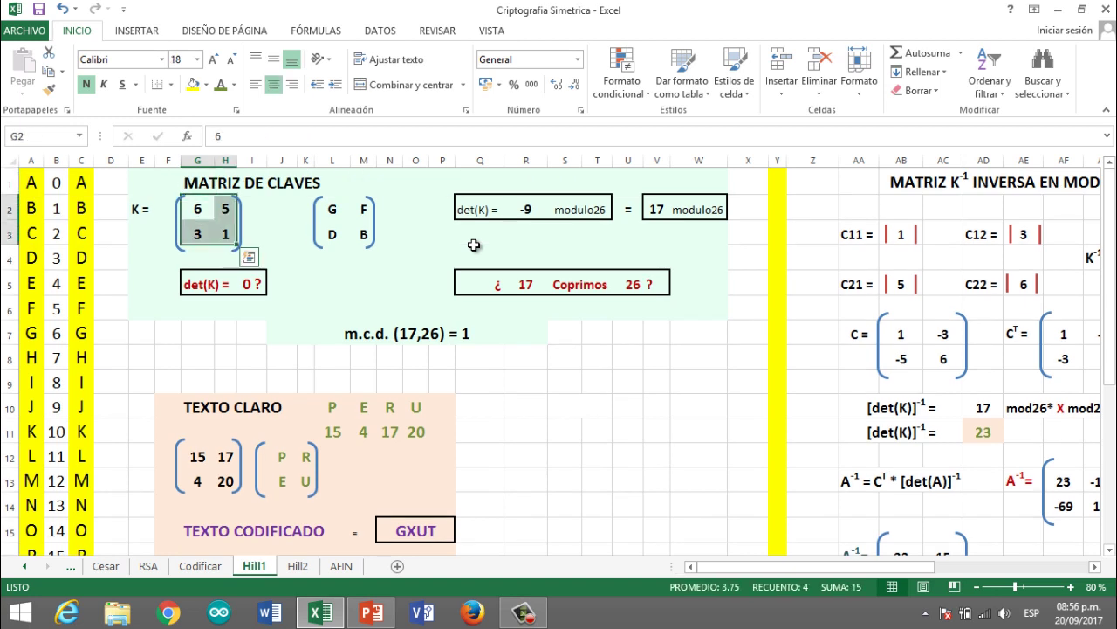
- Inspect the MMULT array formulas in G17:G18 that multiply the key matrix by the first plaintext column
{"action": "key", "text": "Down"}
{"action": "key", "text": "Down"}
{"action": "key", "text": "Down"}
{"action": "key", "text": "Down"}
{"action": "key", "text": "Down"}
{"action": "key", "text": "Down"}
{"action": "key", "text": "Down"}
{"action": "key", "text": "Down"}
{"action": "key", "text": "Down"}
{"action": "key", "text": "Down"}
{"action": "key", "text": "Down"}
{"action": "key", "text": "Down"}
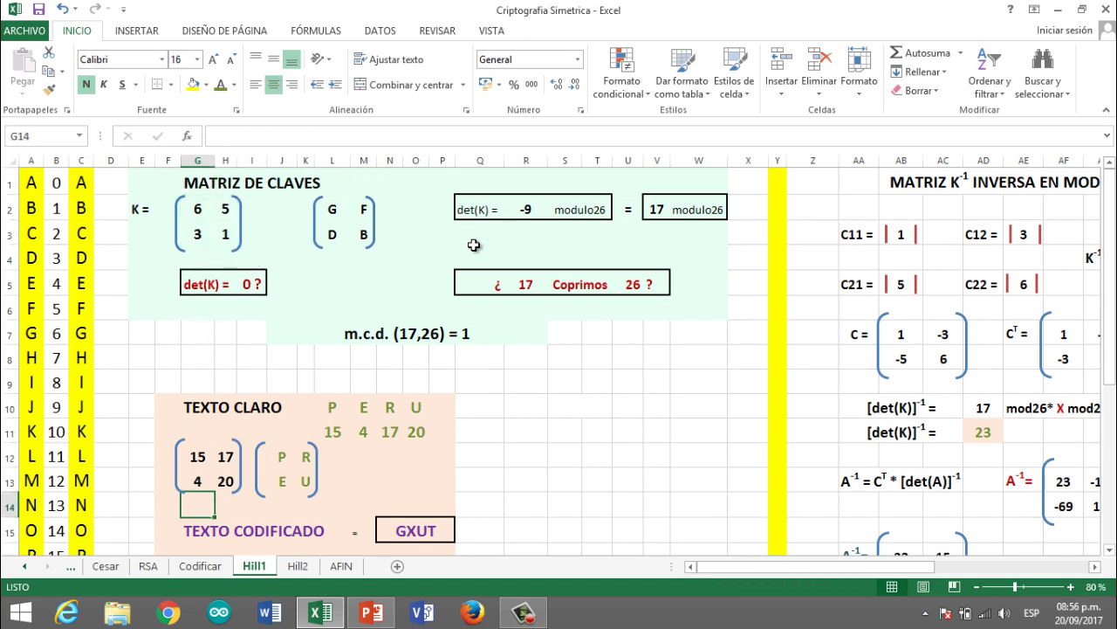
{"action": "key", "text": "Down"}
{"action": "key", "text": "Down"}
{"action": "key", "text": "Down"}
{"action": "key", "text": "Down"}
{"action": "key", "text": "Down"}
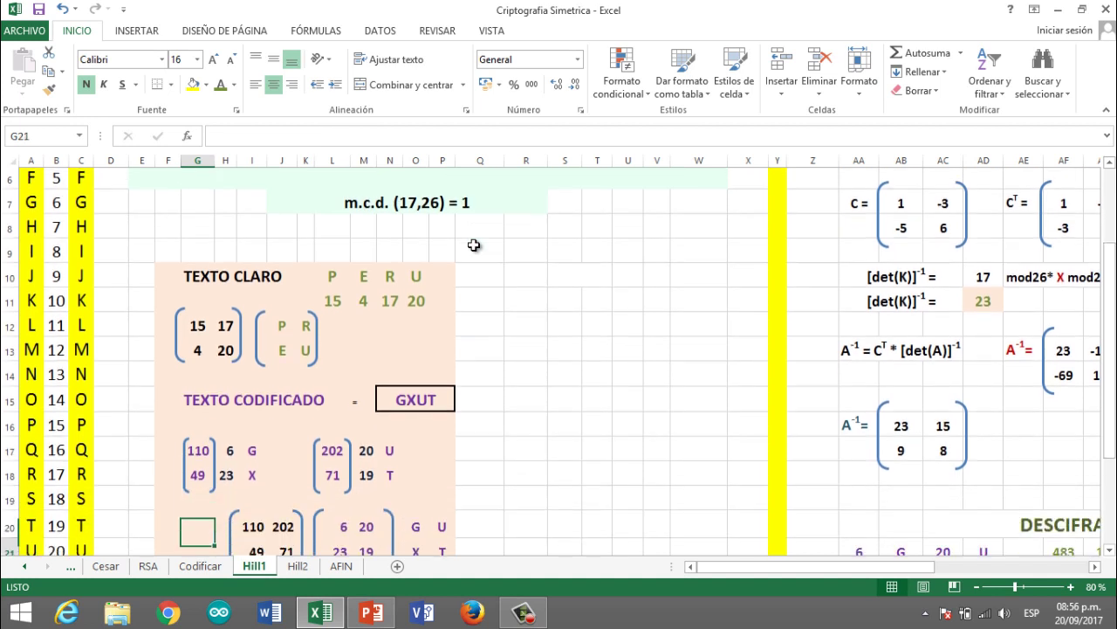
{"action": "key", "text": "Up"}
{"action": "key", "text": "Up"}
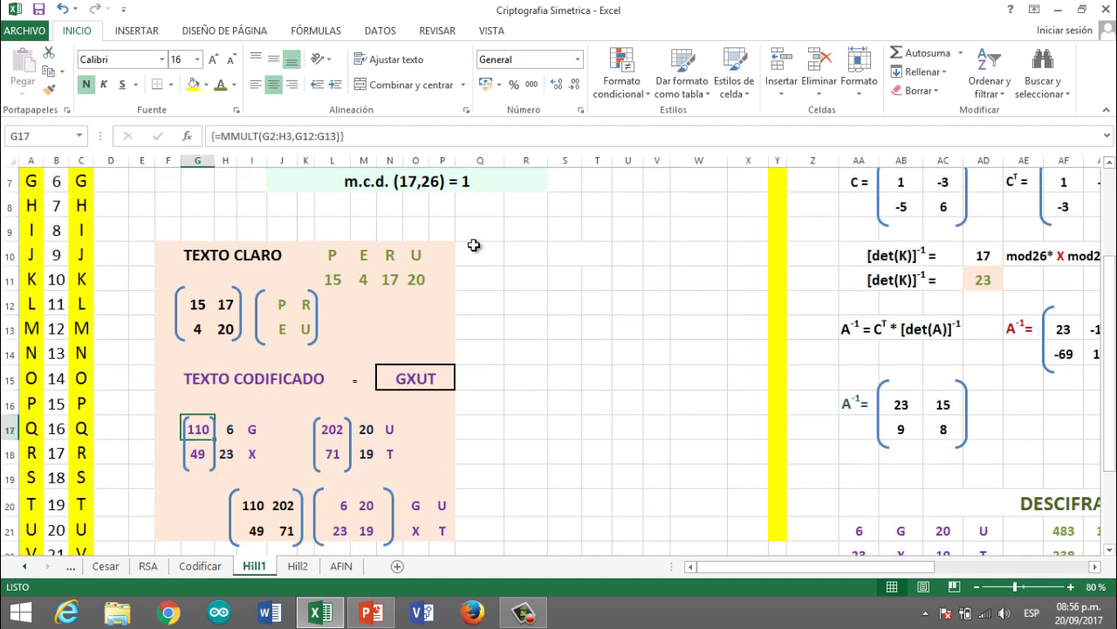
{"action": "key", "text": "Down"}
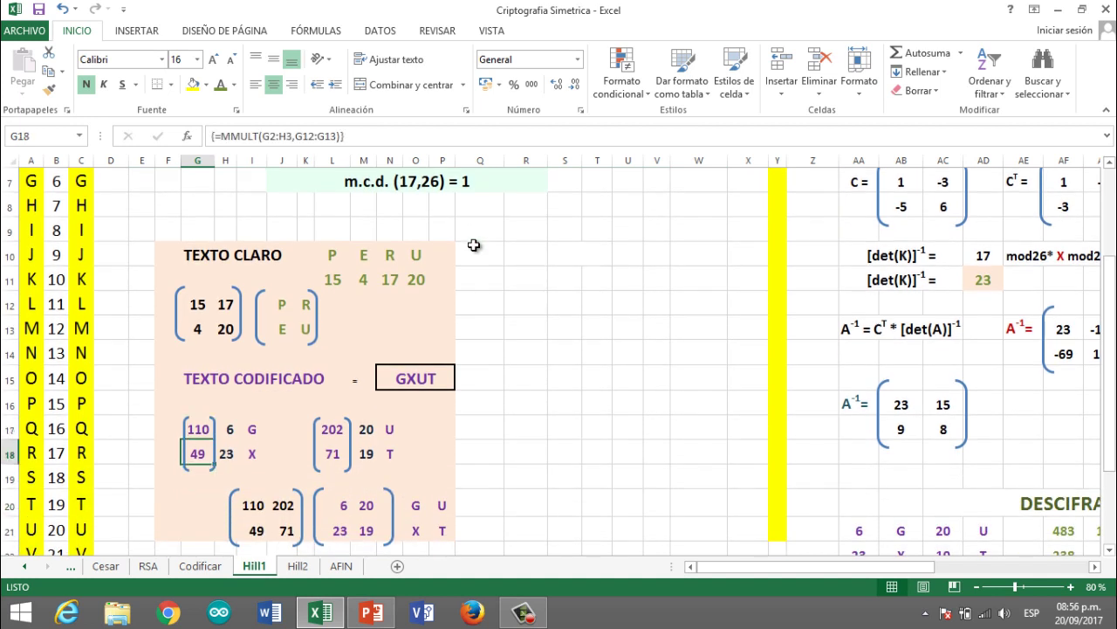
{"action": "key", "text": "Up"}
{"action": "key", "text": "Up"}
{"action": "key", "text": "Down"}
{"action": "key", "text": "Down"}
{"action": "key", "text": "Up"}
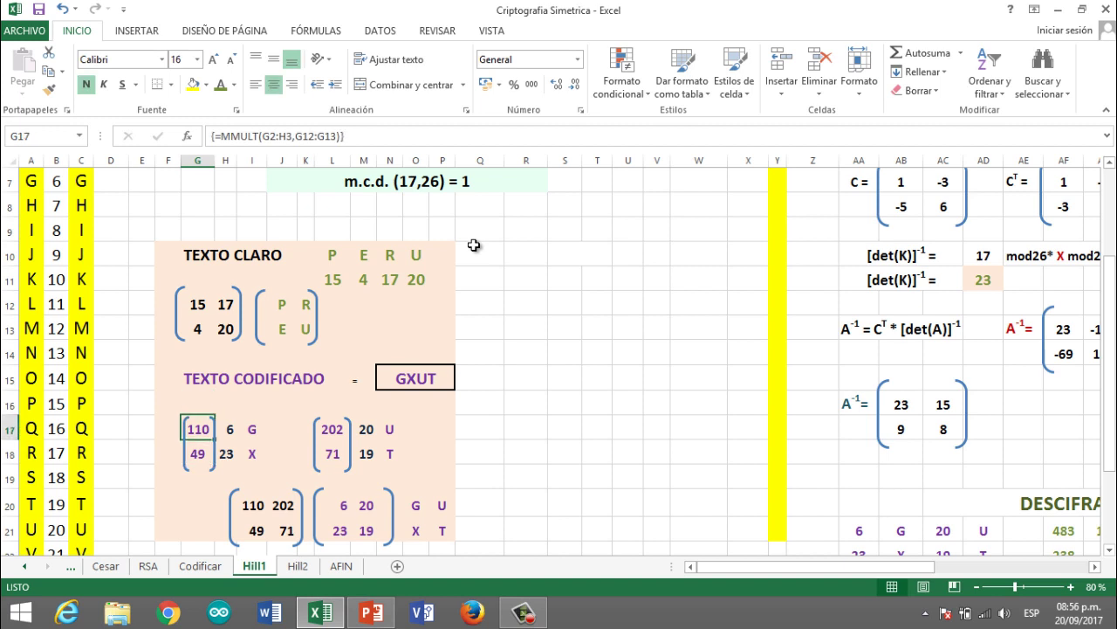
- Inspect the RESIDUO modulo 26 formulas in H17:H18 and the BUSCARV letter lookups in I17:I18
{"action": "key", "text": "Right"}
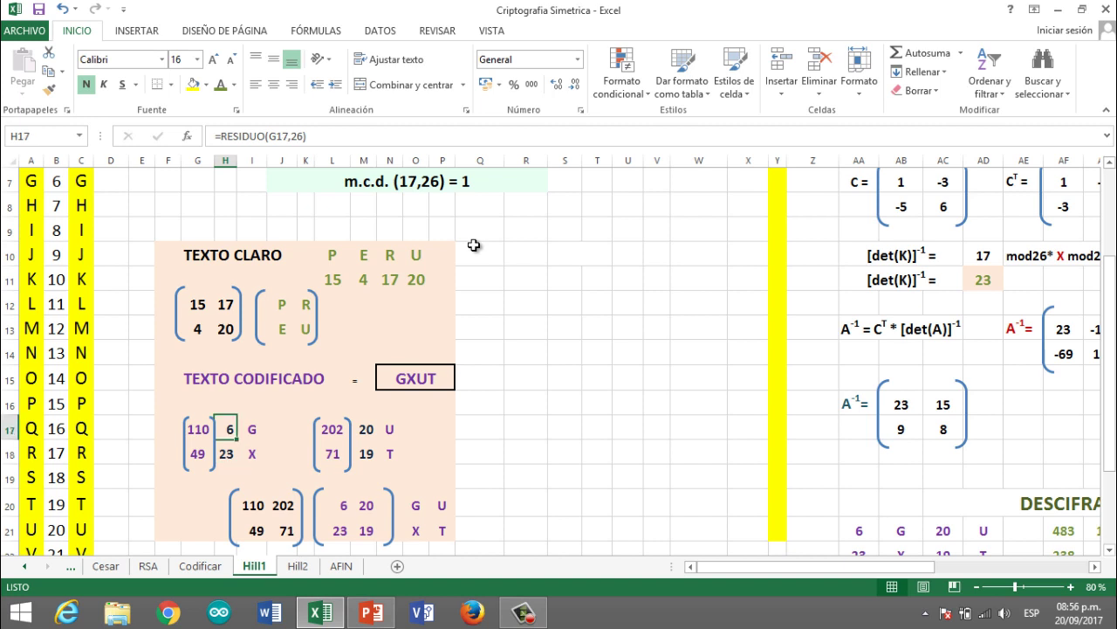
{"action": "key", "text": "Down"}
{"action": "key", "text": "Up"}
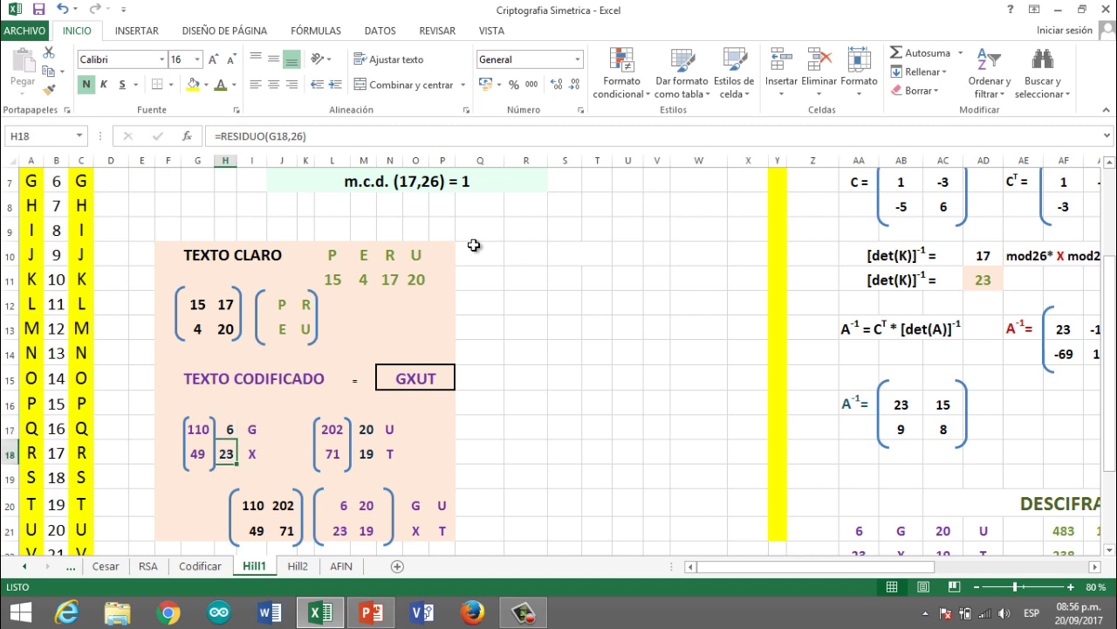
{"action": "key", "text": "Right"}
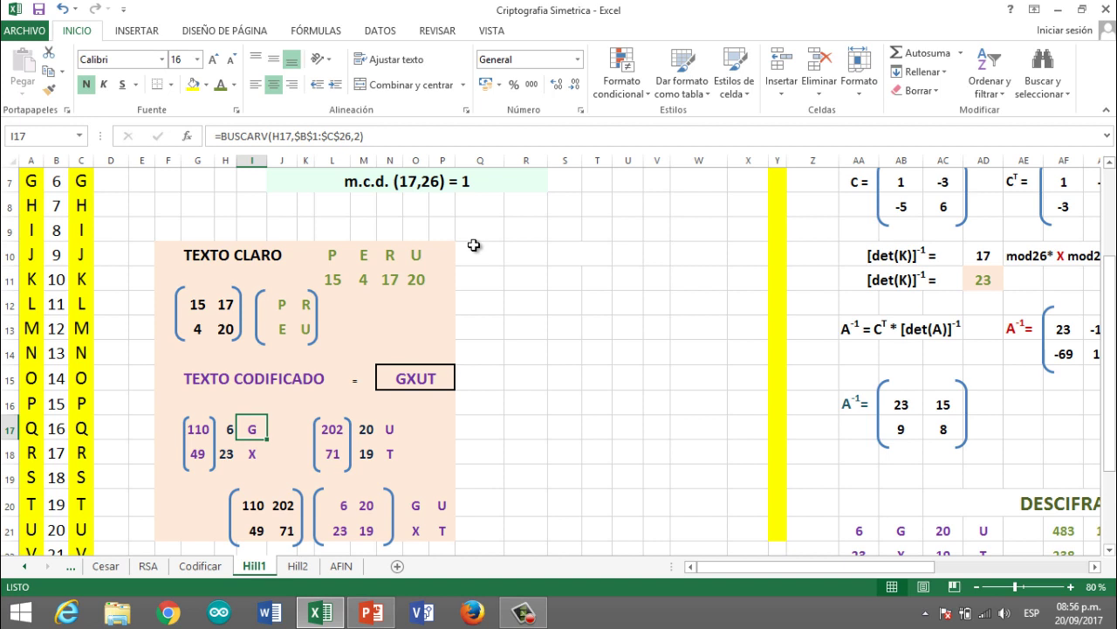
{"action": "key", "text": "Down"}
- Go back to the MATRIZ DE CLAVES block and select the key matrix G2:H3 again
{"action": "key", "text": "Up"}
{"action": "key", "text": "Up"}
{"action": "key", "text": "Up"}
{"action": "key", "text": "Up"}
{"action": "key", "text": "Up"}
{"action": "key", "text": "Up"}
{"action": "key", "text": "Up"}
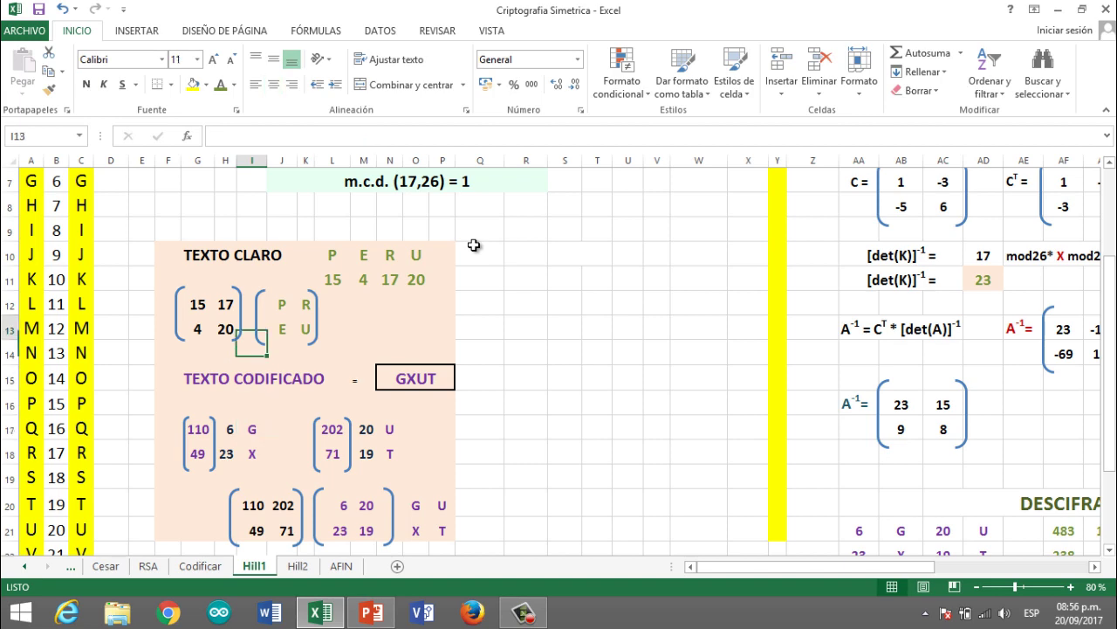
{"action": "key", "text": "Left"}
{"action": "key", "text": "Down"}
{"action": "key", "text": "Up"}
{"action": "key", "text": "Up"}
{"action": "key", "text": "Up"}
{"action": "key", "text": "Up"}
{"action": "key", "text": "Up"}
{"action": "key", "text": "Up"}
{"action": "key", "text": "Up"}
{"action": "key", "text": "Up"}
{"action": "key", "text": "Up"}
{"action": "key", "text": "Up"}
{"action": "key", "text": "Up"}
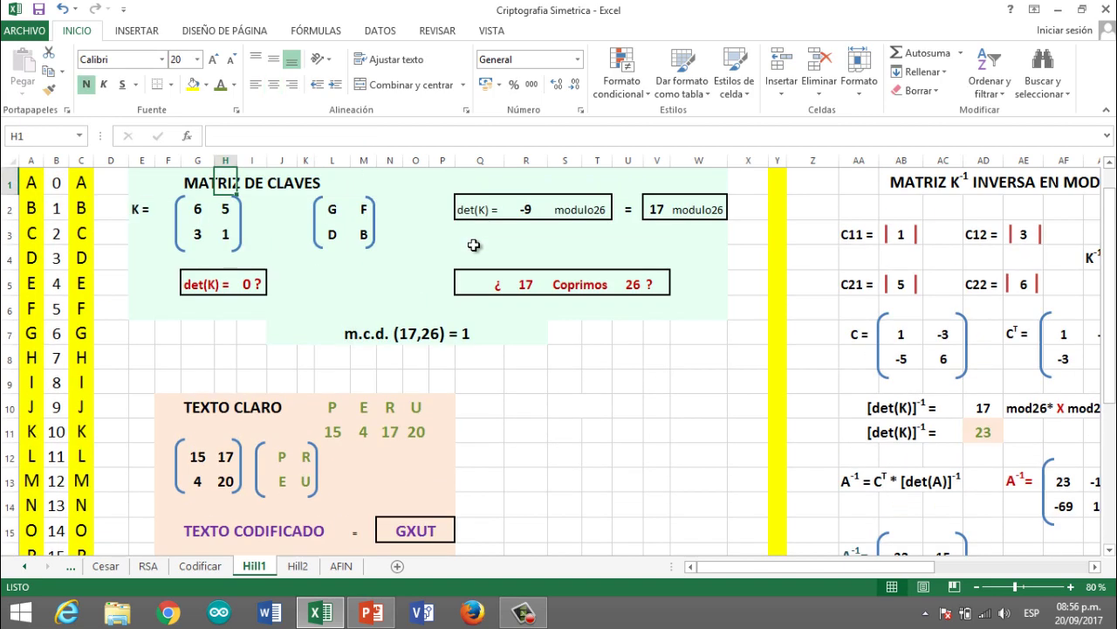
{"action": "key", "text": "Left"}
{"action": "key", "text": "Down"}
{"action": "key", "text": "Down"}
{"action": "key", "text": "Right"}
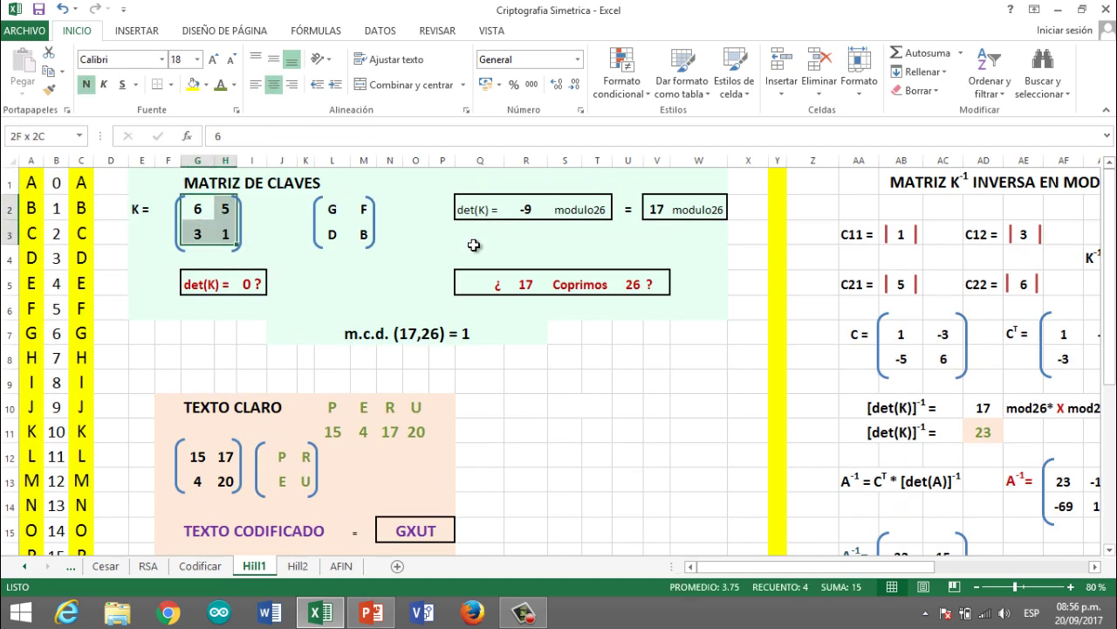
- Select the second column of the numeric plaintext matrix, H12:H13
{"action": "key", "text": "Down"}
{"action": "key", "text": "Down"}
{"action": "key", "text": "Down"}
{"action": "key", "text": "Down"}
{"action": "key", "text": "Down"}
{"action": "key", "text": "Down"}
{"action": "key", "text": "Down"}
{"action": "key", "text": "Down"}
{"action": "key", "text": "Down"}
{"action": "key", "text": "Down"}
{"action": "key", "text": "Left"}
{"action": "key", "text": "Down"}
{"action": "key", "text": "Down"}
{"action": "key", "text": "Up"}
{"action": "key", "text": "Up"}
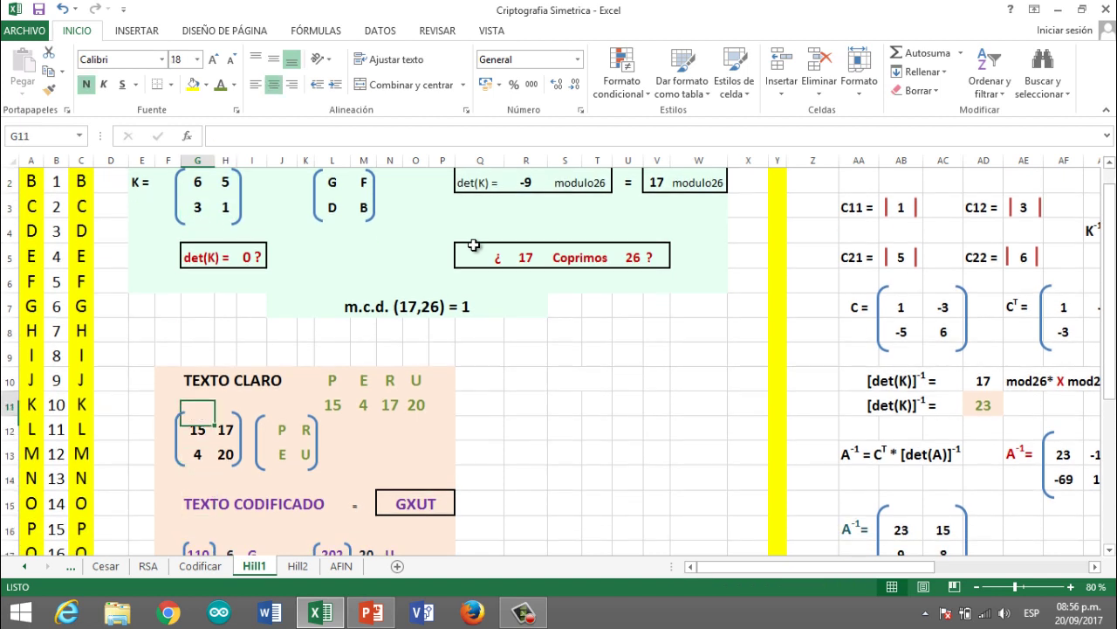
{"action": "key", "text": "Right"}
{"action": "key", "text": "shift+Down"}
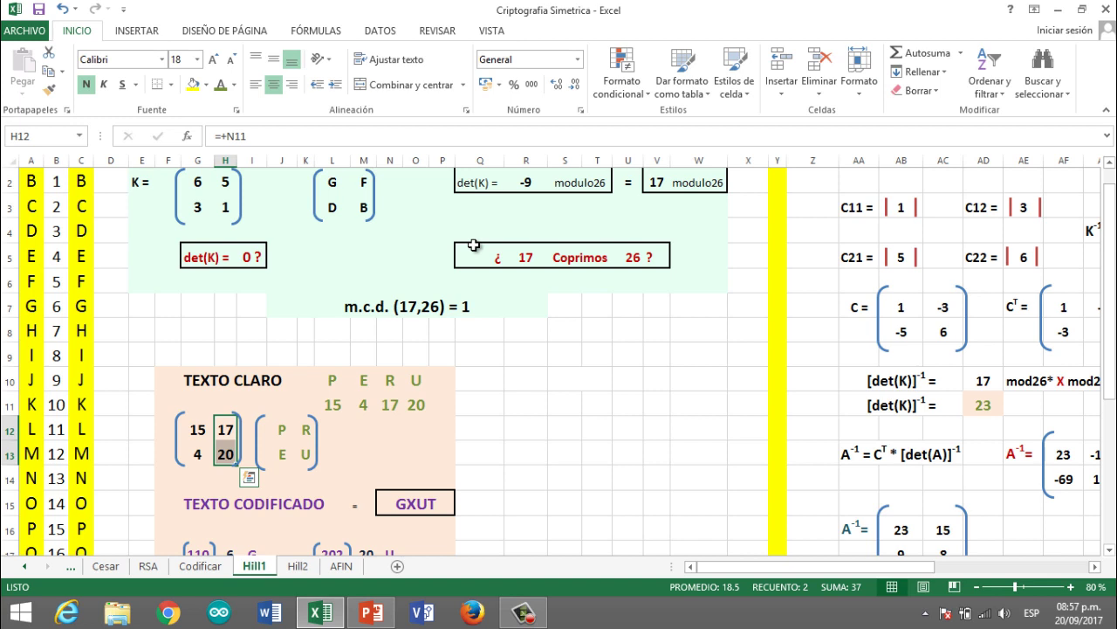
- Check the plaintext letter matrix in J12:K13 against its numeric counterpart
{"action": "key", "text": "Right"}
{"action": "key", "text": "Right"}
{"action": "key", "text": "Right"}
{"action": "key", "text": "Down"}
{"action": "key", "text": "Left"}
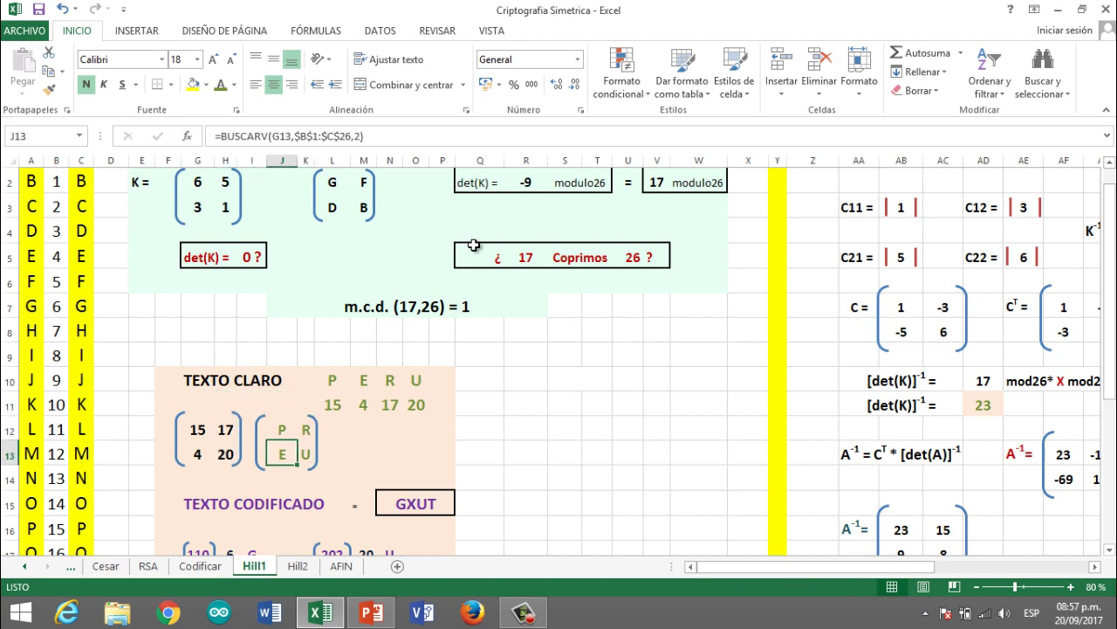
{"action": "key", "text": "Left"}
{"action": "key", "text": "Left"}
{"action": "key", "text": "Up"}
- Inspect the MMULT array formulas in L17:L18 that multiply the key matrix by the second plaintext column
{"action": "key", "text": "Down"}
{"action": "key", "text": "Down"}
{"action": "key", "text": "Down"}
{"action": "key", "text": "Down"}
{"action": "key", "text": "Down"}
{"action": "key", "text": "Down"}
{"action": "key", "text": "Down"}
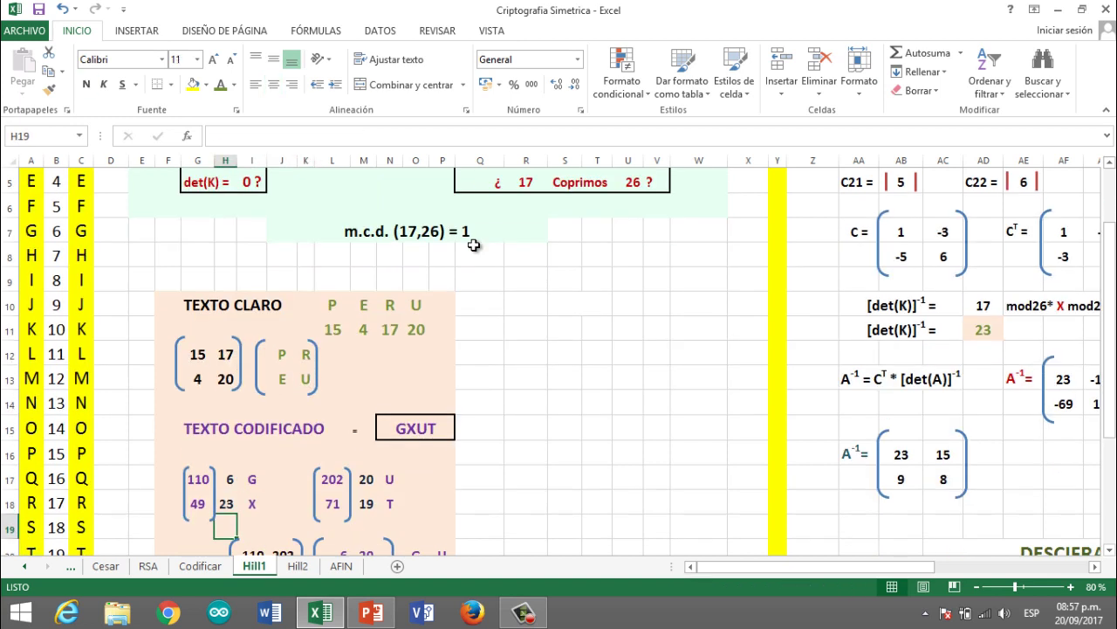
{"action": "key", "text": "Up"}
{"action": "key", "text": "Up"}
{"action": "key", "text": "Right"}
{"action": "key", "text": "Right"}
{"action": "key", "text": "Right"}
{"action": "key", "text": "Right"}
{"action": "key", "text": "Down"}
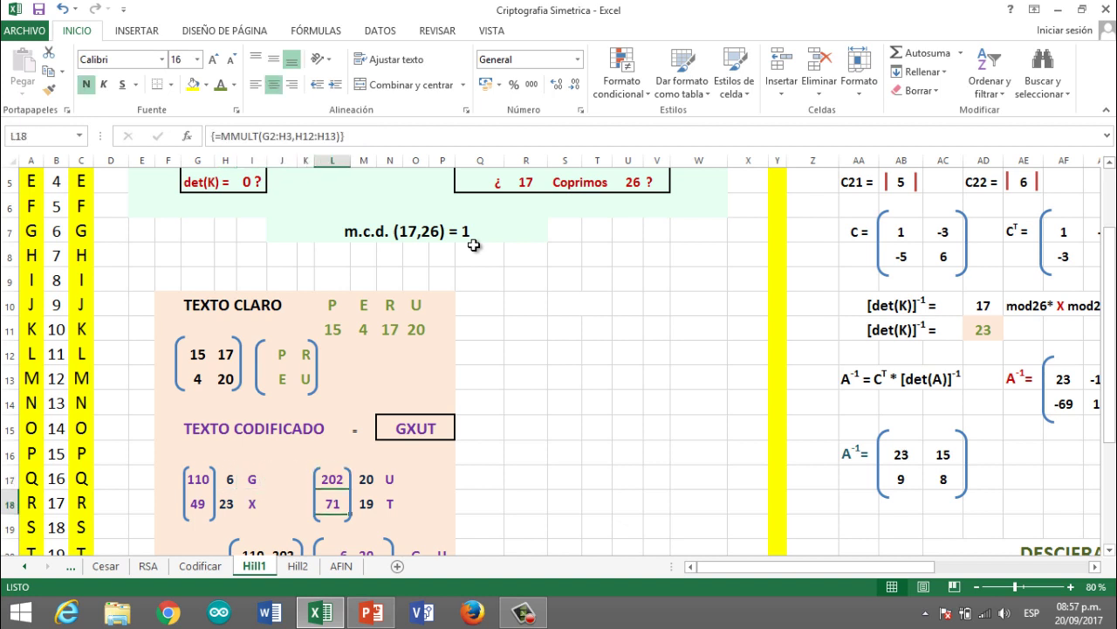
{"action": "key", "text": "Up"}
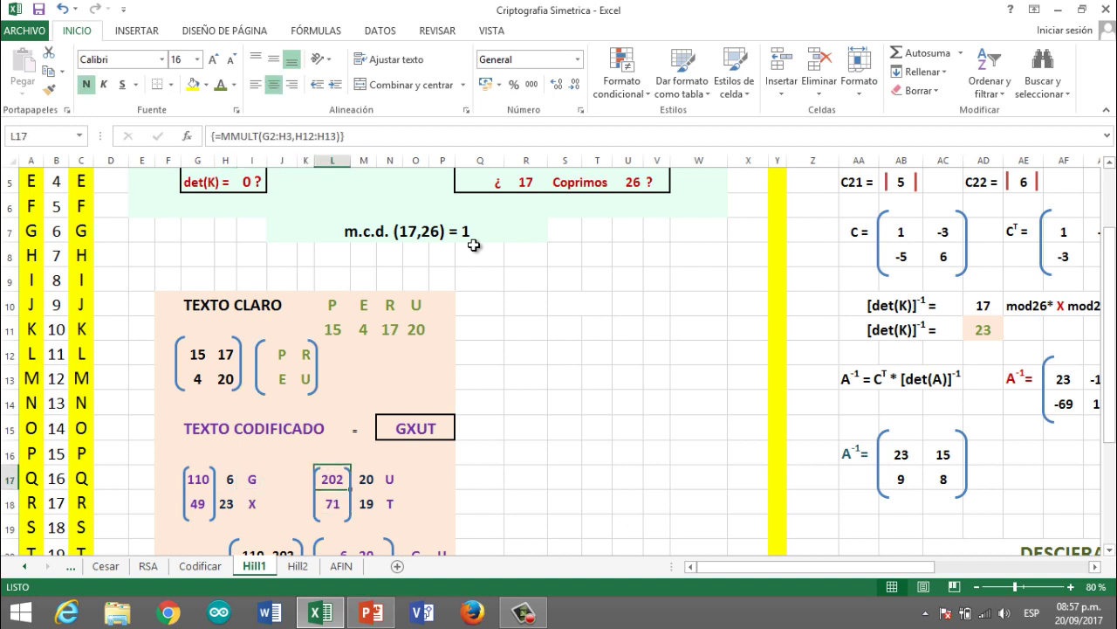
- Inspect the RESIDUO modulo 26 formulas in M17:M18 and the BUSCARV letter lookups in N17:N18
{"action": "key", "text": "Right"}
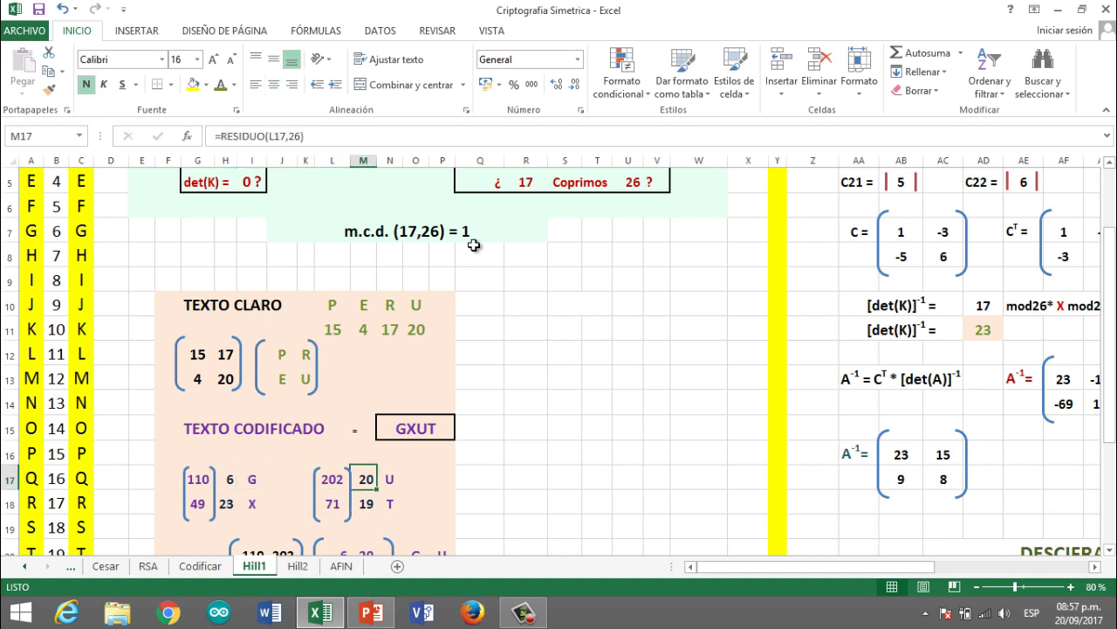
{"action": "key", "text": "Down"}
{"action": "key", "text": "Up"}
{"action": "key", "text": "Right"}
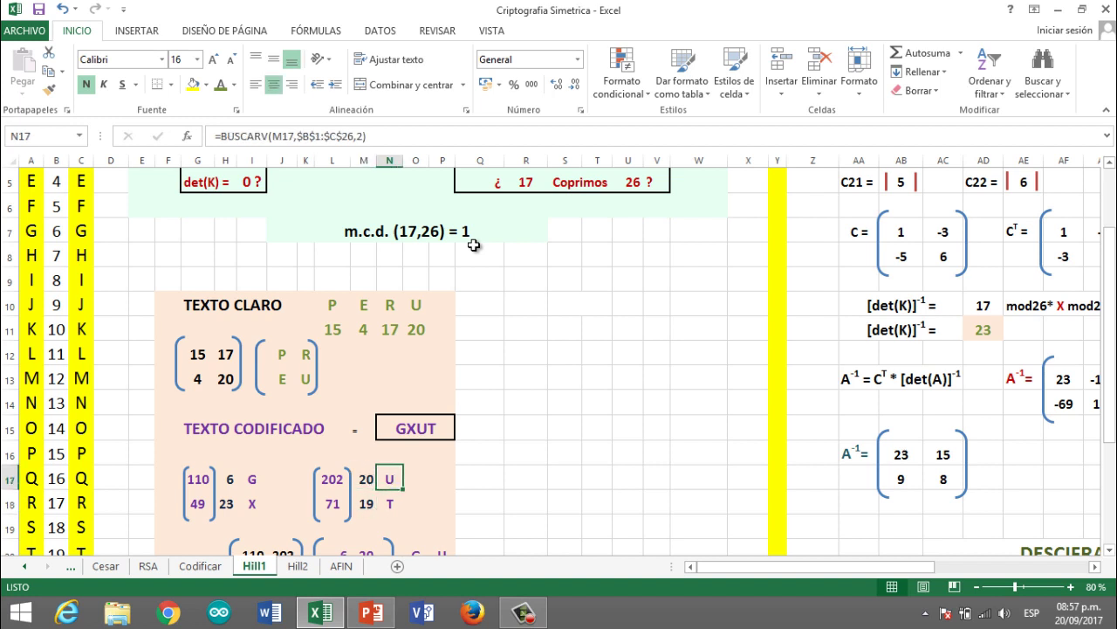
{"action": "key", "text": "Down"}
- Compare the plaintext letters in row 10 with the coded text in N15 and inspect its CONCATENAR formula
{"action": "key", "text": "Up"}
{"action": "key", "text": "Up"}
{"action": "key", "text": "Up"}
{"action": "key", "text": "Up"}
{"action": "key", "text": "Up"}
{"action": "key", "text": "Up"}
{"action": "key", "text": "Up"}
{"action": "key", "text": "Up"}
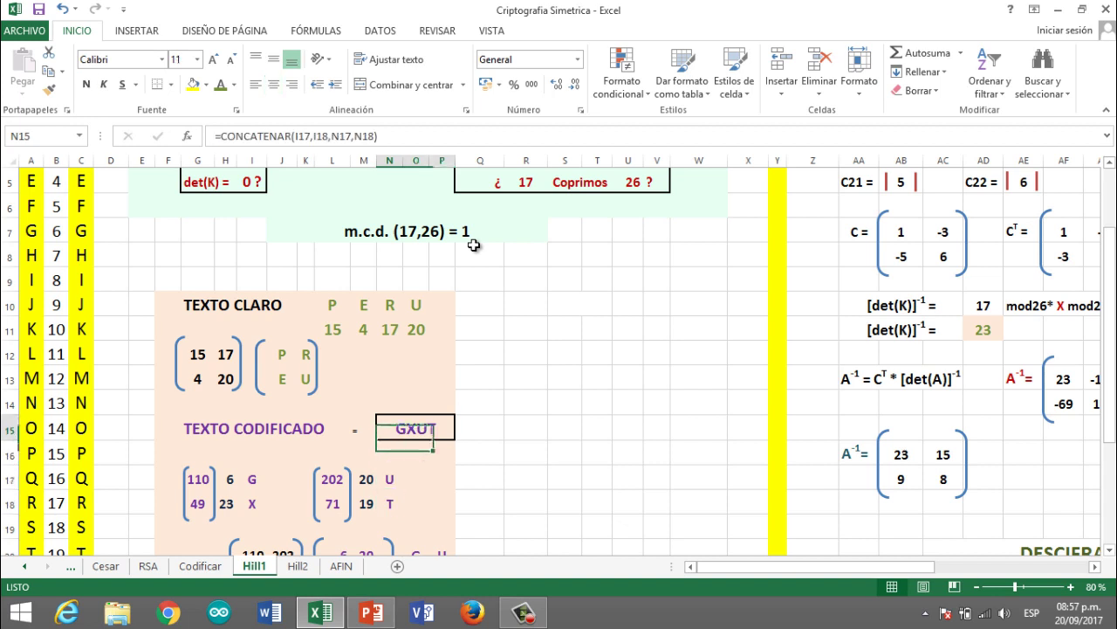
{"action": "key", "text": "Left"}
{"action": "key", "text": "Left"}
{"action": "key", "text": "Right"}
{"action": "key", "text": "Right"}
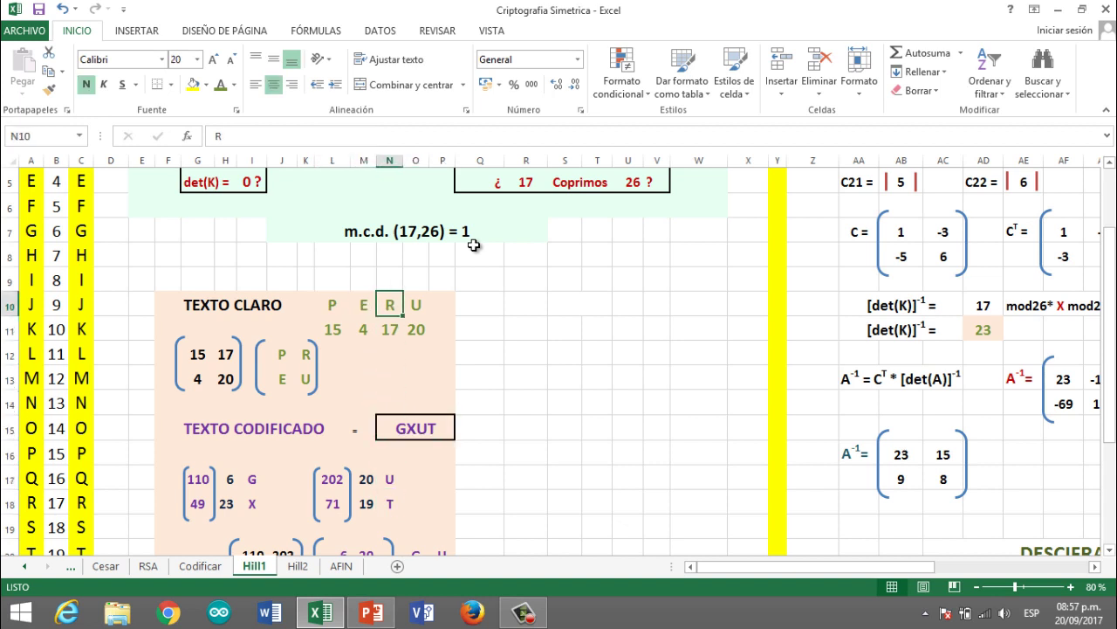
{"action": "key", "text": "Right"}
{"action": "key", "text": "Down"}
{"action": "key", "text": "Down"}
{"action": "key", "text": "Down"}
{"action": "key", "text": "Down"}
{"action": "key", "text": "Down"}
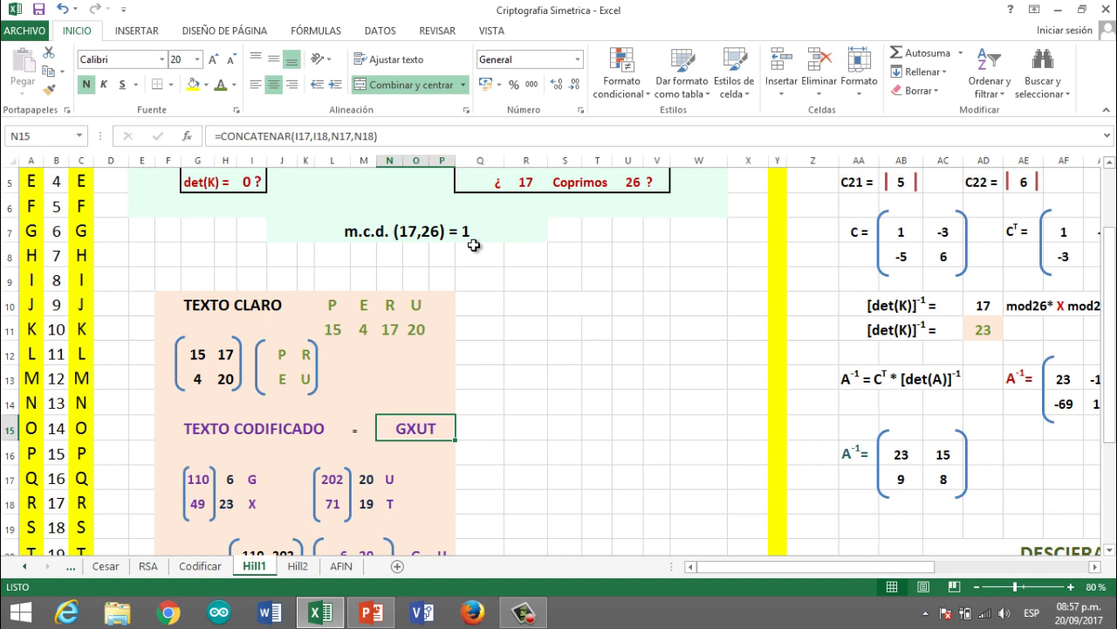
- Examine the combined result matrices in rows 20 and 21, including the RESIDUO formula in L20
{"action": "key", "text": "Down"}
{"action": "key", "text": "Down"}
{"action": "key", "text": "Down"}
{"action": "key", "text": "Down"}
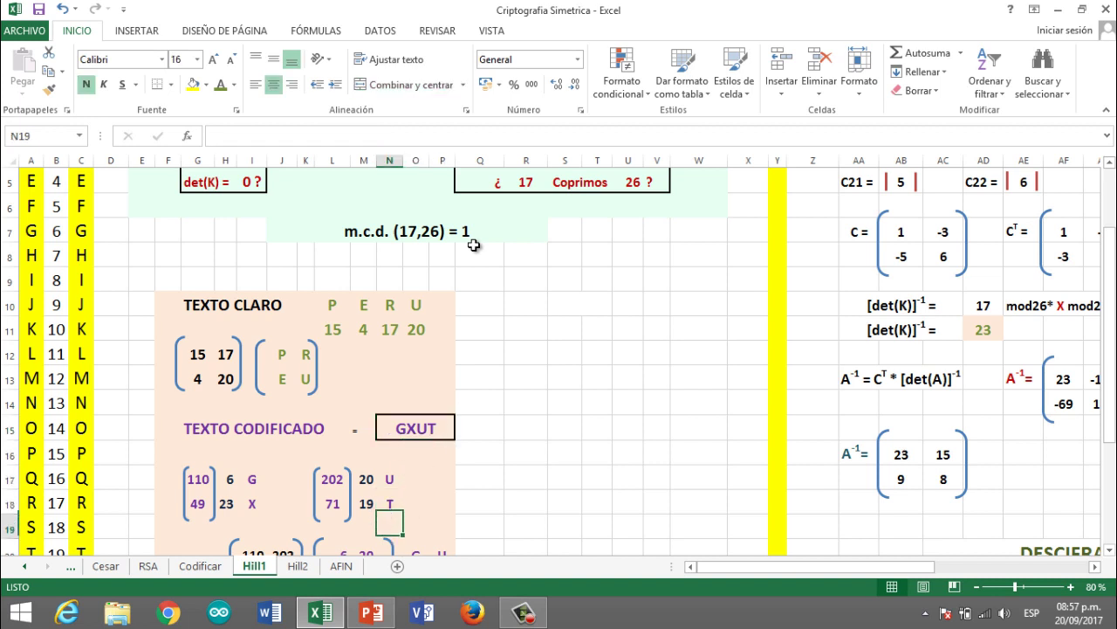
{"action": "key", "text": "Down"}
{"action": "key", "text": "Down"}
{"action": "key", "text": "Down"}
{"action": "key", "text": "Up"}
{"action": "key", "text": "Up"}
{"action": "key", "text": "Left"}
{"action": "key", "text": "Left"}
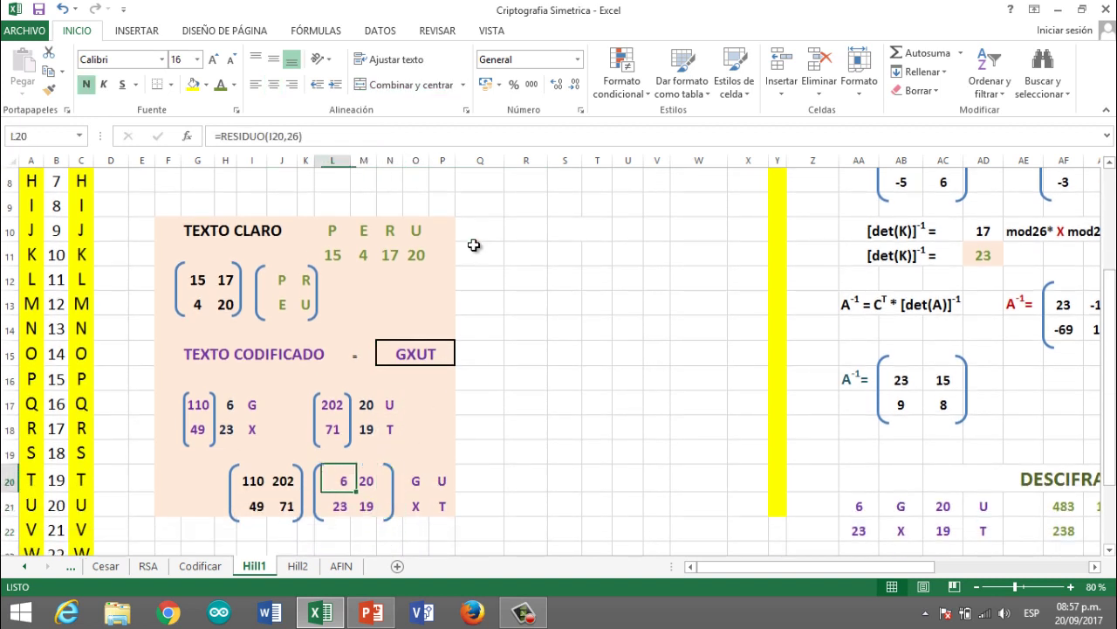
{"action": "key", "text": "Left"}
{"action": "key", "text": "Left"}
{"action": "key", "text": "Right"}
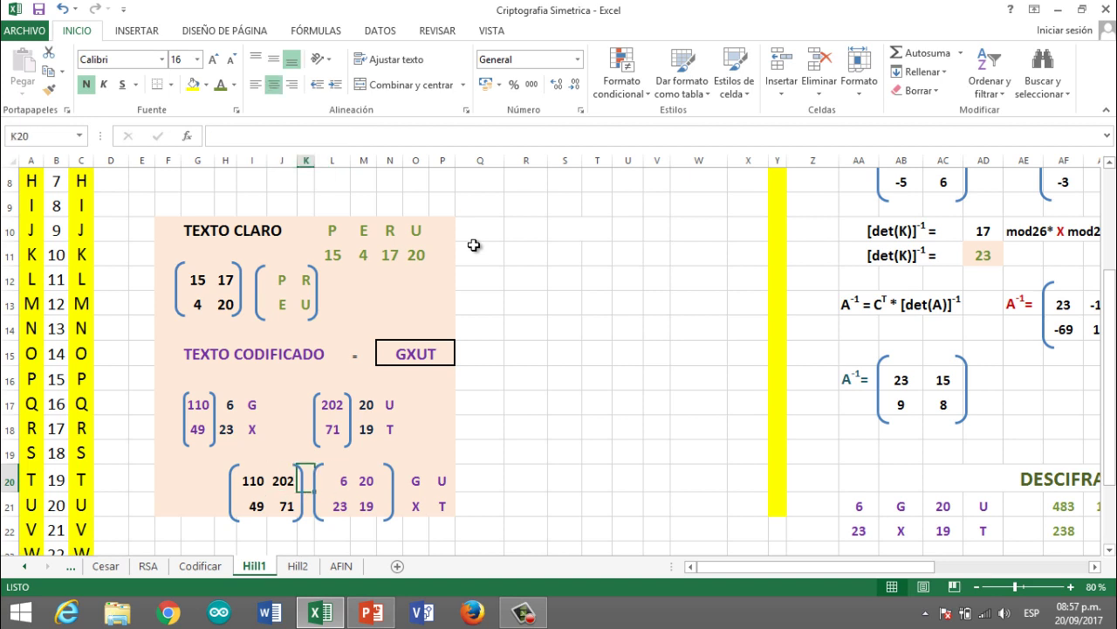
- Select the whole combined encoding block I20:P21, covering the products, residues and coded letters
{"action": "key", "text": "Left"}
{"action": "key", "text": "Left"}
{"action": "key", "text": "shift+Right"}
{"action": "key", "text": "shift+Right"}
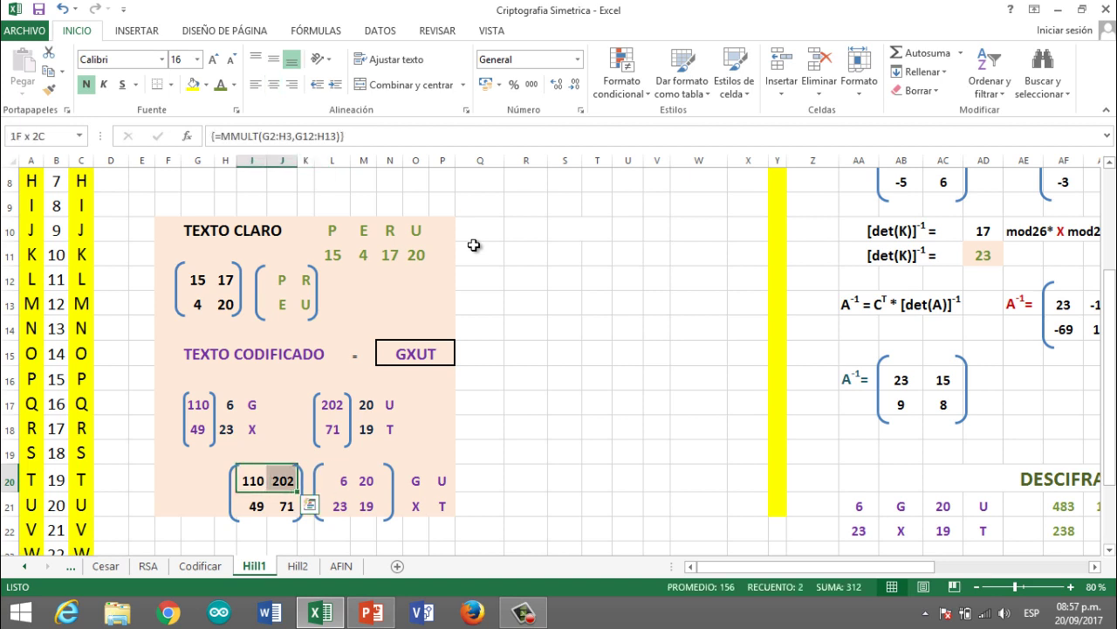
{"action": "key", "text": "shift+Right"}
{"action": "key", "text": "shift+Right"}
{"action": "key", "text": "shift+Right"}
{"action": "key", "text": "shift+Right"}
{"action": "key", "text": "shift+Down"}
{"action": "key", "text": "shift+Down"}
{"action": "key", "text": "shift+Right"}
{"action": "key", "text": "shift+Up"}
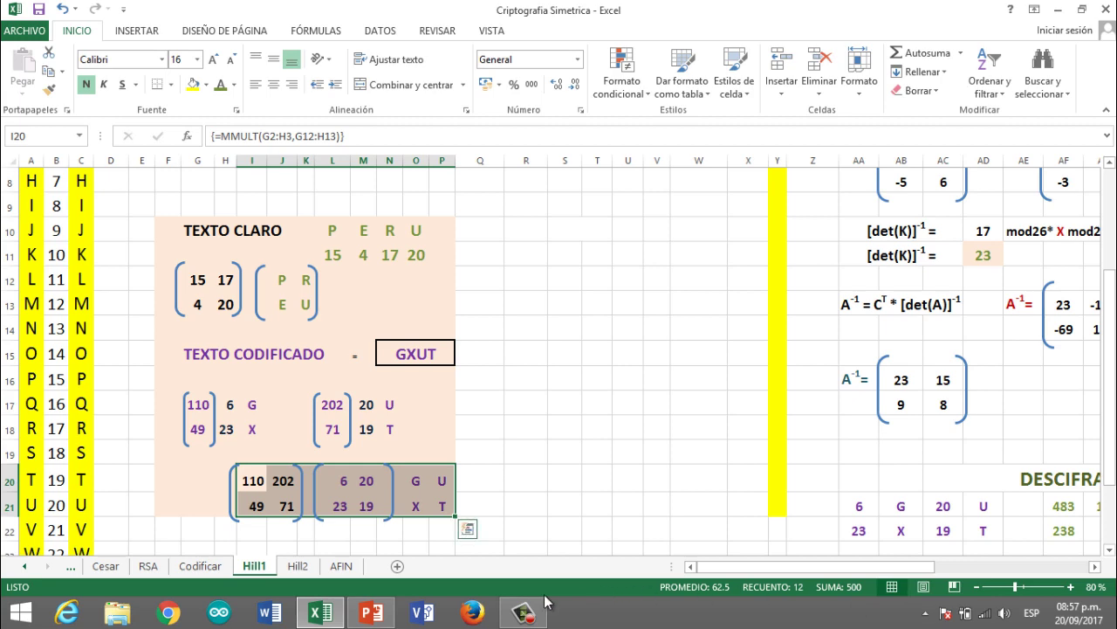
{"action": "left_click", "coordinate": [524, 613]}
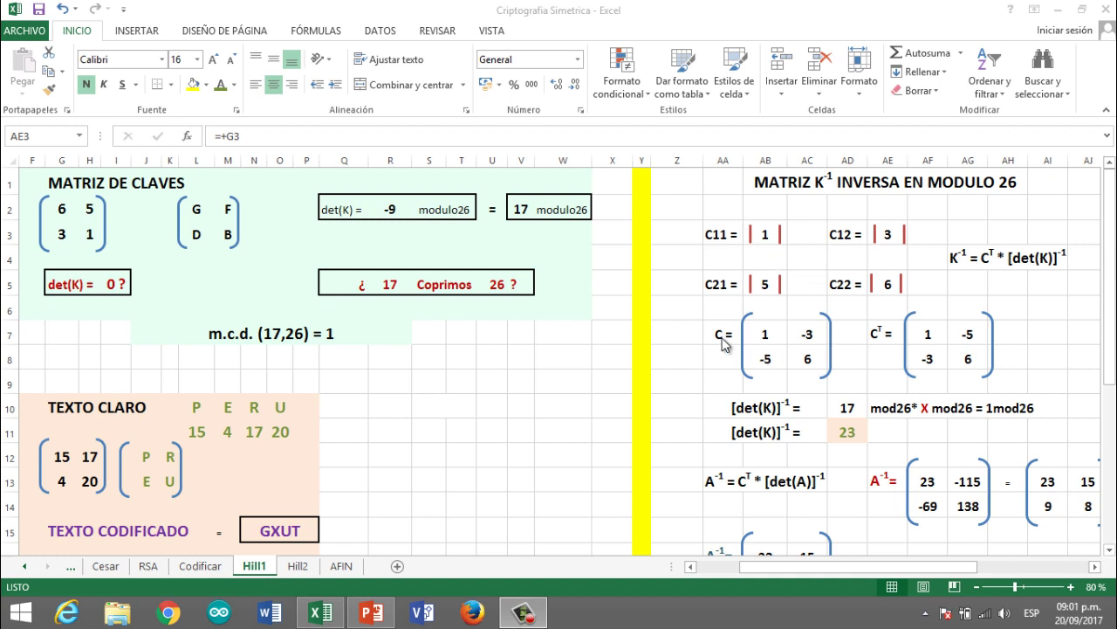
{"action": "key", "text": "alt+Tab"}
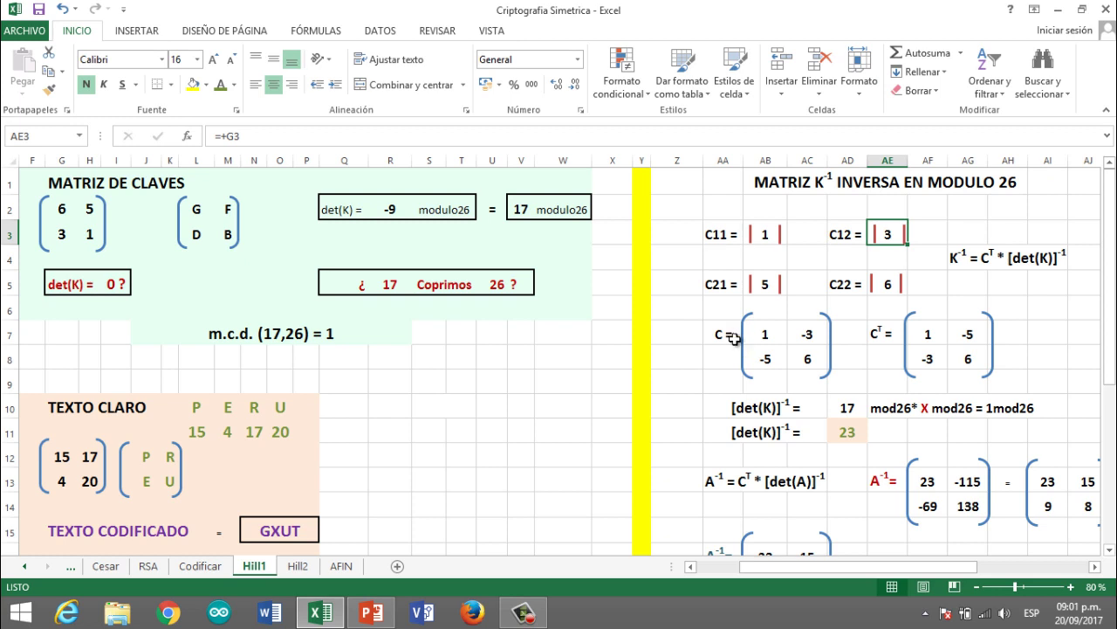
- Inspect the first-row formulas of cofactor matrix C in AB7 and AC7
{"action": "left_click", "coordinate": [732, 337]}
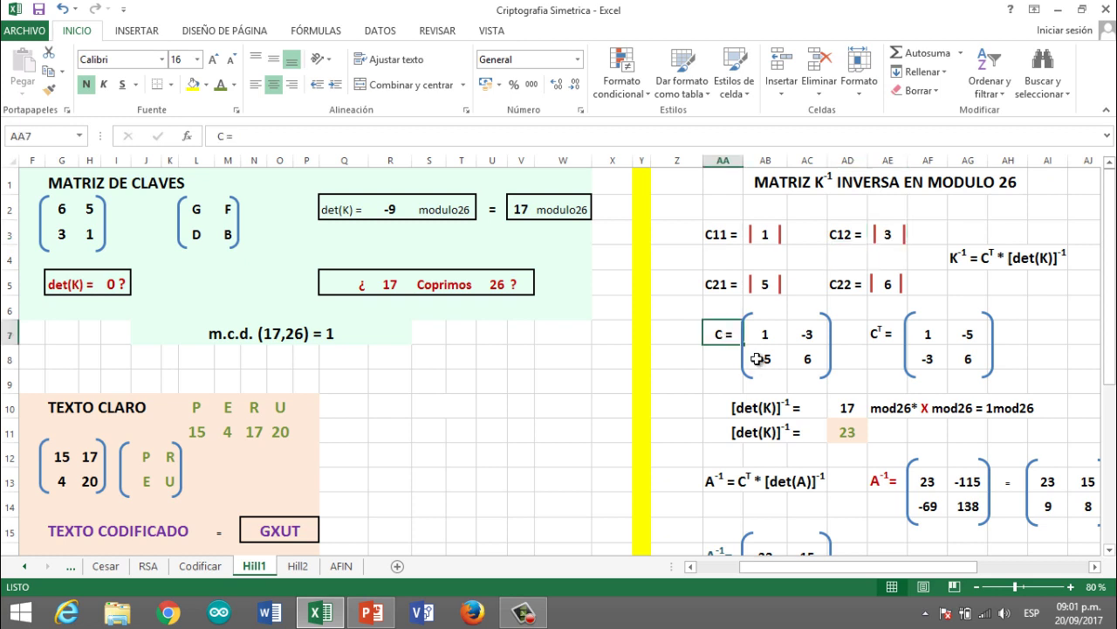
{"action": "key", "text": "Right"}
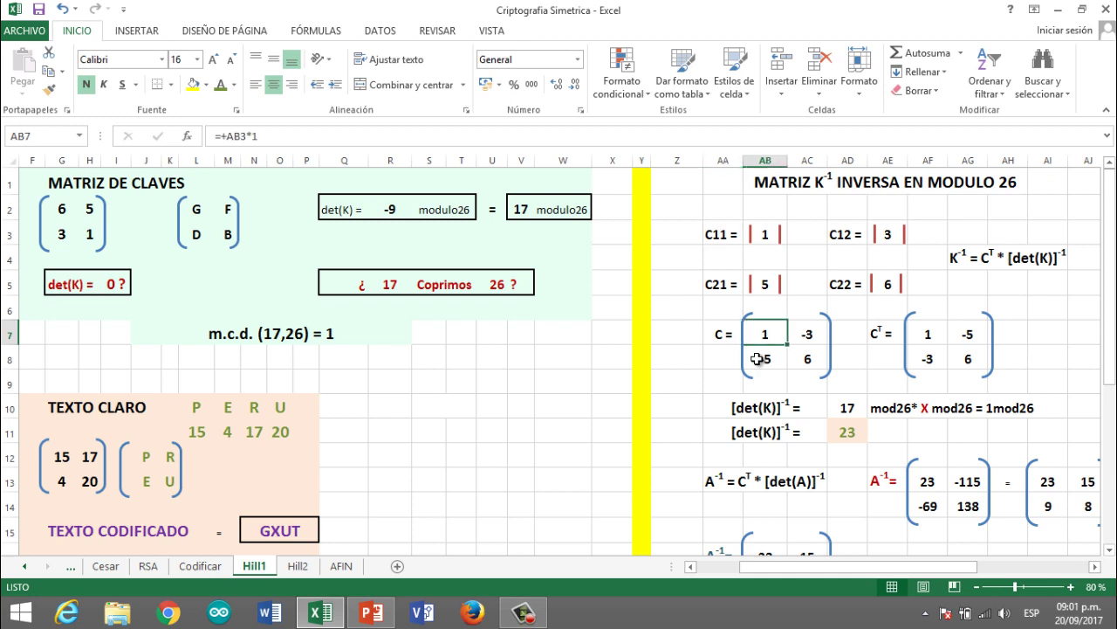
{"action": "key", "text": "Right"}
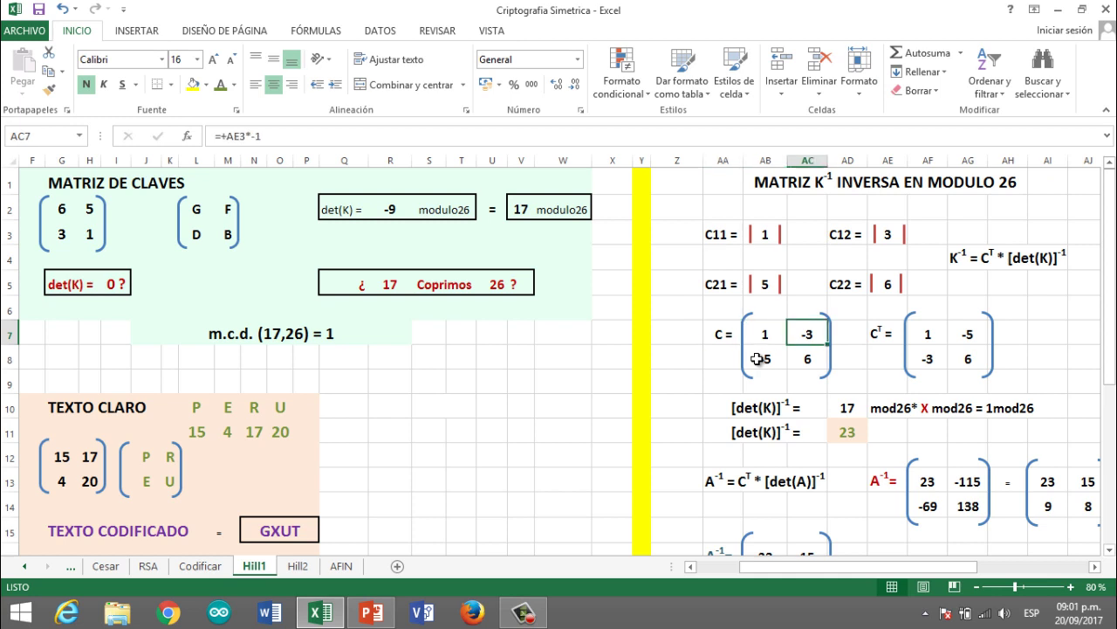
- Trace cofactor C11 from its label in AA3 back to the first column of the key matrix, G2:G3
{"action": "key", "text": "Up"}
{"action": "key", "text": "Up"}
{"action": "key", "text": "Up"}
{"action": "key", "text": "Up"}
{"action": "key", "text": "Left"}
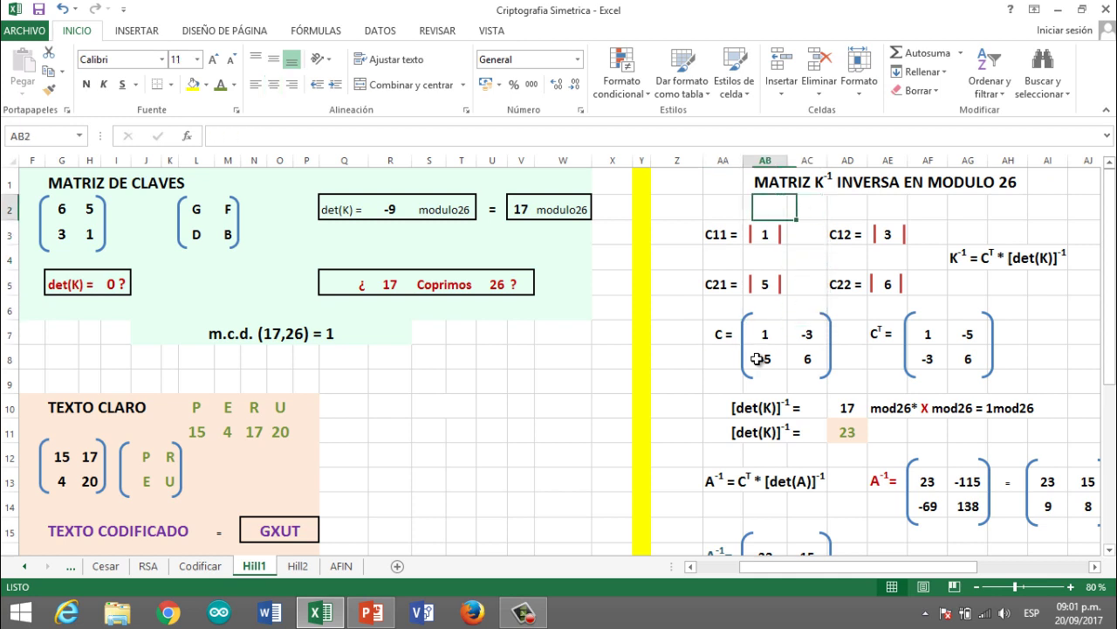
{"action": "key", "text": "Left"}
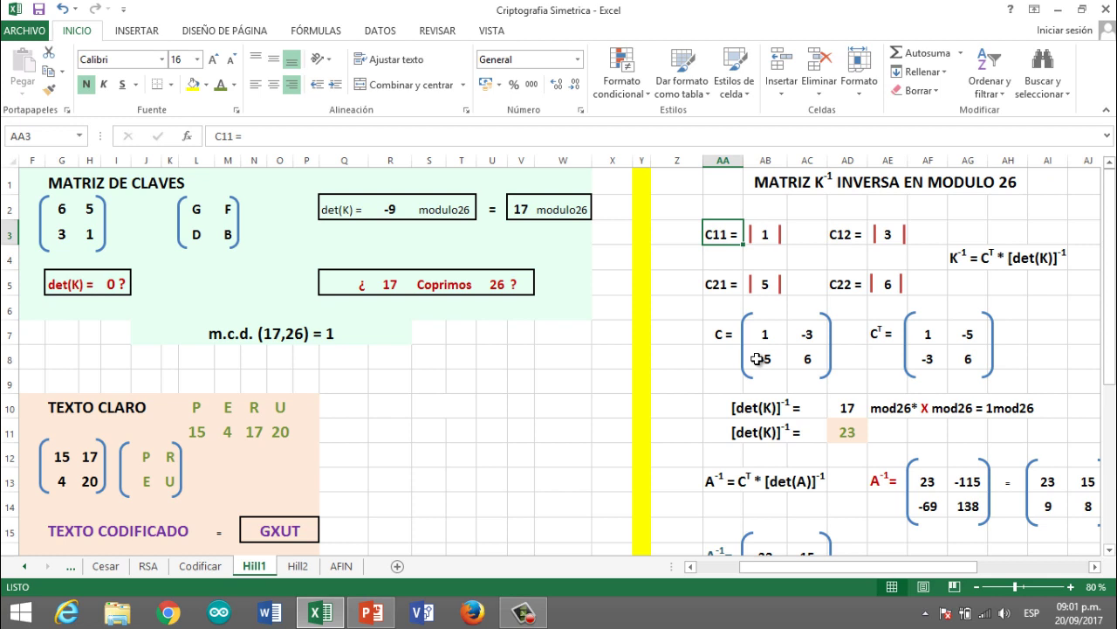
{"action": "key", "text": "Left"}
{"action": "key", "text": "Left"}
{"action": "key", "text": "Left"}
{"action": "key", "text": "Left"}
{"action": "key", "text": "Left"}
{"action": "key", "text": "Left"}
{"action": "key", "text": "Left"}
{"action": "key", "text": "Left"}
{"action": "key", "text": "Left"}
{"action": "key", "text": "Left"}
{"action": "key", "text": "Left"}
{"action": "key", "text": "Left"}
{"action": "key", "text": "Left"}
{"action": "key", "text": "Left"}
{"action": "key", "text": "Left"}
{"action": "key", "text": "Left"}
{"action": "key", "text": "Left"}
{"action": "key", "text": "Left"}
{"action": "key", "text": "Left"}
{"action": "key", "text": "Left"}
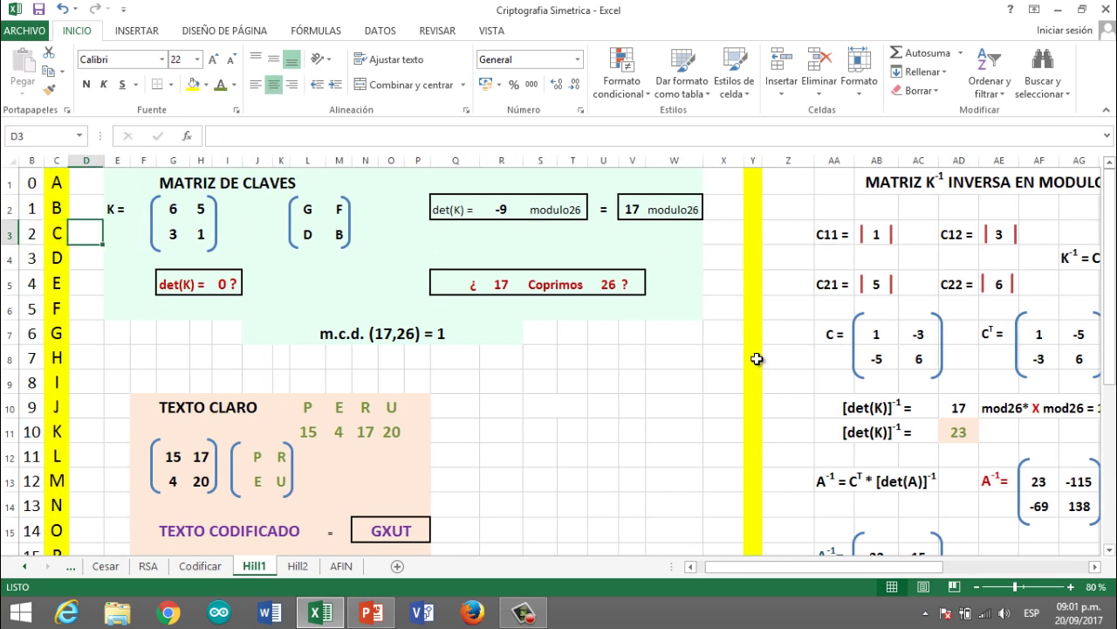
{"action": "key", "text": "Right"}
{"action": "key", "text": "Right"}
{"action": "key", "text": "Right"}
{"action": "key", "text": "Up"}
{"action": "key", "text": "Up"}
{"action": "key", "text": "Down"}
{"action": "key", "text": "Down"}
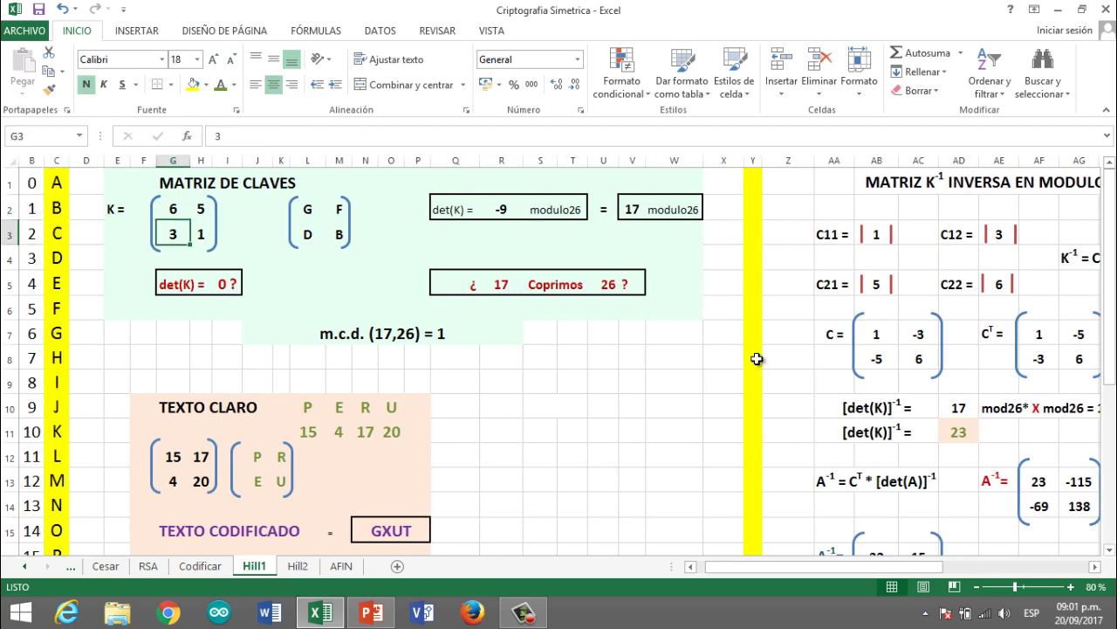
- Highlight the key matrix's first column G2:G3 and first row G2:H2 in turn, ending on H3 as the C11 minor
{"action": "key", "text": "Up"}
{"action": "key", "text": "shift+Down"}
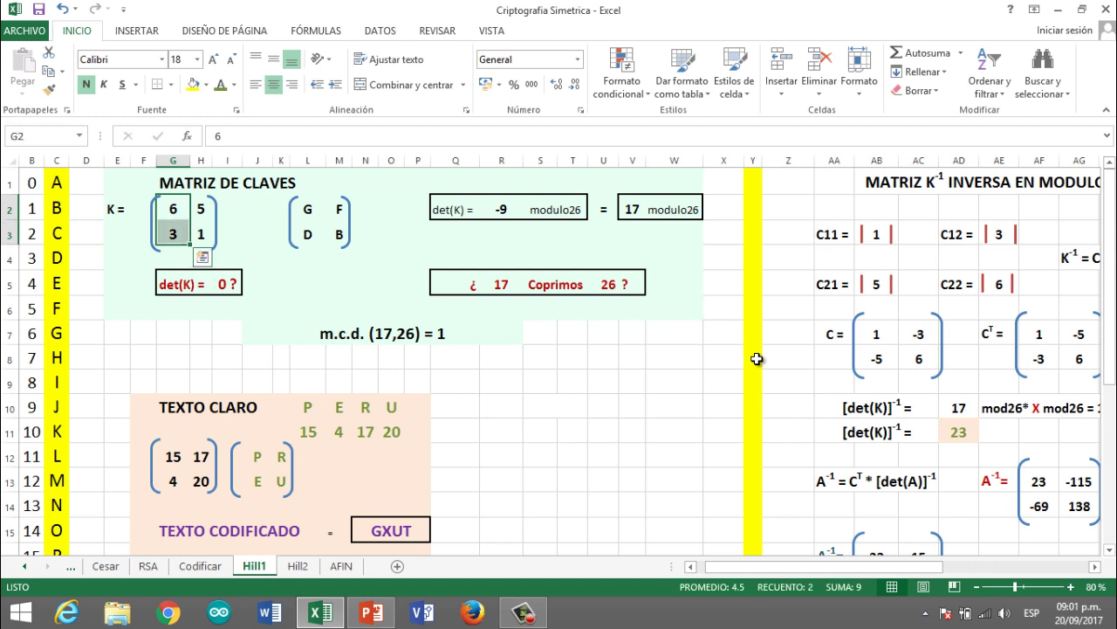
{"action": "key", "text": "shift+Up"}
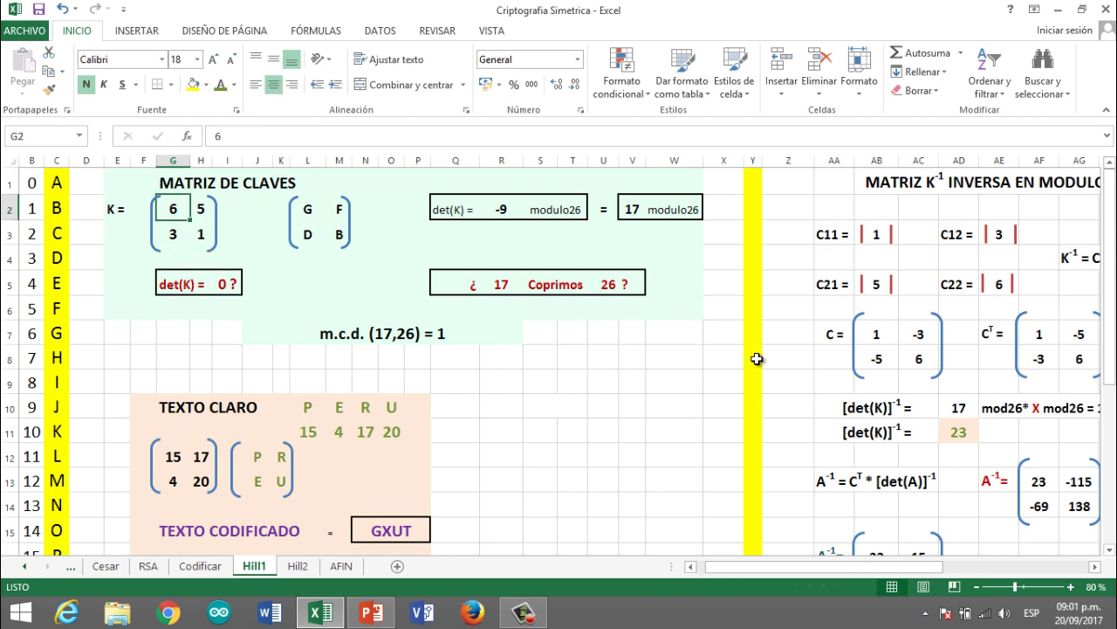
{"action": "key", "text": "shift+Right"}
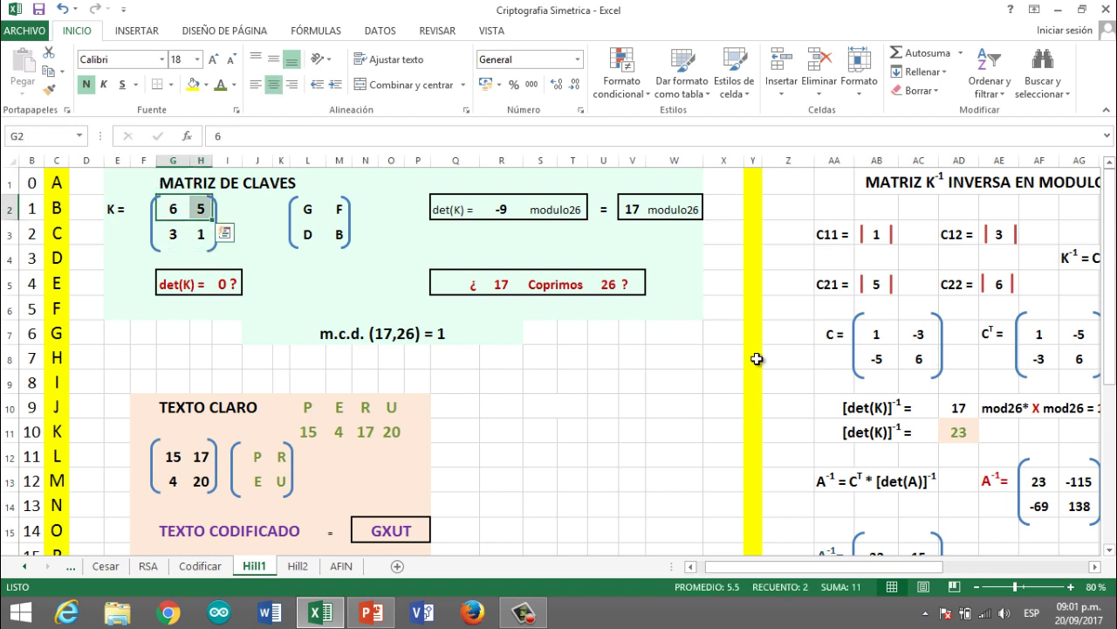
{"action": "key", "text": "Left"}
{"action": "key", "text": "Right"}
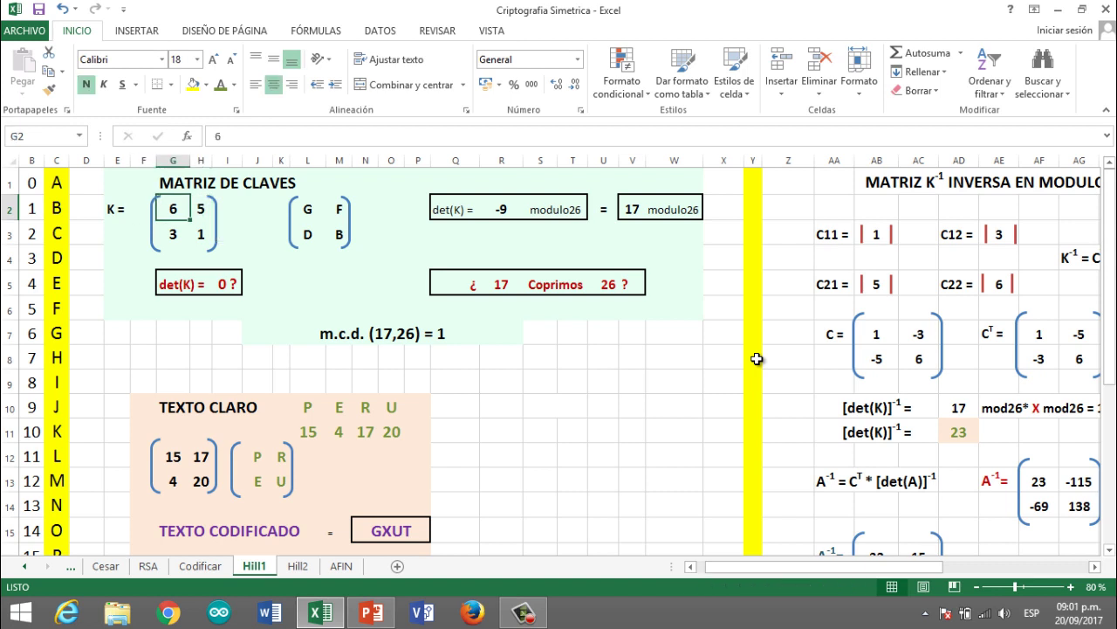
{"action": "key", "text": "shift+Right"}
{"action": "key", "text": "Left"}
{"action": "key", "text": "Right"}
{"action": "key", "text": "shift+Down"}
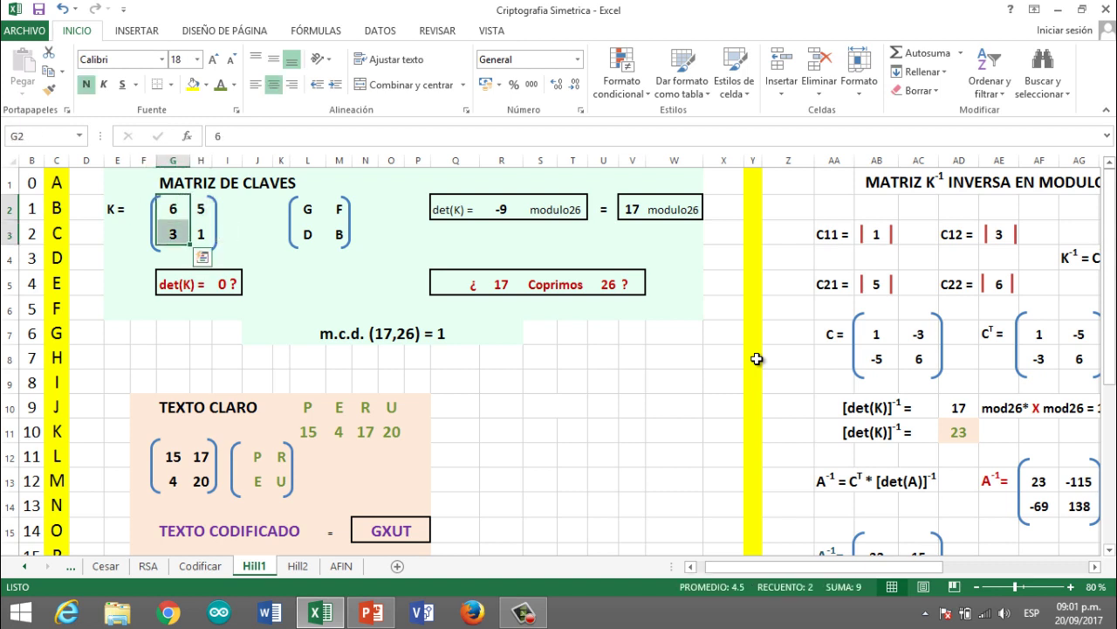
{"action": "key", "text": "Right"}
{"action": "key", "text": "Down"}
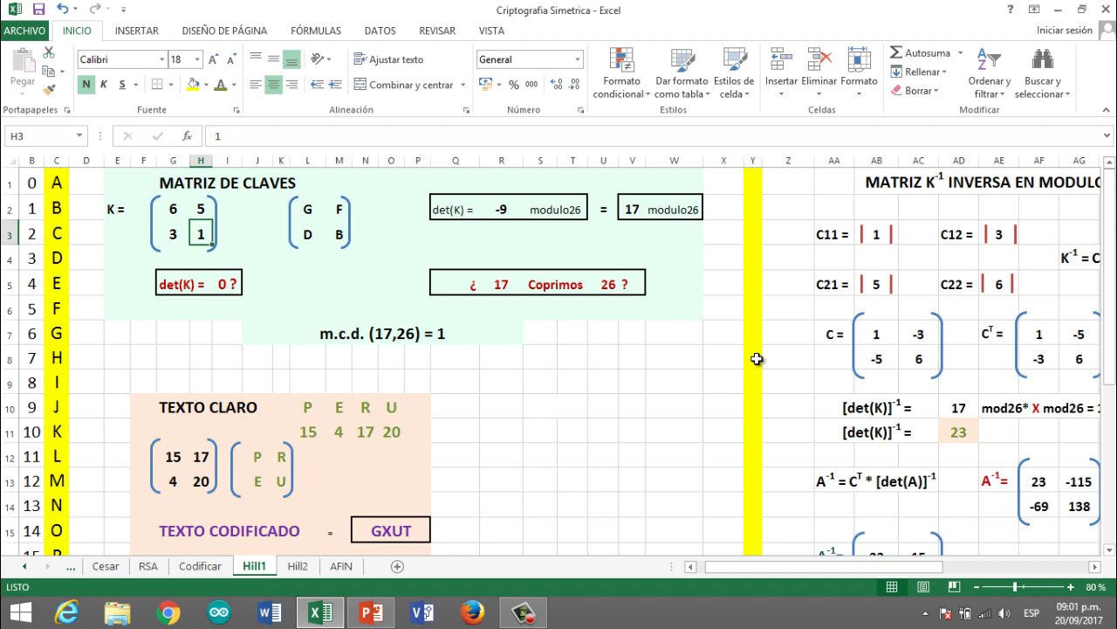
- Inspect the C11 formula in AB3 and move on to the C12 label in AD3
{"action": "key", "text": "Right"}
{"action": "key", "text": "Right"}
{"action": "key", "text": "Right"}
{"action": "key", "text": "Right"}
{"action": "key", "text": "Right"}
{"action": "key", "text": "Right"}
{"action": "key", "text": "Right"}
{"action": "key", "text": "Right"}
{"action": "key", "text": "Right"}
{"action": "key", "text": "Right"}
{"action": "key", "text": "Right"}
{"action": "key", "text": "Right"}
{"action": "key", "text": "Right"}
{"action": "key", "text": "Right"}
{"action": "key", "text": "Right"}
{"action": "key", "text": "Right"}
{"action": "key", "text": "Right"}
{"action": "key", "text": "Right"}
{"action": "key", "text": "Right"}
{"action": "key", "text": "Right"}
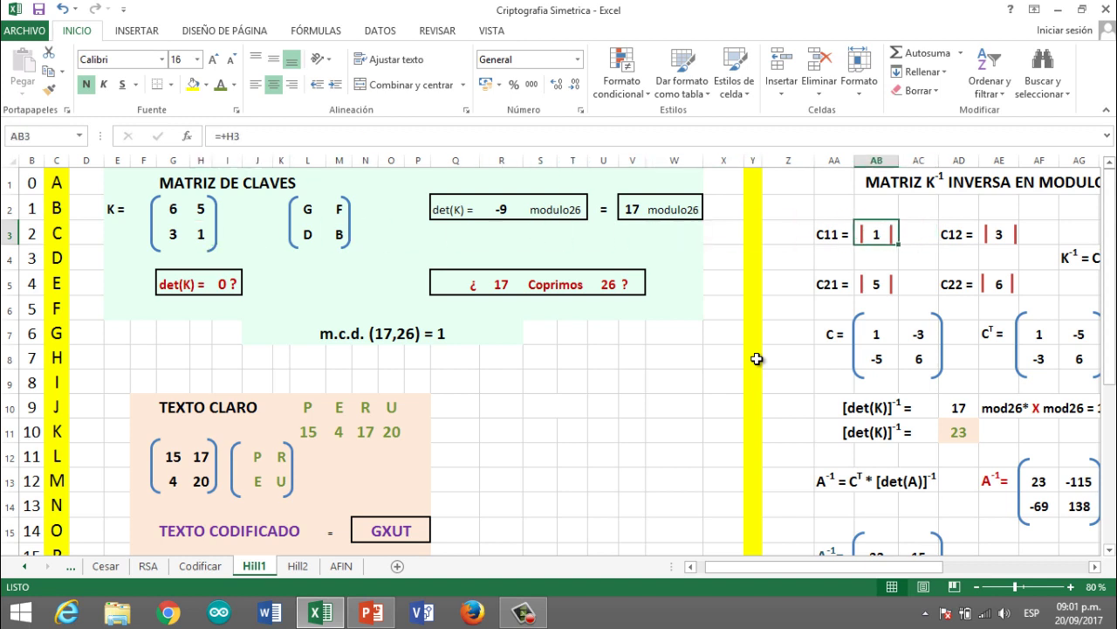
{"action": "key", "text": "Right"}
{"action": "key", "text": "Right"}
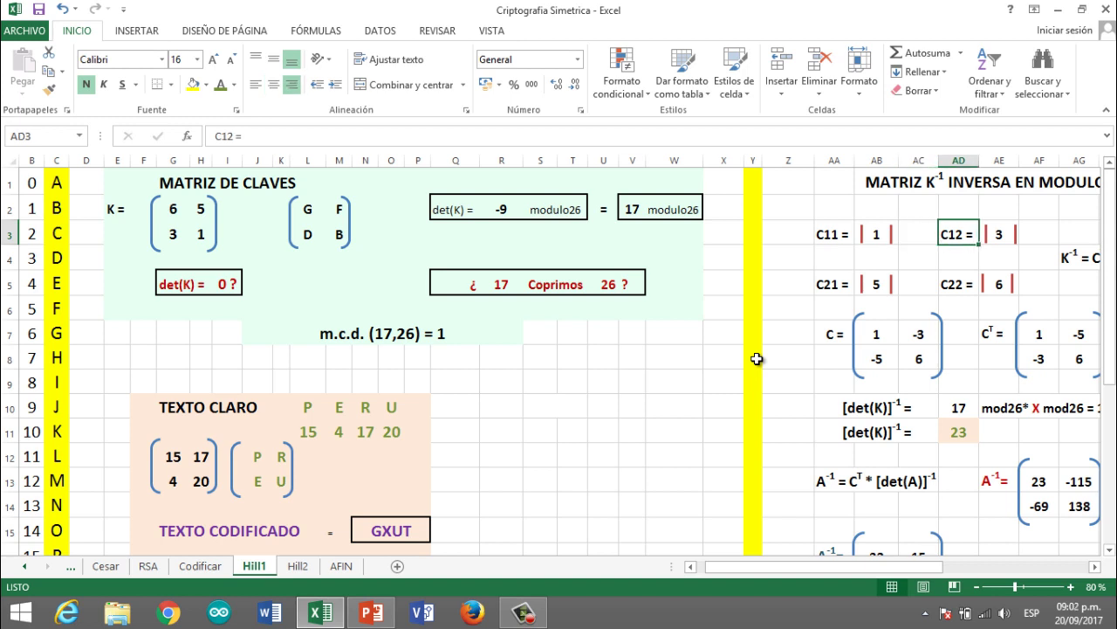
- Highlight the key matrix's first row G2:H2 and second column H2:H3 in turn, ending on G3 as the C12 minor
{"action": "key", "text": "Left"}
{"action": "key", "text": "Left"}
{"action": "key", "text": "Left"}
{"action": "key", "text": "Left"}
{"action": "key", "text": "Left"}
{"action": "key", "text": "Left"}
{"action": "key", "text": "Left"}
{"action": "key", "text": "Left"}
{"action": "key", "text": "Left"}
{"action": "key", "text": "Left"}
{"action": "key", "text": "Left"}
{"action": "key", "text": "Left"}
{"action": "key", "text": "Left"}
{"action": "key", "text": "Left"}
{"action": "key", "text": "Left"}
{"action": "key", "text": "Left"}
{"action": "key", "text": "Left"}
{"action": "key", "text": "Left"}
{"action": "key", "text": "Left"}
{"action": "key", "text": "Left"}
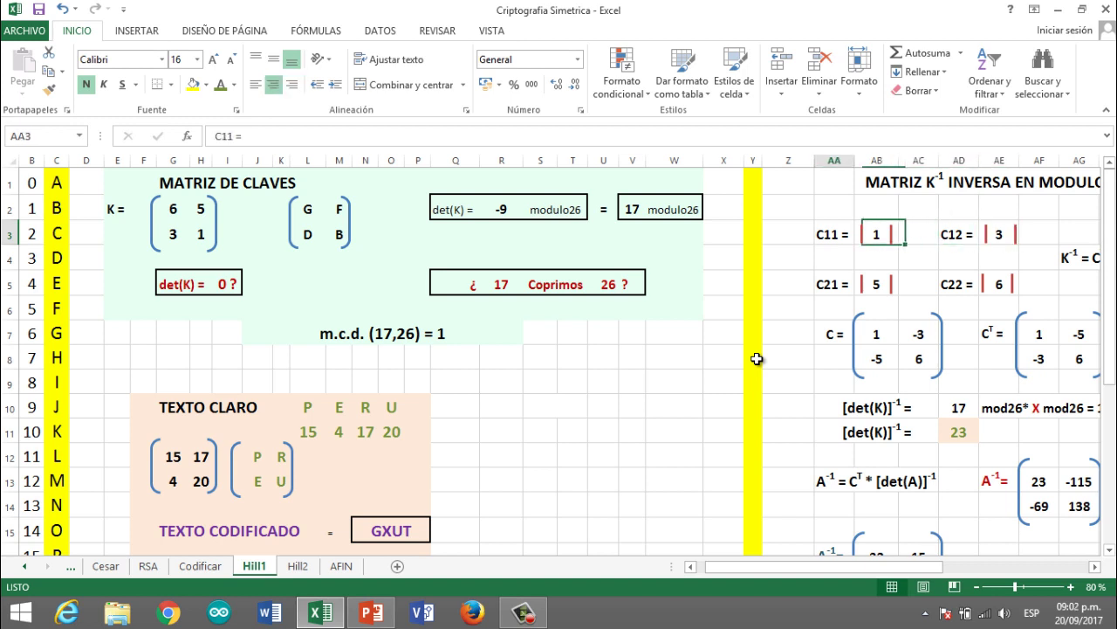
{"action": "key", "text": "Up"}
{"action": "key", "text": "shift+Left"}
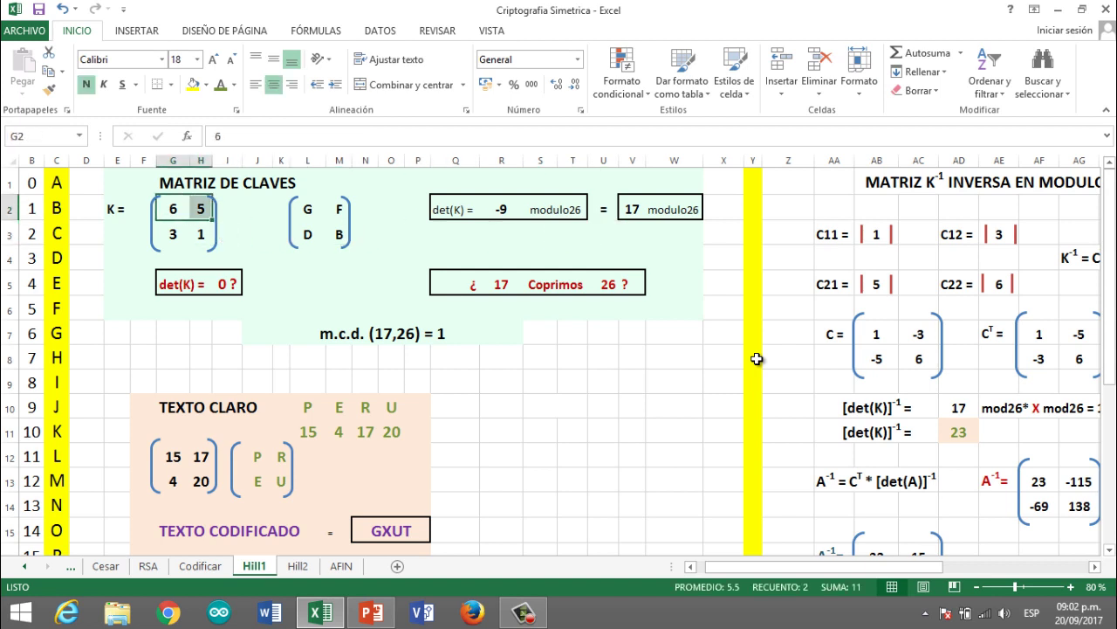
{"action": "key", "text": "shift+Right"}
{"action": "key", "text": "shift+Down"}
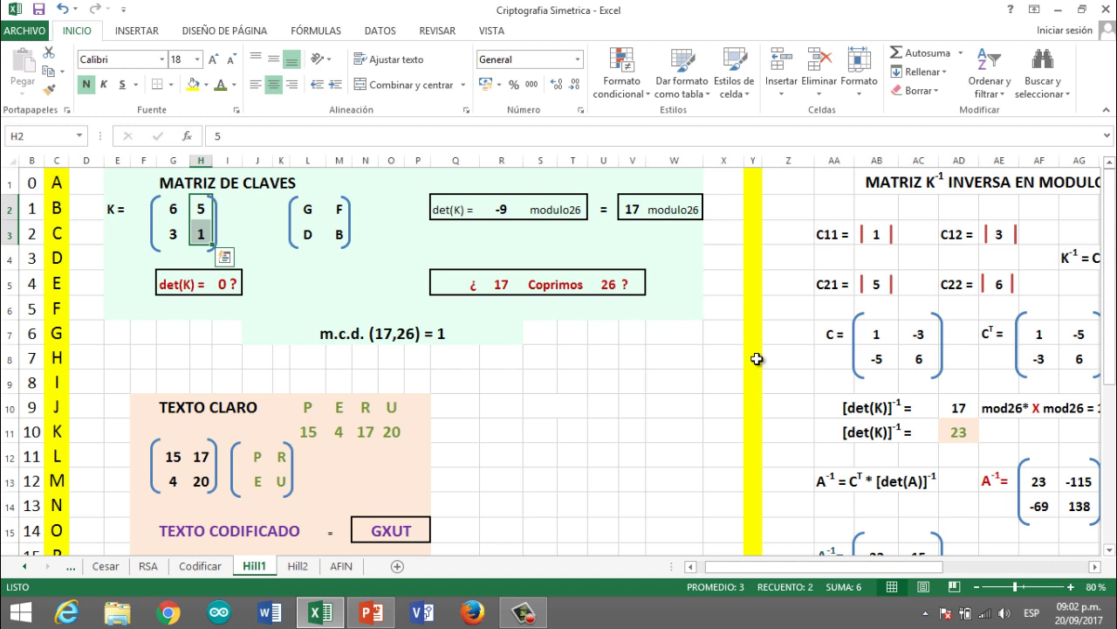
{"action": "key", "text": "Left"}
{"action": "key", "text": "Down"}
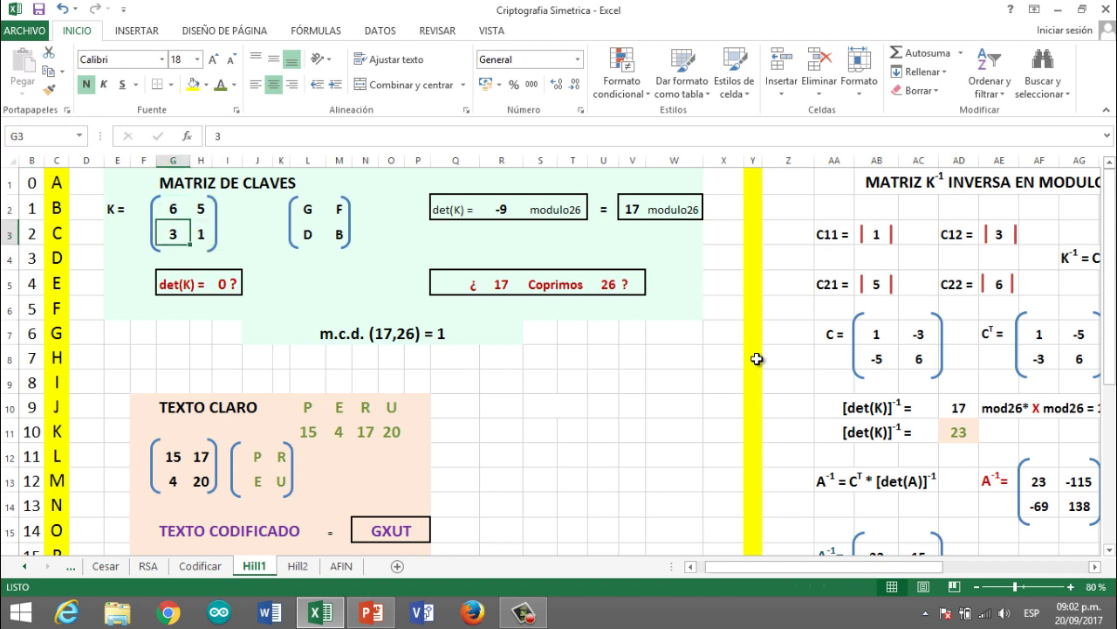
- Inspect the C12 formula in AE3 that references the key matrix entry G3
{"action": "key", "text": "Right"}
{"action": "key", "text": "Right"}
{"action": "key", "text": "Right"}
{"action": "key", "text": "Right"}
{"action": "key", "text": "Right"}
{"action": "key", "text": "Right"}
{"action": "key", "text": "Right"}
{"action": "key", "text": "Right"}
{"action": "key", "text": "Right"}
{"action": "key", "text": "Right"}
{"action": "key", "text": "Right"}
{"action": "key", "text": "Right"}
{"action": "key", "text": "Right"}
{"action": "key", "text": "Right"}
{"action": "key", "text": "Right"}
{"action": "key", "text": "Right"}
{"action": "key", "text": "Right"}
{"action": "key", "text": "Right"}
{"action": "key", "text": "Right"}
{"action": "key", "text": "Right"}
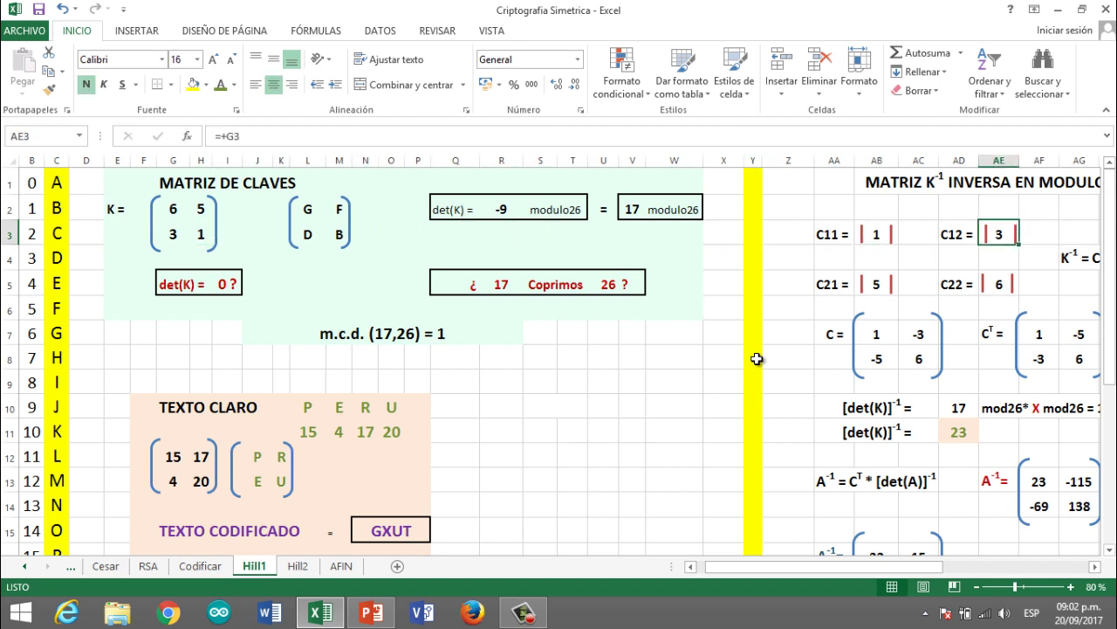
- Examine the C21 label in AA5 and its formula in AB5
{"action": "key", "text": "Down"}
{"action": "key", "text": "Down"}
{"action": "key", "text": "Left"}
{"action": "key", "text": "Left"}
{"action": "key", "text": "Left"}
{"action": "key", "text": "Left"}
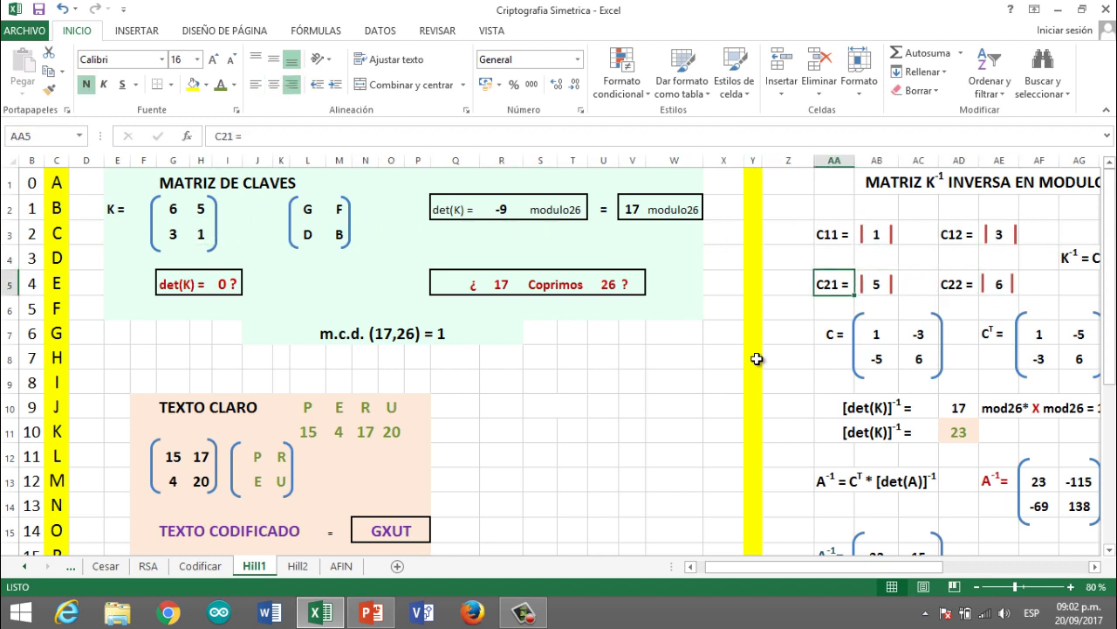
{"action": "key", "text": "Right"}
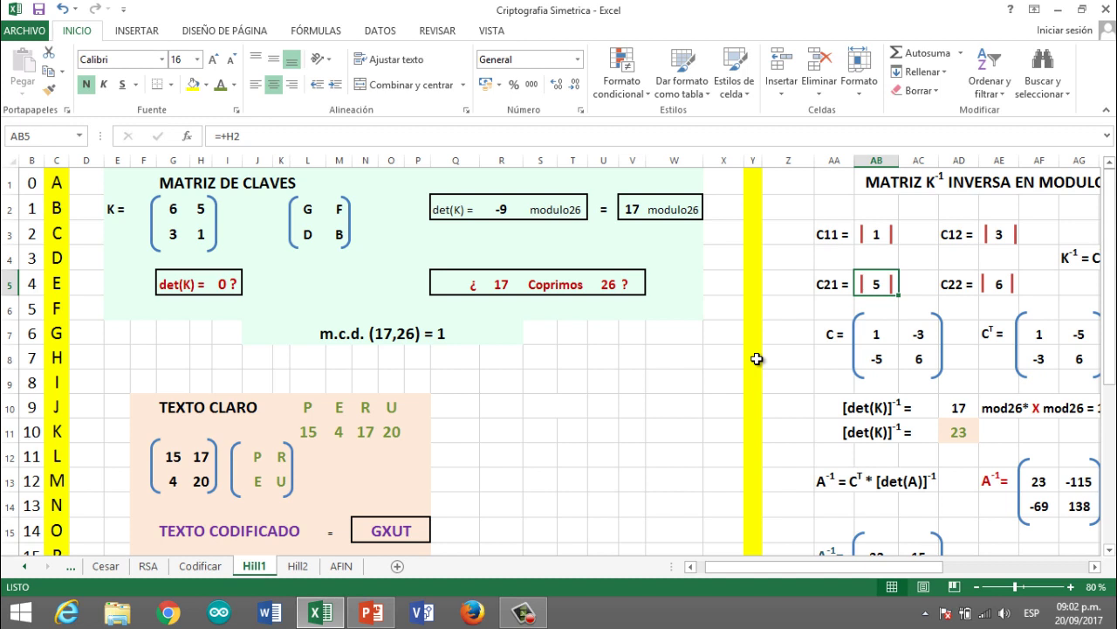
- Highlight the key matrix's second row and first column G2:G3 in turn, ending on H2 as the C21 minor
{"action": "key", "text": "Left"}
{"action": "key", "text": "Left"}
{"action": "key", "text": "Left"}
{"action": "key", "text": "Left"}
{"action": "key", "text": "Left"}
{"action": "key", "text": "Left"}
{"action": "key", "text": "Left"}
{"action": "key", "text": "Left"}
{"action": "key", "text": "Left"}
{"action": "key", "text": "Left"}
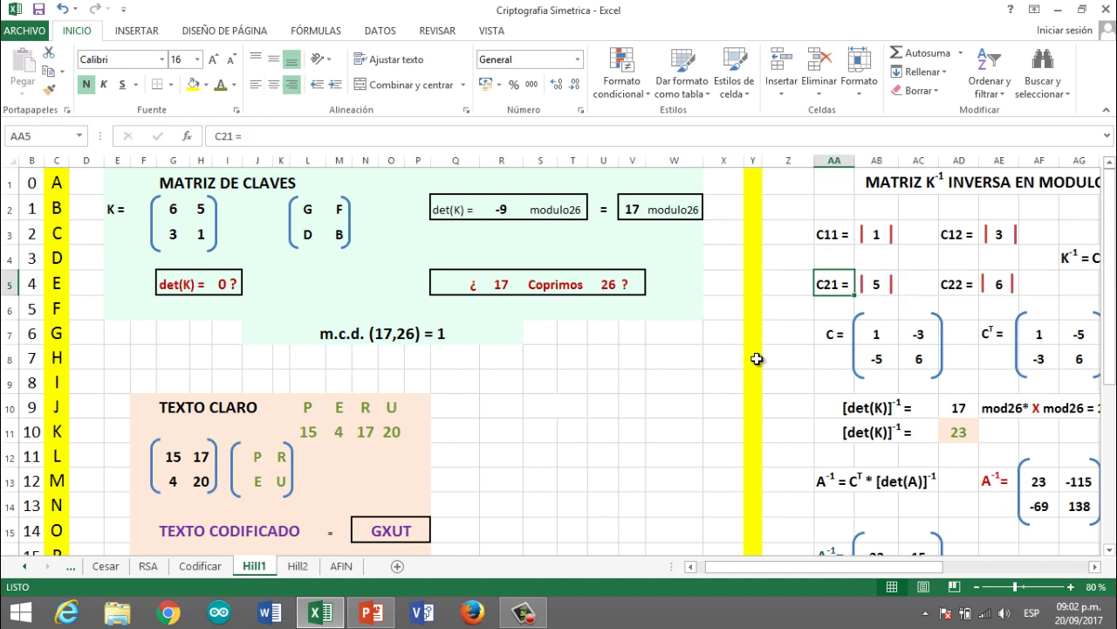
{"action": "key", "text": "Left"}
{"action": "key", "text": "Left"}
{"action": "key", "text": "Left"}
{"action": "key", "text": "Left"}
{"action": "key", "text": "Left"}
{"action": "key", "text": "Left"}
{"action": "key", "text": "Up"}
{"action": "key", "text": "Up"}
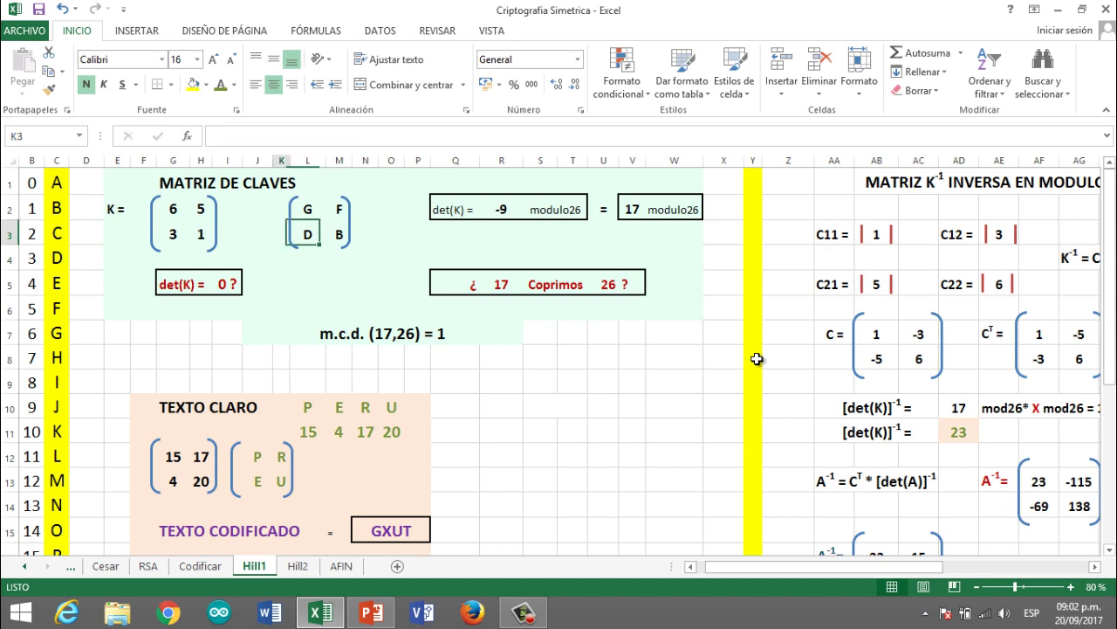
{"action": "key", "text": "Left"}
{"action": "key", "text": "Left"}
{"action": "key", "text": "Left"}
{"action": "key", "text": "Left"}
{"action": "key", "text": "Left"}
{"action": "key", "text": "Left"}
{"action": "key", "text": "shift+Right"}
{"action": "key", "text": "shift+Right"}
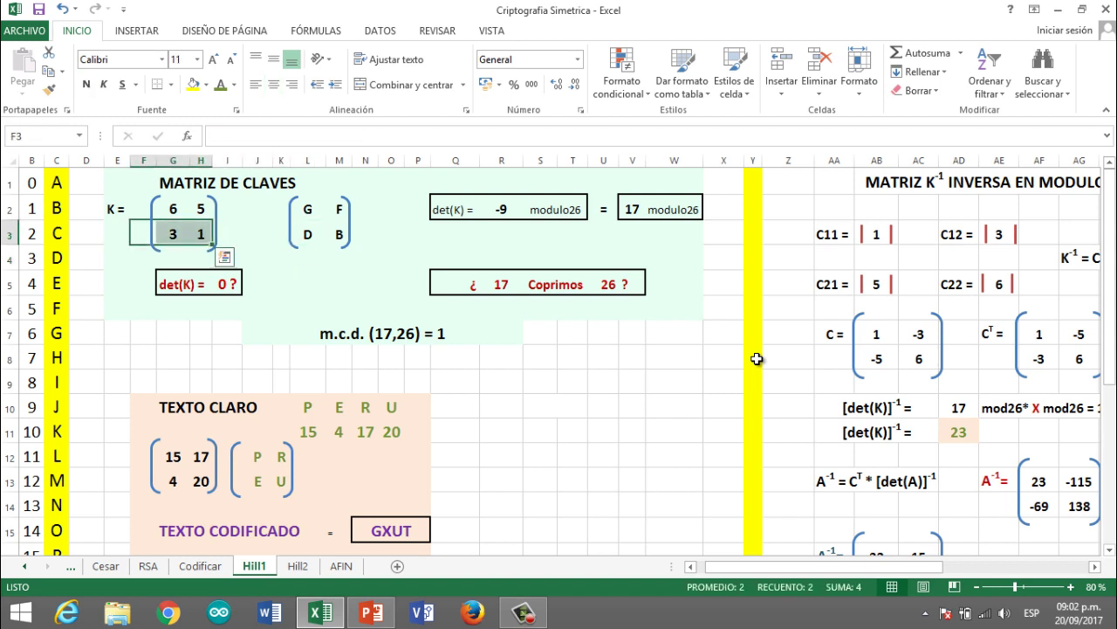
{"action": "key", "text": "Up"}
{"action": "key", "text": "Up"}
{"action": "key", "text": "Right"}
{"action": "key", "text": "shift+Down"}
{"action": "key", "text": "shift+Down"}
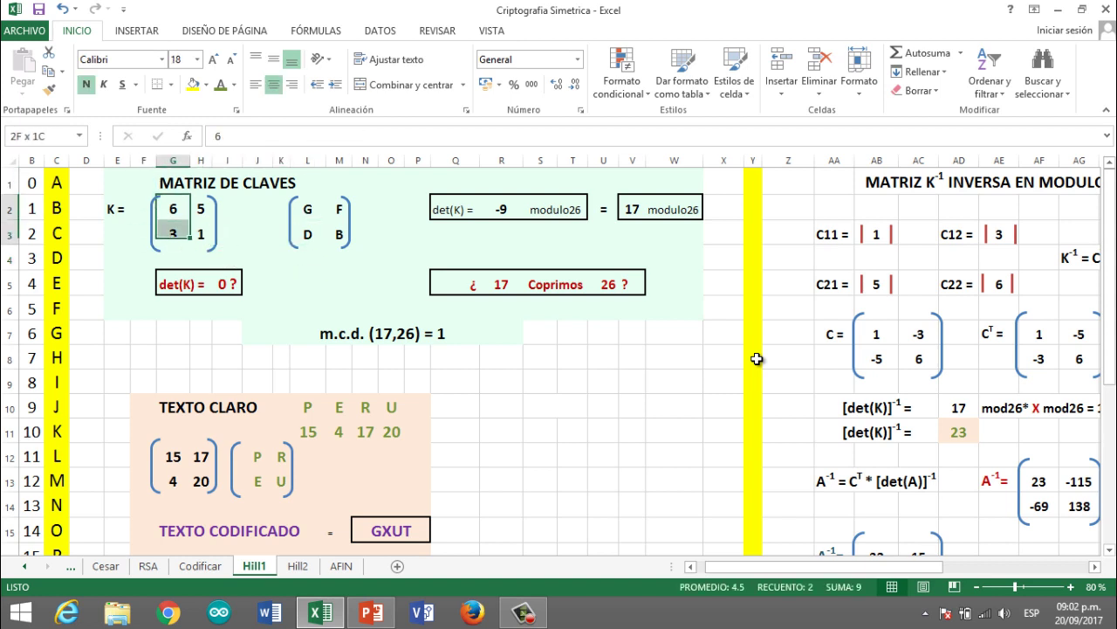
{"action": "key", "text": "shift+Right"}
{"action": "key", "text": "Right"}
{"action": "key", "text": "Down"}
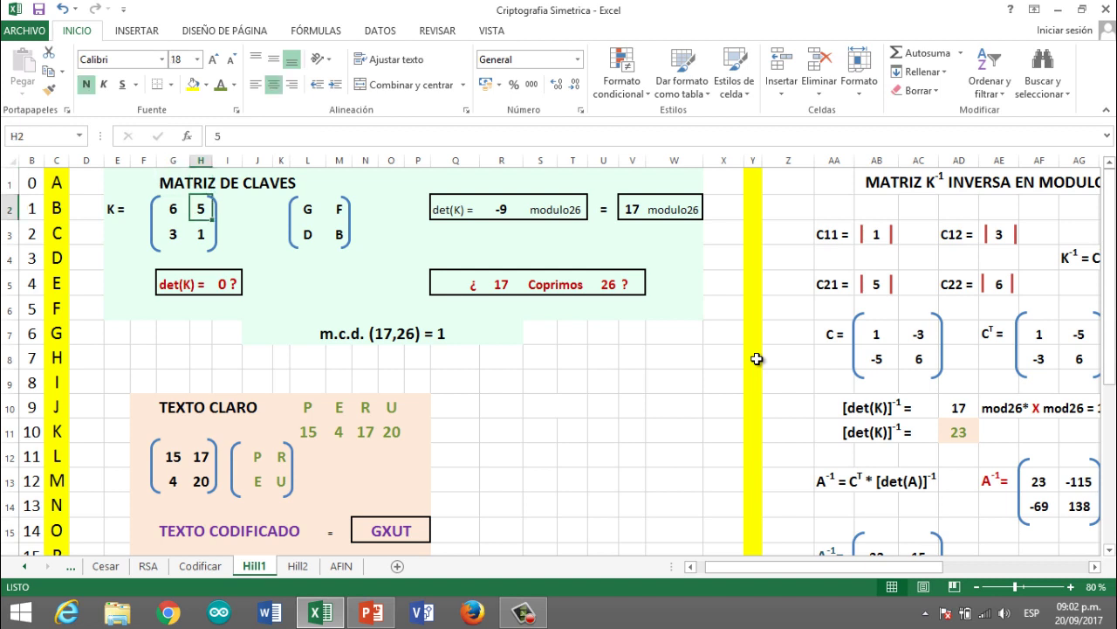
- Return from the key matrix to the C21 minor and review it beside its label in AA5
{"action": "key", "text": "Right"}
{"action": "key", "text": "Right"}
{"action": "key", "text": "Right"}
{"action": "key", "text": "Right"}
{"action": "key", "text": "Right"}
{"action": "key", "text": "Right"}
{"action": "key", "text": "Right"}
{"action": "key", "text": "Right"}
{"action": "key", "text": "Right"}
{"action": "key", "text": "Right"}
{"action": "key", "text": "Right"}
{"action": "key", "text": "Right"}
{"action": "key", "text": "Right"}
{"action": "key", "text": "Right"}
{"action": "key", "text": "Right"}
{"action": "key", "text": "Right"}
{"action": "key", "text": "Right"}
{"action": "key", "text": "Right"}
{"action": "key", "text": "Right"}
{"action": "key", "text": "Right"}
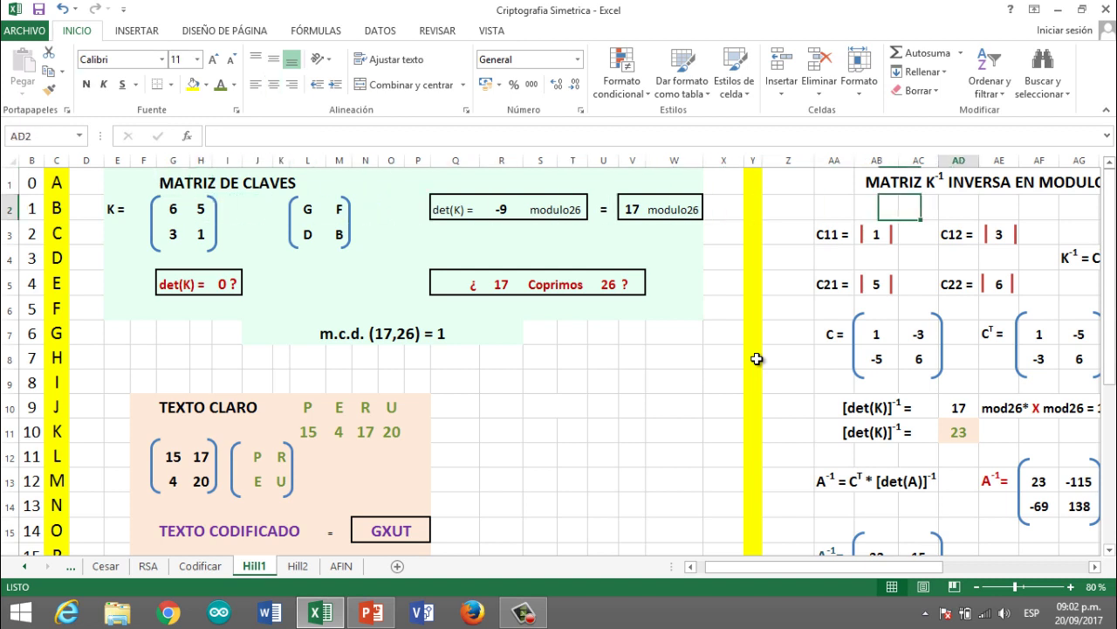
{"action": "key", "text": "Down"}
{"action": "key", "text": "Down"}
{"action": "key", "text": "Down"}
{"action": "key", "text": "Left"}
{"action": "key", "text": "Left"}
{"action": "key", "text": "Left"}
{"action": "key", "text": "Left"}
- Inspect the C22 formula in AE5 beside its label in AD5
{"action": "key", "text": "Right"}
{"action": "key", "text": "Right"}
{"action": "key", "text": "Right"}
{"action": "key", "text": "Right"}
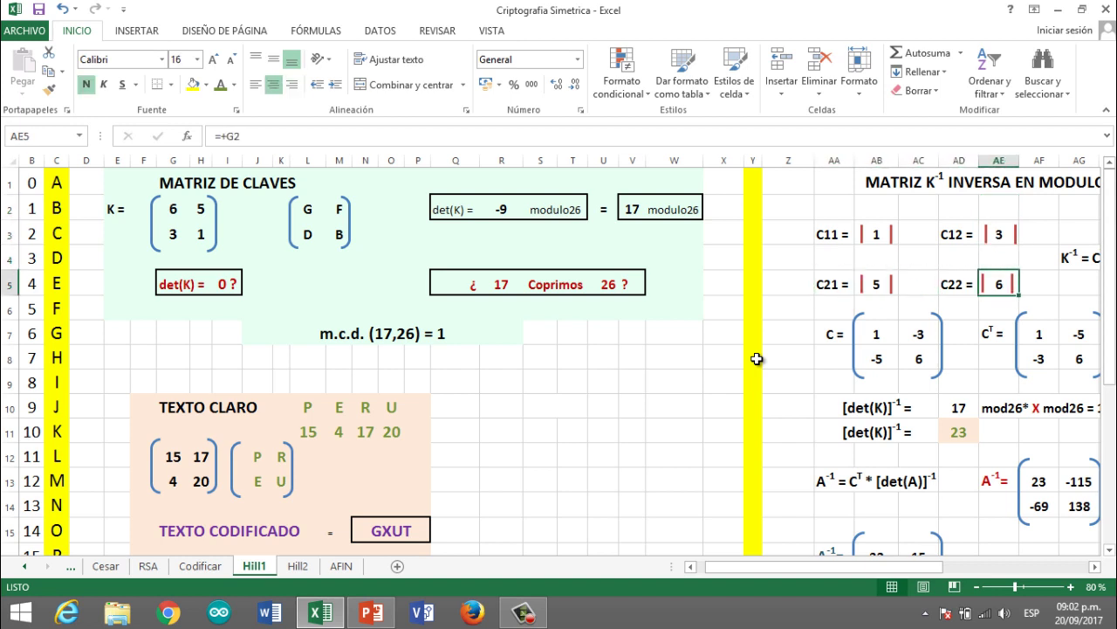
{"action": "key", "text": "Right"}
{"action": "key", "text": "Right"}
- Go back to the key matrix at G2 and highlight its second row with the range F3:H3
{"action": "key", "text": "Left"}
{"action": "key", "text": "Left"}
{"action": "key", "text": "Left"}
{"action": "key", "text": "Left"}
{"action": "key", "text": "Left"}
{"action": "key", "text": "Left"}
{"action": "key", "text": "Left"}
{"action": "key", "text": "Left"}
{"action": "key", "text": "Left"}
{"action": "key", "text": "Left"}
{"action": "key", "text": "Left"}
{"action": "key", "text": "Left"}
{"action": "key", "text": "Left"}
{"action": "key", "text": "Left"}
{"action": "key", "text": "Left"}
{"action": "key", "text": "Left"}
{"action": "key", "text": "Left"}
{"action": "key", "text": "Left"}
{"action": "key", "text": "Left"}
{"action": "key", "text": "Left"}
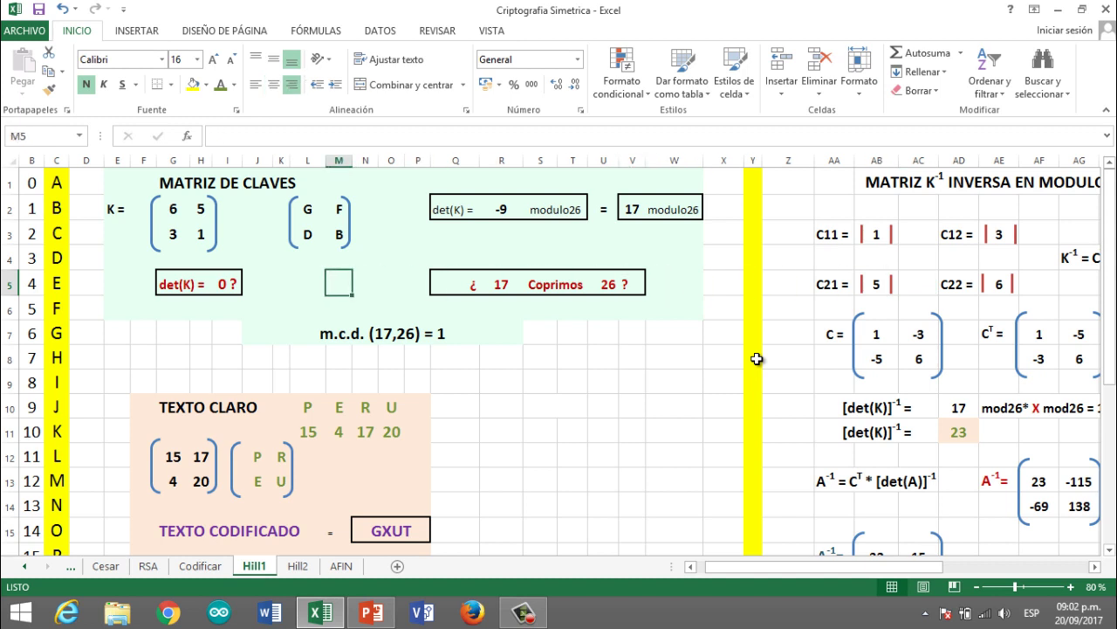
{"action": "key", "text": "Up"}
{"action": "key", "text": "Up"}
{"action": "key", "text": "Up"}
{"action": "key", "text": "Left"}
{"action": "key", "text": "Left"}
{"action": "key", "text": "Left"}
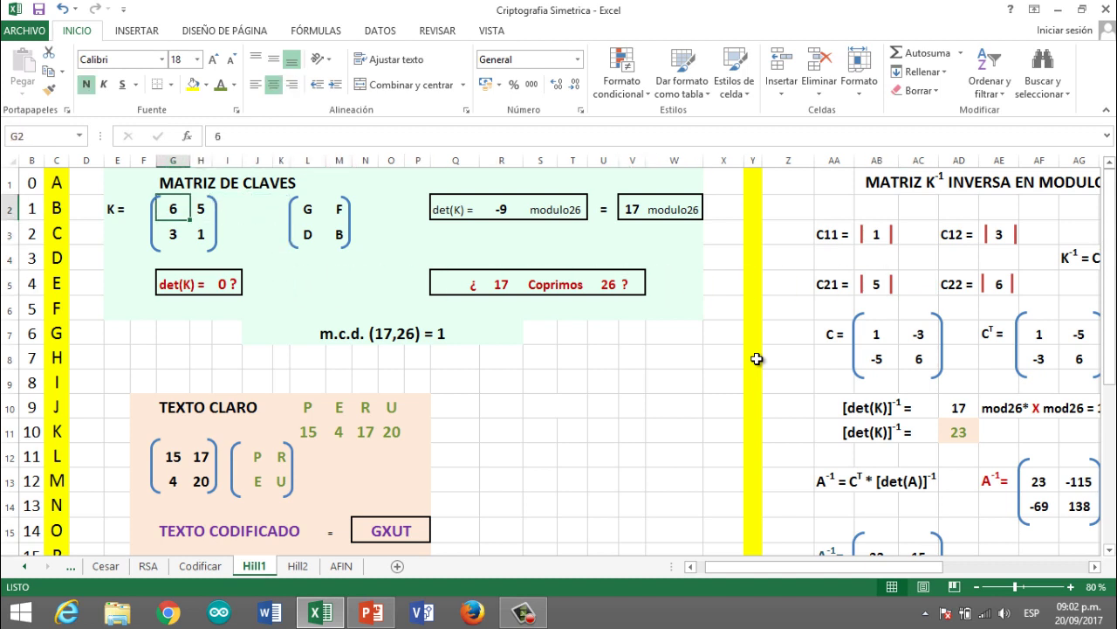
{"action": "key", "text": "Down"}
{"action": "key", "text": "Left"}
{"action": "key", "text": "shift+Right"}
{"action": "key", "text": "shift+Right"}
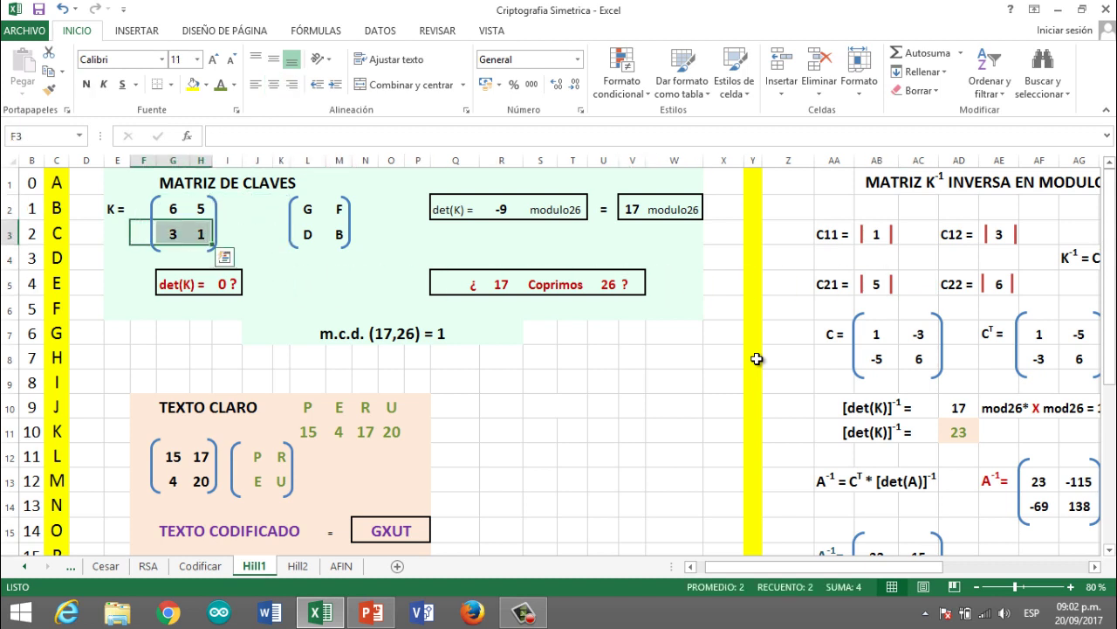
- Highlight the key matrix's second column from H1 to H3, ending on G2 as the C22 minor
{"action": "key", "text": "Up"}
{"action": "key", "text": "Right"}
{"action": "key", "text": "Right"}
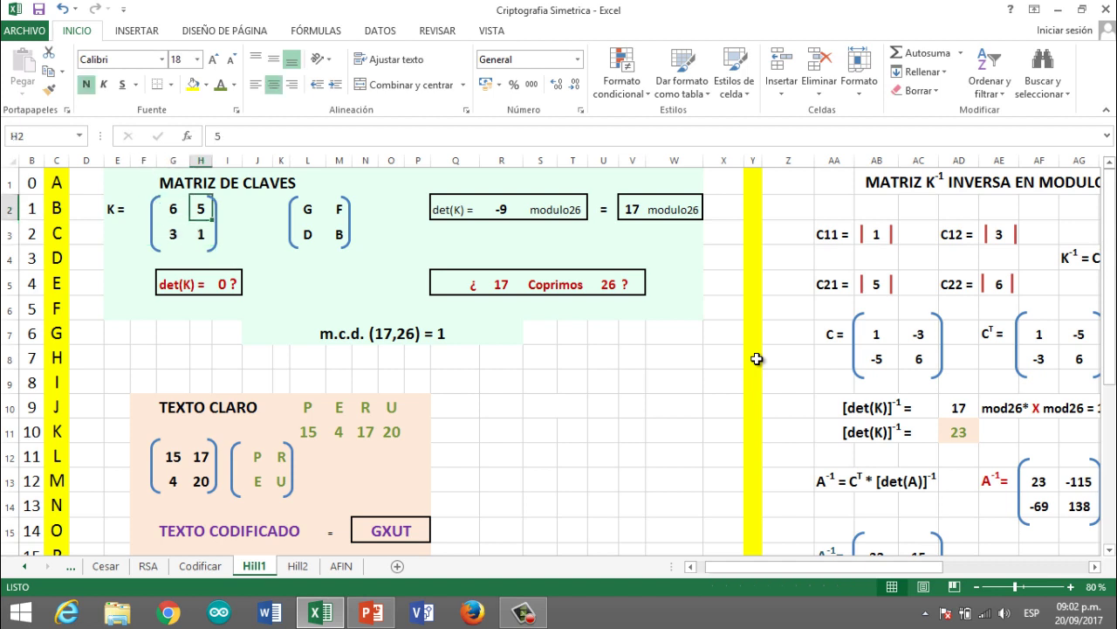
{"action": "key", "text": "Up"}
{"action": "key", "text": "shift+Down"}
{"action": "key", "text": "shift+Down"}
{"action": "key", "text": "Left"}
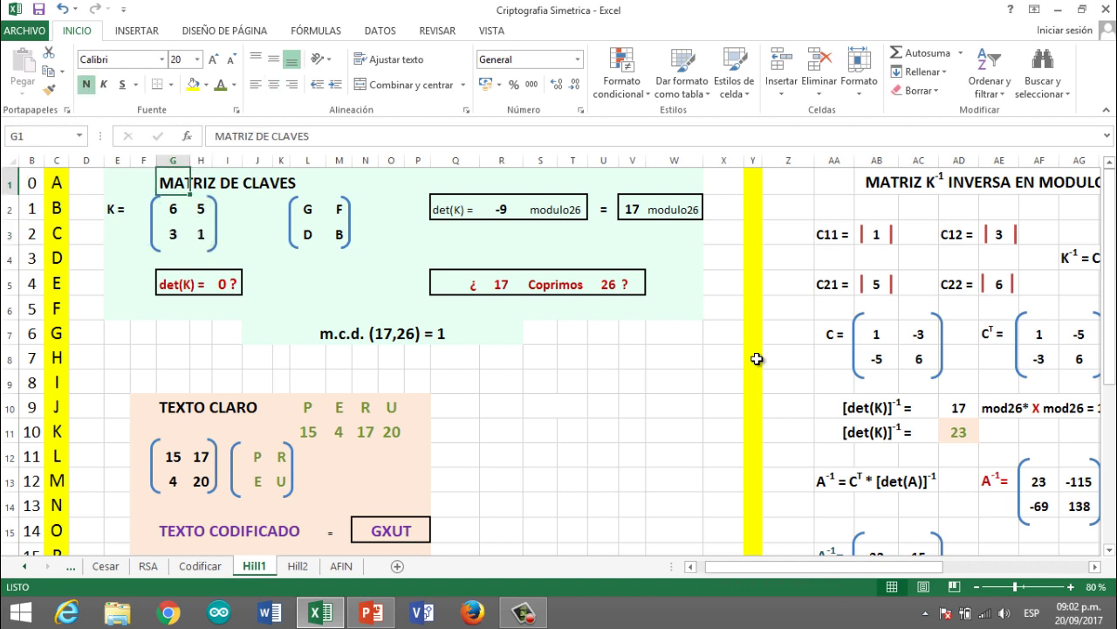
{"action": "key", "text": "shift+Down"}
{"action": "key", "text": "Down"}
- Check the C22 formula in AE5 that references the key matrix entry G2
{"action": "key", "text": "Right"}
{"action": "key", "text": "Right"}
{"action": "key", "text": "Right"}
{"action": "key", "text": "Right"}
{"action": "key", "text": "Right"}
{"action": "key", "text": "Right"}
{"action": "key", "text": "Right"}
{"action": "key", "text": "Right"}
{"action": "key", "text": "Right"}
{"action": "key", "text": "Right"}
{"action": "key", "text": "Right"}
{"action": "key", "text": "Right"}
{"action": "key", "text": "Right"}
{"action": "key", "text": "Right"}
{"action": "key", "text": "Right"}
{"action": "key", "text": "Right"}
{"action": "key", "text": "Right"}
{"action": "key", "text": "Right"}
{"action": "key", "text": "Right"}
{"action": "key", "text": "Right"}
{"action": "key", "text": "Right"}
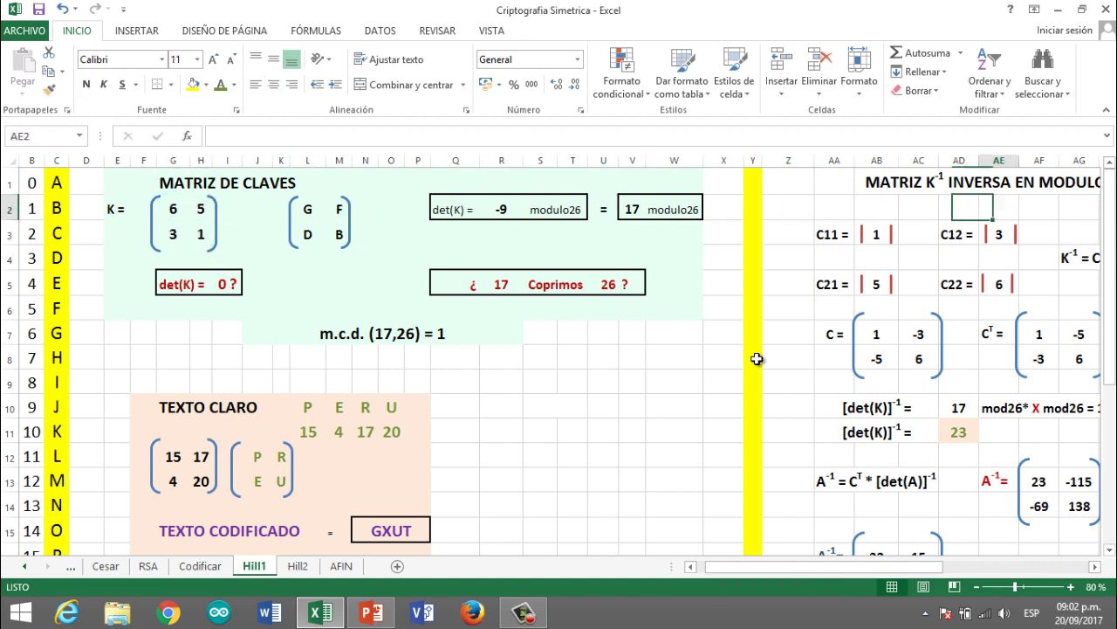
{"action": "key", "text": "Down"}
{"action": "key", "text": "Down"}
{"action": "key", "text": "Down"}
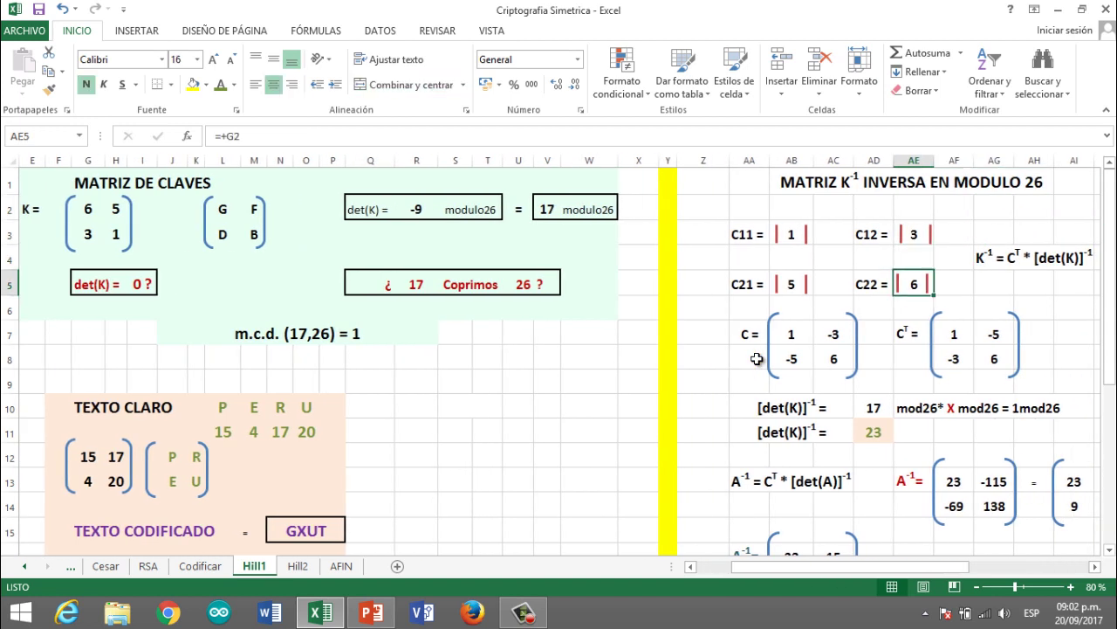
- Look over the inverse matrix section out to column AJ, and return to the C22 value in AE5
{"action": "key", "text": "Right"}
{"action": "key", "text": "Right"}
{"action": "key", "text": "Right"}
{"action": "key", "text": "Right"}
{"action": "key", "text": "Right"}
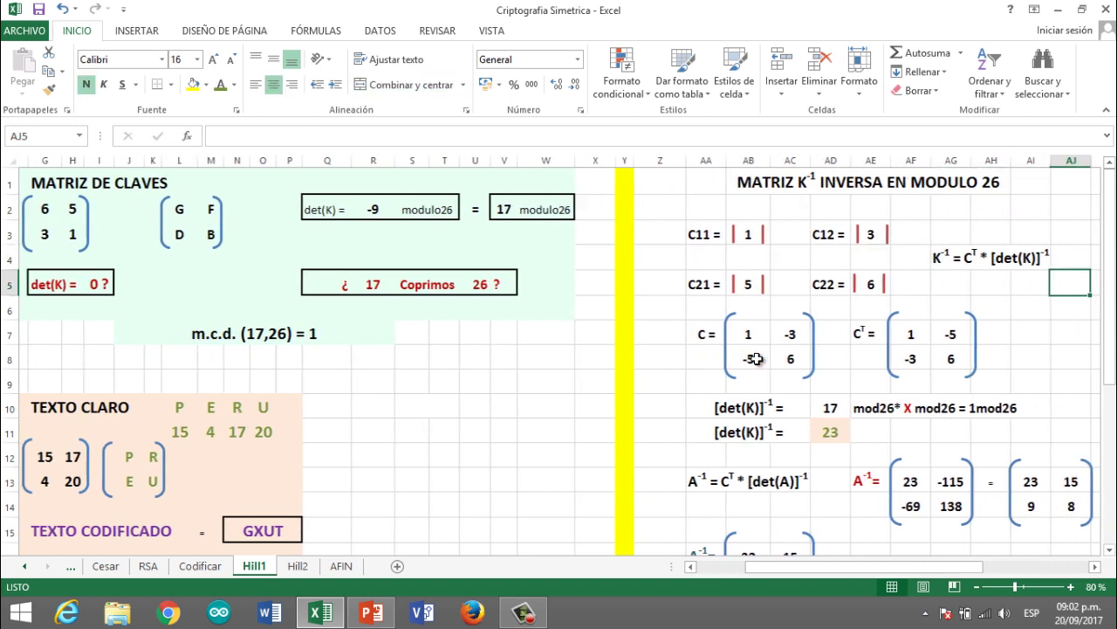
{"action": "key", "text": "Left"}
{"action": "key", "text": "Left"}
{"action": "key", "text": "Left"}
{"action": "key", "text": "Left"}
{"action": "key", "text": "Left"}
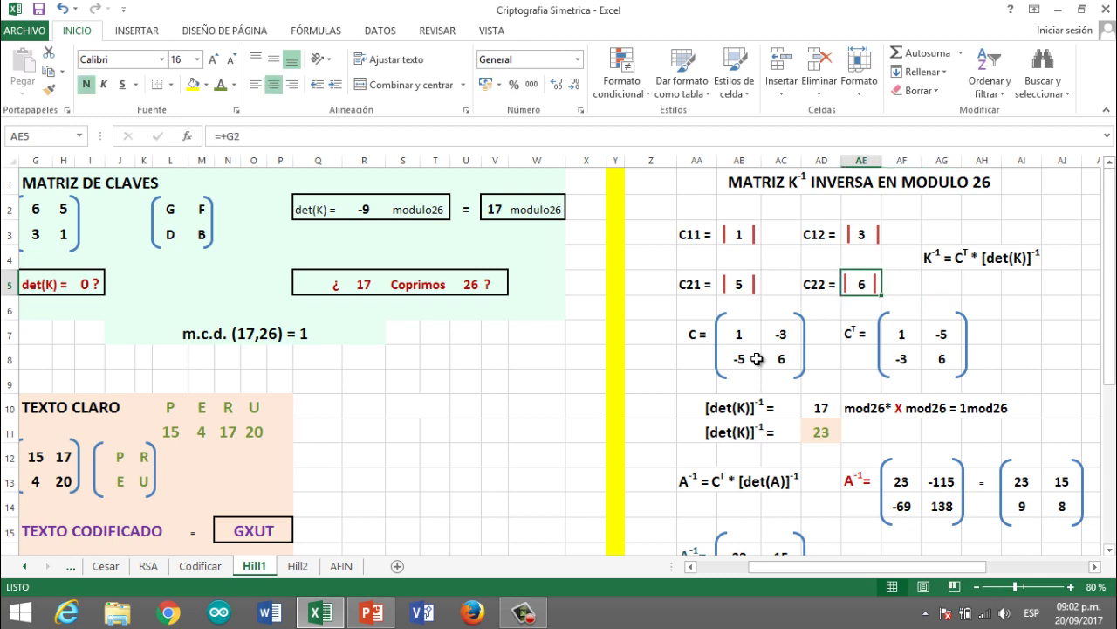
- Review the C12 and C11 minors in row 3 and go down to the cofactor matrix label in AA7
{"action": "key", "text": "Up"}
{"action": "key", "text": "Up"}
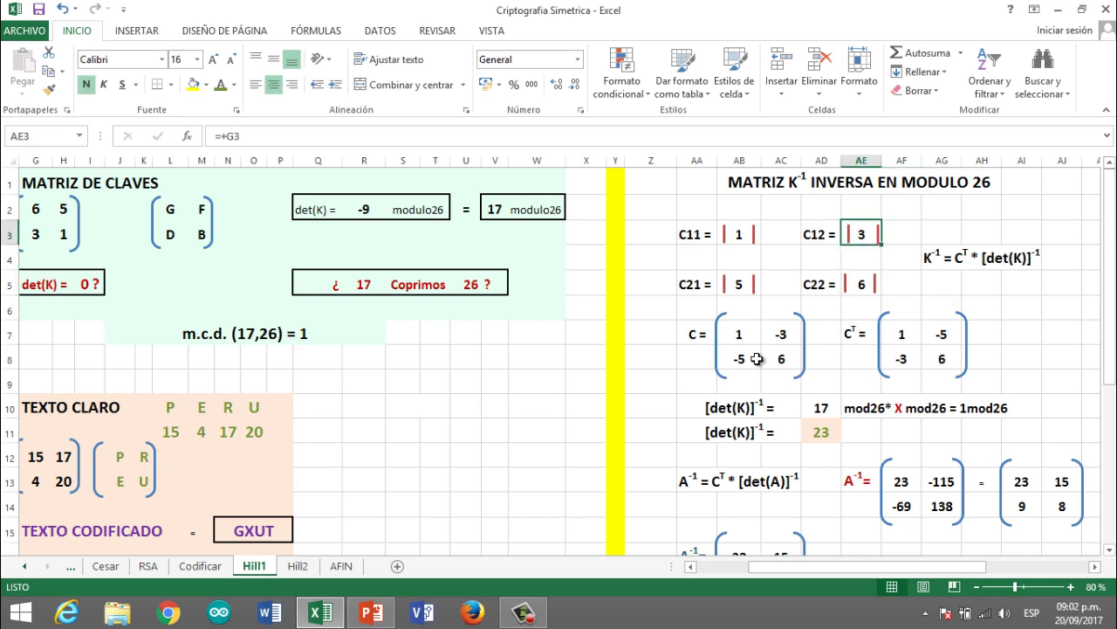
{"action": "key", "text": "Left"}
{"action": "key", "text": "Left"}
{"action": "key", "text": "Left"}
{"action": "key", "text": "Left"}
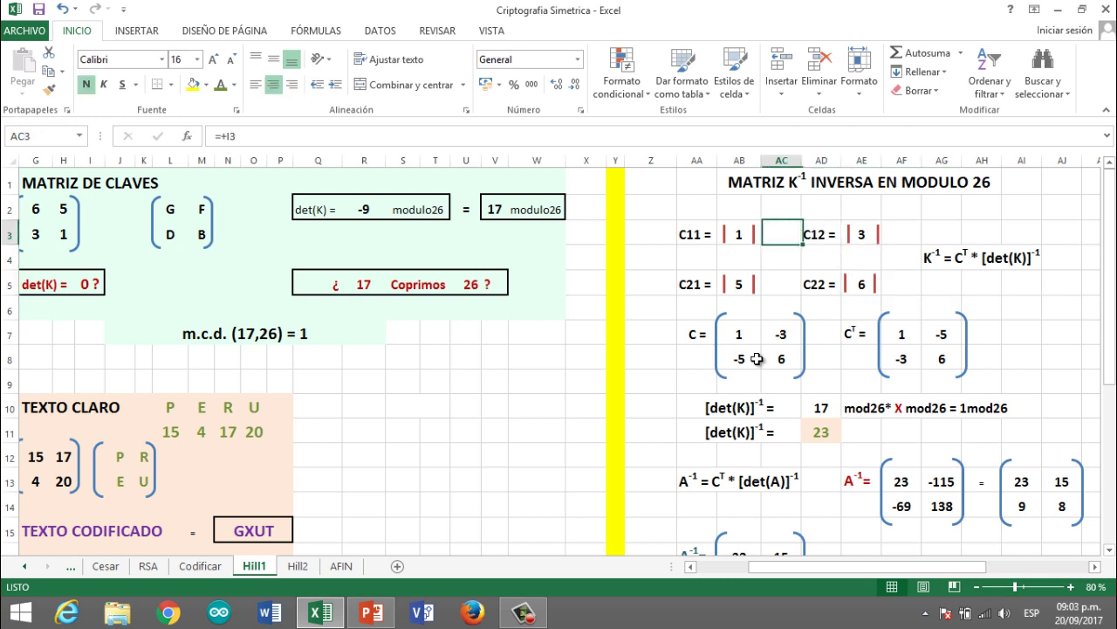
{"action": "key", "text": "Down"}
{"action": "key", "text": "Down"}
{"action": "key", "text": "Down"}
{"action": "key", "text": "Down"}
{"action": "key", "text": "Down"}
{"action": "key", "text": "Up"}
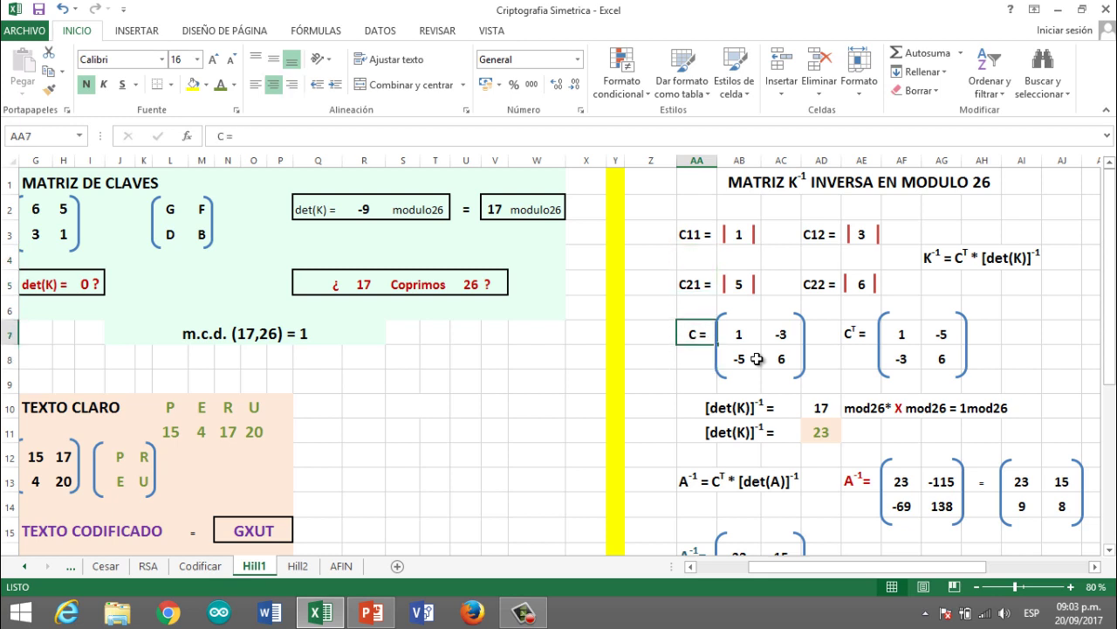
- Compare the C11 minor formula in AB3 with the cofactor matrix's first entry formula in AB7
{"action": "key", "text": "Up"}
{"action": "key", "text": "Up"}
{"action": "key", "text": "Up"}
{"action": "key", "text": "Up"}
{"action": "key", "text": "Right"}
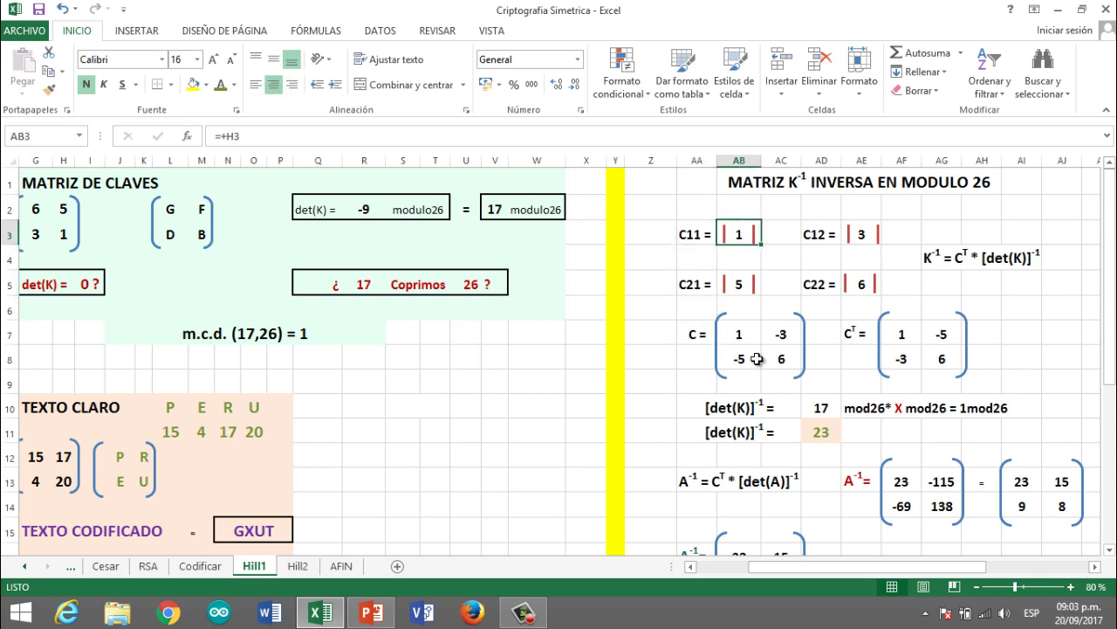
{"action": "key", "text": "Down"}
{"action": "key", "text": "Down"}
{"action": "key", "text": "Down"}
{"action": "key", "text": "Down"}
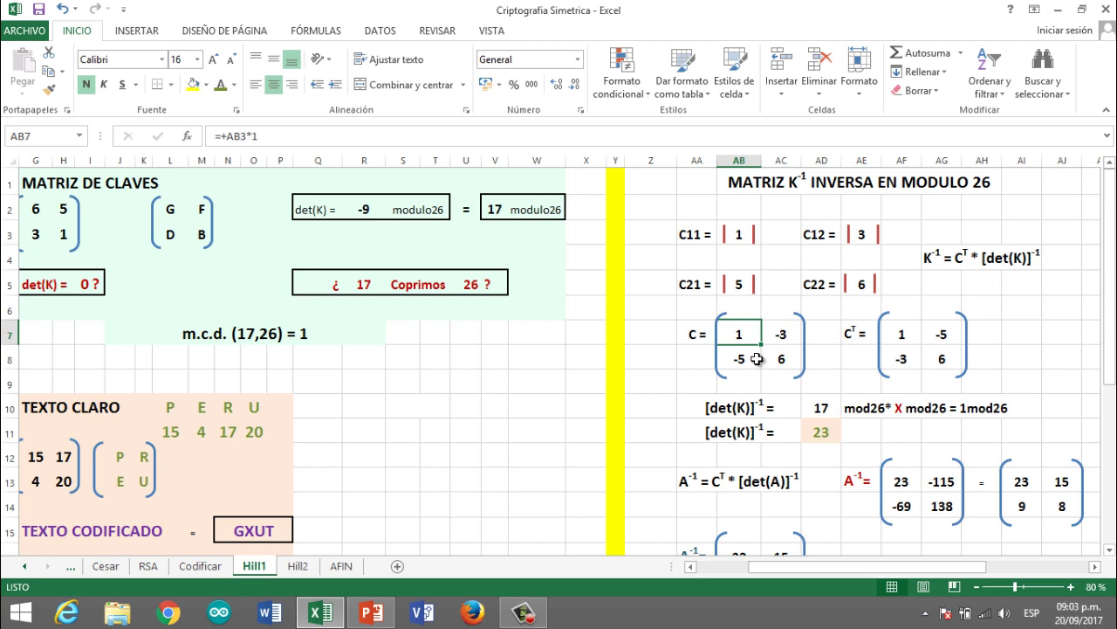
- Return to the C11 minor in AB3 and examine the subscripts of its label in AA3
{"action": "key", "text": "Up"}
{"action": "key", "text": "Up"}
{"action": "key", "text": "Up"}
{"action": "key", "text": "Up"}
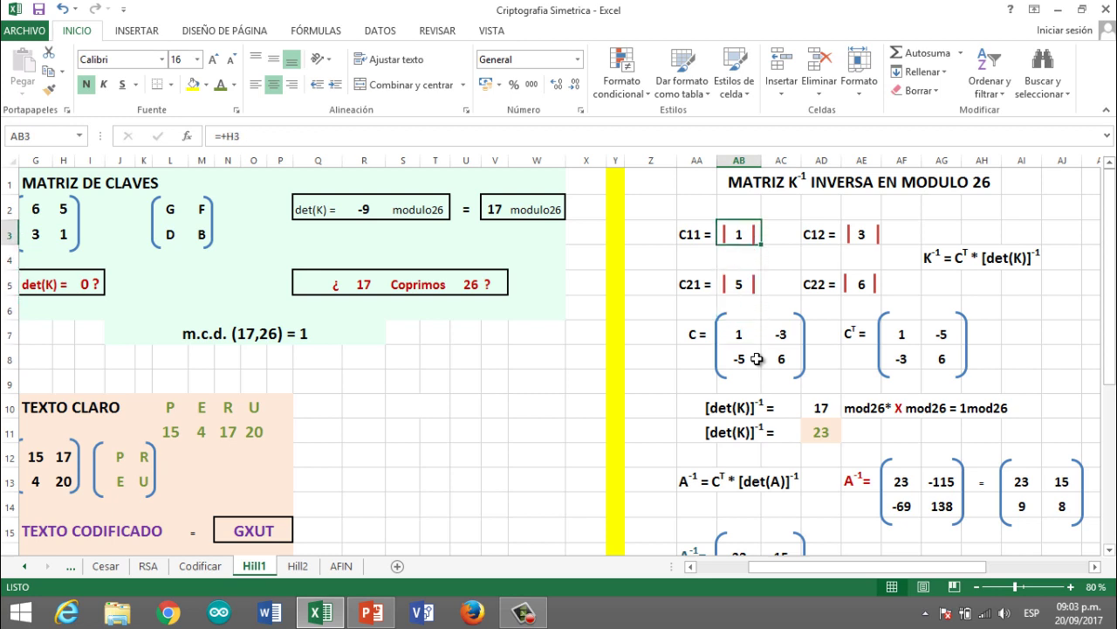
{"action": "key", "text": "Left"}
{"action": "key", "text": "Down"}
{"action": "key", "text": "Up"}
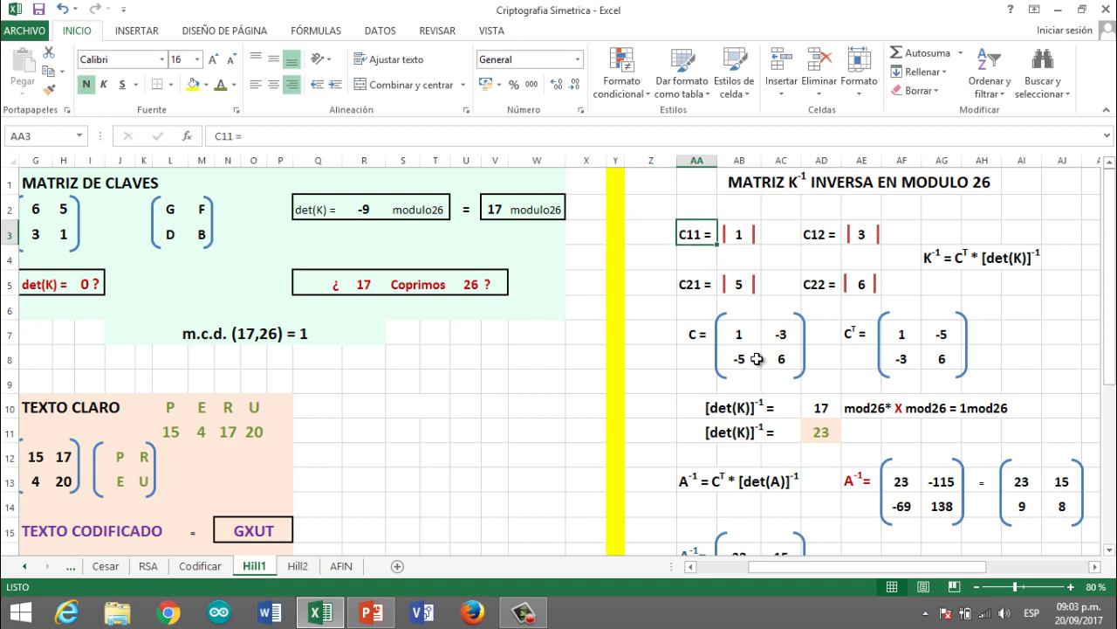
{"action": "key", "text": "Down"}
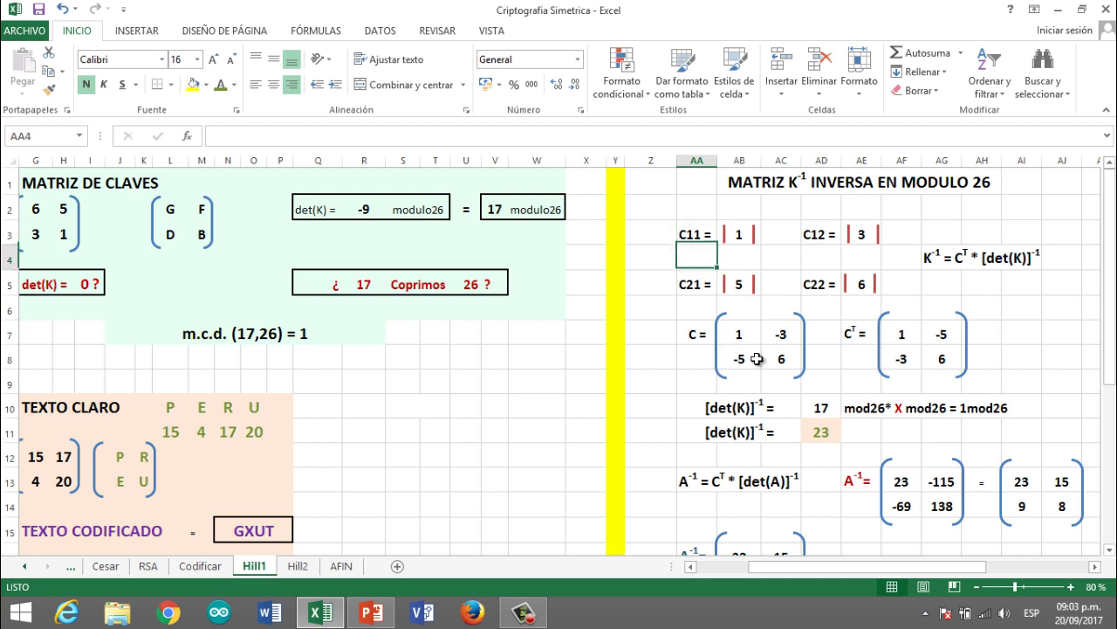
- Examine the cofactor matrix's first-row formulas in AB7 and AC7 in turn
{"action": "key", "text": "Down"}
{"action": "key", "text": "Down"}
{"action": "key", "text": "Down"}
{"action": "key", "text": "Right"}
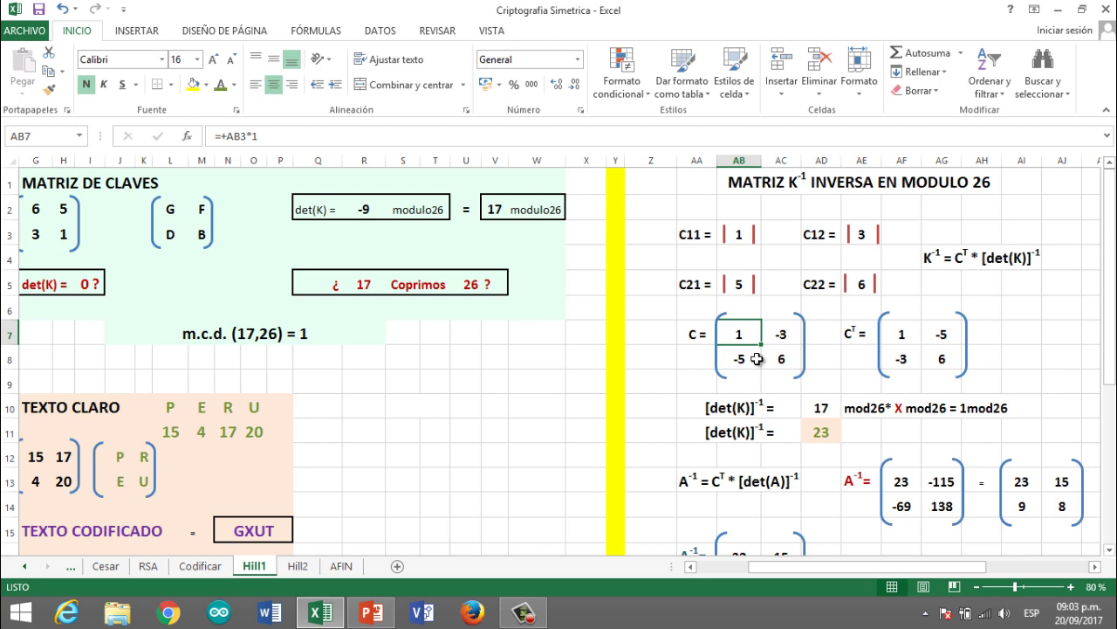
{"action": "key", "text": "Right"}
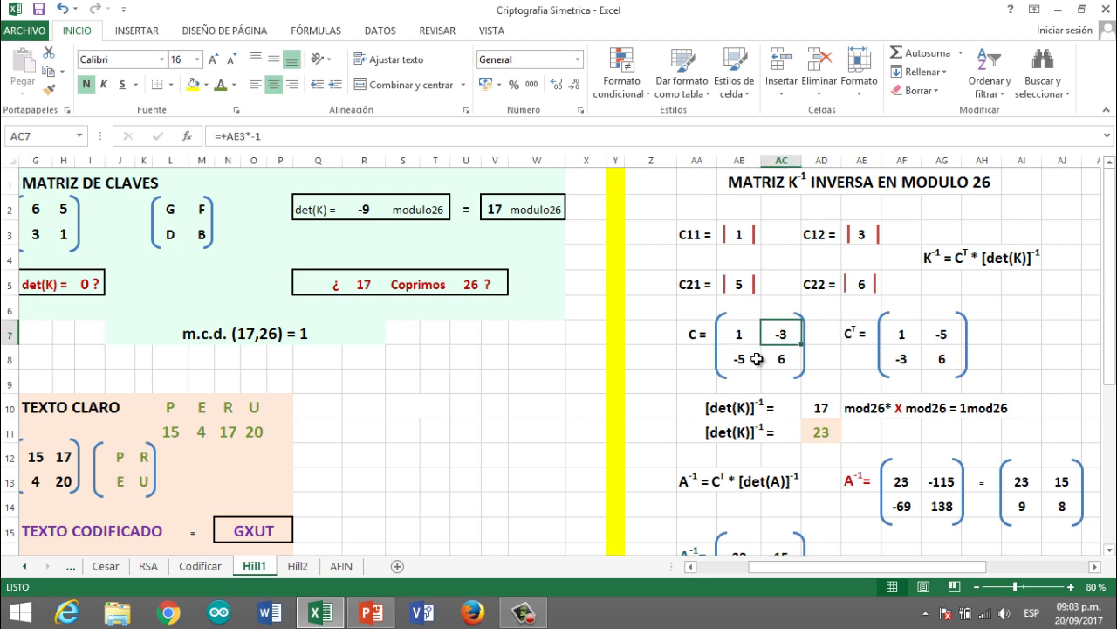
- Examine the C12 label in AD3 and its minor in AE3
{"action": "key", "text": "Right"}
{"action": "key", "text": "Up"}
{"action": "key", "text": "Up"}
{"action": "key", "text": "Up"}
{"action": "key", "text": "Up"}
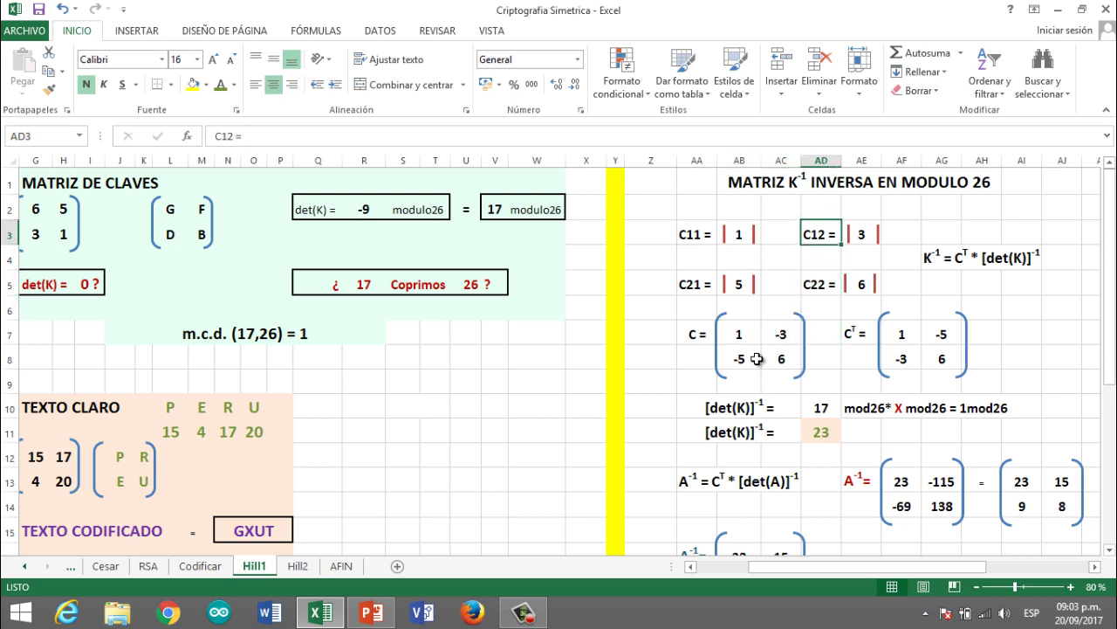
{"action": "key", "text": "Right"}
{"action": "key", "text": "Left"}
- Relate the C12 minor to the cofactor matrix entry in AC7, moving back up that column to AC3
{"action": "key", "text": "Down"}
{"action": "key", "text": "Down"}
{"action": "key", "text": "Down"}
{"action": "key", "text": "Down"}
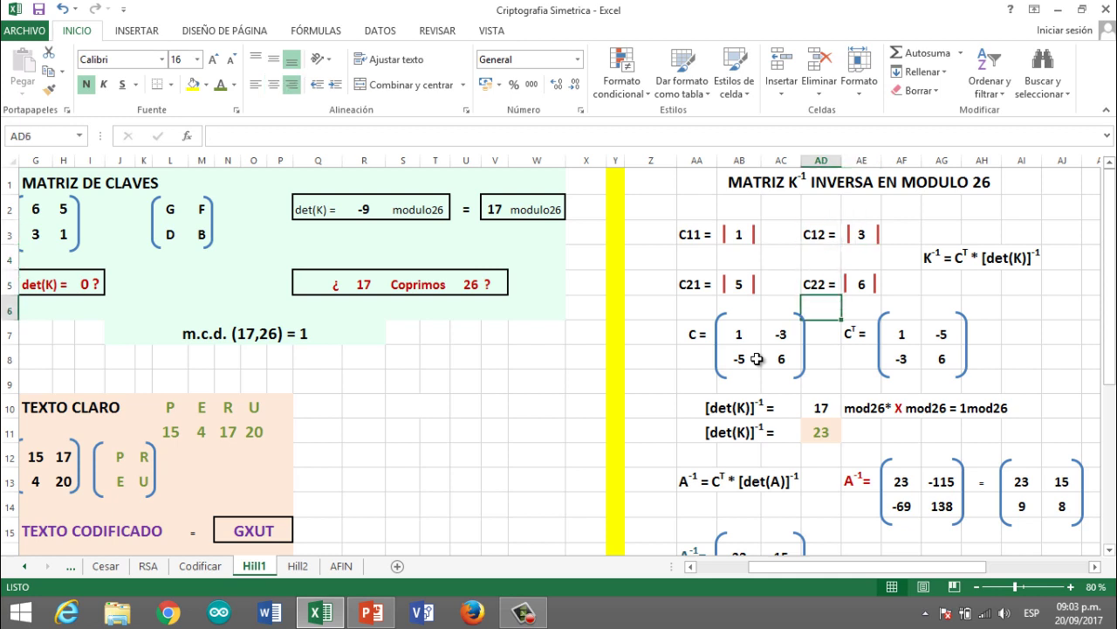
{"action": "key", "text": "Left"}
{"action": "key", "text": "Up"}
{"action": "key", "text": "Up"}
{"action": "key", "text": "Up"}
{"action": "key", "text": "Up"}
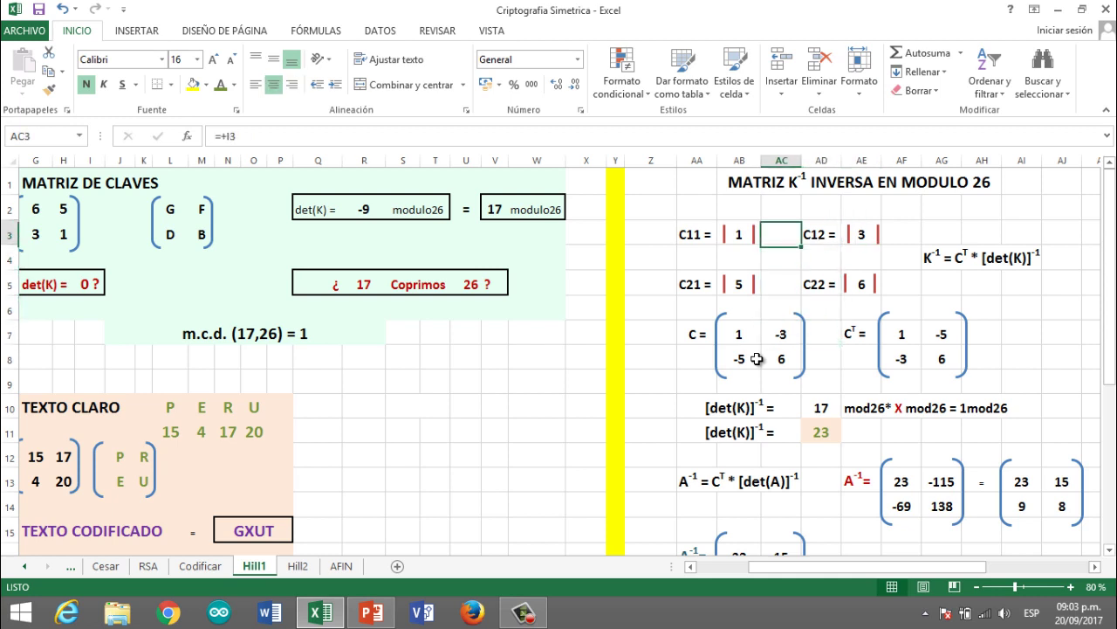
- Pass through the C12 and C22 minors and examine the cofactor matrix's second-row, second-column formula in AC8
{"action": "key", "text": "Right"}
{"action": "key", "text": "Right"}
{"action": "key", "text": "Down"}
{"action": "key", "text": "Down"}
{"action": "key", "text": "Left"}
{"action": "key", "text": "Left"}
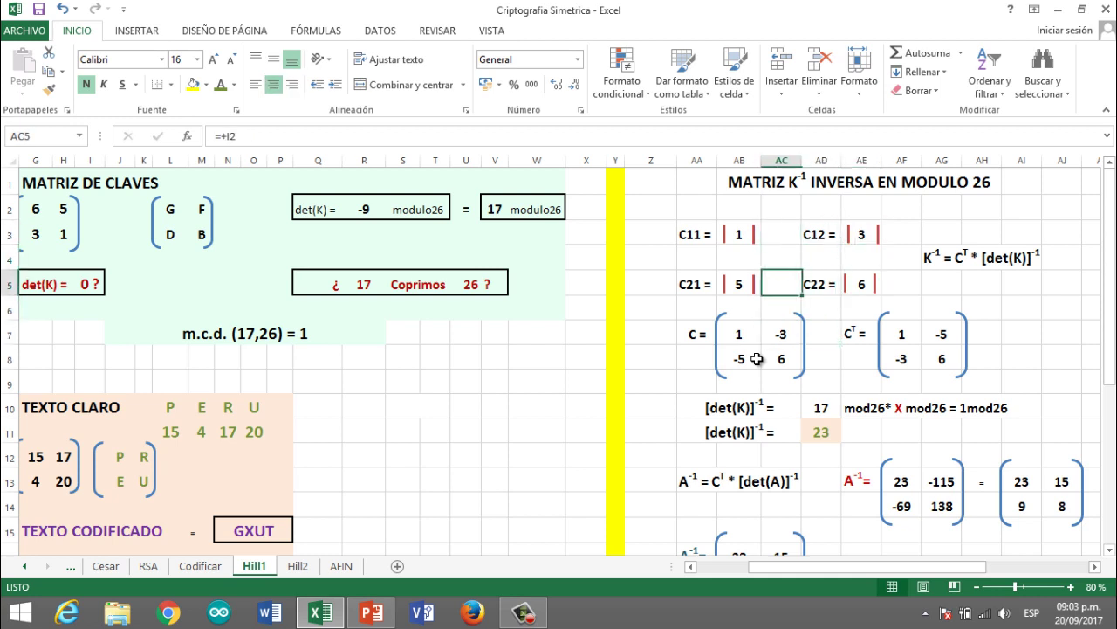
{"action": "key", "text": "Down"}
{"action": "key", "text": "Down"}
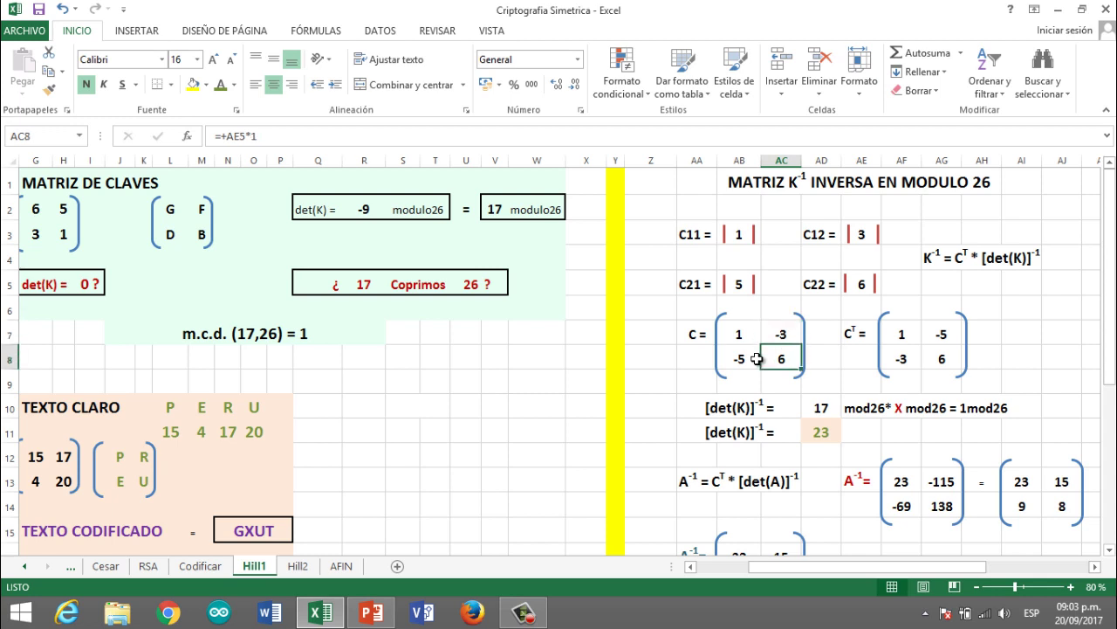
- Examine the cofactor matrix's first-column formulas in AB7 and AB8
{"action": "left_click", "coordinate": [757, 359]}
{"action": "key", "text": "Up"}
{"action": "key", "text": "Up"}
{"action": "key", "text": "Up"}
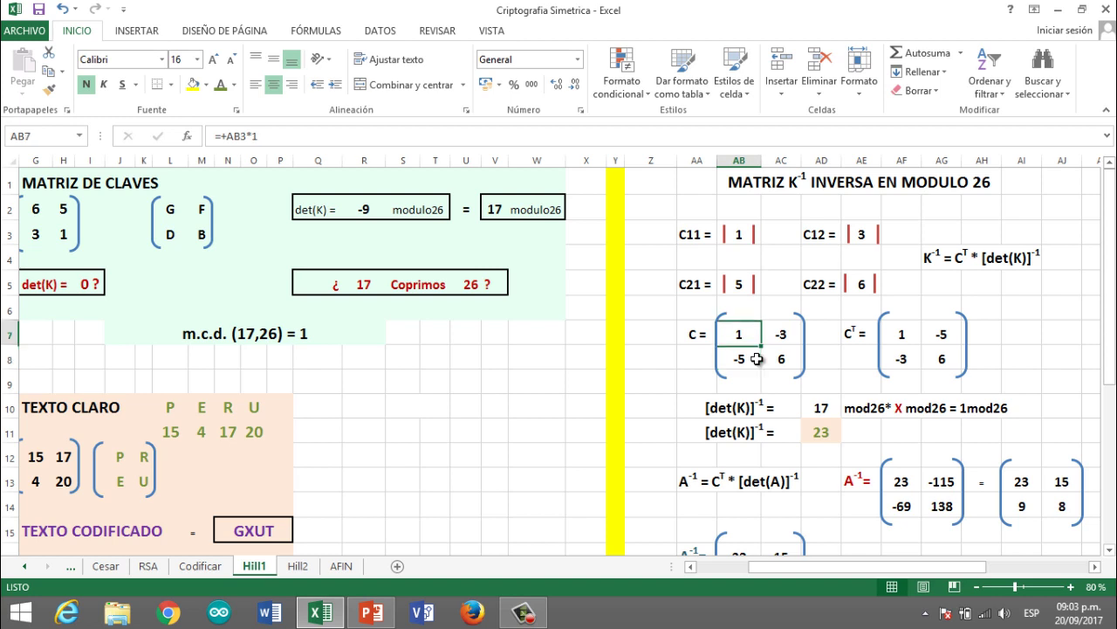
{"action": "key", "text": "Down"}
{"action": "key", "text": "Down"}
{"action": "key", "text": "Down"}
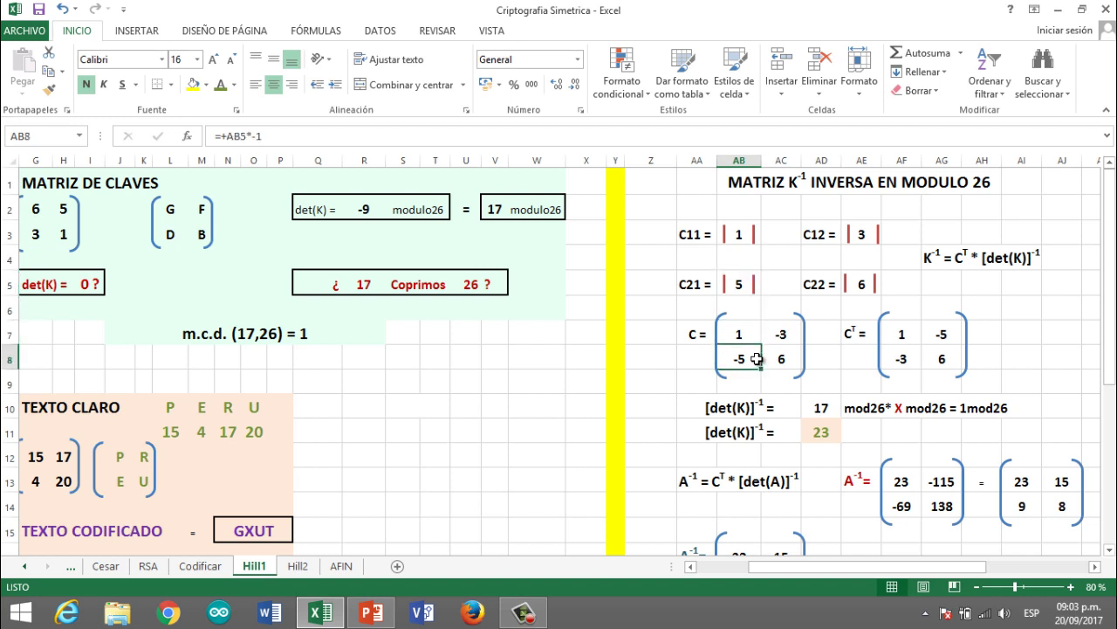
- Trace the sign-changed cofactor in AB8 back to the C21 minor in AB5
{"action": "key", "text": "Up"}
{"action": "key", "text": "Up"}
{"action": "key", "text": "Up"}
{"action": "key", "text": "Down"}
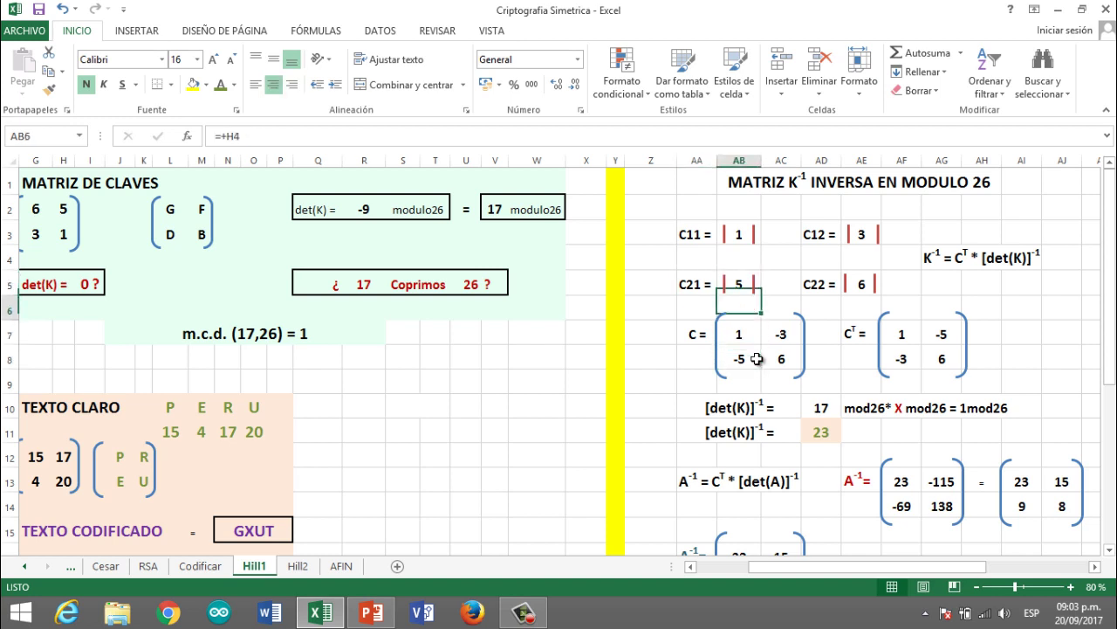
{"action": "key", "text": "Up"}
{"action": "key", "text": "Down"}
{"action": "key", "text": "Down"}
{"action": "key", "text": "Down"}
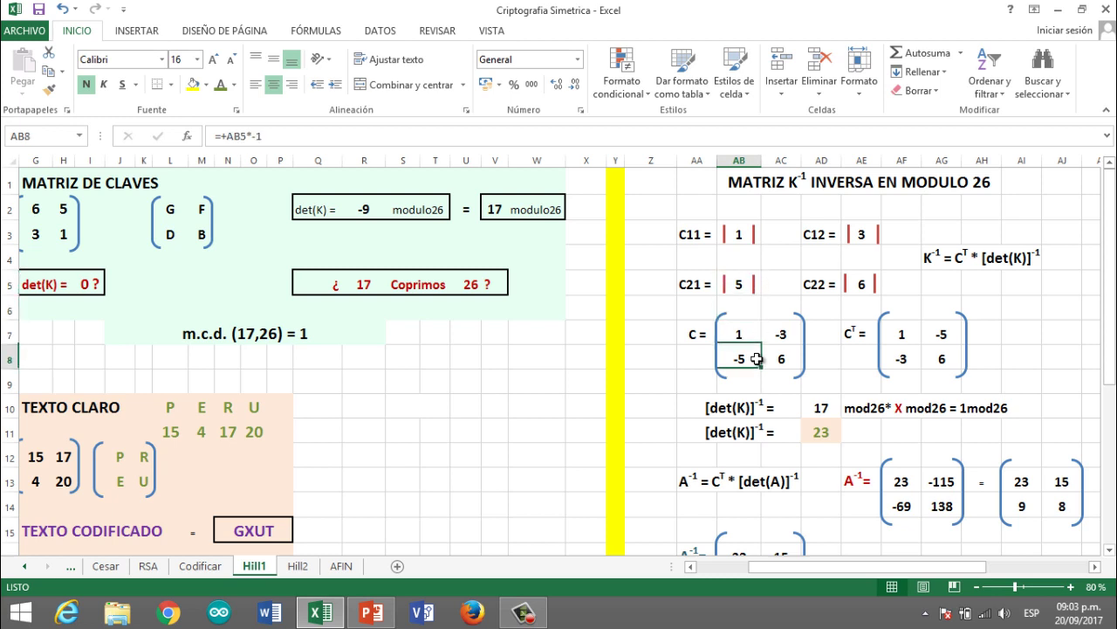
{"action": "key", "text": "Up"}
{"action": "key", "text": "Up"}
{"action": "key", "text": "Up"}
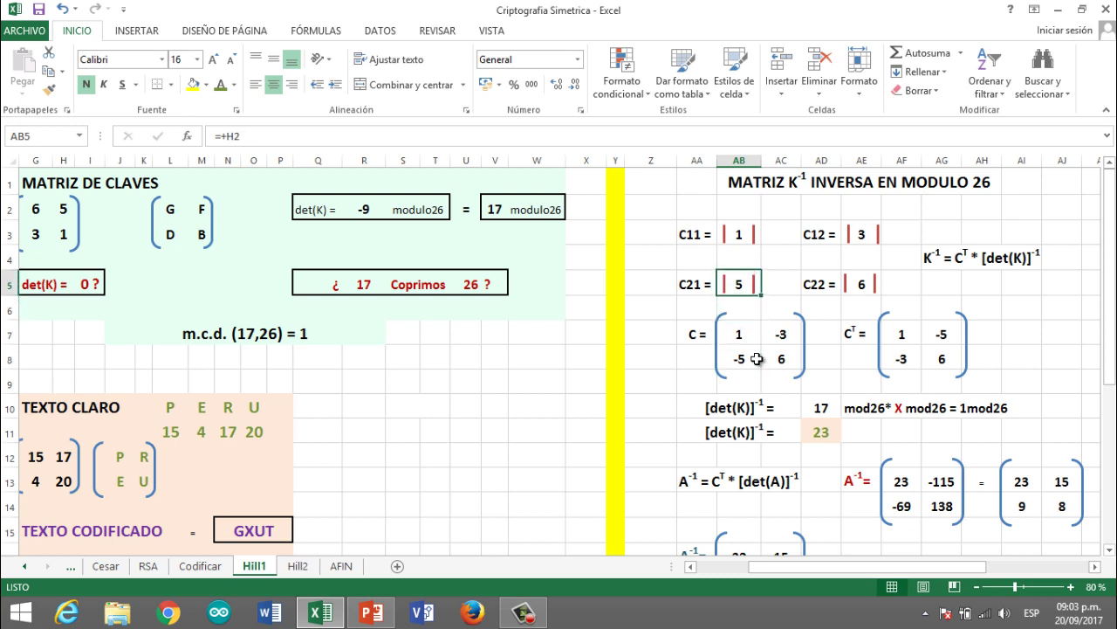
- Check the C21 label in AA5 beside its minor, and return to the cofactor in AC8
{"action": "key", "text": "Left"}
{"action": "key", "text": "Right"}
{"action": "key", "text": "Up"}
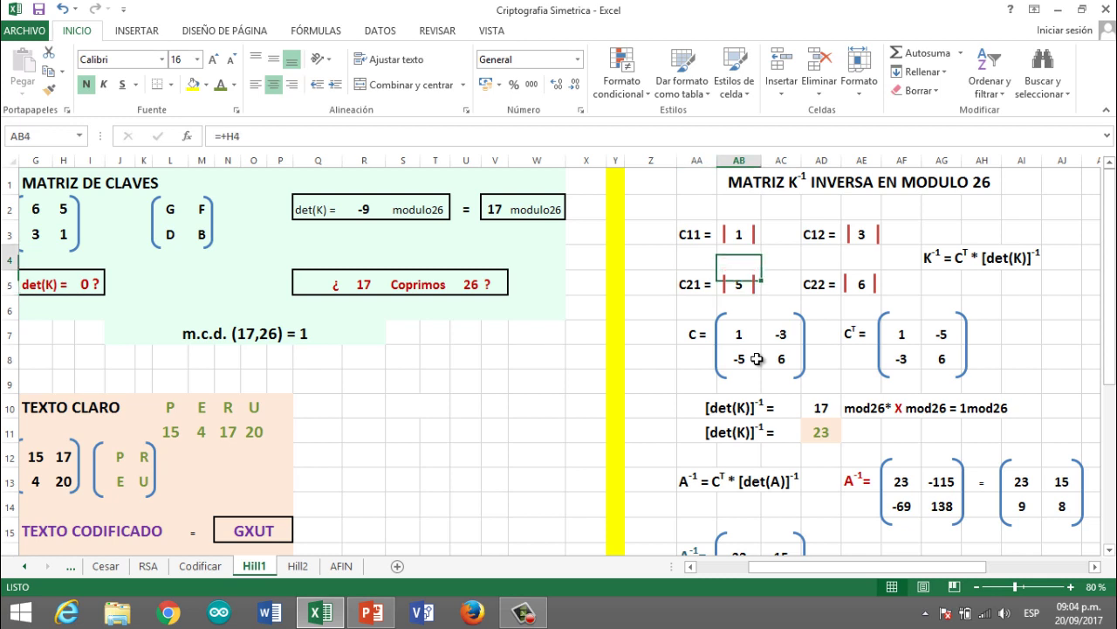
{"action": "key", "text": "Down"}
{"action": "key", "text": "Down"}
{"action": "key", "text": "Down"}
{"action": "key", "text": "Down"}
{"action": "key", "text": "Right"}
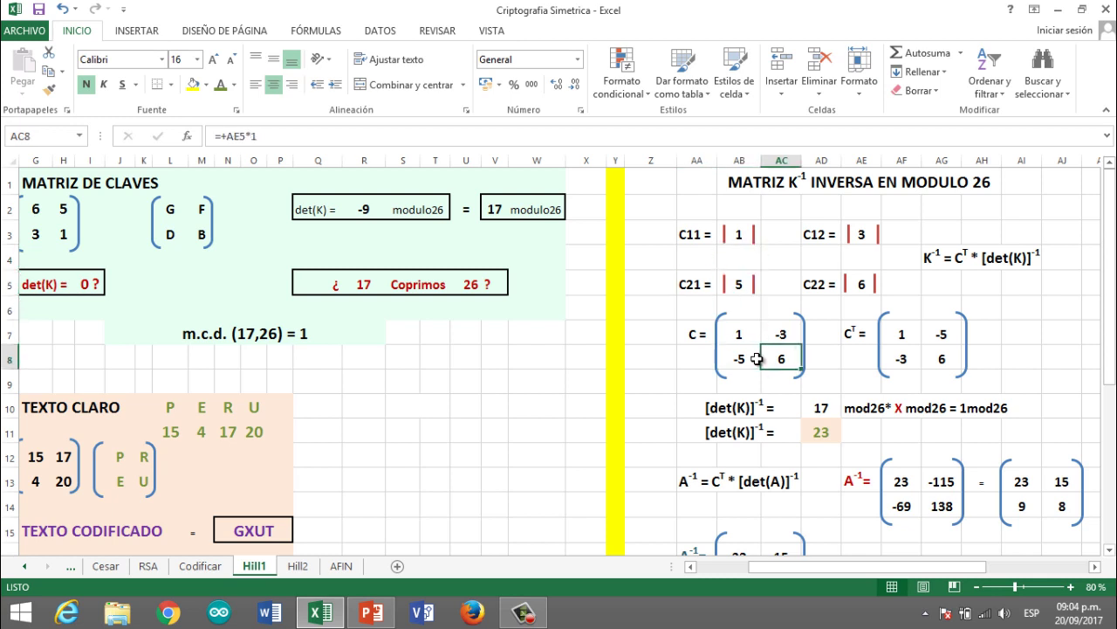
- Examine the C22 label in AD5 and its minor in AE5
{"action": "key", "text": "Up"}
{"action": "key", "text": "Up"}
{"action": "key", "text": "Up"}
{"action": "key", "text": "Right"}
{"action": "key", "text": "Right"}
{"action": "key", "text": "Left"}
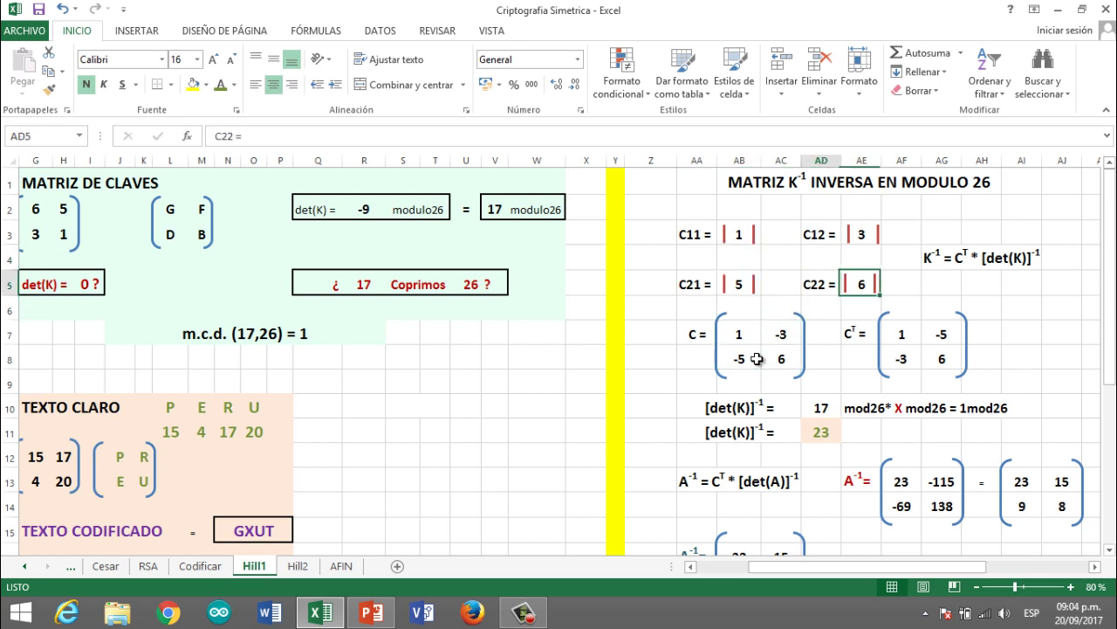
{"action": "key", "text": "Right"}
{"action": "key", "text": "Left"}
{"action": "key", "text": "Right"}
{"action": "key", "text": "Left"}
{"action": "key", "text": "Right"}
{"action": "key", "text": "Down"}
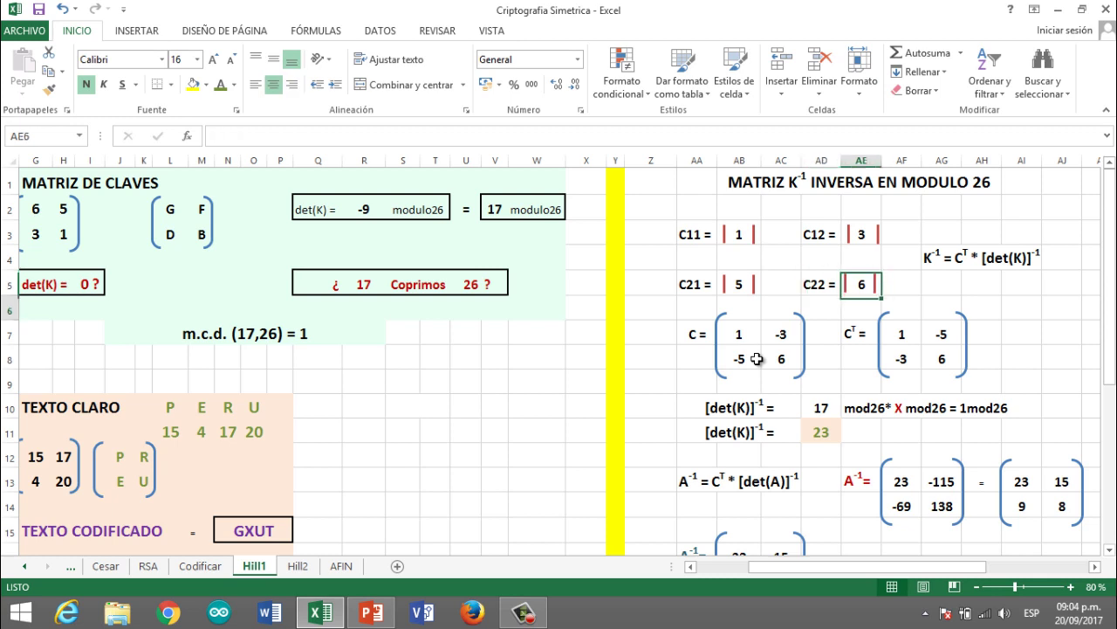
- Relate the C22 minor to its cofactor matrix entry in AC8
{"action": "key", "text": "Down"}
{"action": "key", "text": "Down"}
{"action": "key", "text": "Left"}
{"action": "key", "text": "Left"}
{"action": "key", "text": "Up"}
{"action": "key", "text": "Up"}
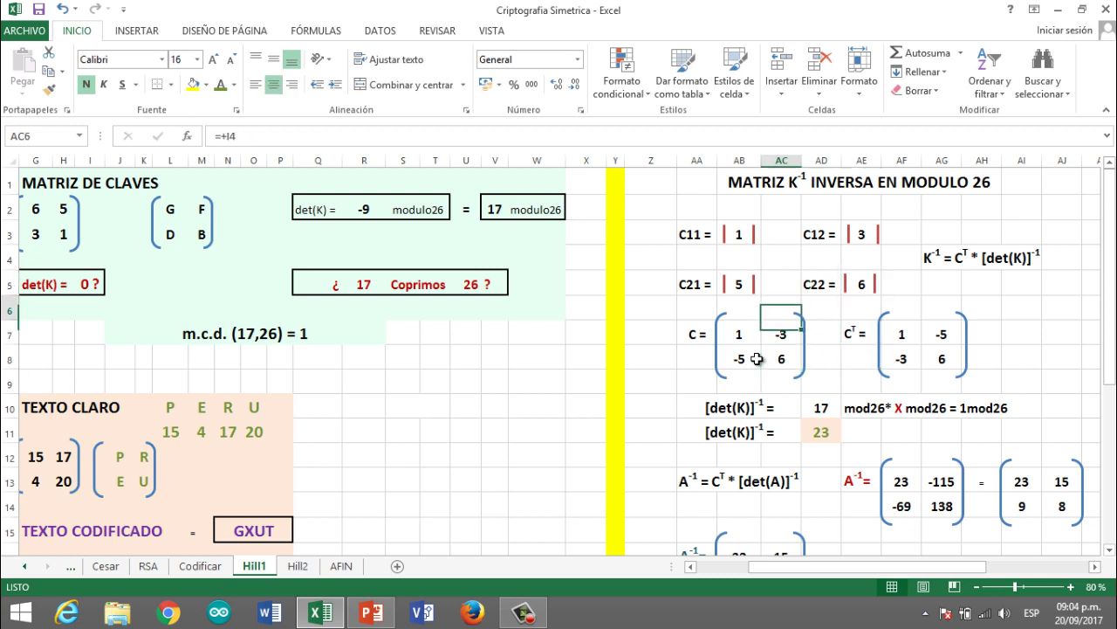
{"action": "key", "text": "Down"}
{"action": "key", "text": "Down"}
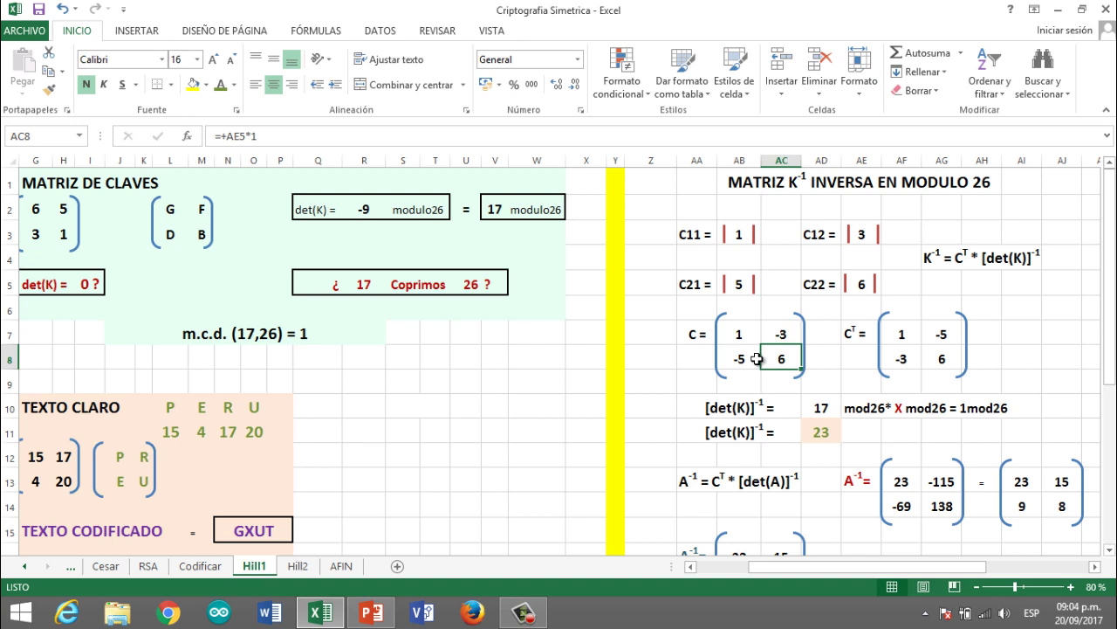
- Examine the transposed cofactor matrix's label in AE7 and its array formula in AF7
{"action": "key", "text": "Right"}
{"action": "key", "text": "Up"}
{"action": "key", "text": "Right"}
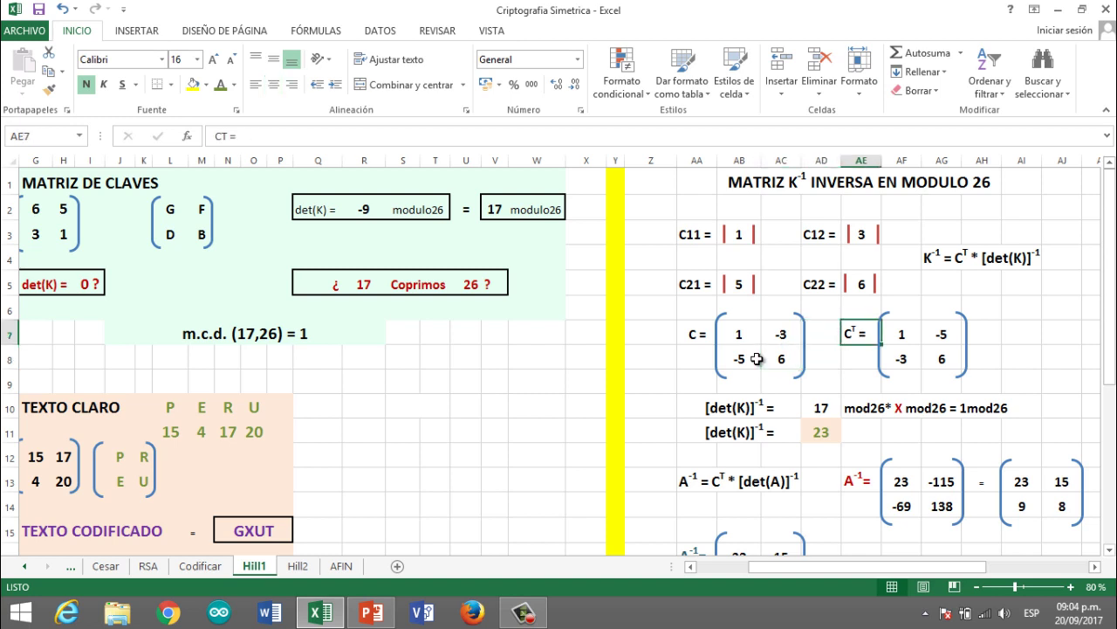
{"action": "key", "text": "Left"}
{"action": "key", "text": "Right"}
{"action": "key", "text": "Right"}
{"action": "key", "text": "Left"}
{"action": "key", "text": "Right"}
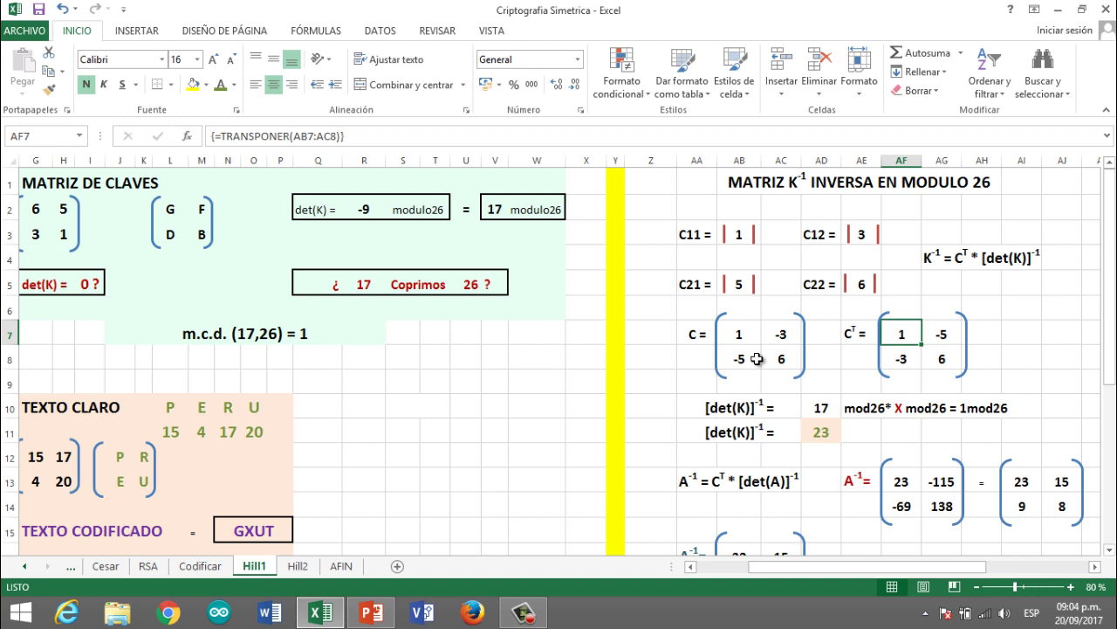
{"action": "key", "text": "Right"}
{"action": "key", "text": "Right"}
{"action": "key", "text": "Right"}
{"action": "key", "text": "Right"}
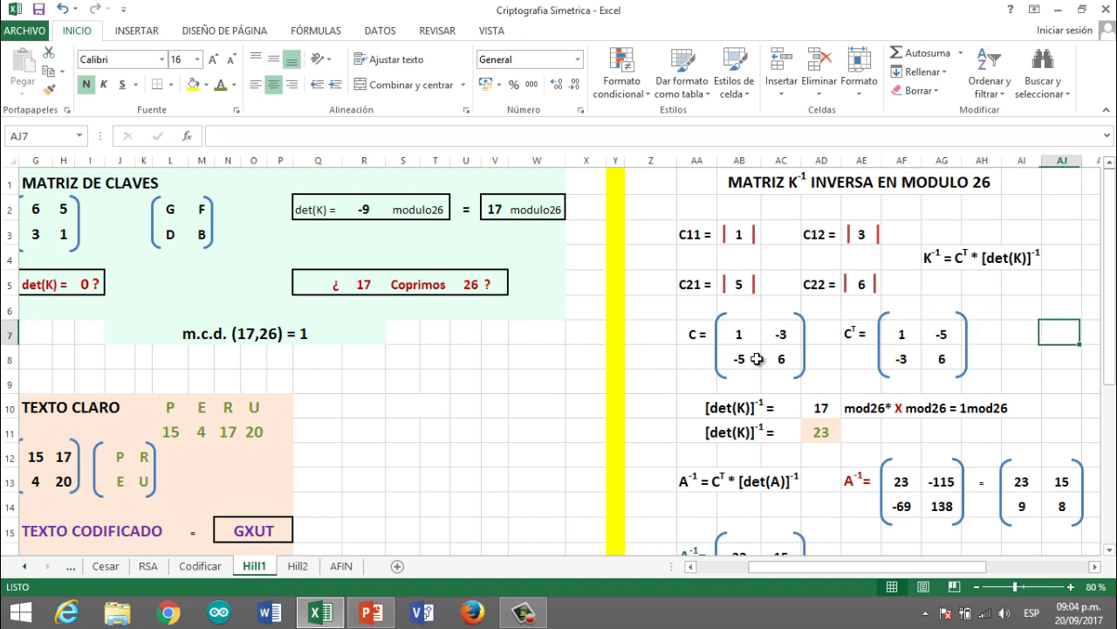
{"action": "key", "text": "Left"}
{"action": "key", "text": "Left"}
{"action": "key", "text": "Left"}
{"action": "key", "text": "Left"}
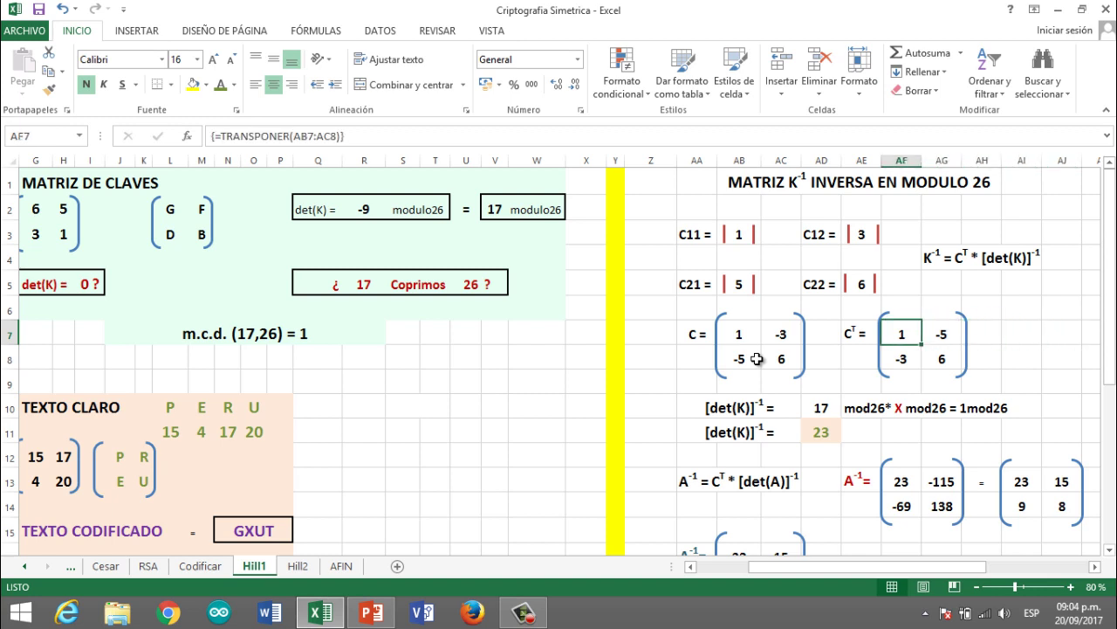
- Examine the remaining entries of the transposed cofactor matrix, including AG8 and AG7
{"action": "key", "text": "Right"}
{"action": "key", "text": "Right"}
{"action": "key", "text": "Down"}
{"action": "key", "text": "Left"}
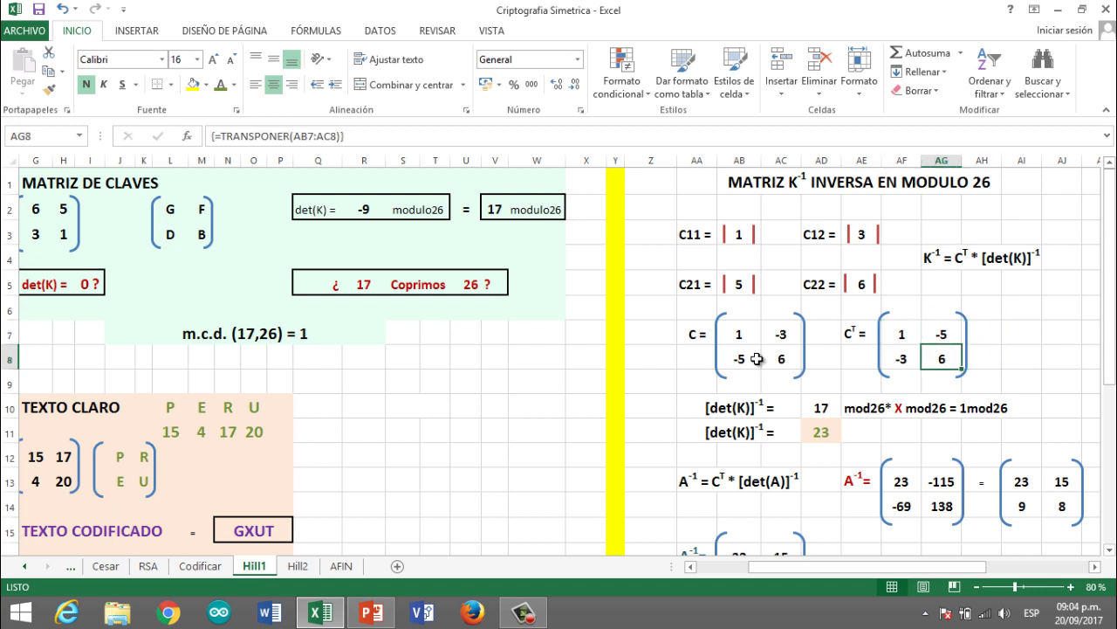
{"action": "key", "text": "Left"}
{"action": "key", "text": "Right"}
{"action": "key", "text": "Up"}
{"action": "key", "text": "Up"}
{"action": "key", "text": "Up"}
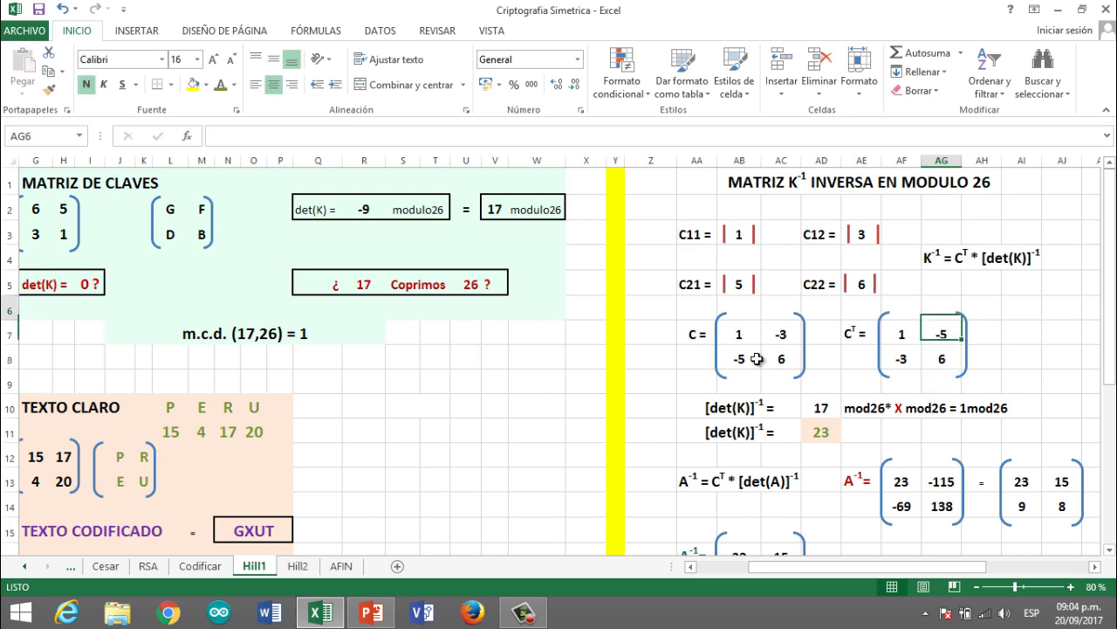
- Go to the inverse key matrix formula K-1 = CT * [det(K)]-1 in AG4
{"action": "key", "text": "Right"}
{"action": "key", "text": "Right"}
{"action": "key", "text": "Right"}
{"action": "key", "text": "Right"}
{"action": "key", "text": "Right"}
{"action": "key", "text": "Right"}
{"action": "key", "text": "Right"}
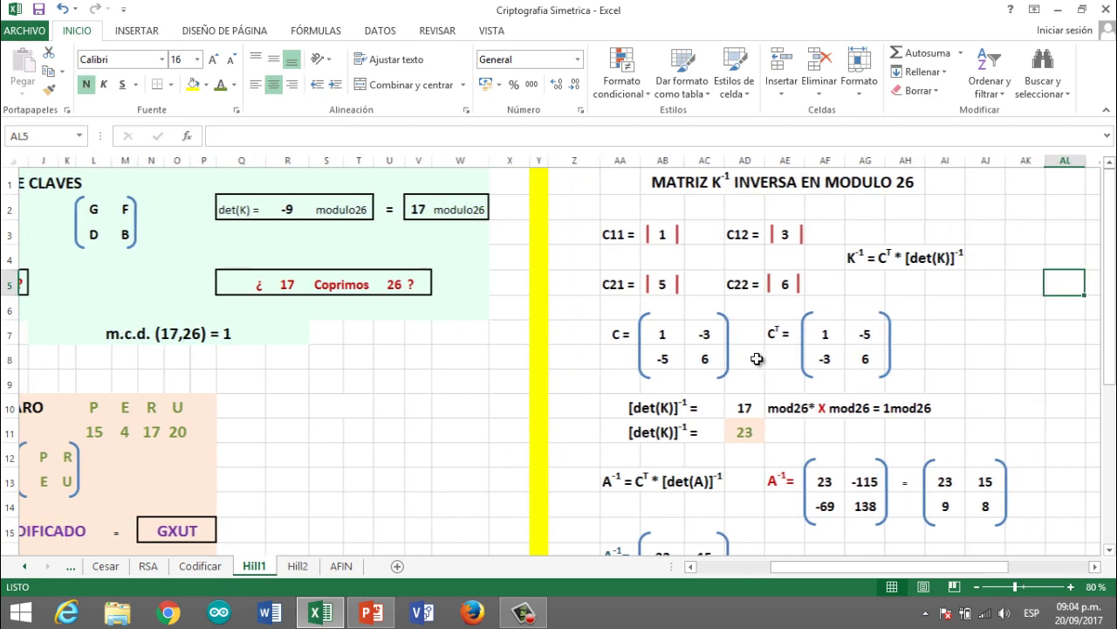
{"action": "key", "text": "Left"}
{"action": "key", "text": "Left"}
{"action": "key", "text": "Left"}
{"action": "key", "text": "Left"}
{"action": "key", "text": "Left"}
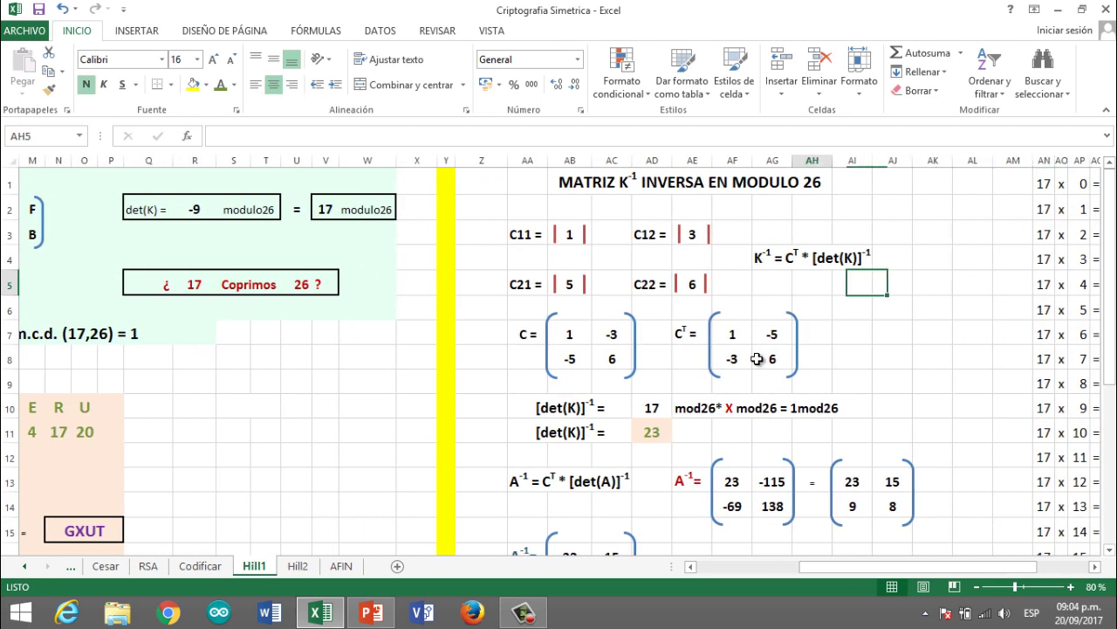
{"action": "key", "text": "Up"}
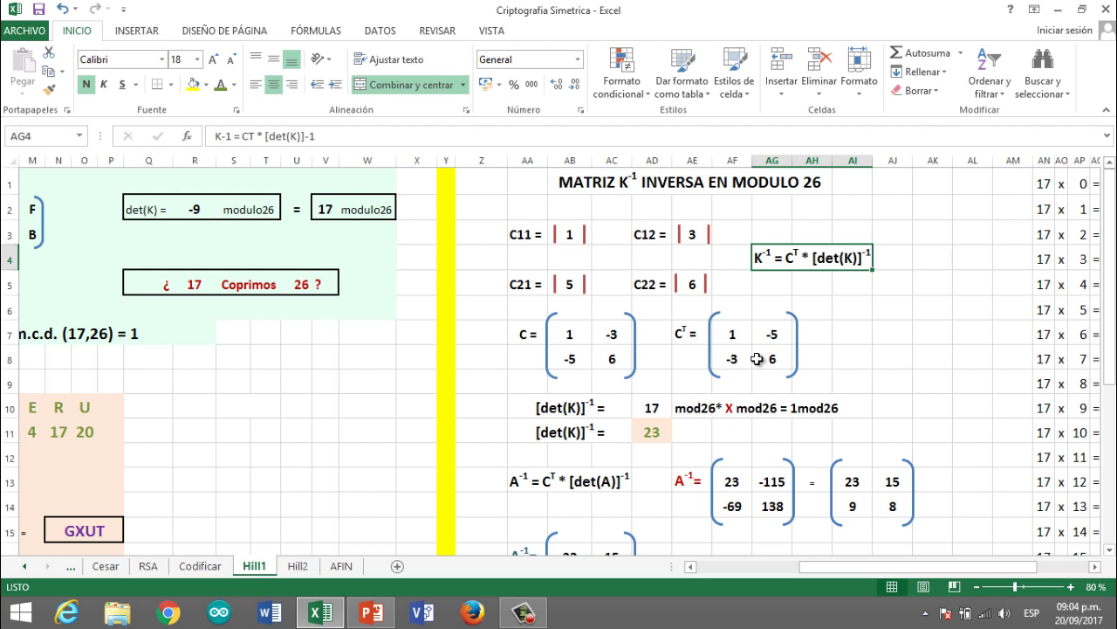
- Open the inverse formula text in AG4 and review its determinant and transpose terms without altering it
{"action": "key", "text": "F2"}
{"action": "key", "text": "Left"}
{"action": "key", "text": "Left"}
{"action": "key", "text": "Left"}
{"action": "key", "text": "Left"}
{"action": "key", "text": "Left"}
{"action": "key", "text": "Left"}
{"action": "key", "text": "Left"}
{"action": "key", "text": "Left"}
{"action": "key", "text": "Left"}
{"action": "key", "text": "Left"}
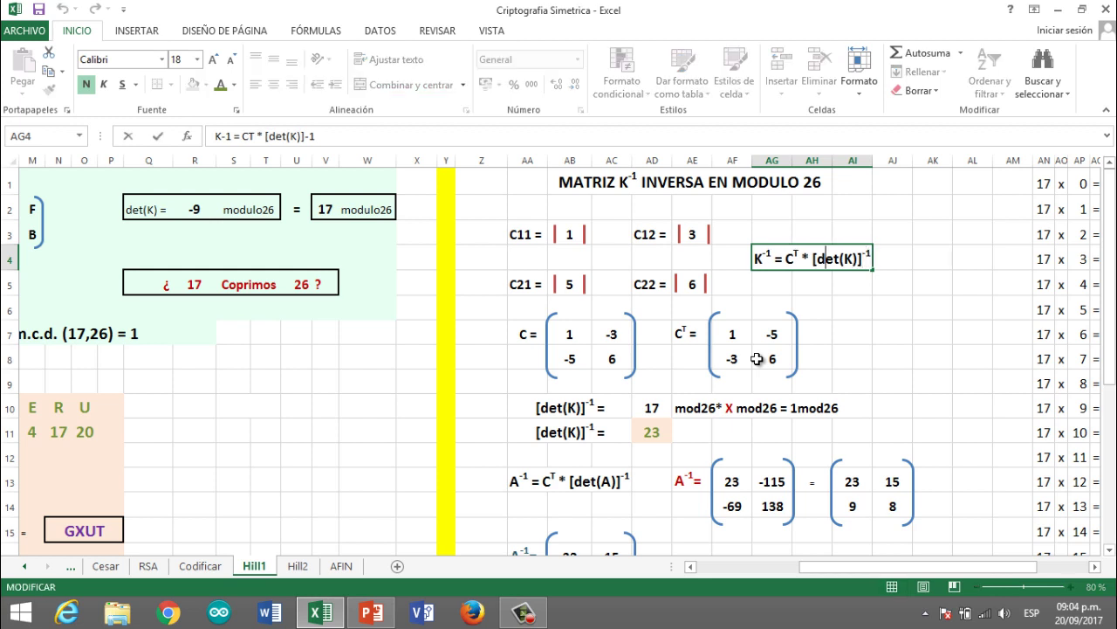
{"action": "key", "text": "Left"}
{"action": "key", "text": "Left"}
{"action": "key", "text": "Left"}
{"action": "key", "text": "Left"}
{"action": "key", "text": "Return"}
{"action": "key", "text": "Up"}
{"action": "key", "text": "Right"}
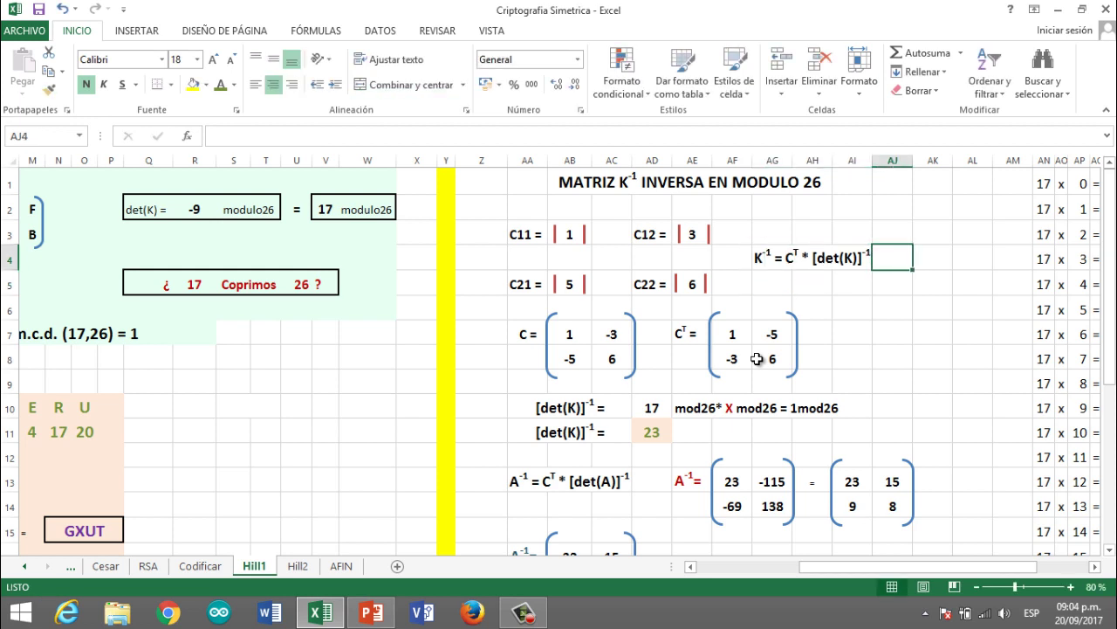
- Pass the transposed cofactor matrix and go to the inverse determinant label in AA10
{"action": "key", "text": "Left"}
{"action": "key", "text": "Down"}
{"action": "key", "text": "Down"}
{"action": "key", "text": "Down"}
{"action": "key", "text": "Down"}
{"action": "key", "text": "Left"}
{"action": "key", "text": "Left"}
{"action": "key", "text": "Left"}
{"action": "key", "text": "Left"}
{"action": "key", "text": "Left"}
{"action": "key", "text": "Left"}
{"action": "key", "text": "Left"}
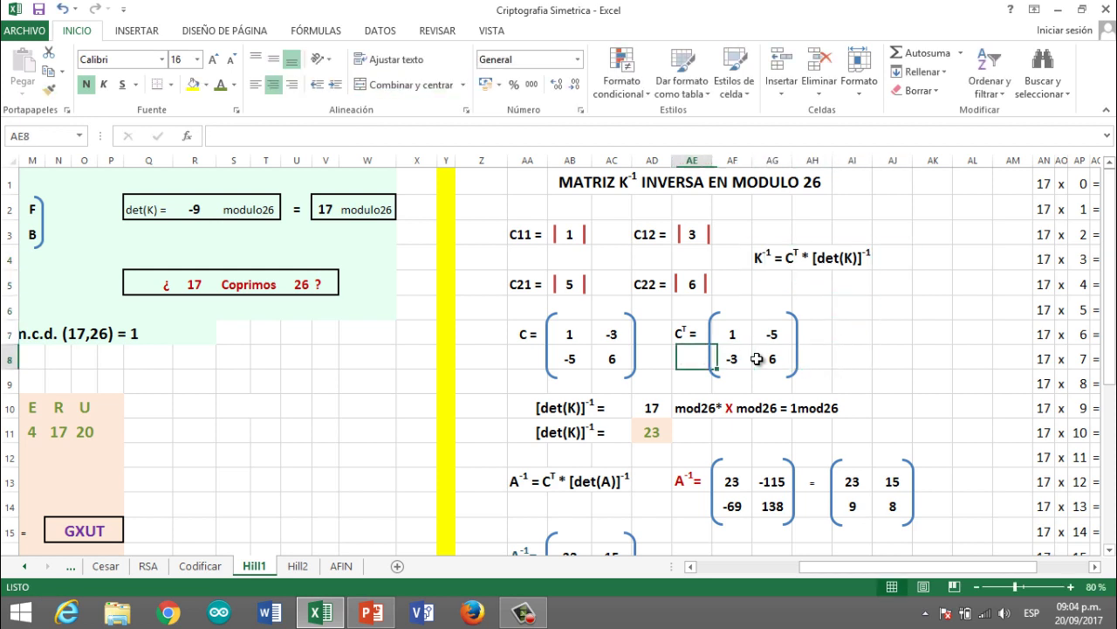
{"action": "key", "text": "Down"}
{"action": "key", "text": "Down"}
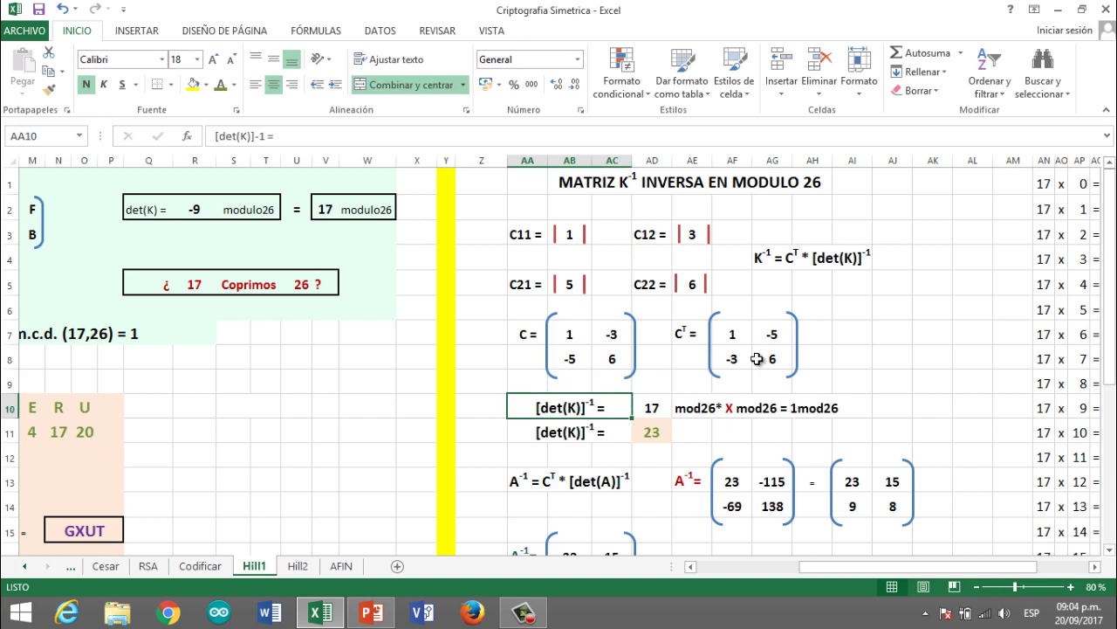
- Review the two inverse determinant rows, AA10 and AA11, and the inverse matrix area below them
{"action": "key", "text": "Down"}
{"action": "key", "text": "Down"}
{"action": "key", "text": "Down"}
{"action": "key", "text": "Down"}
{"action": "key", "text": "Down"}
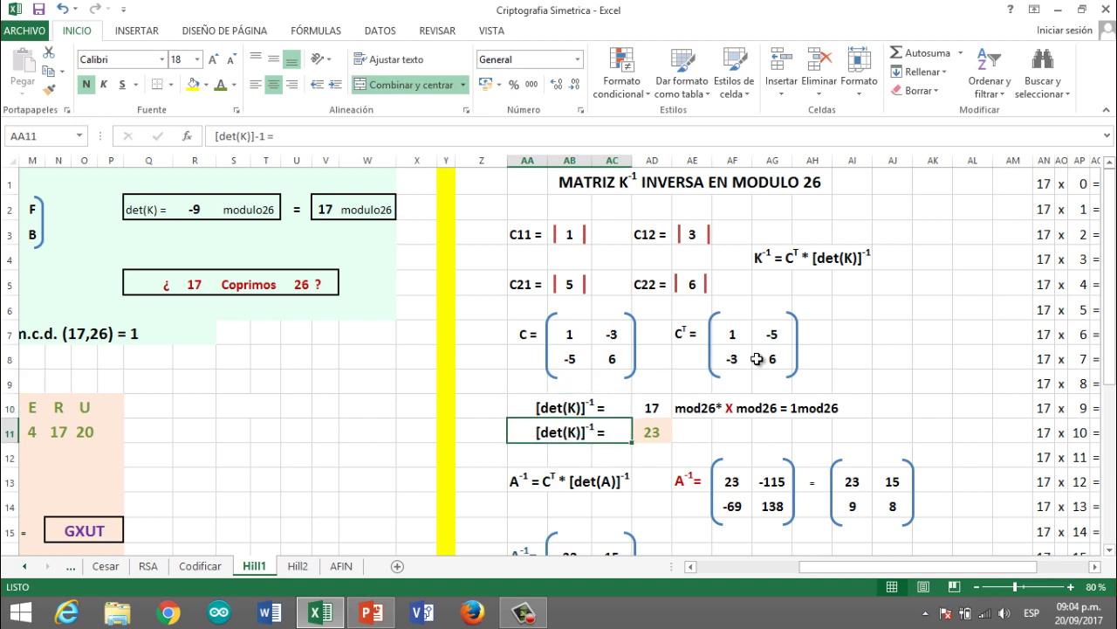
{"action": "key", "text": "Up"}
{"action": "key", "text": "Up"}
{"action": "key", "text": "Up"}
{"action": "key", "text": "Up"}
{"action": "key", "text": "Up"}
{"action": "key", "text": "Up"}
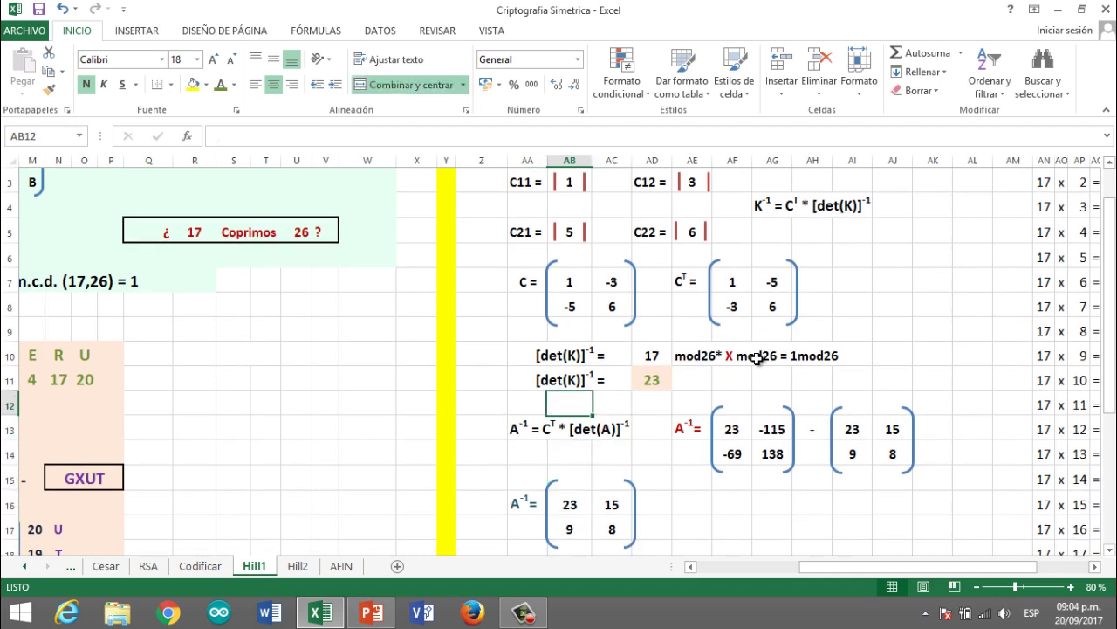
- Examine the modular inverse equation in AE10 and the determinant reference in AD10
{"action": "key", "text": "Down"}
{"action": "key", "text": "Right"}
{"action": "key", "text": "Right"}
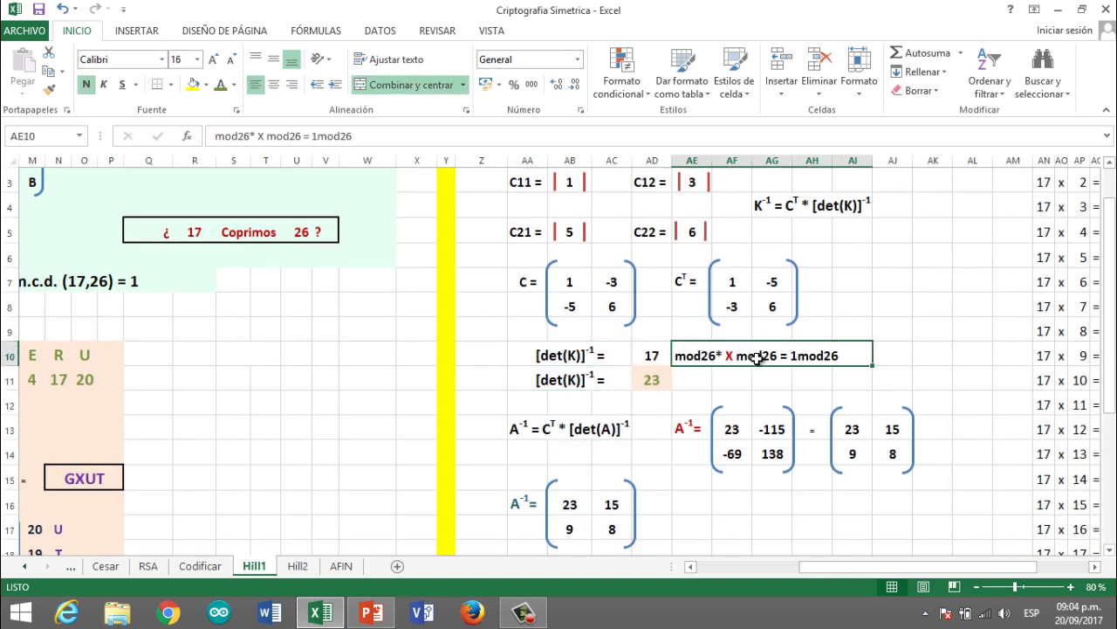
{"action": "key", "text": "Right"}
{"action": "key", "text": "Left"}
{"action": "key", "text": "Left"}
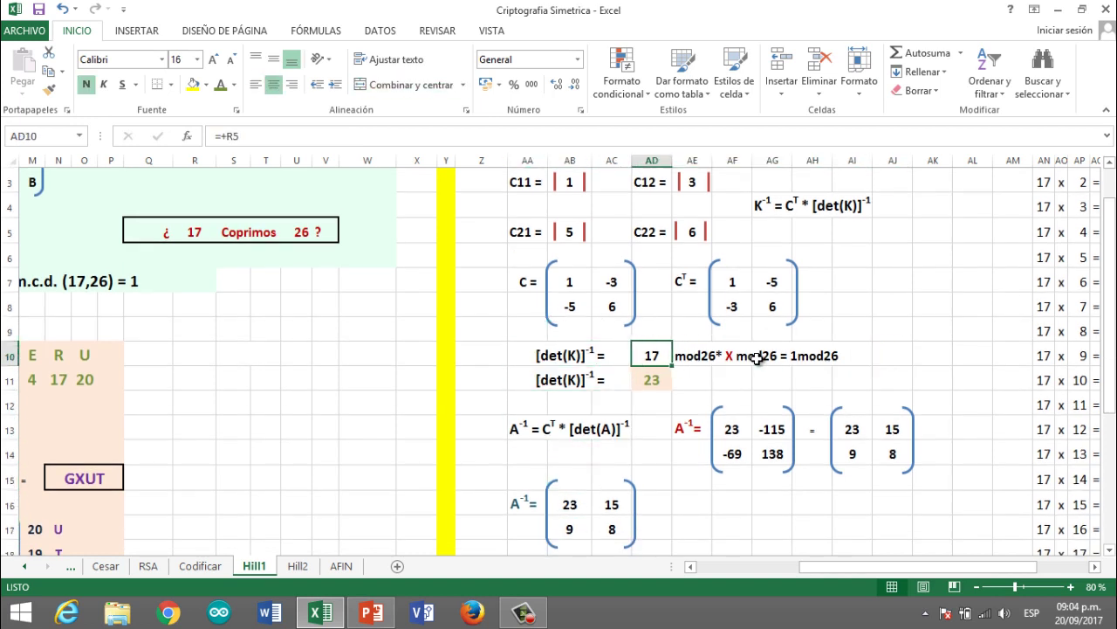
- Compare the determinant in AD10 with the unknown X in the AE10 modular equation
{"action": "key", "text": "Right"}
{"action": "key", "text": "Left"}
{"action": "key", "text": "shift+Right"}
{"action": "key", "text": "shift+Left"}
{"action": "key", "text": "Right"}
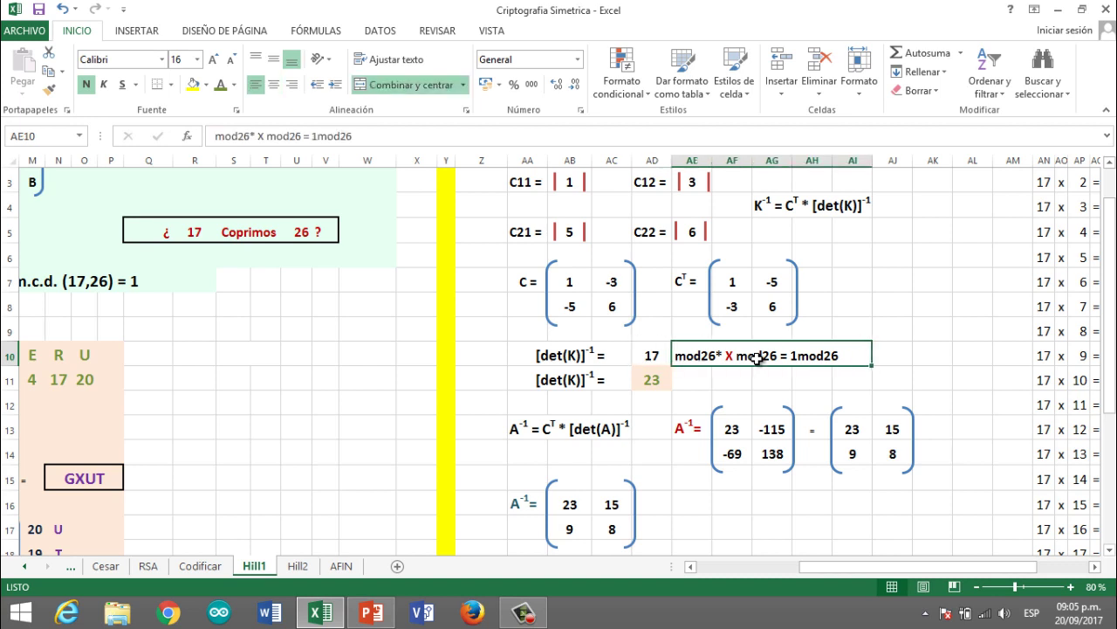
{"action": "key", "text": "Left"}
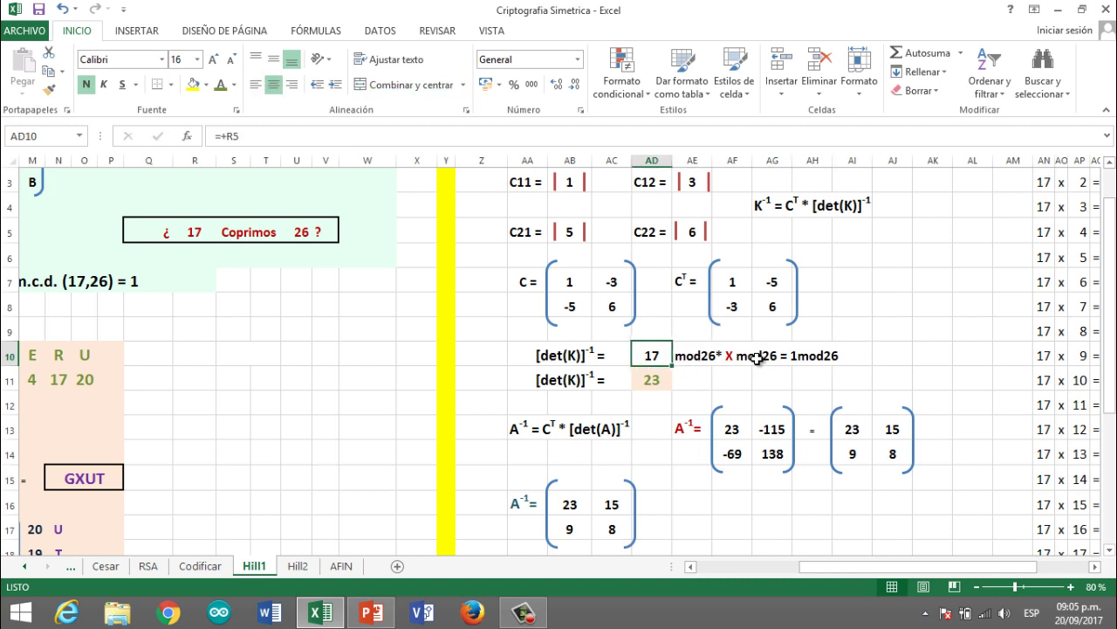
{"action": "key", "text": "Right"}
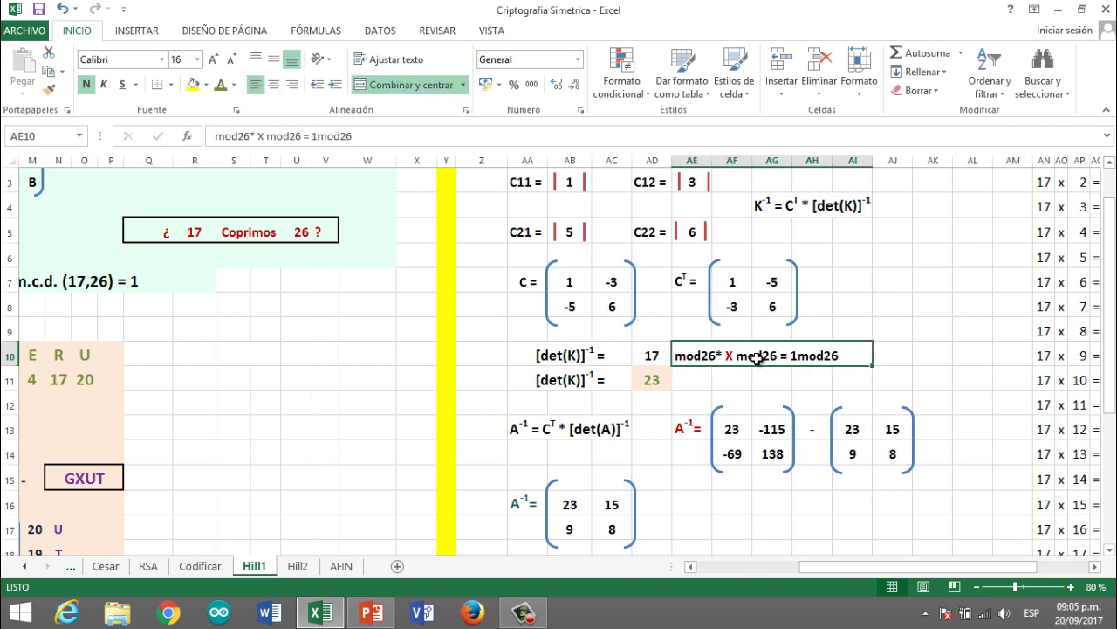
- Move along row 10 to AM10 beside the multiplication table, and return to the modular equation in AE10
{"action": "key", "text": "Right"}
{"action": "key", "text": "Right"}
{"action": "key", "text": "Right"}
{"action": "key", "text": "Right"}
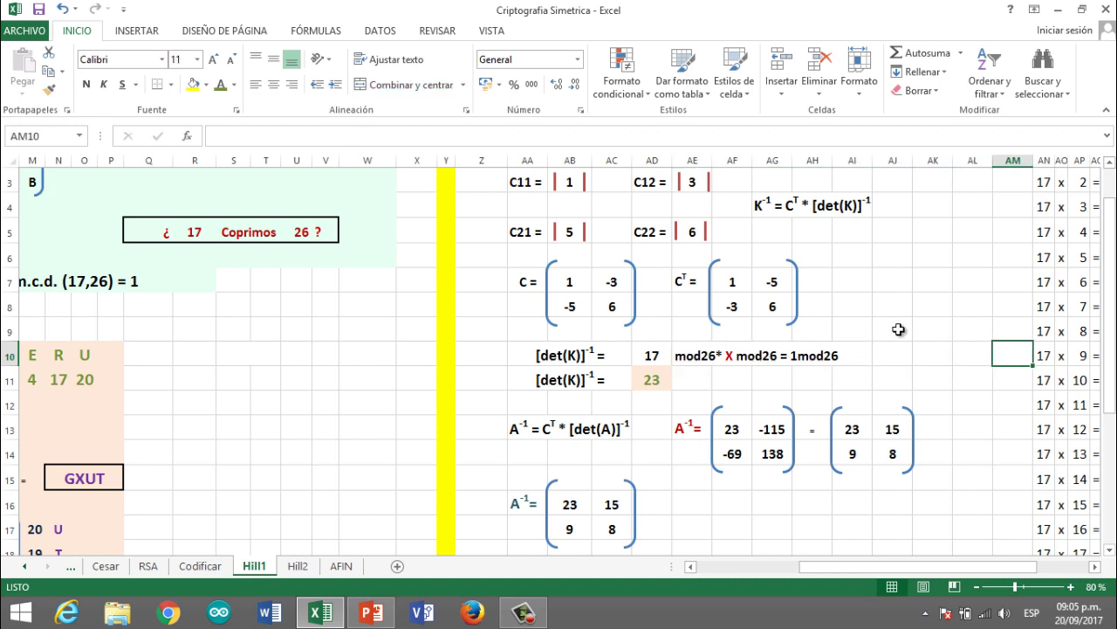
{"action": "key", "text": "Left"}
{"action": "key", "text": "Left"}
{"action": "key", "text": "Left"}
{"action": "key", "text": "Left"}
{"action": "key", "text": "Left"}
{"action": "key", "text": "Right"}
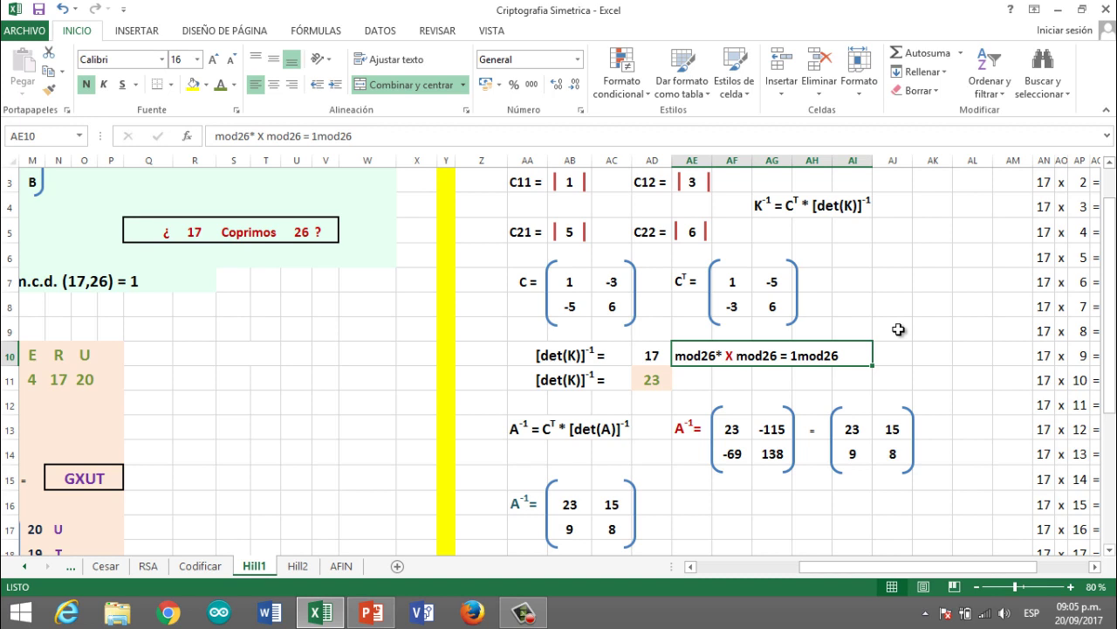
- Check the determinant reference in AD10 against the modular equation beside it
{"action": "key", "text": "Right"}
{"action": "key", "text": "Left"}
{"action": "key", "text": "Left"}
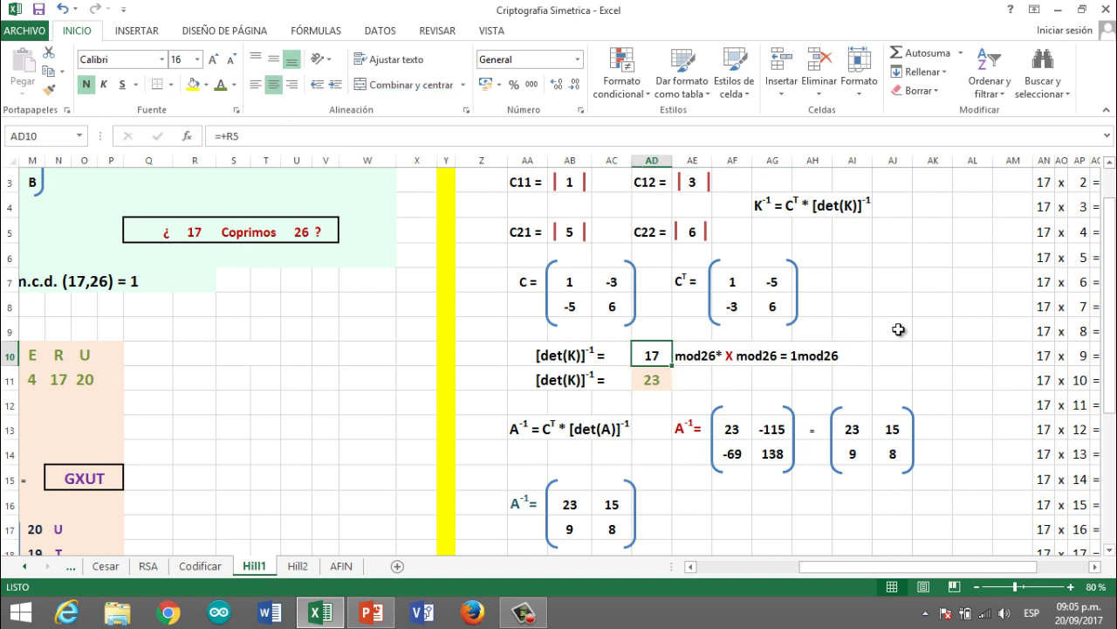
{"action": "key", "text": "Right"}
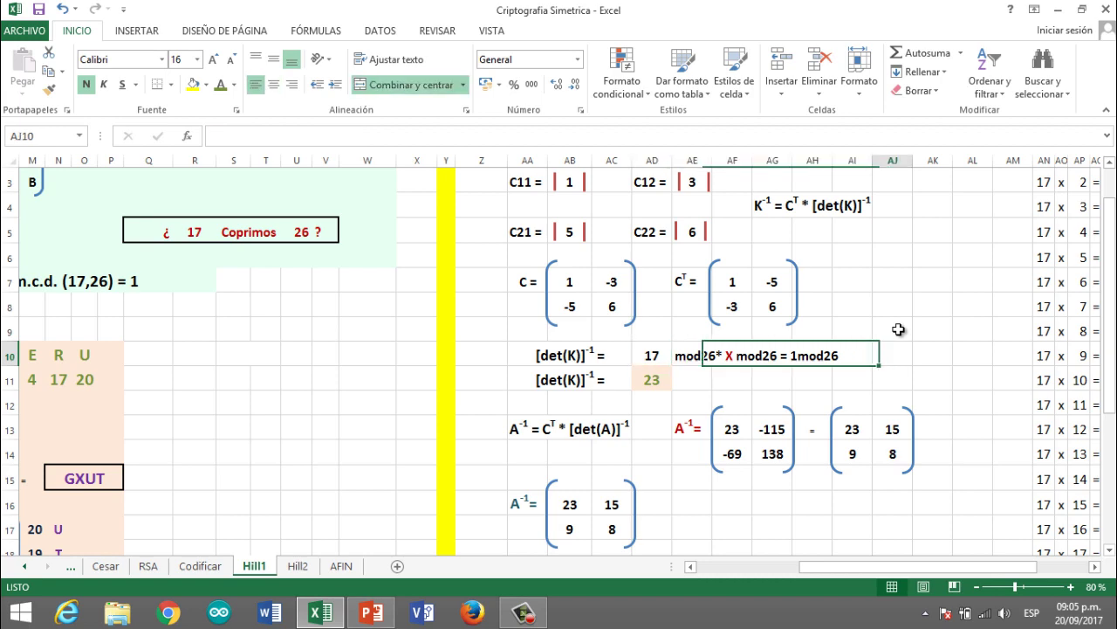
- Go to the multiplication table and select its first multiplier in AP1
{"action": "key", "text": "Right"}
{"action": "key", "text": "Right"}
{"action": "key", "text": "Right"}
{"action": "key", "text": "Right"}
{"action": "key", "text": "Right"}
{"action": "key", "text": "Right"}
{"action": "key", "text": "Right"}
{"action": "key", "text": "Right"}
{"action": "key", "text": "Right"}
{"action": "key", "text": "Right"}
{"action": "key", "text": "Right"}
{"action": "key", "text": "Left"}
{"action": "key", "text": "Left"}
{"action": "key", "text": "Up"}
{"action": "key", "text": "Up"}
{"action": "key", "text": "Up"}
{"action": "key", "text": "Up"}
{"action": "key", "text": "Up"}
{"action": "key", "text": "Up"}
{"action": "key", "text": "Up"}
{"action": "key", "text": "Up"}
{"action": "key", "text": "Up"}
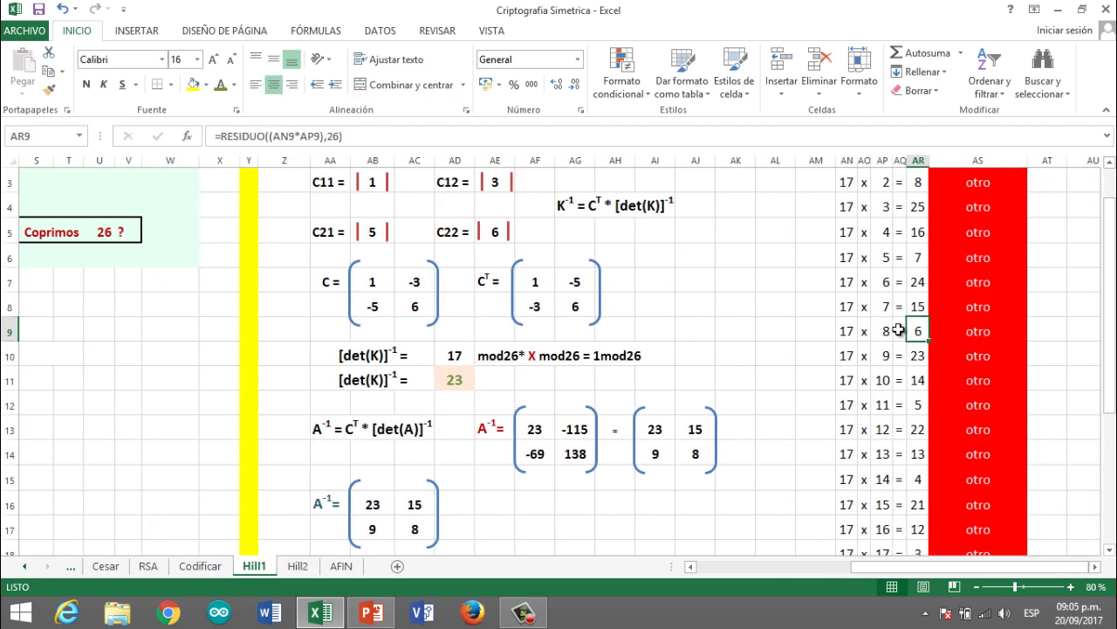
{"action": "key", "text": "Left"}
{"action": "key", "text": "Left"}
{"action": "key", "text": "Left"}
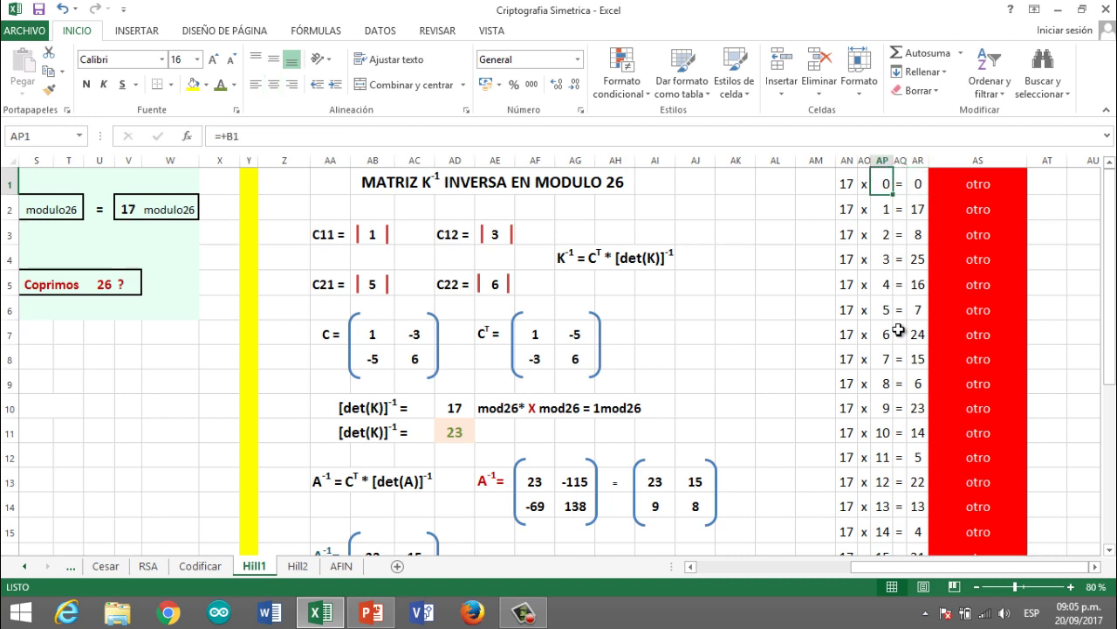
- Review the parts of the table's first row, from the AO1 multiplication sign to the AR1 residue
{"action": "key", "text": "Right"}
{"action": "key", "text": "Right"}
{"action": "key", "text": "Left"}
{"action": "key", "text": "Left"}
{"action": "key", "text": "Left"}
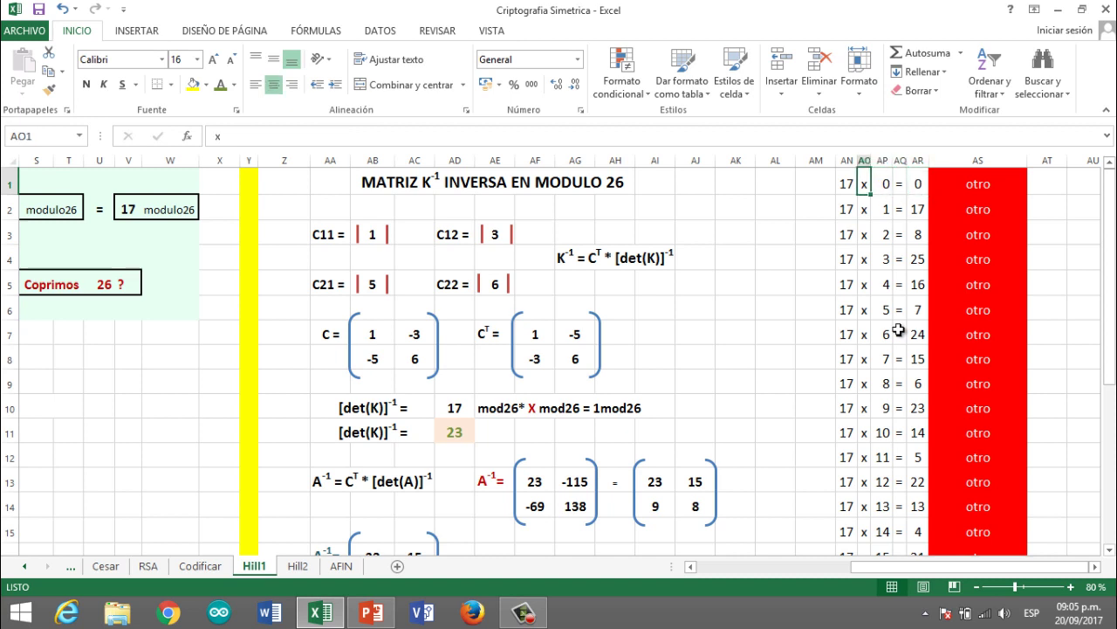
- Run through the candidate multipliers in column AP of the table and return to AP1
{"action": "key", "text": "Right"}
{"action": "key", "text": "Right"}
{"action": "key", "text": "Down"}
{"action": "key", "text": "Down"}
{"action": "key", "text": "Down"}
{"action": "key", "text": "Down"}
{"action": "key", "text": "Down"}
{"action": "key", "text": "Down"}
{"action": "key", "text": "Down"}
{"action": "key", "text": "Down"}
{"action": "key", "text": "Down"}
{"action": "key", "text": "Down"}
{"action": "key", "text": "Down"}
{"action": "key", "text": "Down"}
{"action": "key", "text": "Down"}
{"action": "key", "text": "Down"}
{"action": "key", "text": "Down"}
{"action": "key", "text": "Down"}
{"action": "key", "text": "Down"}
{"action": "key", "text": "Down"}
{"action": "key", "text": "Down"}
{"action": "key", "text": "Down"}
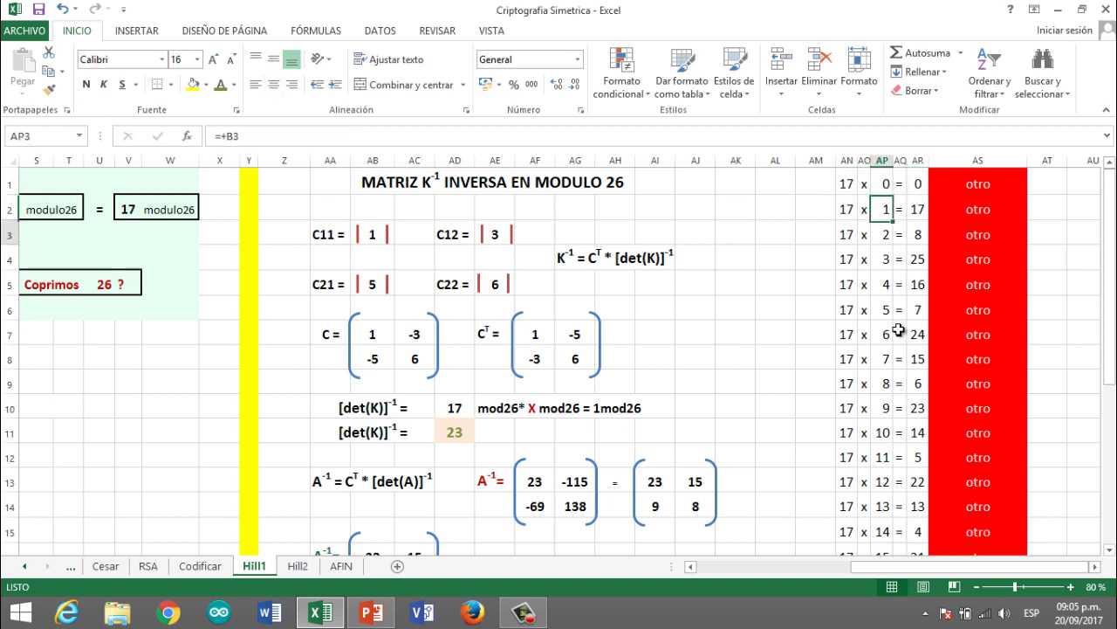
{"action": "key", "text": "Up"}
{"action": "key", "text": "Up"}
{"action": "key", "text": "Up"}
{"action": "key", "text": "Up"}
{"action": "key", "text": "Up"}
{"action": "key", "text": "Up"}
{"action": "key", "text": "Up"}
{"action": "key", "text": "Up"}
{"action": "key", "text": "Up"}
{"action": "key", "text": "Up"}
{"action": "key", "text": "Up"}
{"action": "key", "text": "Up"}
{"action": "key", "text": "Up"}
{"action": "key", "text": "Up"}
{"action": "key", "text": "Up"}
{"action": "key", "text": "Up"}
{"action": "key", "text": "Up"}
{"action": "key", "text": "Up"}
{"action": "key", "text": "Up"}
{"action": "key", "text": "Up"}
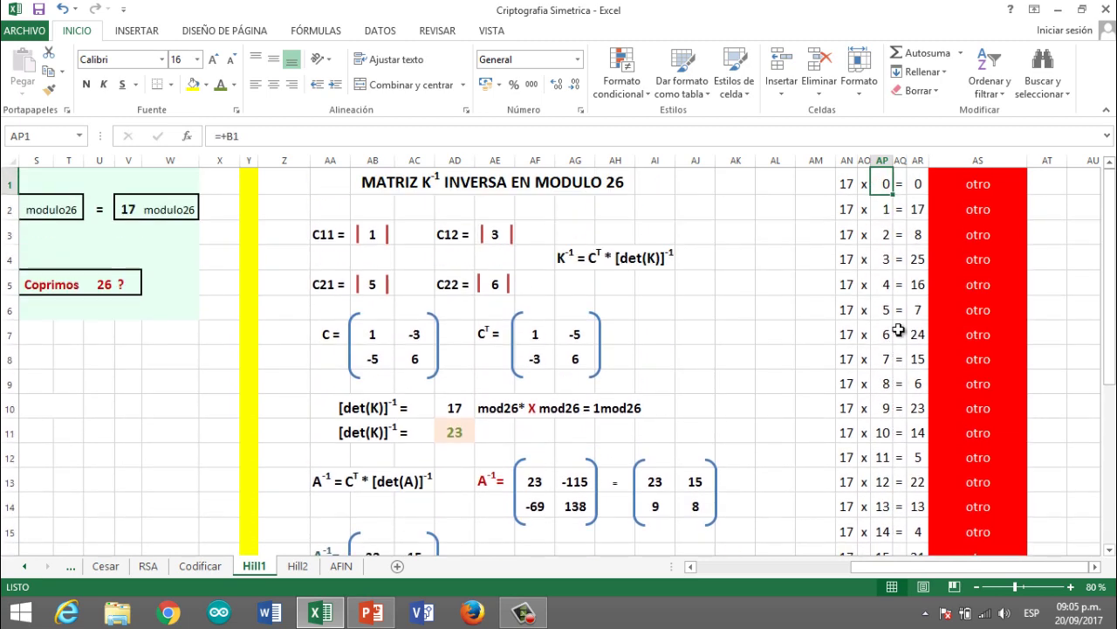
- Examine the modulo 26 residues in column AR from AR1 down to the row marked SELECCIONADO, AR24
{"action": "key", "text": "Right"}
{"action": "key", "text": "Right"}
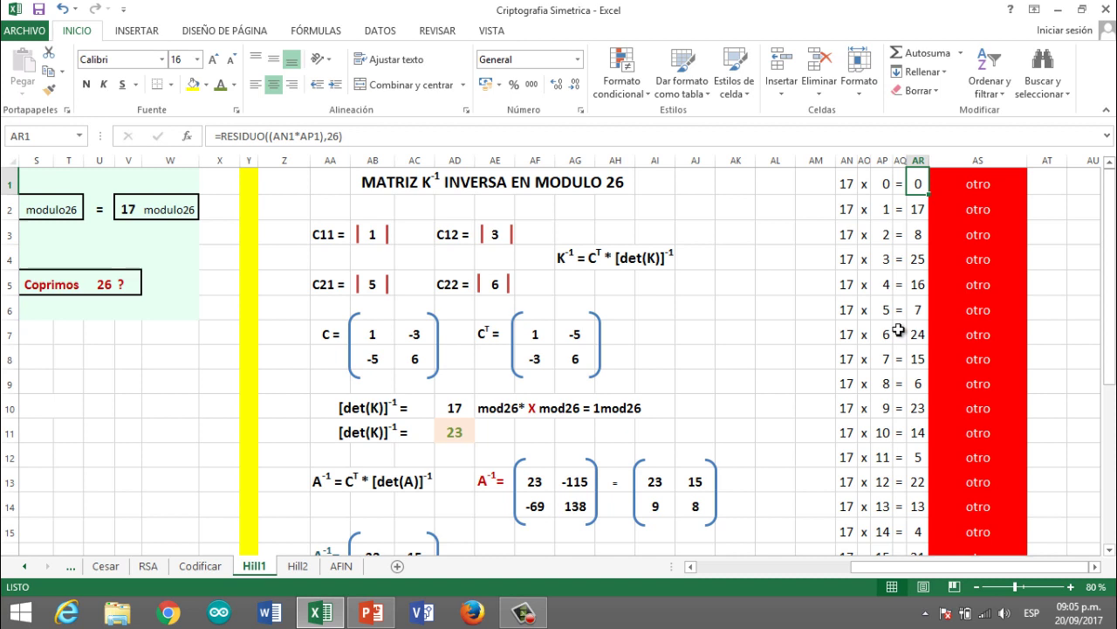
{"action": "key", "text": "Down"}
{"action": "key", "text": "Down"}
{"action": "key", "text": "Down"}
{"action": "key", "text": "Down"}
{"action": "key", "text": "Down"}
{"action": "key", "text": "Down"}
{"action": "key", "text": "Down"}
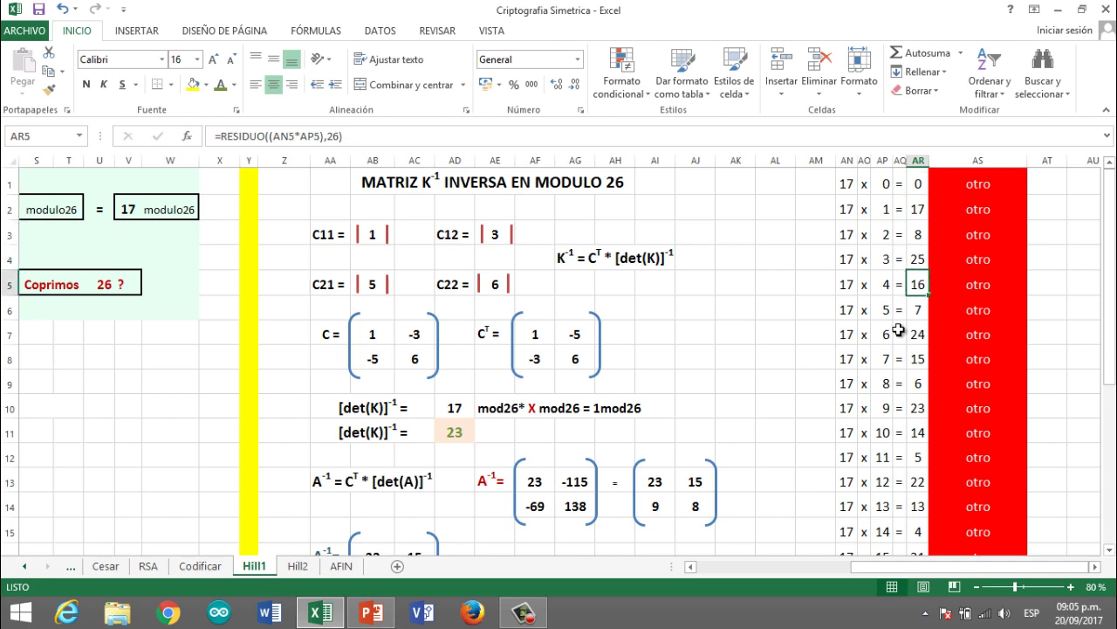
{"action": "key", "text": "Down"}
{"action": "key", "text": "Down"}
{"action": "key", "text": "Down"}
{"action": "key", "text": "Down"}
{"action": "key", "text": "Down"}
{"action": "key", "text": "Down"}
{"action": "key", "text": "Down"}
{"action": "key", "text": "Down"}
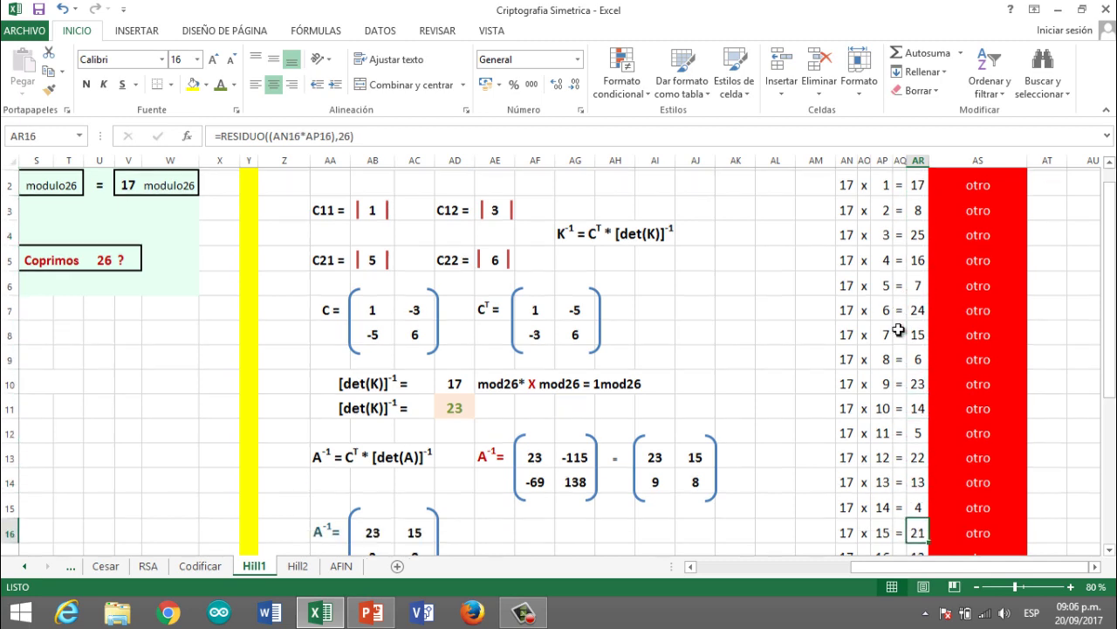
{"action": "key", "text": "Down"}
{"action": "key", "text": "Down"}
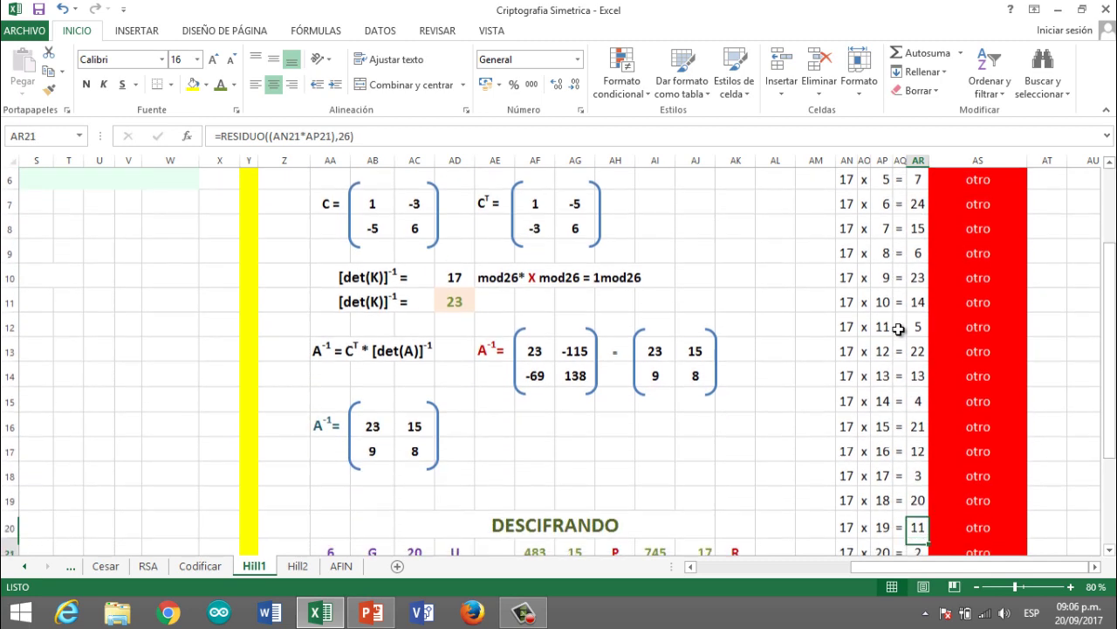
{"action": "key", "text": "Down"}
{"action": "key", "text": "Down"}
{"action": "key", "text": "Down"}
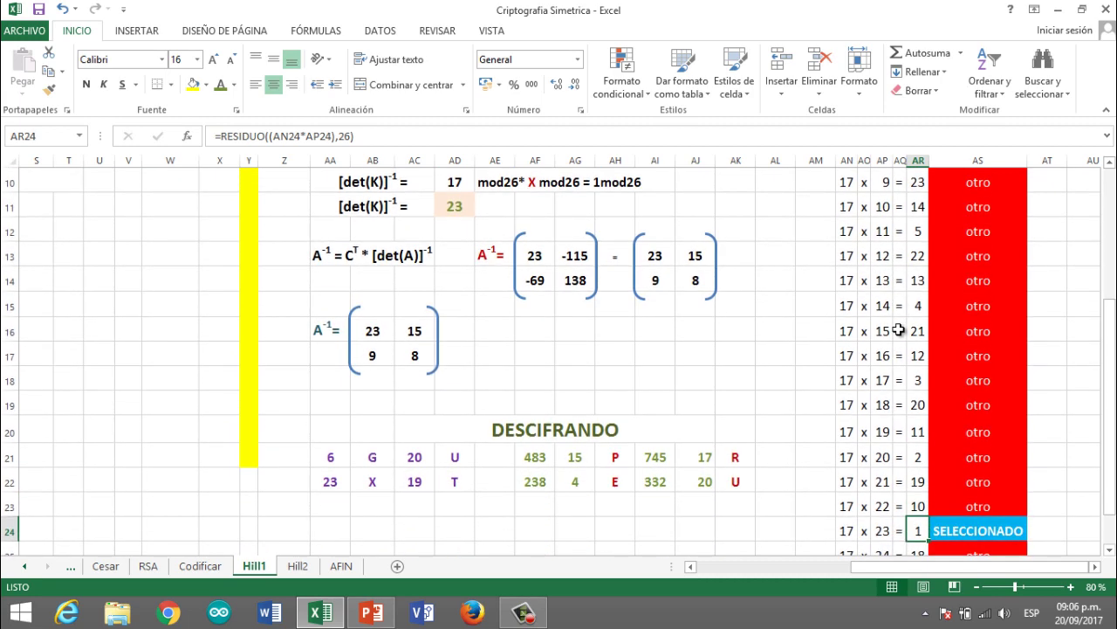
- Highlight the multiplier in AP24 with a yellow fill
{"action": "key", "text": "Left"}
{"action": "key", "text": "Left"}
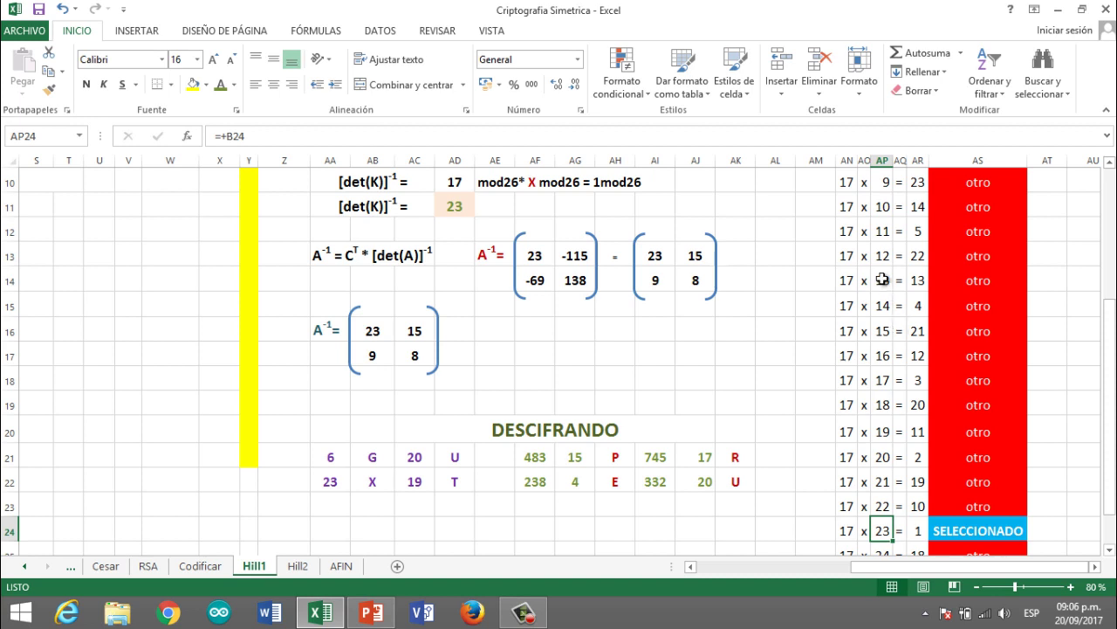
{"action": "left_click", "coordinate": [193, 85]}
- Review the row 24 multiplication from the determinant in AN24 to the residue in AR24
{"action": "key", "text": "Left"}
{"action": "key", "text": "Left"}
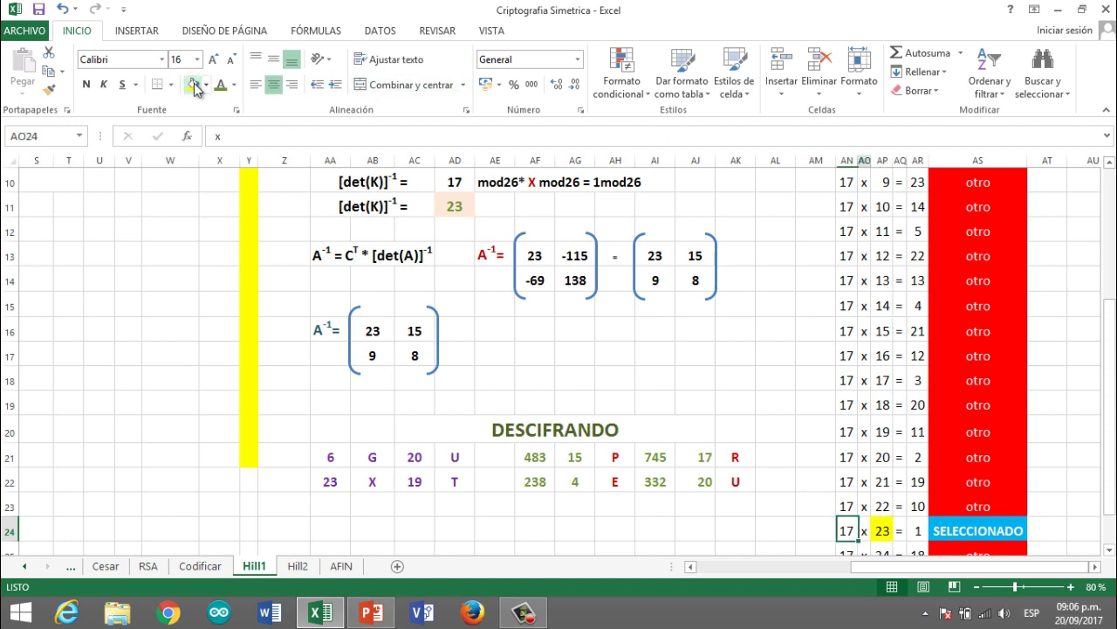
{"action": "key", "text": "Right"}
{"action": "key", "text": "Right"}
{"action": "key", "text": "Right"}
{"action": "key", "text": "Right"}
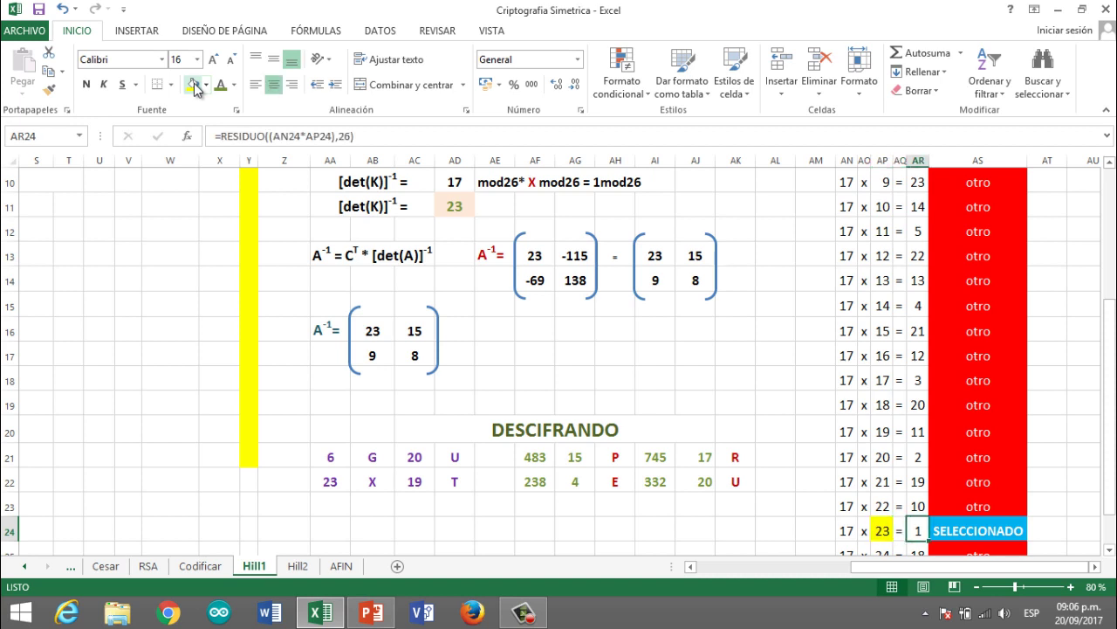
- Check the remaining residues down to AR26 and return to the highlighted multiplier in AP24
{"action": "key", "text": "Down"}
{"action": "key", "text": "Down"}
{"action": "key", "text": "Up"}
{"action": "key", "text": "Up"}
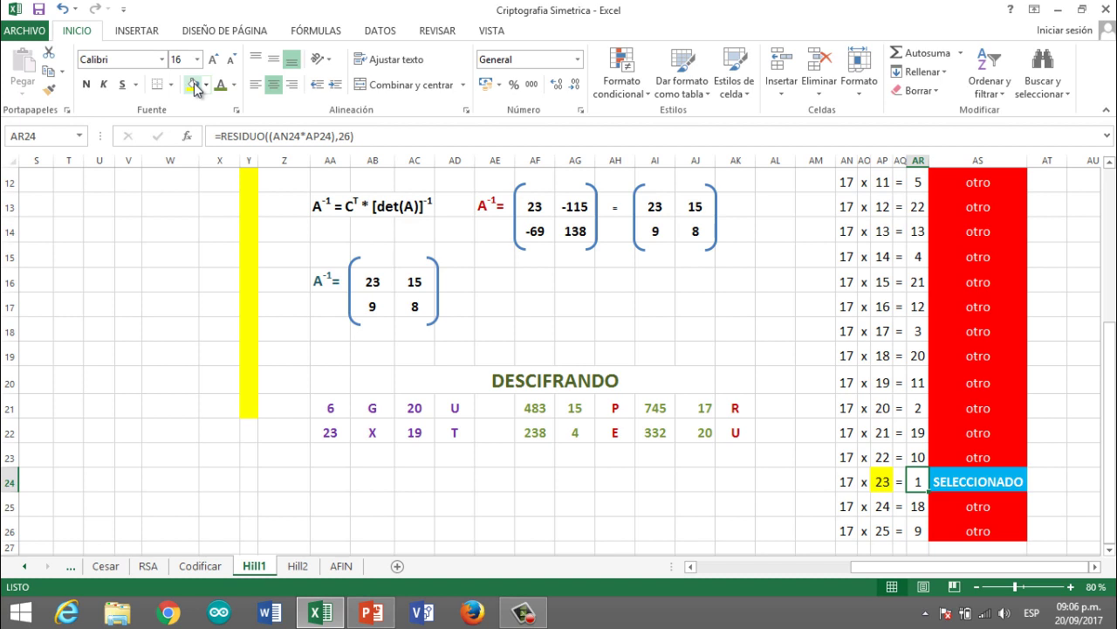
{"action": "key", "text": "Left"}
{"action": "key", "text": "Left"}
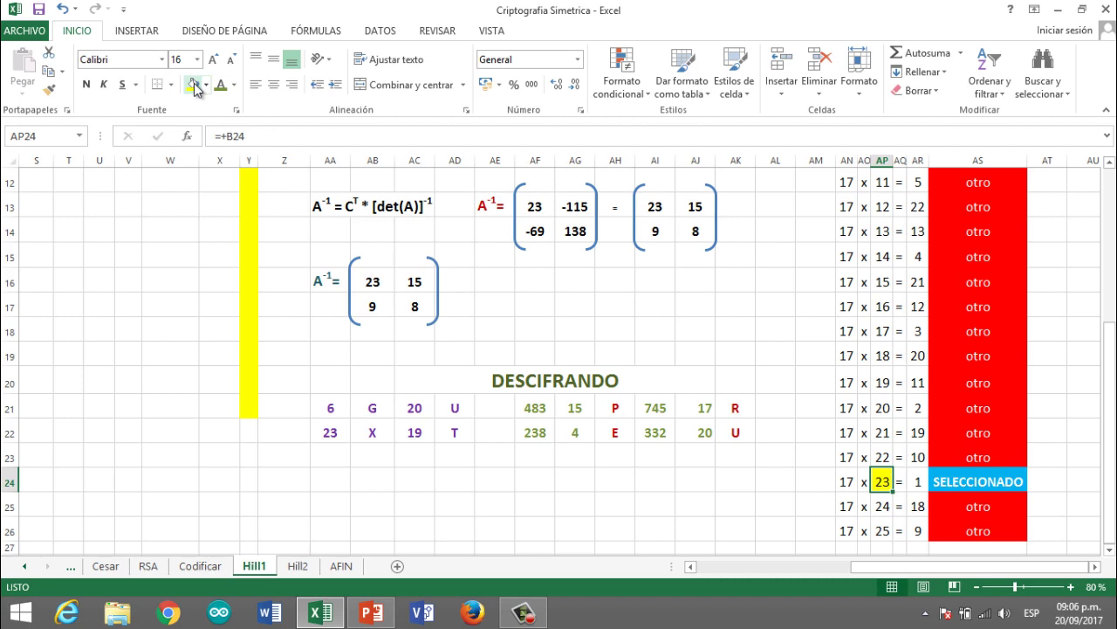
- Move from the multiplication table to the inverse matrix formula in AA13
{"action": "key", "text": "Up"}
{"action": "key", "text": "Up"}
{"action": "key", "text": "Up"}
{"action": "key", "text": "Up"}
{"action": "key", "text": "Up"}
{"action": "key", "text": "Up"}
{"action": "key", "text": "Up"}
{"action": "key", "text": "Up"}
{"action": "key", "text": "Up"}
{"action": "key", "text": "Up"}
{"action": "key", "text": "Up"}
{"action": "key", "text": "Up"}
{"action": "key", "text": "Up"}
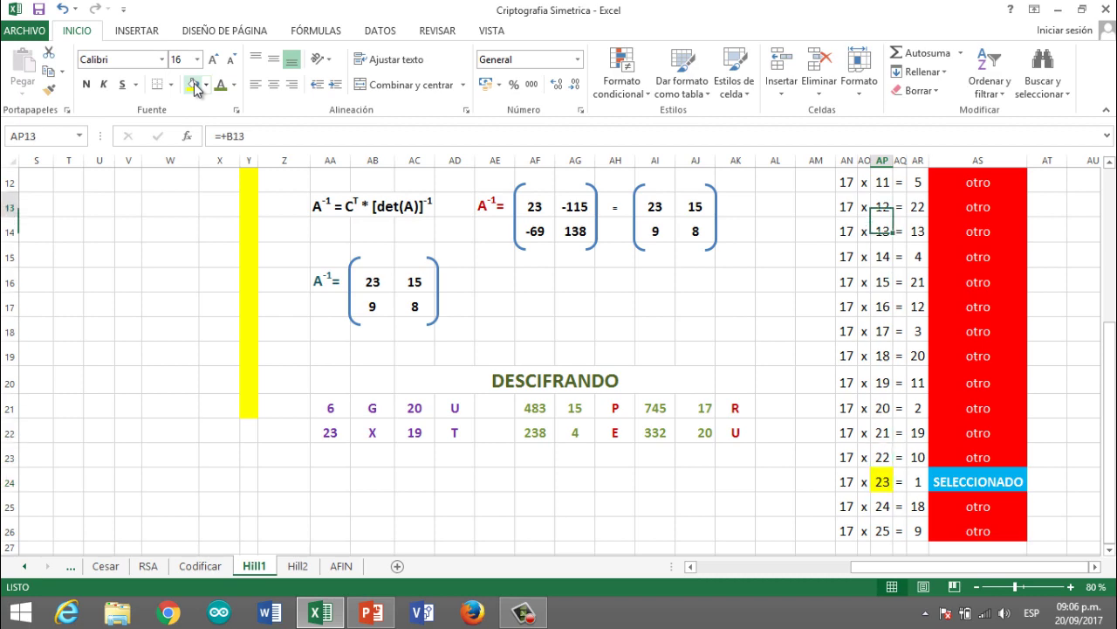
{"action": "key", "text": "Left"}
{"action": "key", "text": "Left"}
{"action": "key", "text": "Up"}
{"action": "key", "text": "Up"}
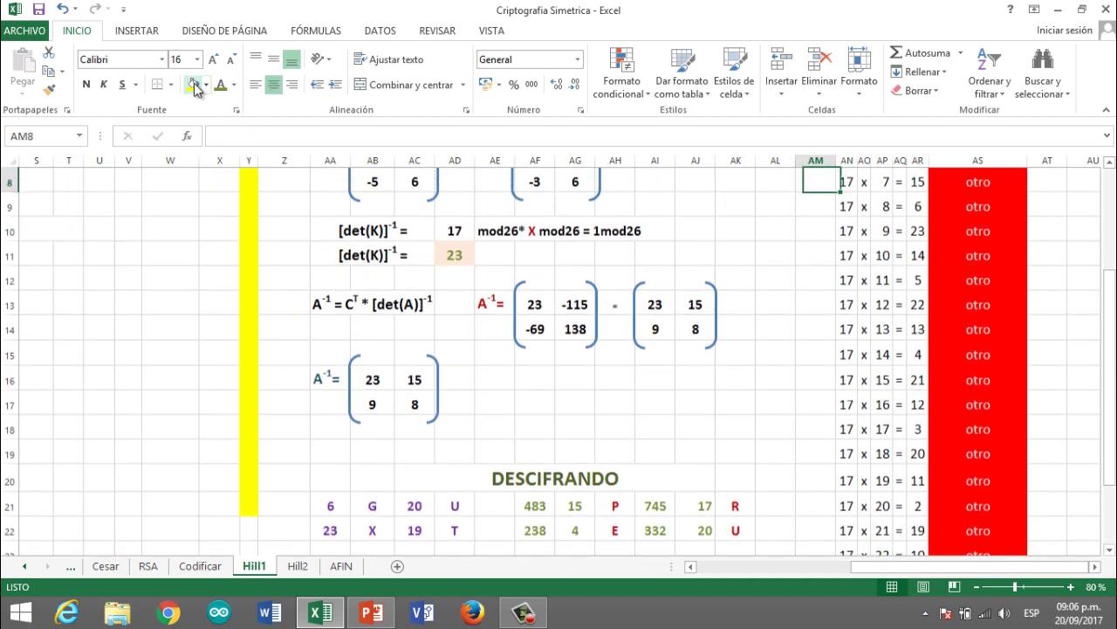
{"action": "key", "text": "Left"}
{"action": "key", "text": "Left"}
{"action": "key", "text": "Left"}
{"action": "key", "text": "Left"}
{"action": "key", "text": "Left"}
{"action": "key", "text": "Left"}
{"action": "key", "text": "Left"}
{"action": "key", "text": "Left"}
{"action": "key", "text": "Left"}
{"action": "key", "text": "Left"}
{"action": "key", "text": "Left"}
{"action": "key", "text": "Left"}
{"action": "key", "text": "Left"}
{"action": "key", "text": "Left"}
{"action": "key", "text": "Down"}
{"action": "key", "text": "Down"}
{"action": "key", "text": "Down"}
{"action": "key", "text": "Down"}
{"action": "key", "text": "Down"}
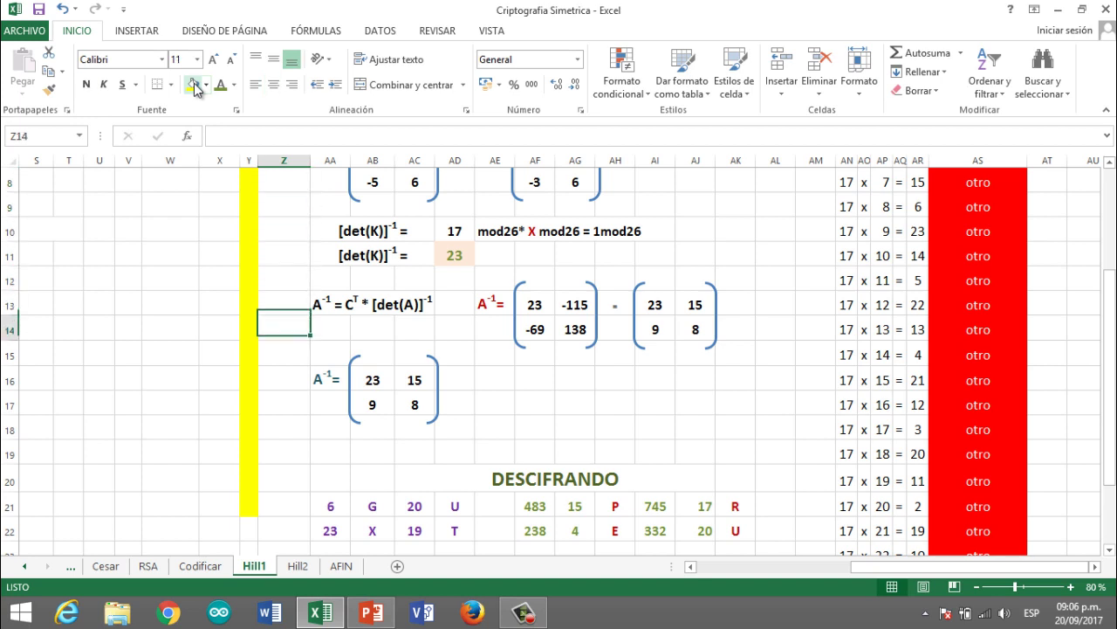
{"action": "key", "text": "Up"}
{"action": "key", "text": "Up"}
{"action": "key", "text": "Right"}
{"action": "key", "text": "Right"}
{"action": "key", "text": "Down"}
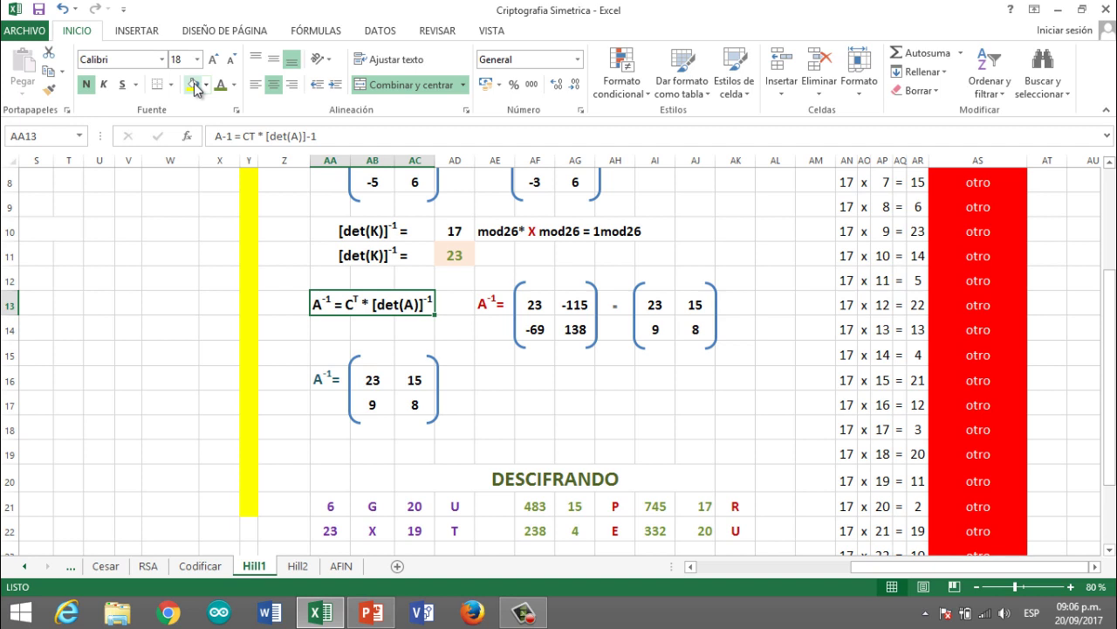
- Review the inverse matrix formula in AA13 and move along row 13 to the matrix label in AE13
{"action": "key", "text": "Right"}
{"action": "key", "text": "Left"}
{"action": "key", "text": "Left"}
{"action": "key", "text": "Right"}
{"action": "key", "text": "Right"}
{"action": "key", "text": "Right"}
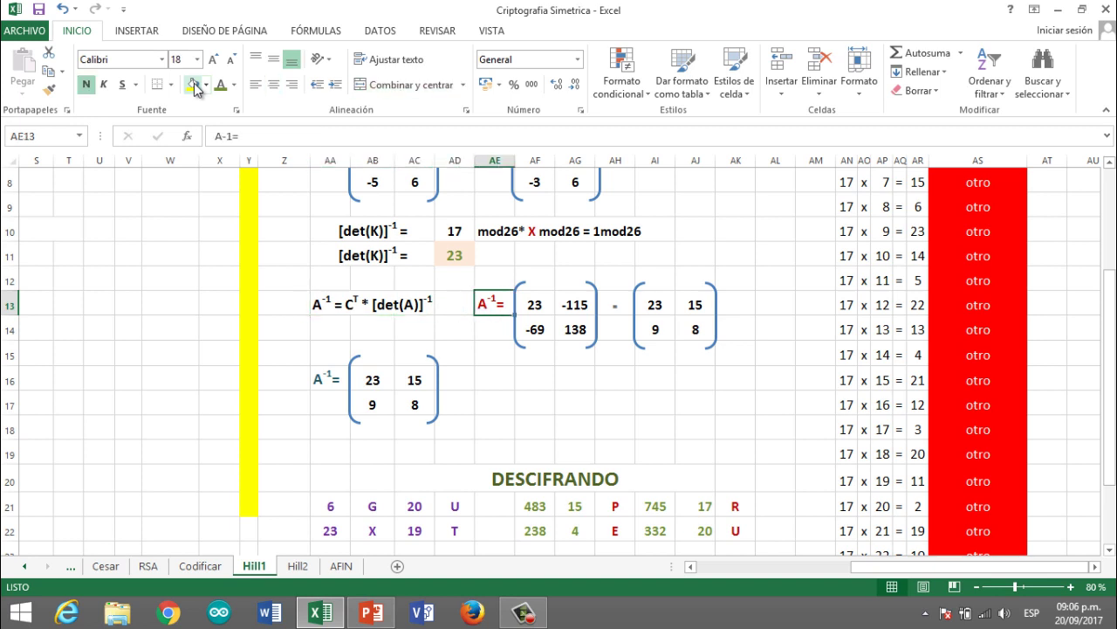
- Move up from the matrix label in AE13 to review the cofactor C12 in AE3
{"action": "key", "text": "Up"}
{"action": "key", "text": "Up"}
{"action": "key", "text": "Up"}
{"action": "key", "text": "Up"}
{"action": "key", "text": "Up"}
{"action": "key", "text": "Up"}
{"action": "key", "text": "Up"}
{"action": "key", "text": "Up"}
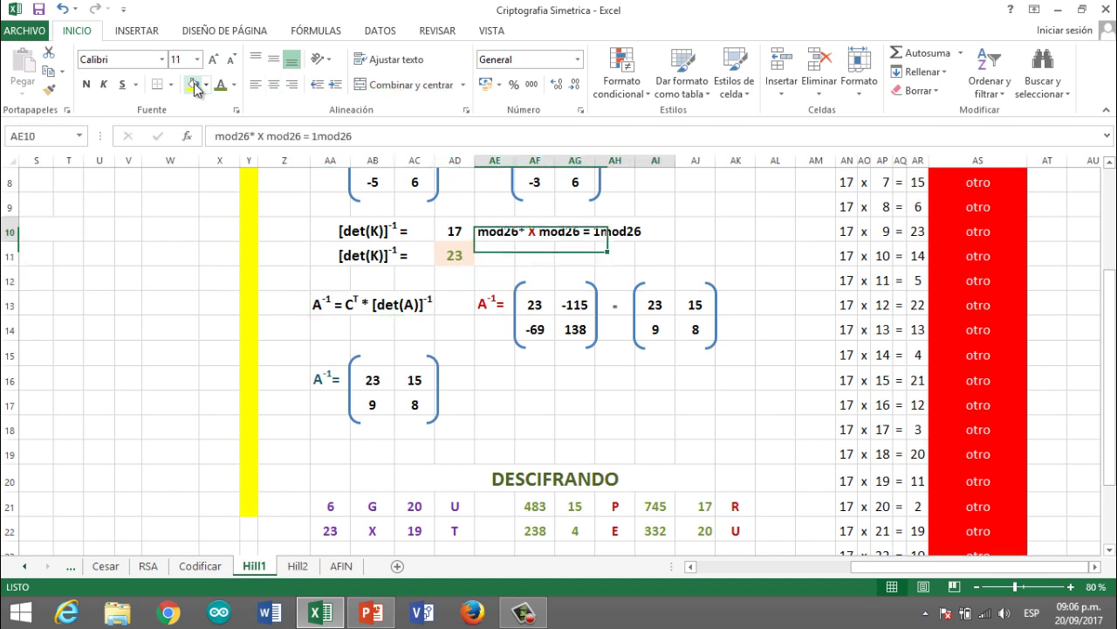
{"action": "key", "text": "Up"}
{"action": "key", "text": "Up"}
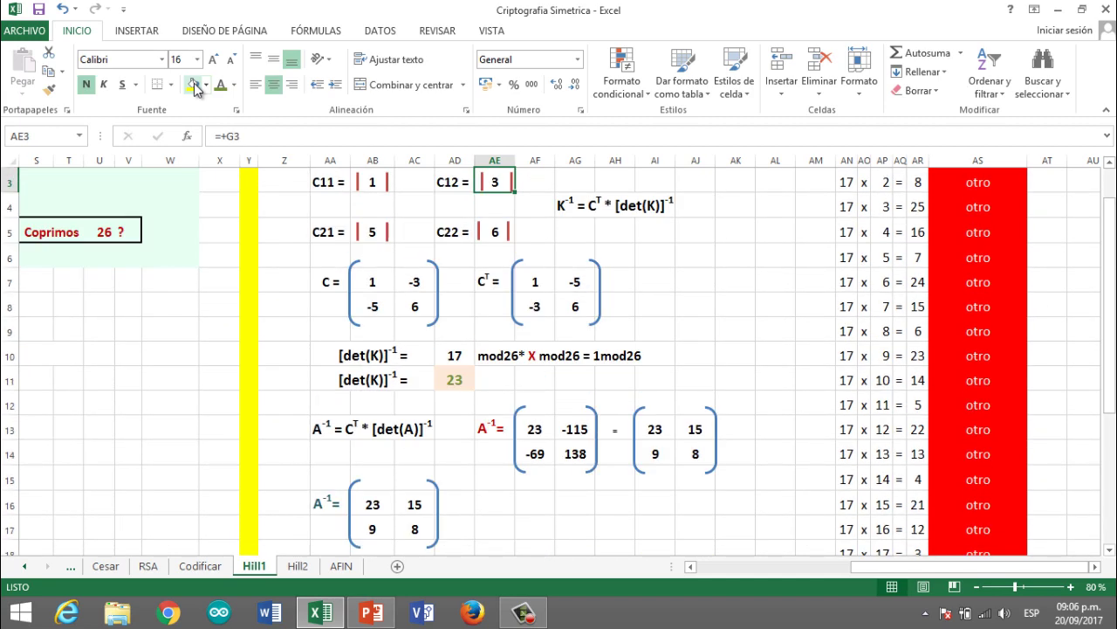
- Return to the inverse matrix formula in AA13 and open it for editing
{"action": "key", "text": "Down"}
{"action": "key", "text": "Down"}
{"action": "key", "text": "Down"}
{"action": "key", "text": "Down"}
{"action": "key", "text": "Down"}
{"action": "key", "text": "Down"}
{"action": "key", "text": "Down"}
{"action": "key", "text": "Down"}
{"action": "key", "text": "Down"}
{"action": "key", "text": "Down"}
{"action": "key", "text": "Left"}
{"action": "key", "text": "Left"}
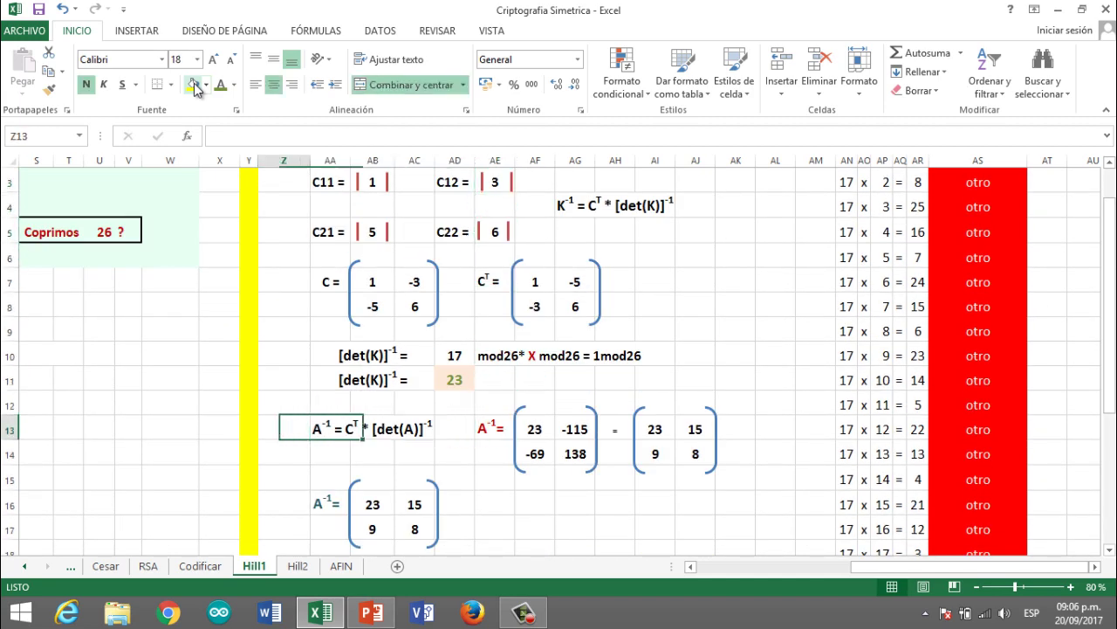
{"action": "key", "text": "F2"}
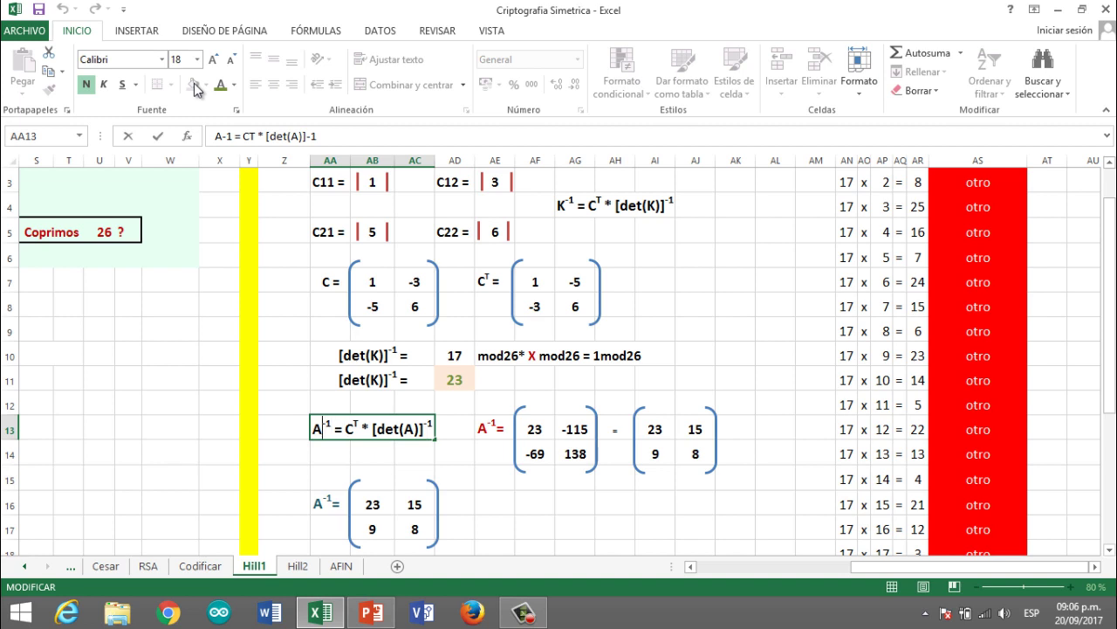
{"action": "key", "text": "Home"}
{"action": "key", "text": "Delete"}
{"action": "type", "text": "K"}
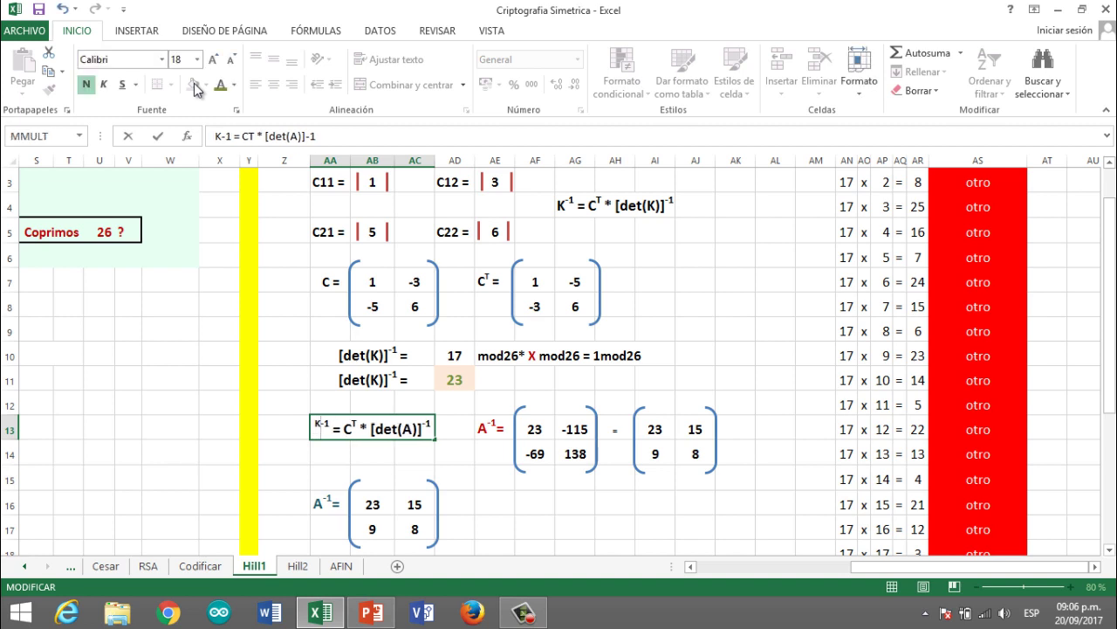
{"action": "key", "text": "BackSpace"}
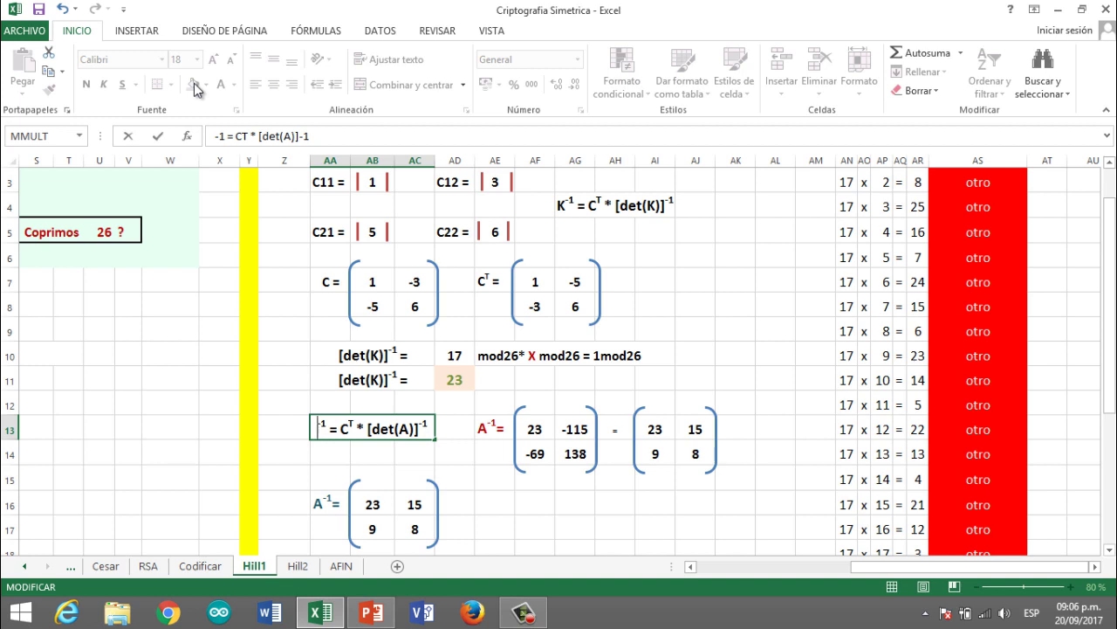
{"action": "type", "text": "A"}
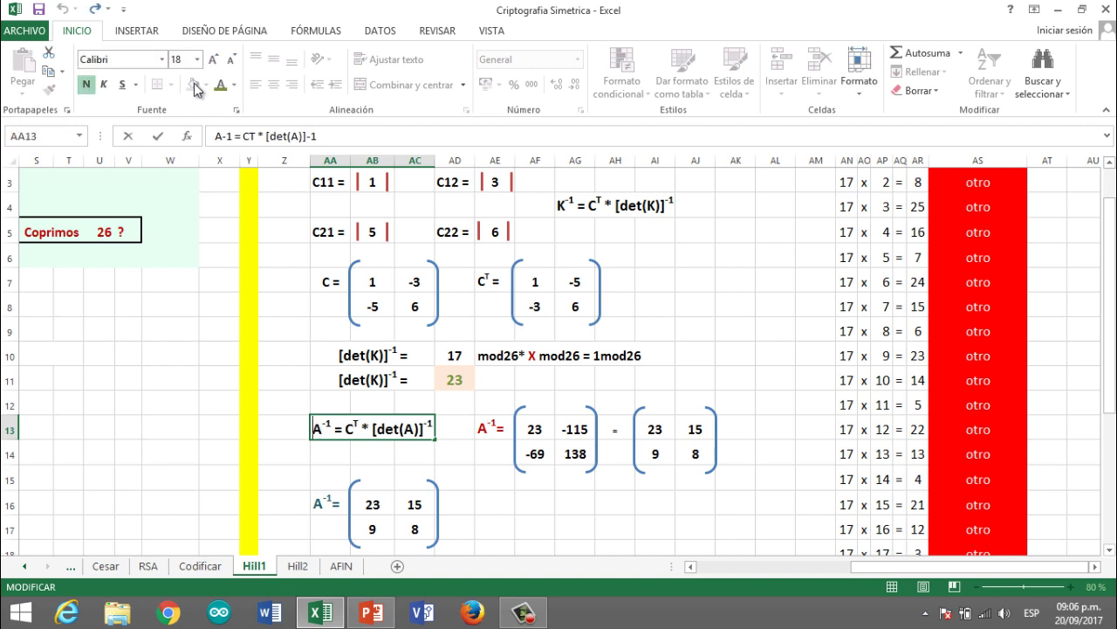
- Replace the leading A with a full-size K in the inverse matrix formula in AA13
{"action": "type", "text": "K"}
{"action": "key", "text": "Delete"}
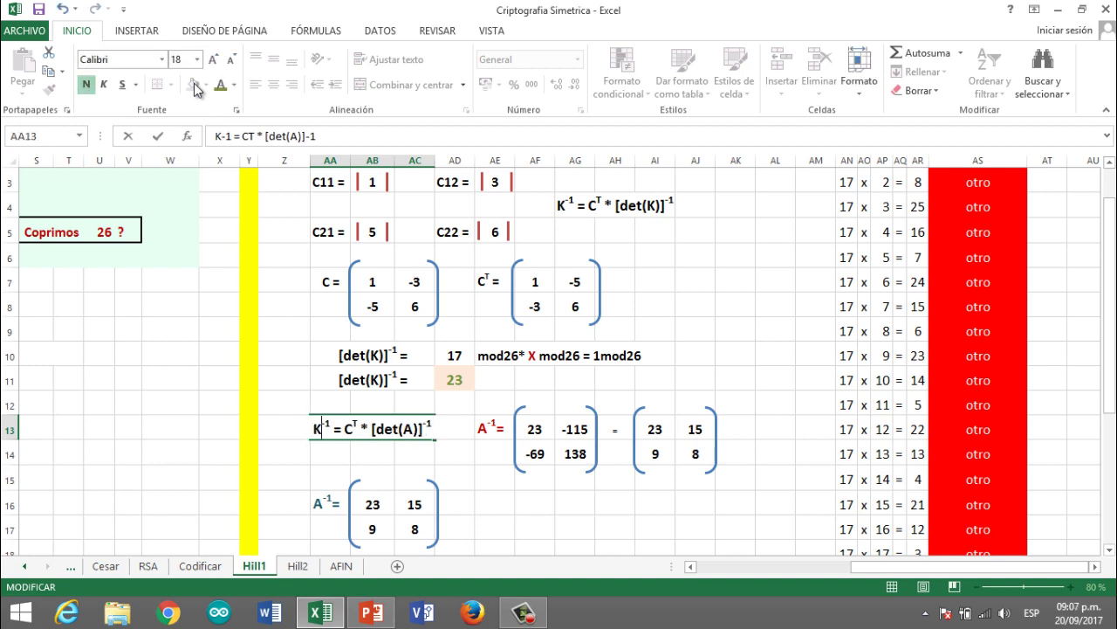
{"action": "key", "text": "Return"}
- Change the red matrix label in AE13 from A to K, keeping the superscript -1
{"action": "key", "text": "Up"}
{"action": "key", "text": "Right"}
{"action": "key", "text": "Right"}
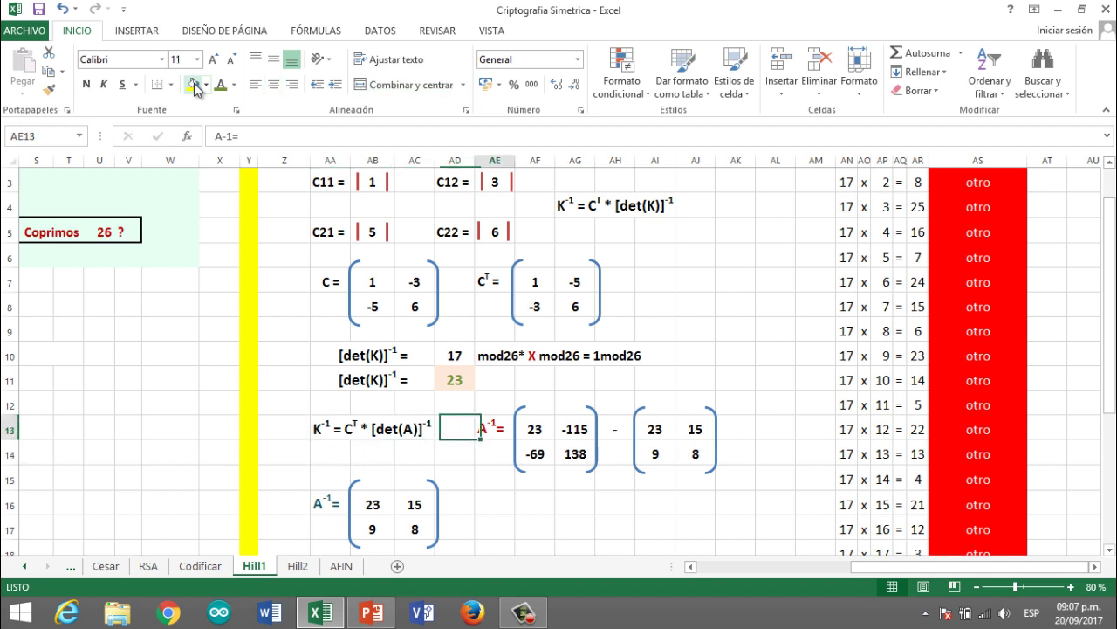
{"action": "key", "text": "F2"}
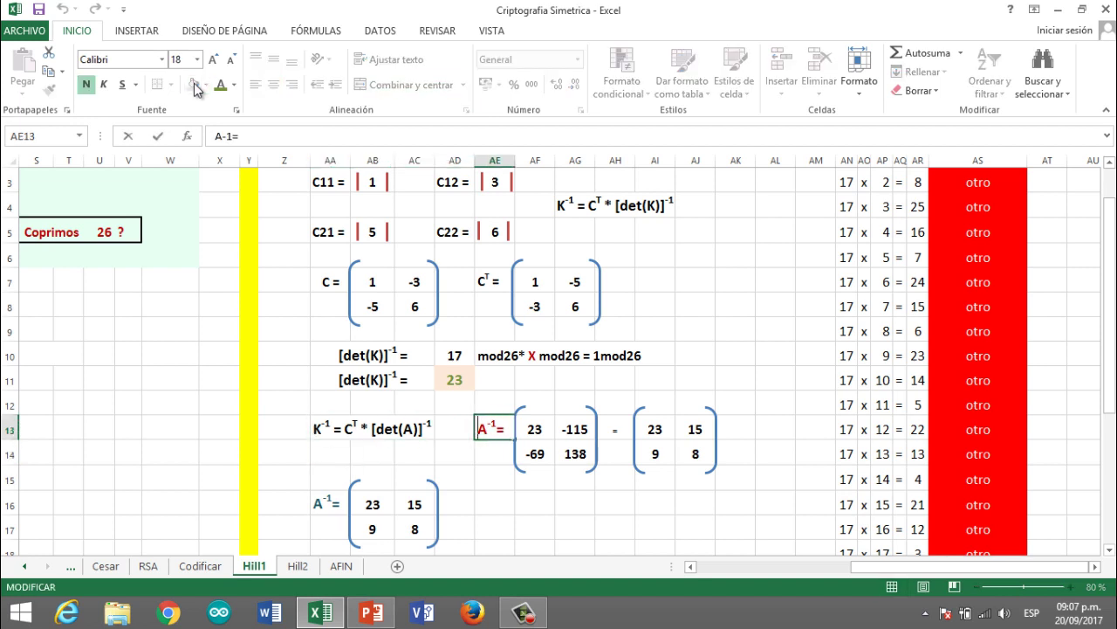
{"action": "key", "text": "Home"}
{"action": "type", "text": "K"}
{"action": "key", "text": "Delete"}
{"action": "key", "text": "Return"}
- Review the product formulas in AF13:AG14 that multiply the transposed cofactors by the determinant's inverse
{"action": "key", "text": "Up"}
{"action": "key", "text": "Right"}
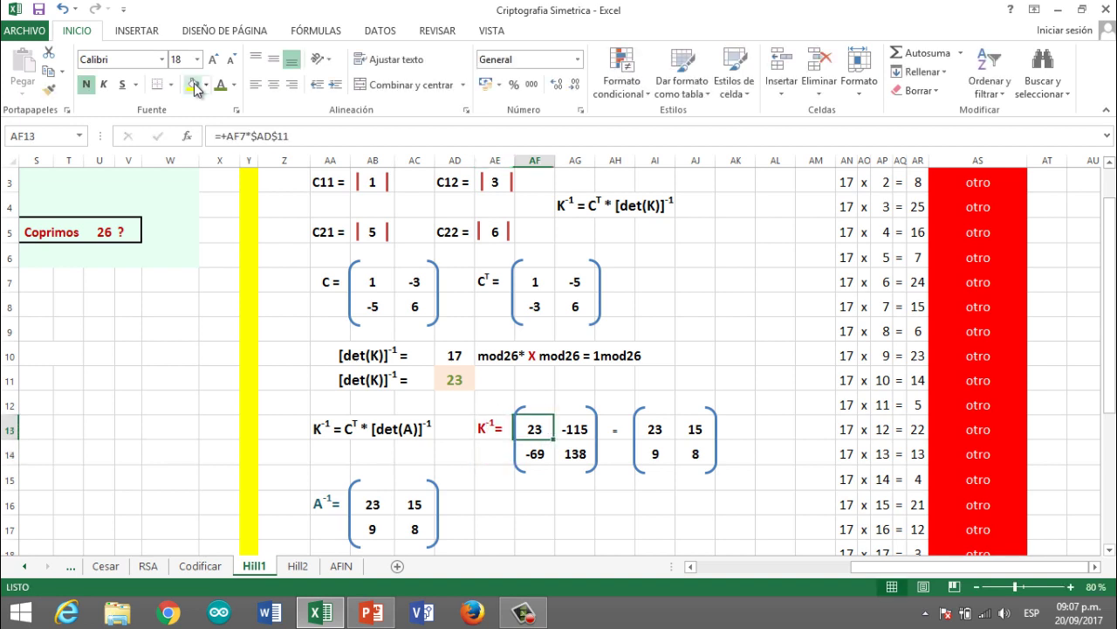
{"action": "key", "text": "Right"}
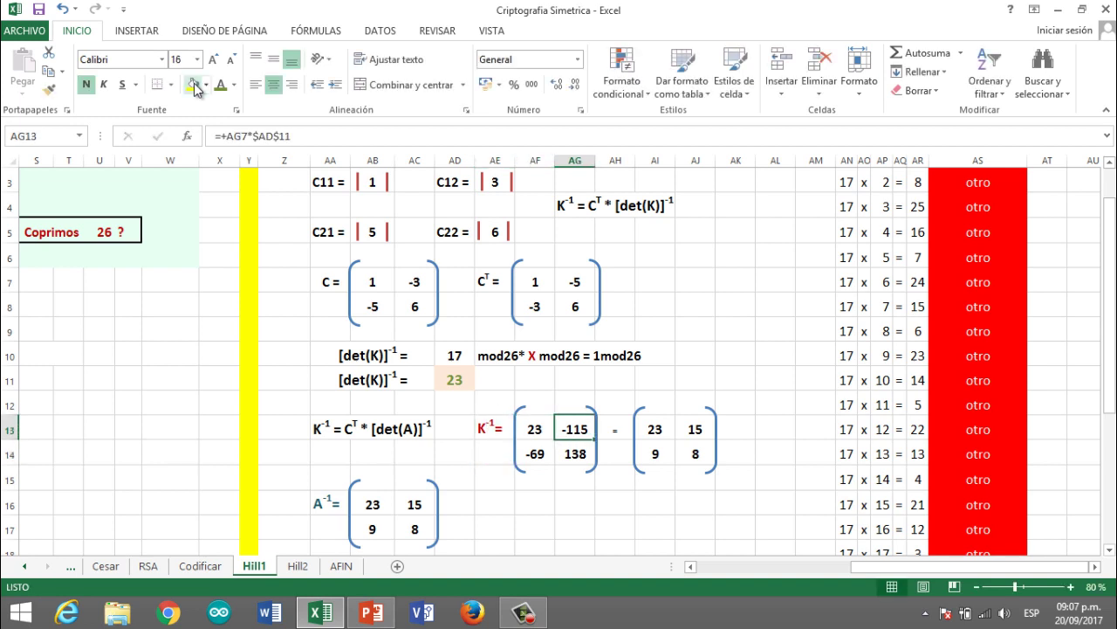
{"action": "key", "text": "Down"}
{"action": "key", "text": "Left"}
{"action": "key", "text": "Left"}
{"action": "key", "text": "Right"}
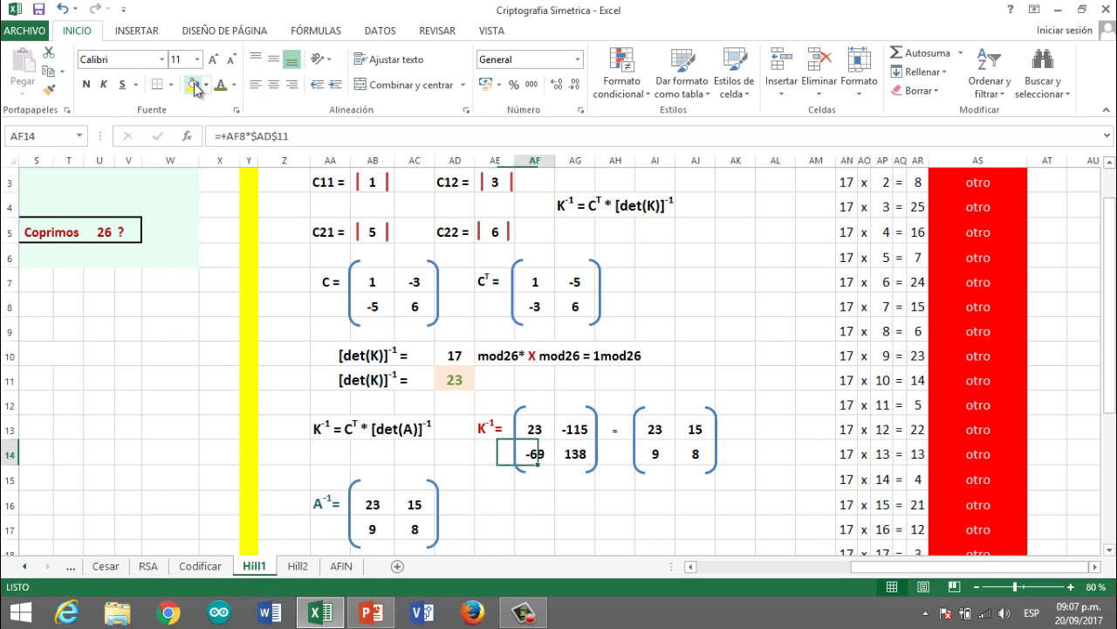
{"action": "key", "text": "Right"}
{"action": "key", "text": "Right"}
{"action": "key", "text": "Left"}
{"action": "key", "text": "Up"}
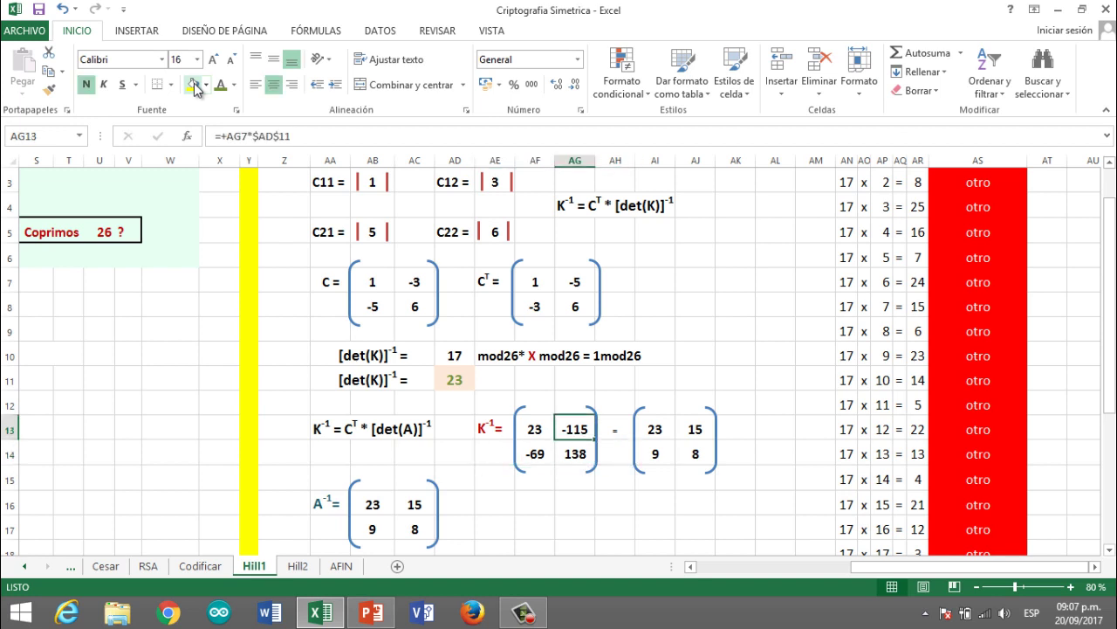
- Compare the products in row 13 with the modulo 26 residue formula in AI13
{"action": "key", "text": "Right"}
{"action": "key", "text": "Right"}
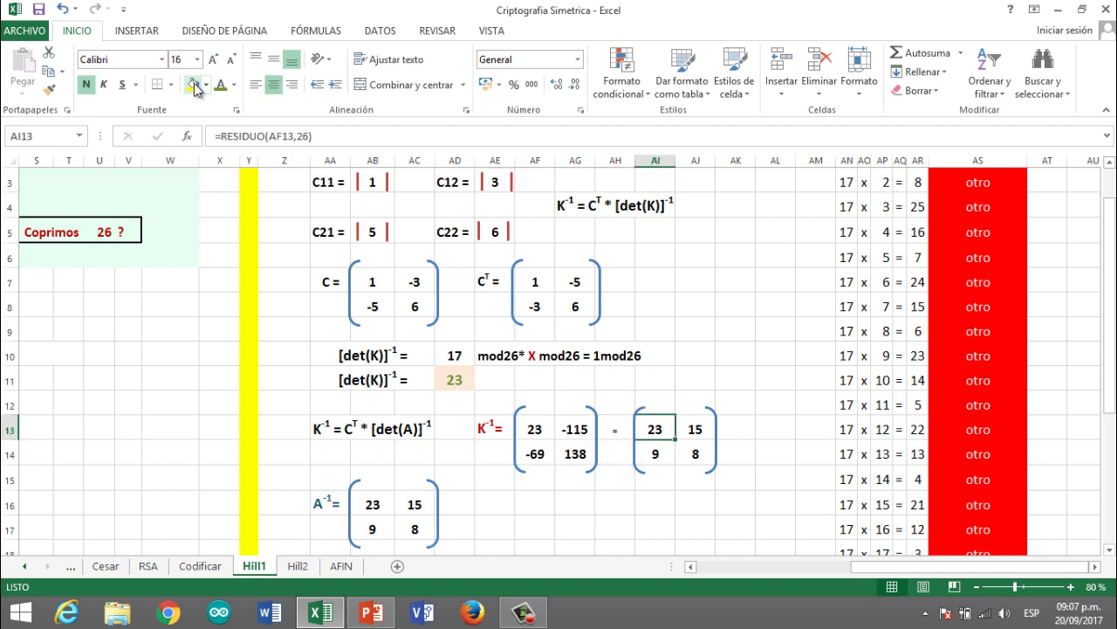
{"action": "key", "text": "Left"}
{"action": "key", "text": "Left"}
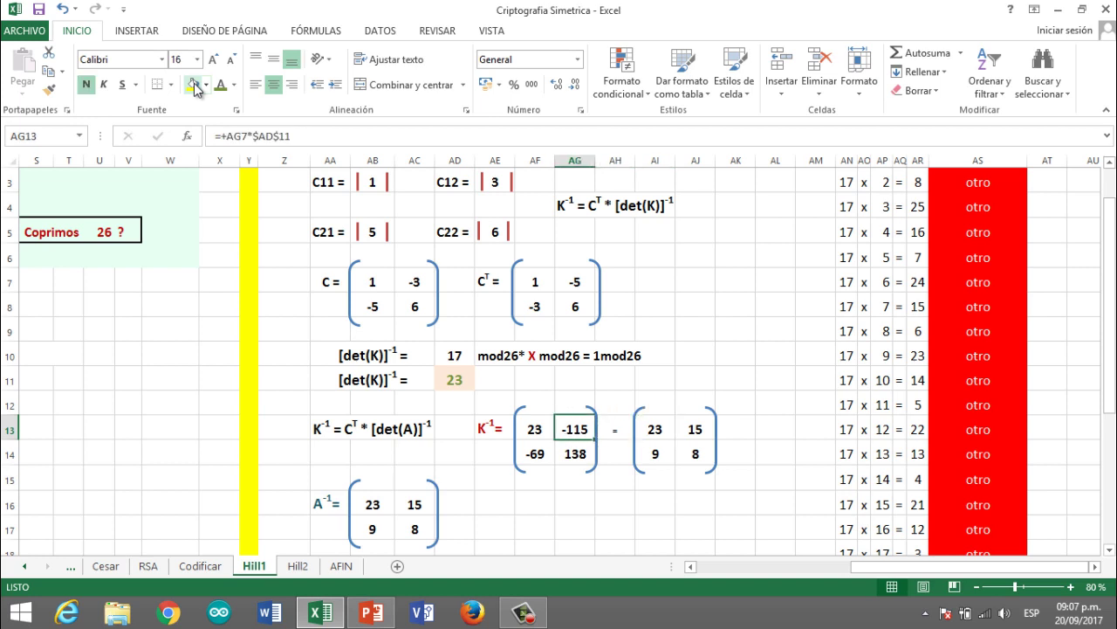
{"action": "key", "text": "Left"}
{"action": "key", "text": "Right"}
{"action": "key", "text": "Right"}
{"action": "key", "text": "Right"}
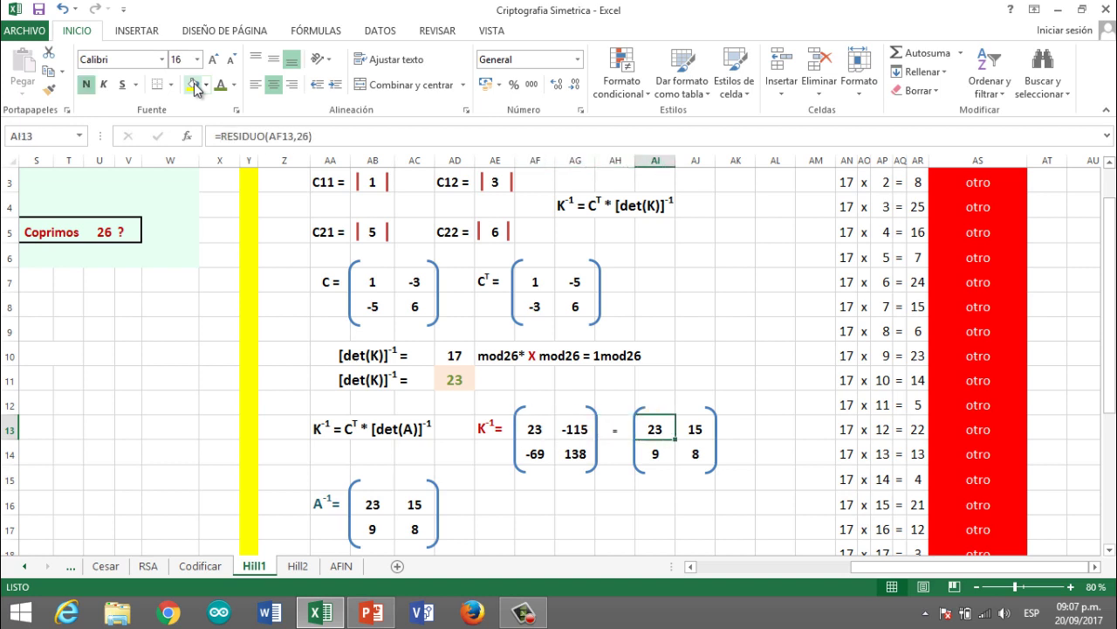
{"action": "key", "text": "Right"}
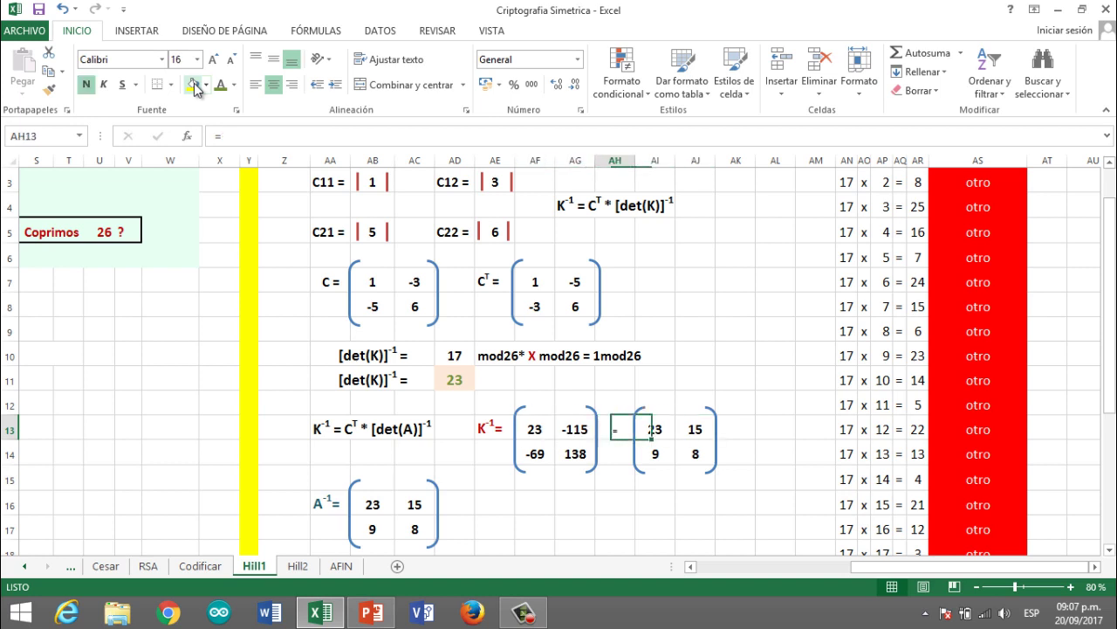
{"action": "key", "text": "Left"}
{"action": "key", "text": "Right"}
{"action": "key", "text": "Left"}
{"action": "key", "text": "Left"}
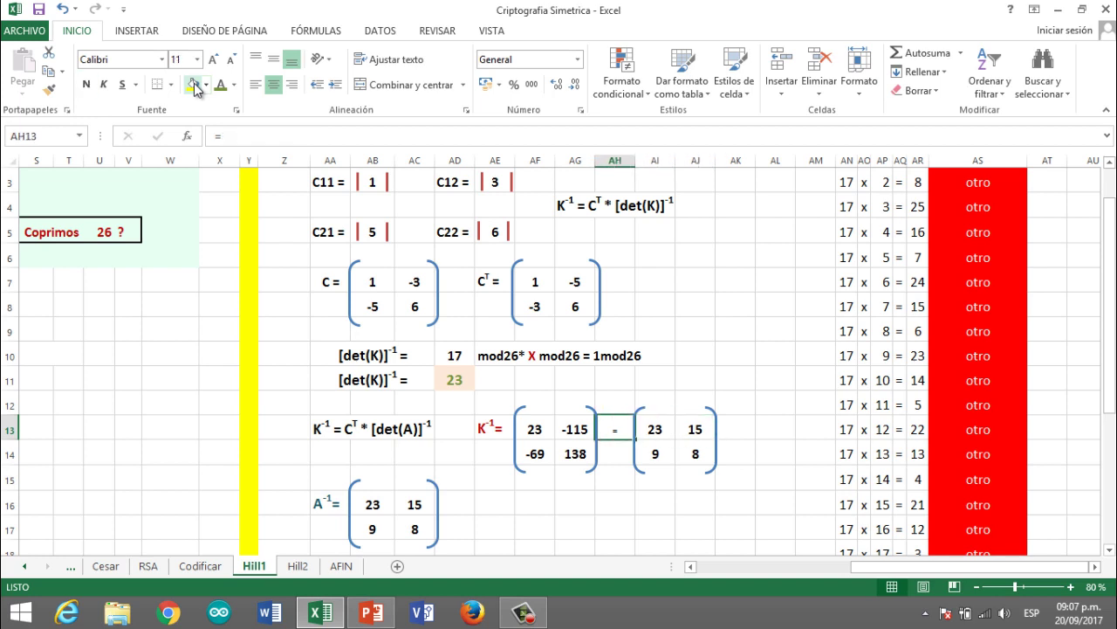
- Check the second row of the residue matrix in AI14:AJ14
{"action": "key", "text": "Right"}
{"action": "key", "text": "Right"}
{"action": "key", "text": "Right"}
{"action": "key", "text": "Down"}
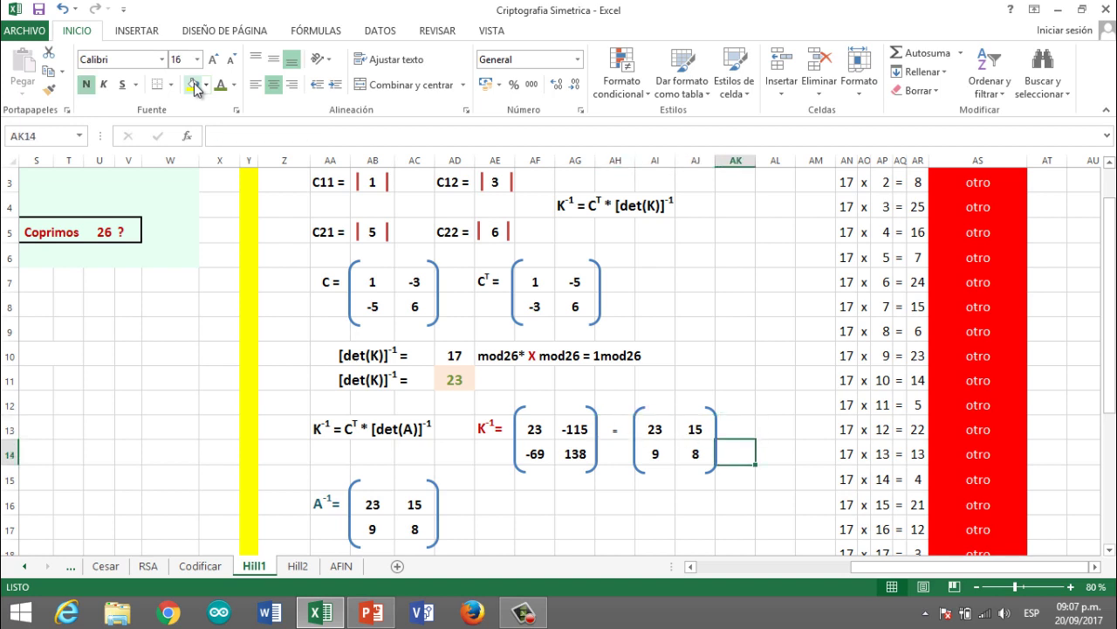
{"action": "key", "text": "Left"}
{"action": "key", "text": "Left"}
{"action": "key", "text": "Right"}
- Change the label of the final inverse matrix in AA16 from A to K, keeping the superscript -1
{"action": "key", "text": "Down"}
{"action": "key", "text": "Down"}
{"action": "key", "text": "Down"}
{"action": "key", "text": "Down"}
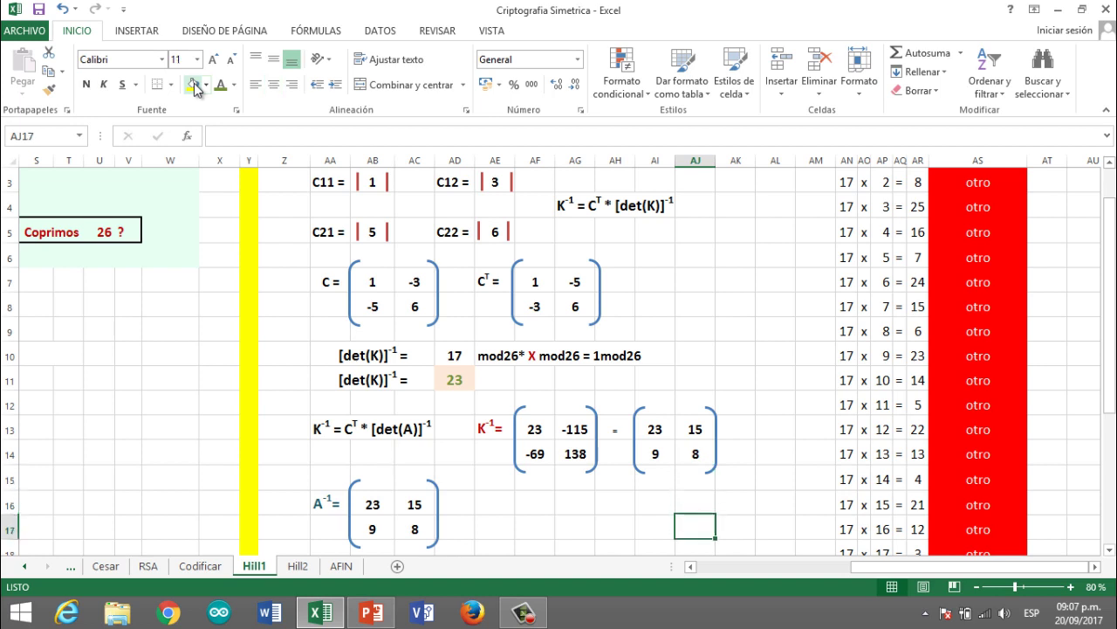
{"action": "key", "text": "Left"}
{"action": "key", "text": "Left"}
{"action": "key", "text": "Left"}
{"action": "key", "text": "Left"}
{"action": "key", "text": "Left"}
{"action": "key", "text": "Left"}
{"action": "key", "text": "Left"}
{"action": "key", "text": "Left"}
{"action": "key", "text": "Left"}
{"action": "key", "text": "Left"}
{"action": "key", "text": "Up"}
{"action": "key", "text": "Up"}
{"action": "key", "text": "Right"}
{"action": "key", "text": "Right"}
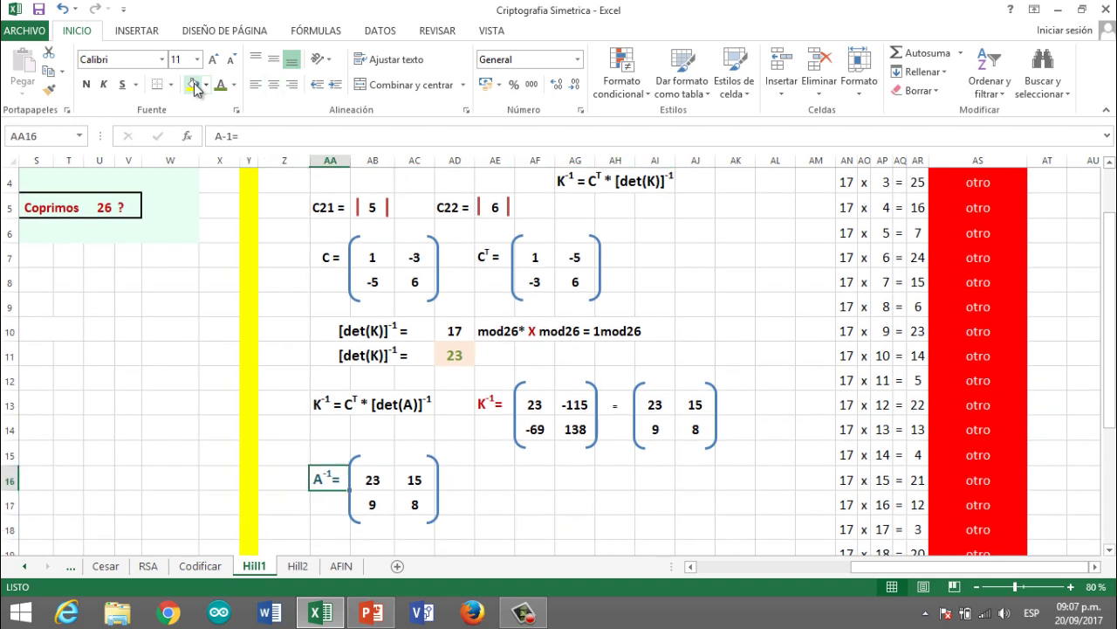
{"action": "key", "text": "F2"}
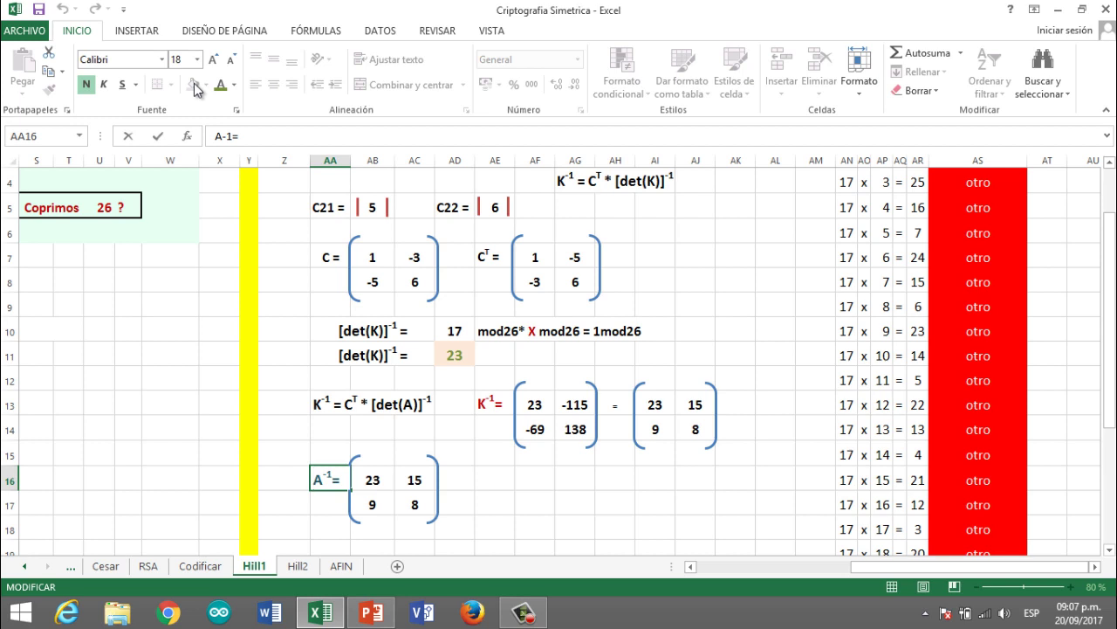
{"action": "type", "text": "k"}
{"action": "key", "text": "BackSpace"}
{"action": "type", "text": "K"}
{"action": "key", "text": "Delete"}
{"action": "key", "text": "Return"}
- Fill the final inverse matrix block AA15:AD18 with yellow
{"action": "key", "text": "Up"}
{"action": "key", "text": "Up"}
{"action": "key", "text": "shift+Down"}
{"action": "key", "text": "shift+Down"}
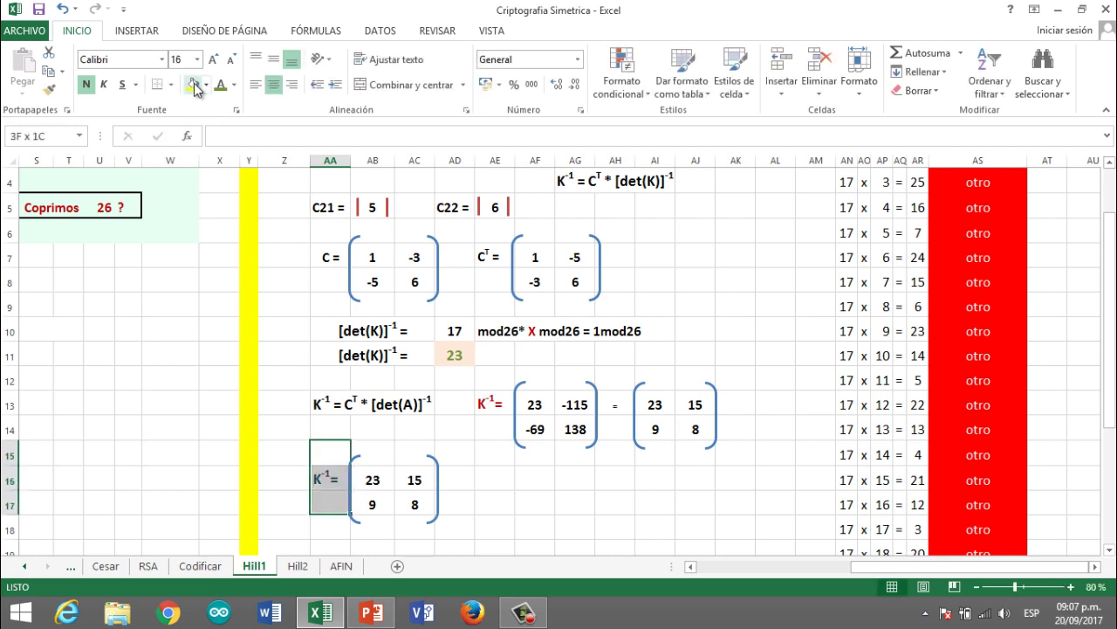
{"action": "key", "text": "shift+Down"}
{"action": "key", "text": "shift+Right"}
{"action": "key", "text": "shift+Right"}
{"action": "key", "text": "shift+Right"}
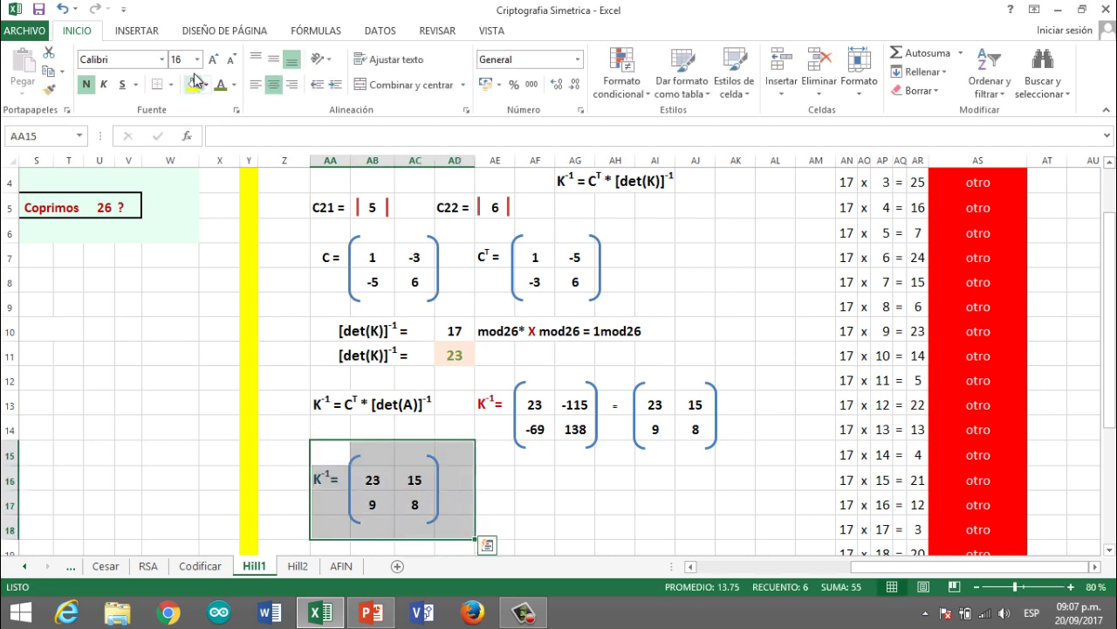
{"action": "left_click", "coordinate": [193, 84]}
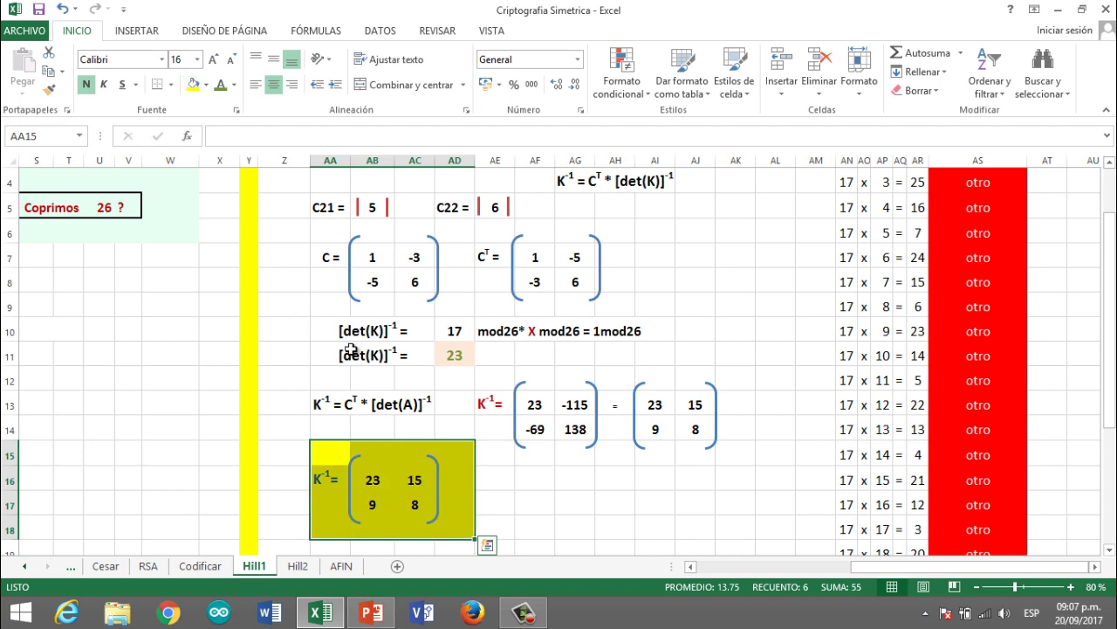
- Review the residue formulas inside the highlighted inverse matrix in AB16:AC17
{"action": "left_click", "coordinate": [495, 508]}
{"action": "key", "text": "Left"}
{"action": "key", "text": "Left"}
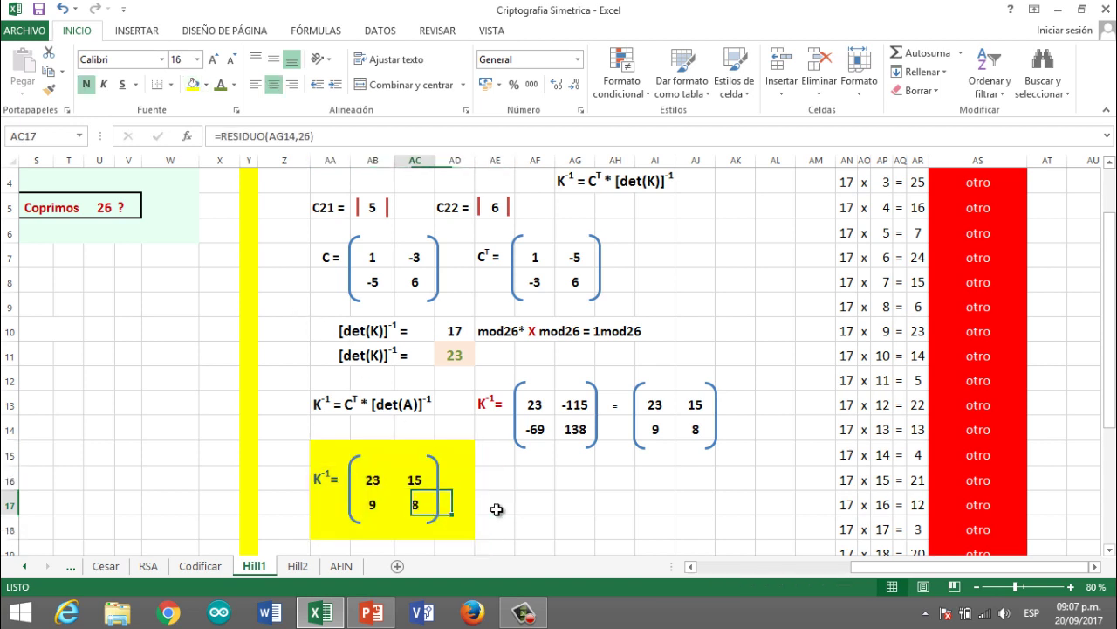
{"action": "key", "text": "Up"}
{"action": "key", "text": "Down"}
{"action": "key", "text": "Left"}
{"action": "key", "text": "Right"}
{"action": "key", "text": "Up"}
{"action": "key", "text": "Up"}
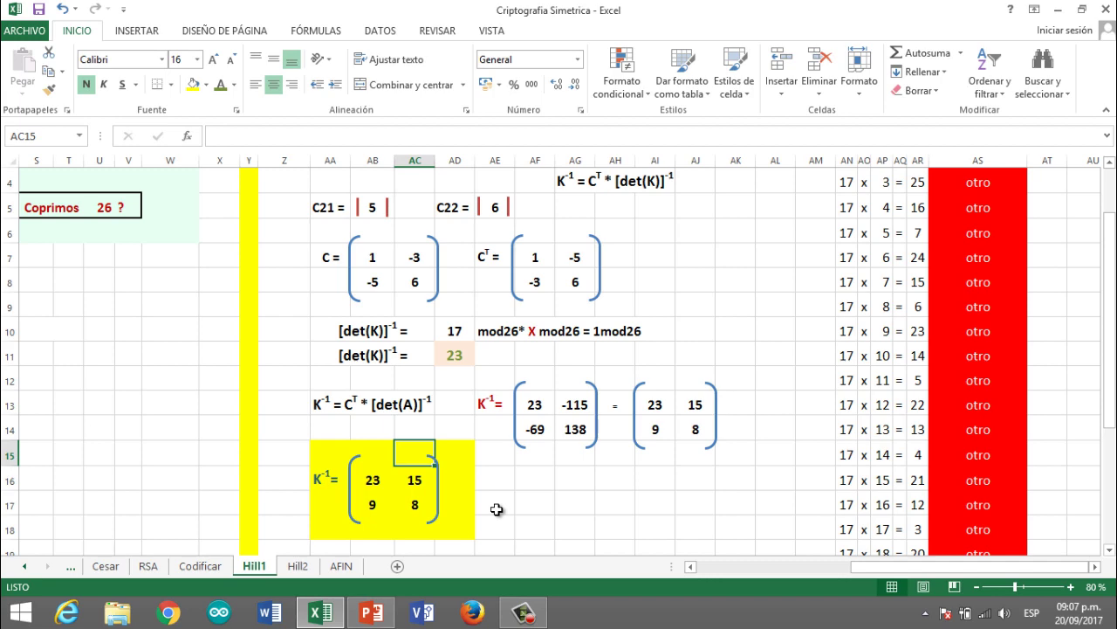
- Fill the merged DESCIFRANDO heading in row 20 with yellow
{"action": "key", "text": "Down"}
{"action": "key", "text": "Down"}
{"action": "key", "text": "Down"}
{"action": "key", "text": "Down"}
{"action": "key", "text": "Down"}
{"action": "key", "text": "Down"}
{"action": "key", "text": "Down"}
{"action": "key", "text": "Down"}
{"action": "key", "text": "Down"}
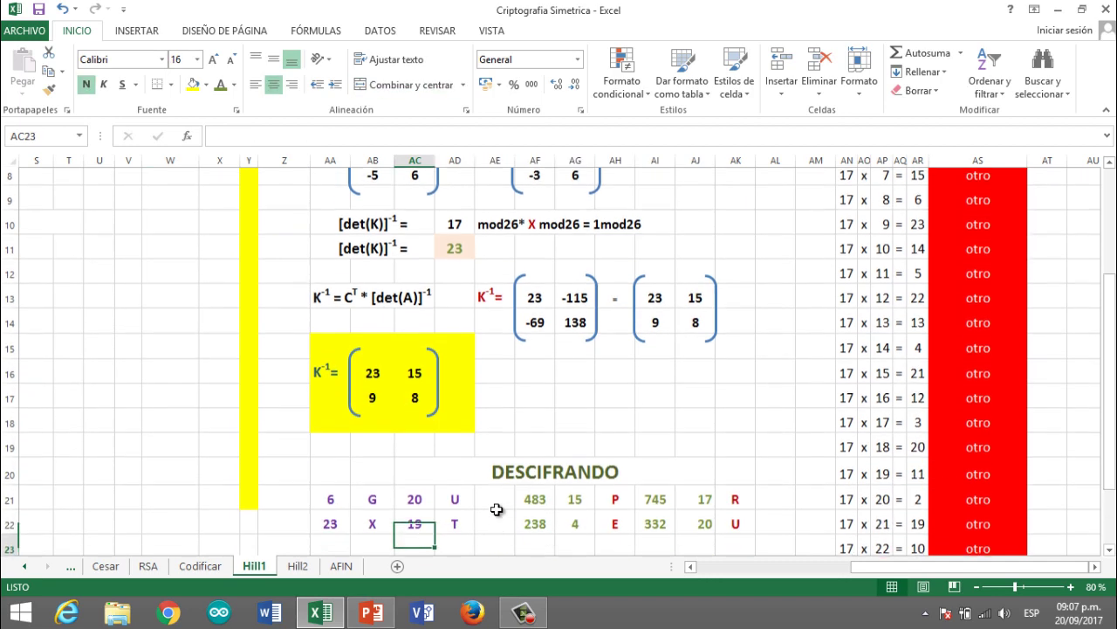
{"action": "key", "text": "Up"}
{"action": "key", "text": "Up"}
{"action": "key", "text": "Up"}
{"action": "key", "text": "Up"}
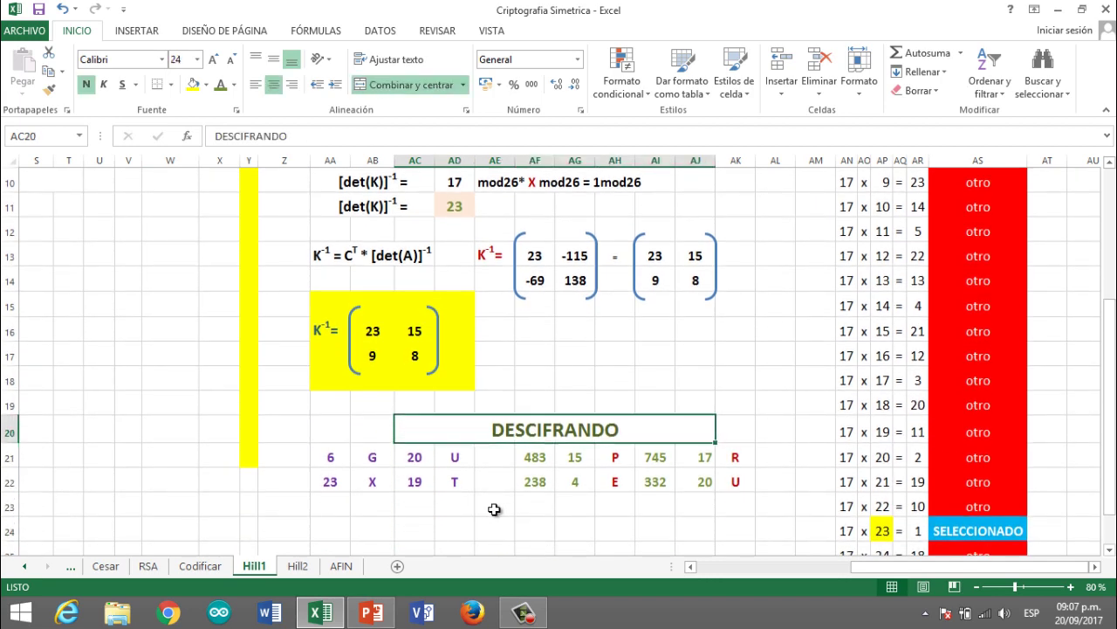
{"action": "left_click", "coordinate": [193, 88]}
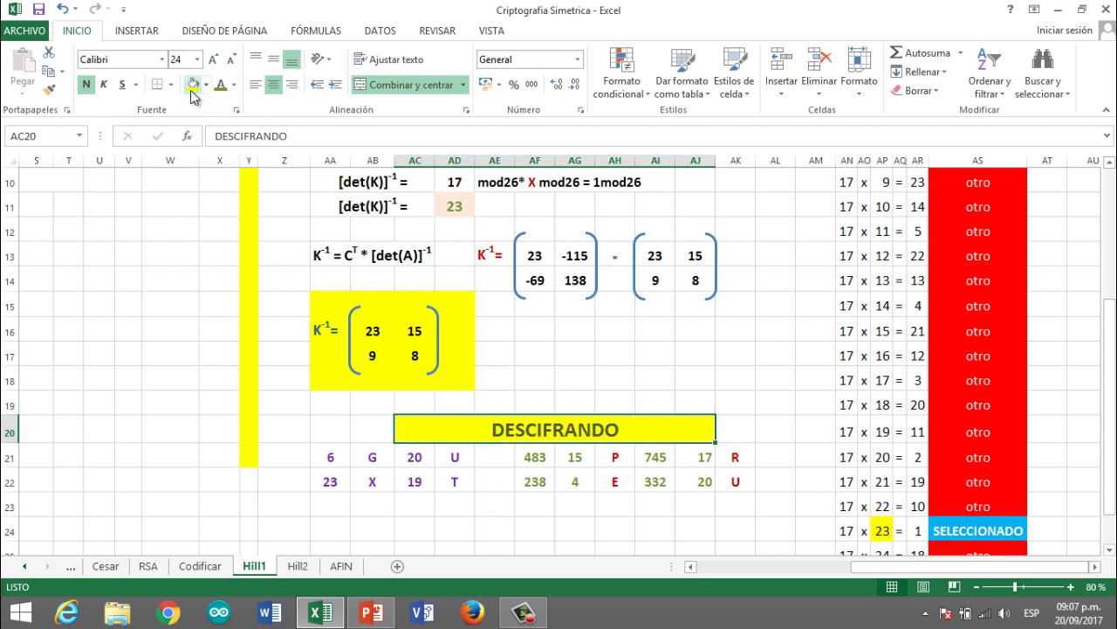
- Review the ciphertext numbers and letters in rows 21 and 22 under the DESCIFRANDO heading
{"action": "key", "text": "Down"}
{"action": "key", "text": "Down"}
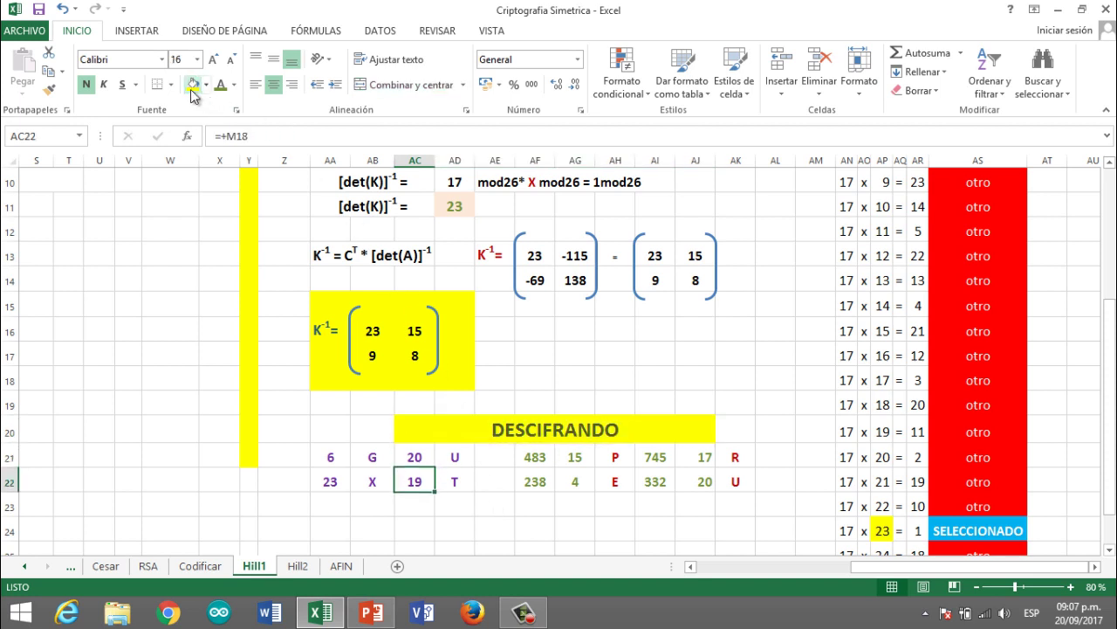
{"action": "key", "text": "Up"}
{"action": "key", "text": "Left"}
{"action": "key", "text": "Left"}
{"action": "key", "text": "Right"}
{"action": "key", "text": "Down"}
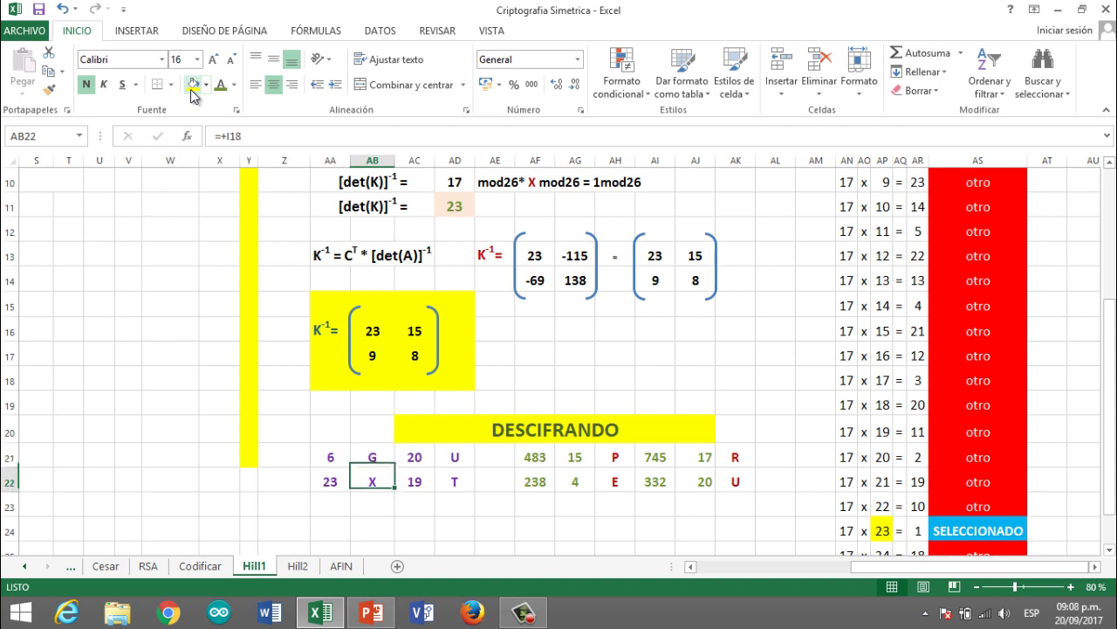
{"action": "key", "text": "Up"}
{"action": "key", "text": "Left"}
{"action": "key", "text": "Right"}
{"action": "key", "text": "Down"}
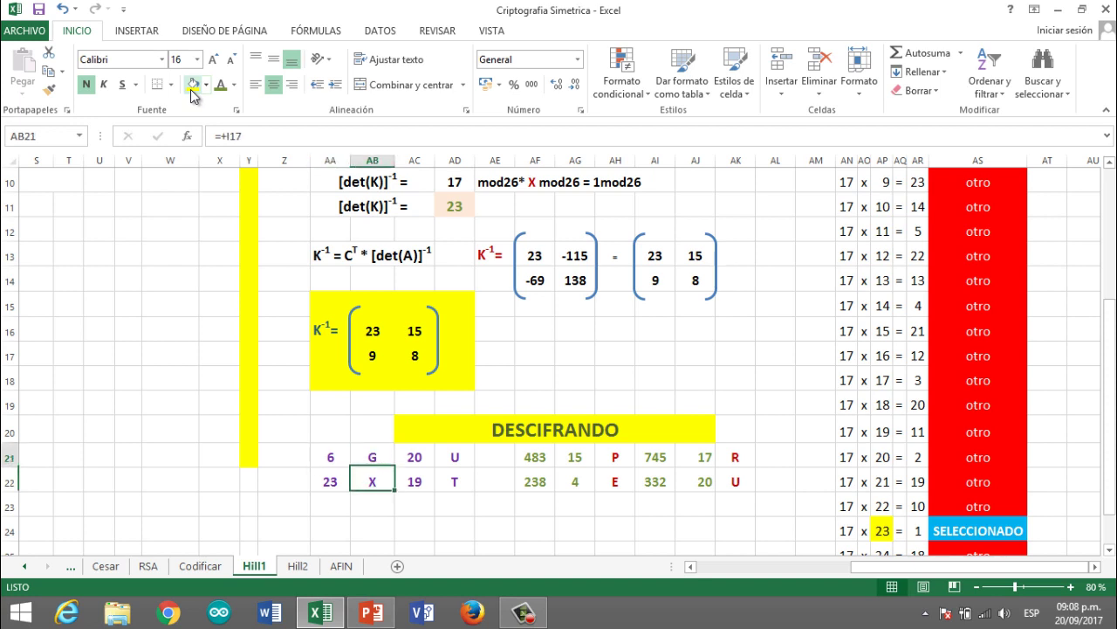
{"action": "key", "text": "Up"}
{"action": "key", "text": "Left"}
{"action": "key", "text": "Right"}
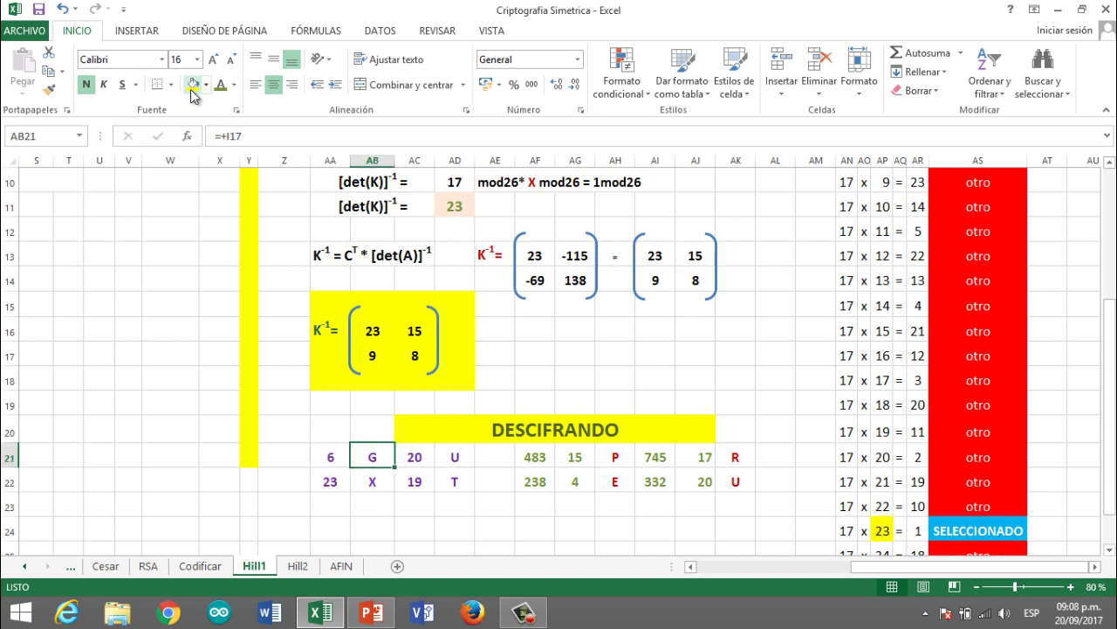
- Recheck the ciphertext letters and numbers in the first columns under the DESCIFRANDO heading
{"action": "key", "text": "Down"}
{"action": "key", "text": "Up"}
{"action": "key", "text": "Right"}
{"action": "key", "text": "Right"}
{"action": "key", "text": "Down"}
{"action": "key", "text": "Up"}
{"action": "key", "text": "Left"}
{"action": "key", "text": "Left"}
- Go back to the encryption block and examine its TEXTO CLARO section from row 10
{"action": "key", "text": "Left"}
{"action": "key", "text": "Left"}
{"action": "key", "text": "Left"}
{"action": "key", "text": "Left"}
{"action": "key", "text": "Left"}
{"action": "key", "text": "Left"}
{"action": "key", "text": "Left"}
{"action": "key", "text": "Left"}
{"action": "key", "text": "Left"}
{"action": "key", "text": "Left"}
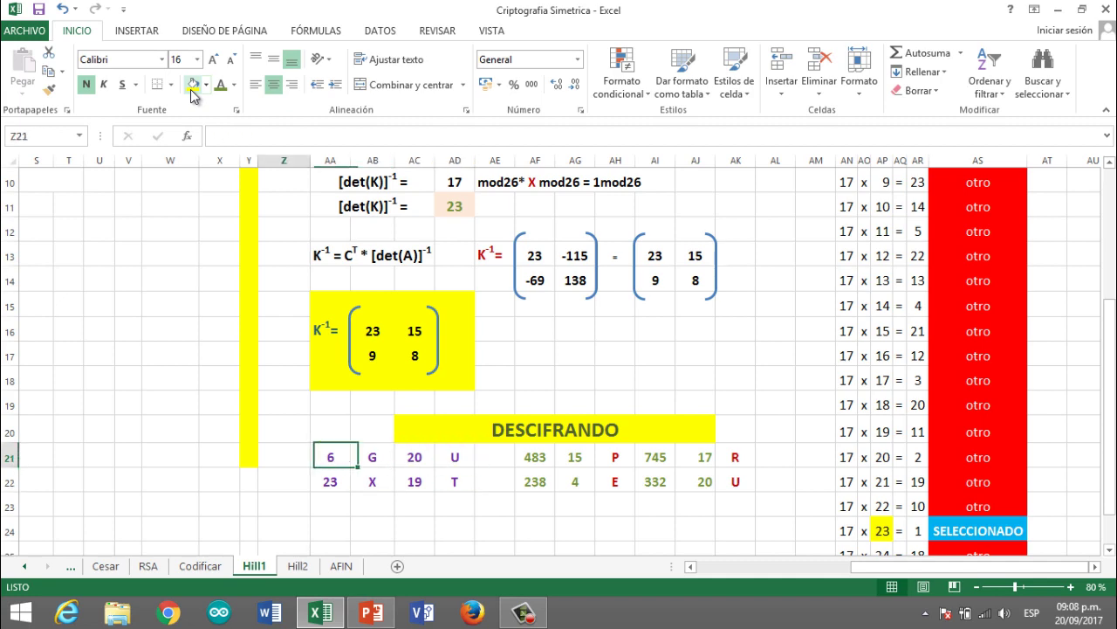
{"action": "key", "text": "Up"}
{"action": "key", "text": "Up"}
{"action": "key", "text": "Up"}
{"action": "key", "text": "Up"}
{"action": "key", "text": "Up"}
{"action": "key", "text": "Up"}
{"action": "key", "text": "Up"}
{"action": "key", "text": "Up"}
{"action": "key", "text": "Up"}
{"action": "key", "text": "Left"}
{"action": "key", "text": "Left"}
{"action": "key", "text": "Left"}
{"action": "key", "text": "Left"}
{"action": "key", "text": "Left"}
{"action": "key", "text": "Left"}
{"action": "key", "text": "Left"}
{"action": "key", "text": "Left"}
{"action": "key", "text": "Left"}
{"action": "key", "text": "Left"}
{"action": "key", "text": "Up"}
{"action": "key", "text": "Up"}
{"action": "key", "text": "Up"}
{"action": "key", "text": "Up"}
{"action": "key", "text": "Up"}
{"action": "key", "text": "Down"}
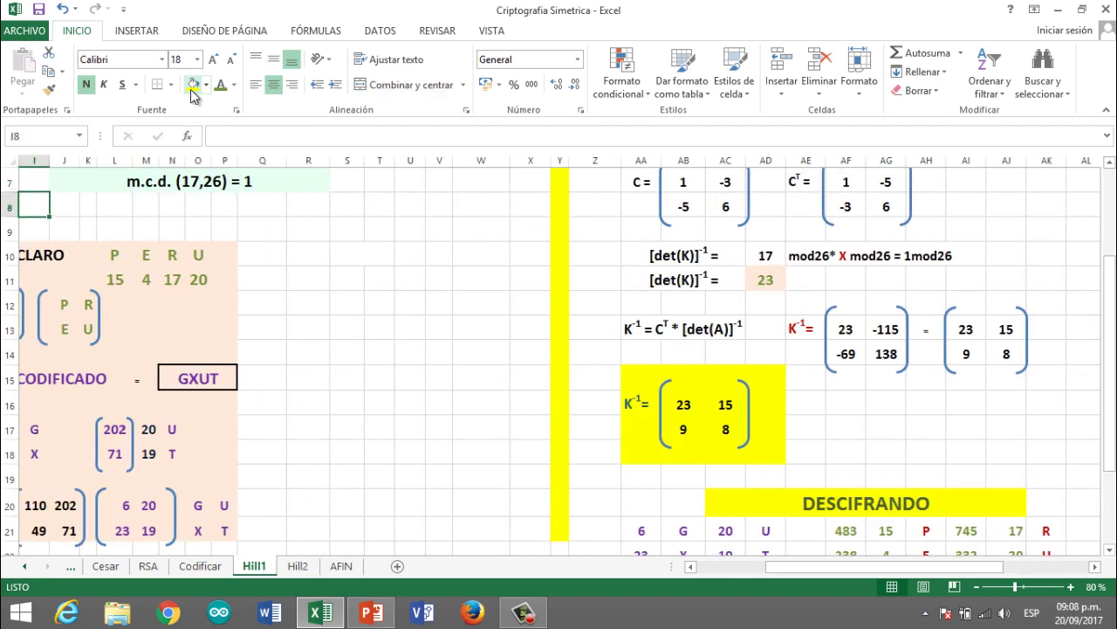
{"action": "key", "text": "Down"}
{"action": "key", "text": "Down"}
{"action": "key", "text": "Left"}
{"action": "key", "text": "Left"}
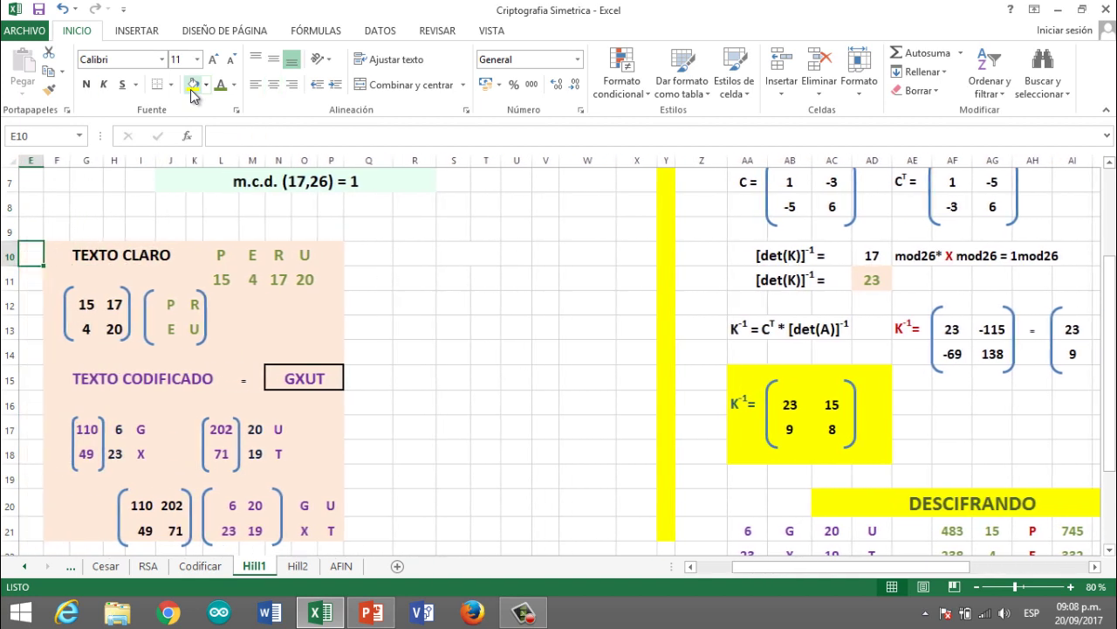
{"action": "key", "text": "Right"}
{"action": "key", "text": "Right"}
{"action": "key", "text": "Right"}
{"action": "key", "text": "Right"}
{"action": "key", "text": "Right"}
{"action": "key", "text": "Right"}
{"action": "key", "text": "Right"}
{"action": "key", "text": "Right"}
{"action": "key", "text": "Right"}
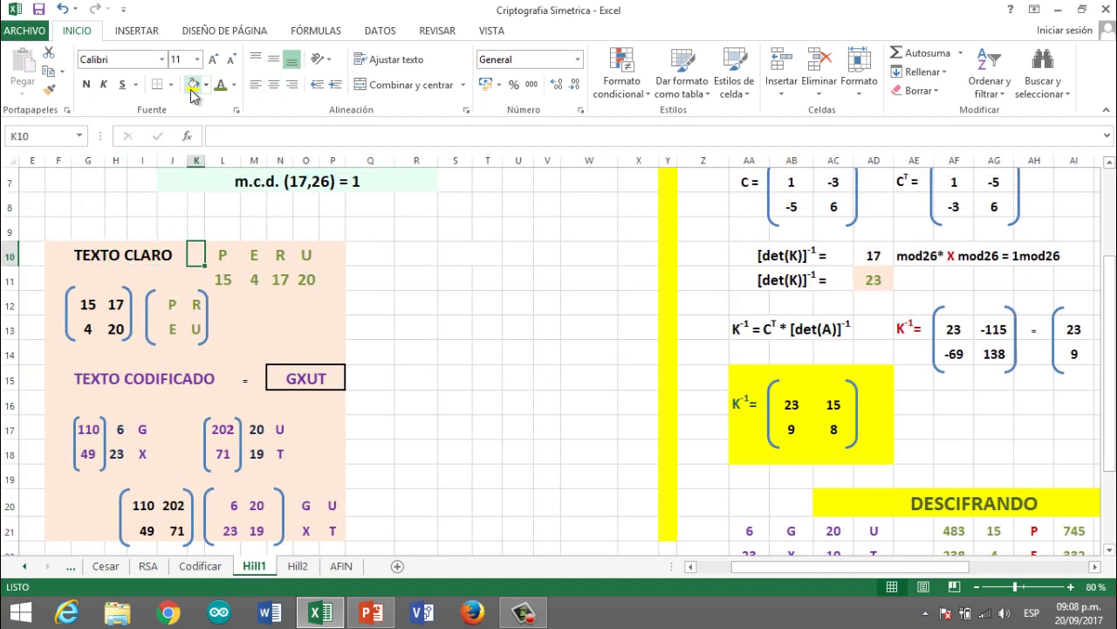
- Inspect the CONCATENAR formula behind the TEXTO CODIFICADO result in N15
{"action": "key", "text": "Down"}
{"action": "key", "text": "Down"}
{"action": "key", "text": "Down"}
{"action": "key", "text": "Down"}
{"action": "key", "text": "Down"}
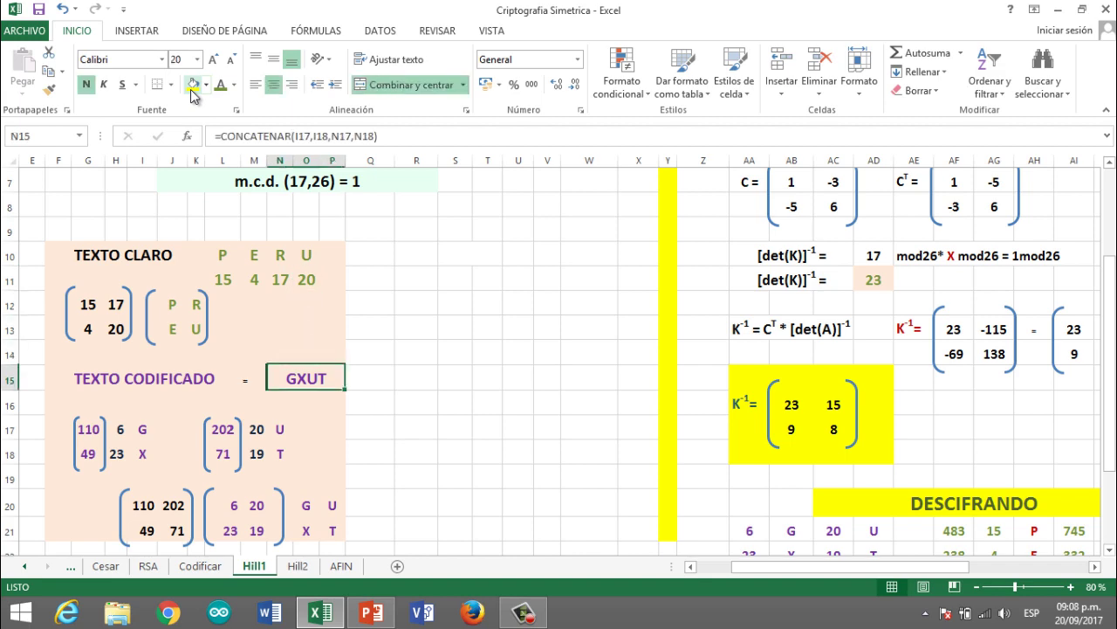
- Return to the DESCIFRANDO section and select the first ciphertext number pair in AA21:AA22
{"action": "key", "text": "Right"}
{"action": "key", "text": "Right"}
{"action": "key", "text": "Right"}
{"action": "key", "text": "Right"}
{"action": "key", "text": "Right"}
{"action": "key", "text": "Right"}
{"action": "key", "text": "Right"}
{"action": "key", "text": "Right"}
{"action": "key", "text": "Right"}
{"action": "key", "text": "Right"}
{"action": "key", "text": "Right"}
{"action": "key", "text": "Right"}
{"action": "key", "text": "Right"}
{"action": "key", "text": "Right"}
{"action": "key", "text": "Right"}
{"action": "key", "text": "Right"}
{"action": "key", "text": "Right"}
{"action": "key", "text": "Right"}
{"action": "key", "text": "Right"}
{"action": "key", "text": "Right"}
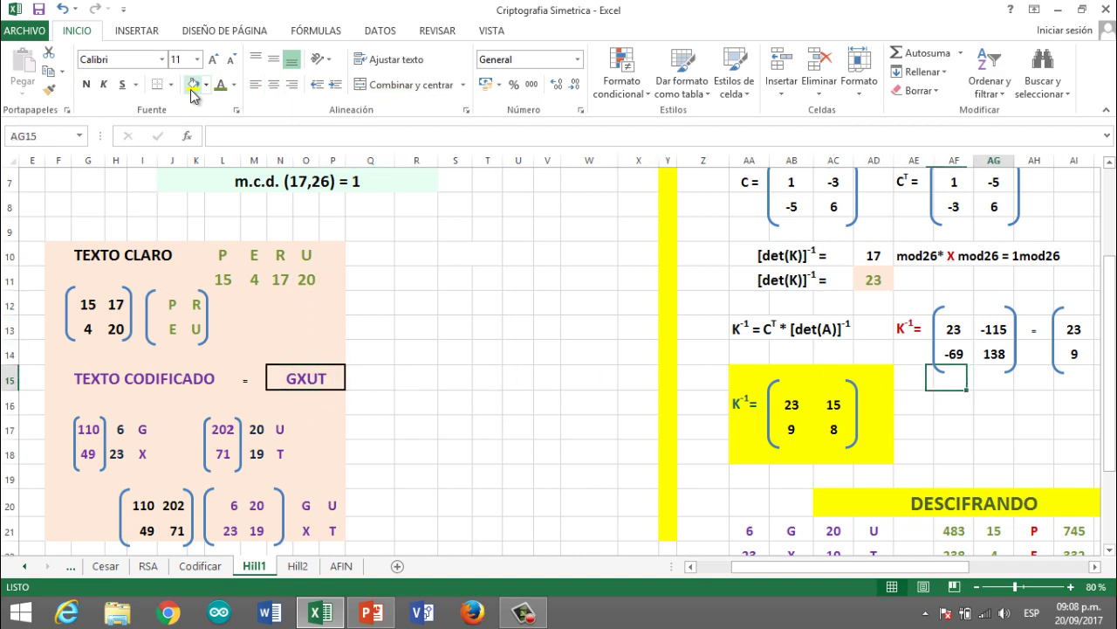
{"action": "key", "text": "Right"}
{"action": "key", "text": "Right"}
{"action": "key", "text": "Right"}
{"action": "key", "text": "Right"}
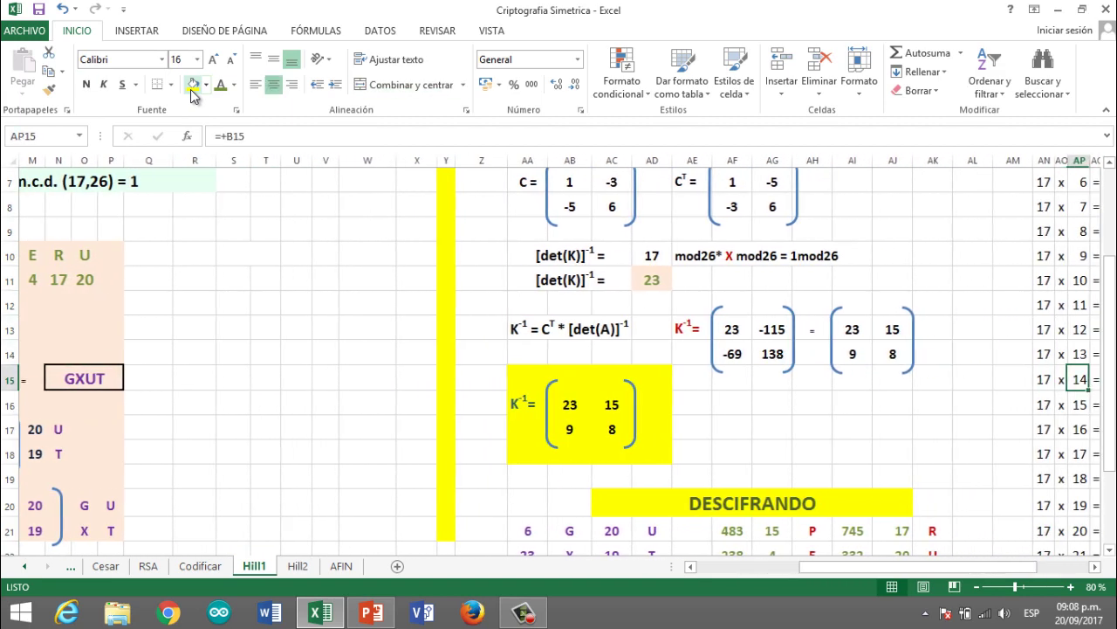
{"action": "key", "text": "Down"}
{"action": "key", "text": "Down"}
{"action": "key", "text": "Down"}
{"action": "key", "text": "Down"}
{"action": "key", "text": "Down"}
{"action": "key", "text": "Down"}
{"action": "key", "text": "Down"}
{"action": "key", "text": "Down"}
{"action": "key", "text": "Down"}
{"action": "key", "text": "Down"}
{"action": "key", "text": "Down"}
{"action": "key", "text": "Left"}
{"action": "key", "text": "Left"}
{"action": "key", "text": "Left"}
{"action": "key", "text": "Left"}
{"action": "key", "text": "Left"}
{"action": "key", "text": "Left"}
{"action": "key", "text": "Left"}
{"action": "key", "text": "Left"}
{"action": "key", "text": "Left"}
{"action": "key", "text": "Left"}
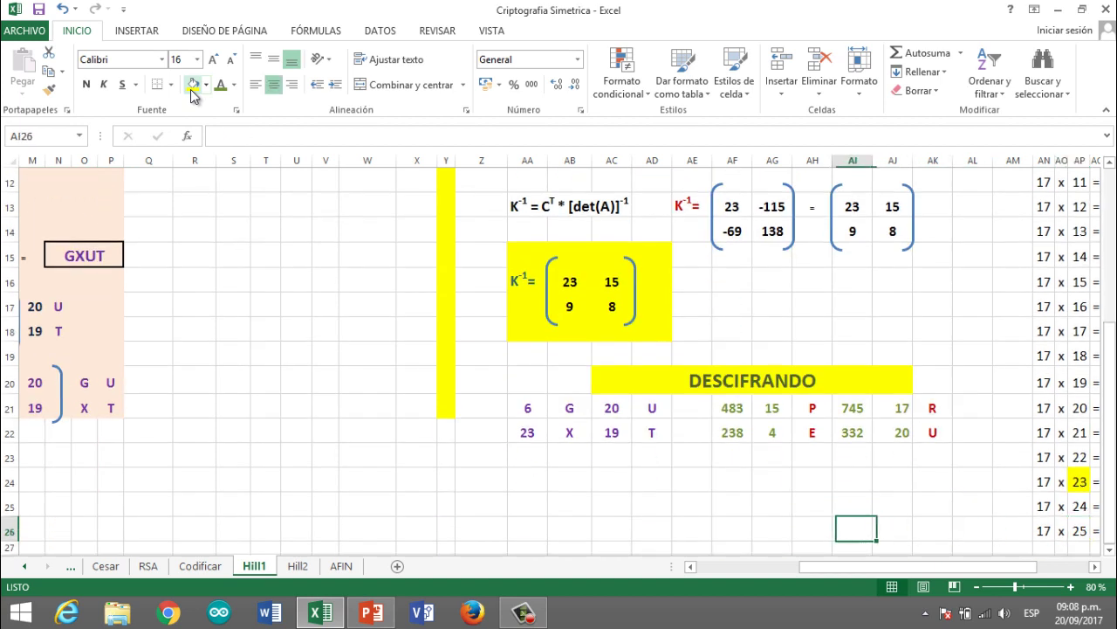
{"action": "key", "text": "Up"}
{"action": "key", "text": "Up"}
{"action": "key", "text": "Up"}
{"action": "key", "text": "Up"}
{"action": "key", "text": "Up"}
{"action": "key", "text": "Left"}
{"action": "key", "text": "Left"}
{"action": "key", "text": "Left"}
{"action": "key", "text": "Left"}
{"action": "key", "text": "Left"}
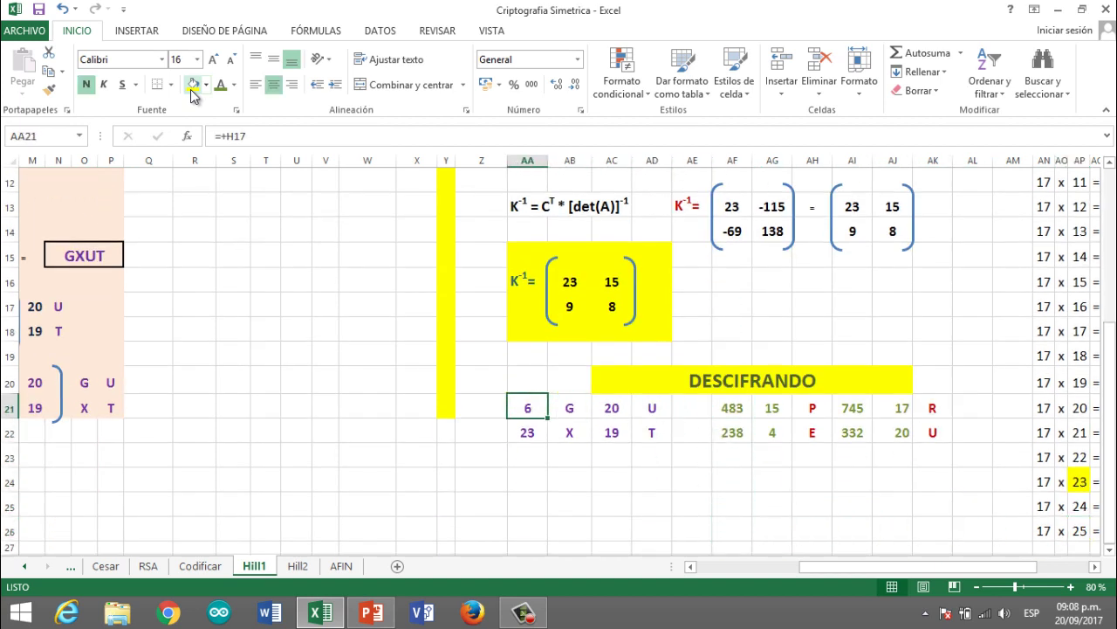
{"action": "key", "text": "shift+Down"}
- Inspect the yellow inverse key matrix and select the range AB15:AC17 around its values
{"action": "key", "text": "Up"}
{"action": "key", "text": "Up"}
{"action": "key", "text": "Up"}
{"action": "key", "text": "Up"}
{"action": "key", "text": "Up"}
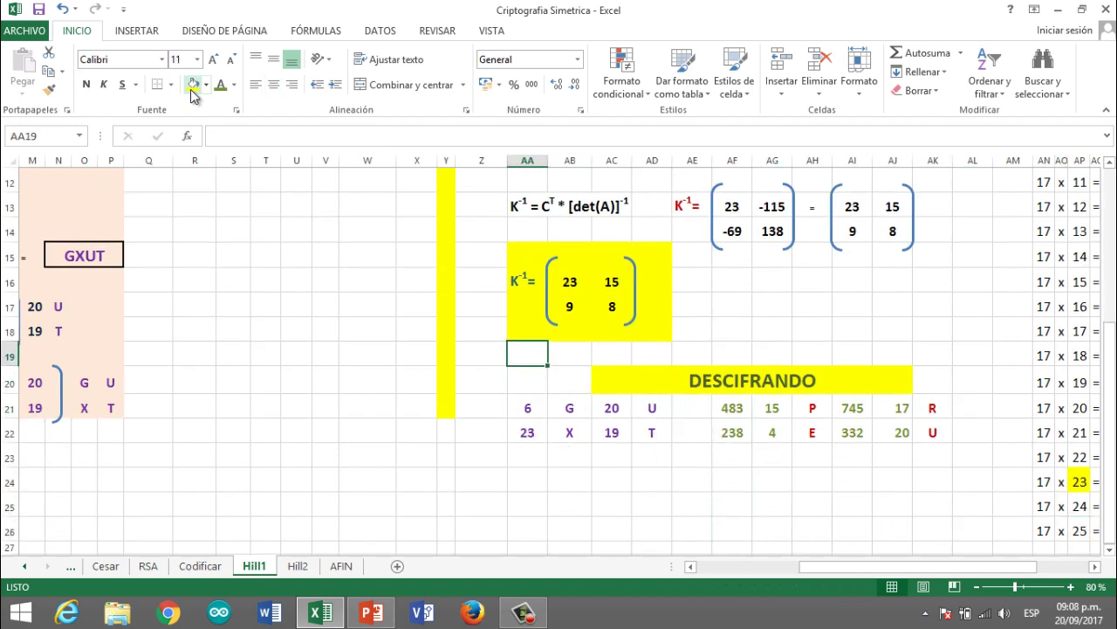
{"action": "key", "text": "Right"}
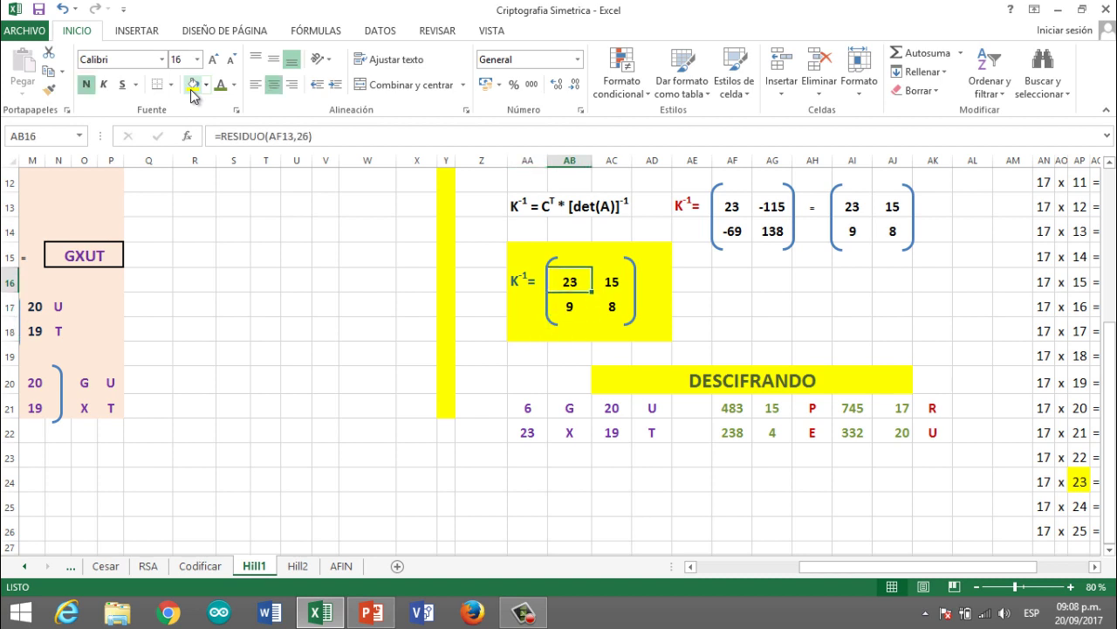
{"action": "key", "text": "Up"}
{"action": "key", "text": "shift+Down"}
{"action": "key", "text": "shift+Down"}
{"action": "key", "text": "shift+Right"}
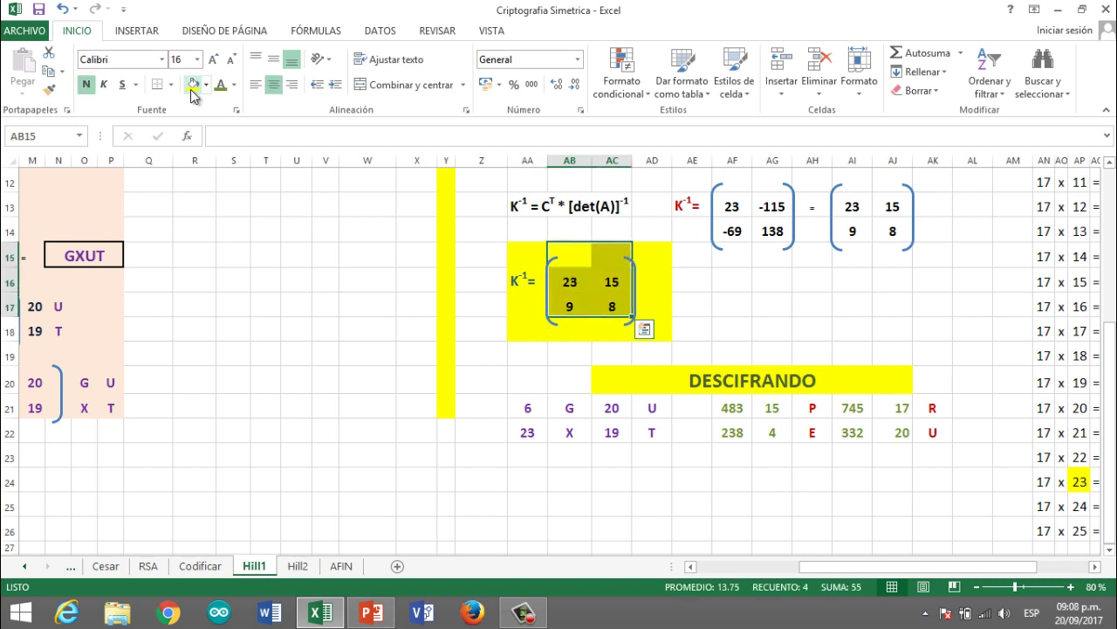
- Inspect the MMULT array formula in AF21 that multiplies the inverse matrix by the first ciphertext pair
{"action": "key", "text": "Down"}
{"action": "key", "text": "Down"}
{"action": "key", "text": "Down"}
{"action": "key", "text": "Down"}
{"action": "key", "text": "Down"}
{"action": "key", "text": "Down"}
{"action": "key", "text": "Right"}
{"action": "key", "text": "Right"}
{"action": "key", "text": "Right"}
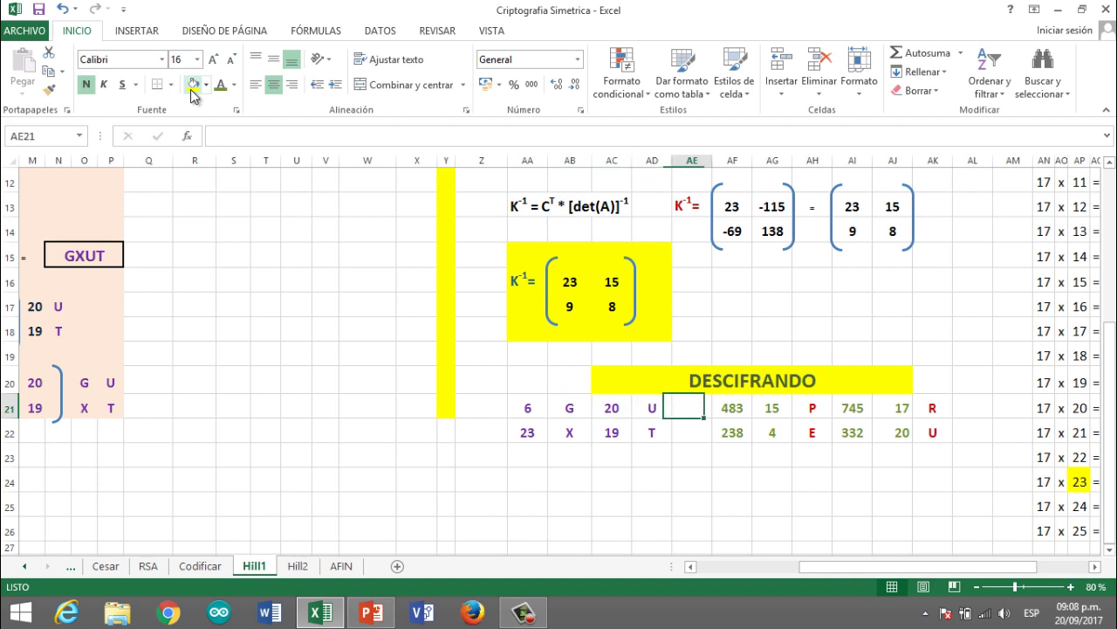
{"action": "key", "text": "Right"}
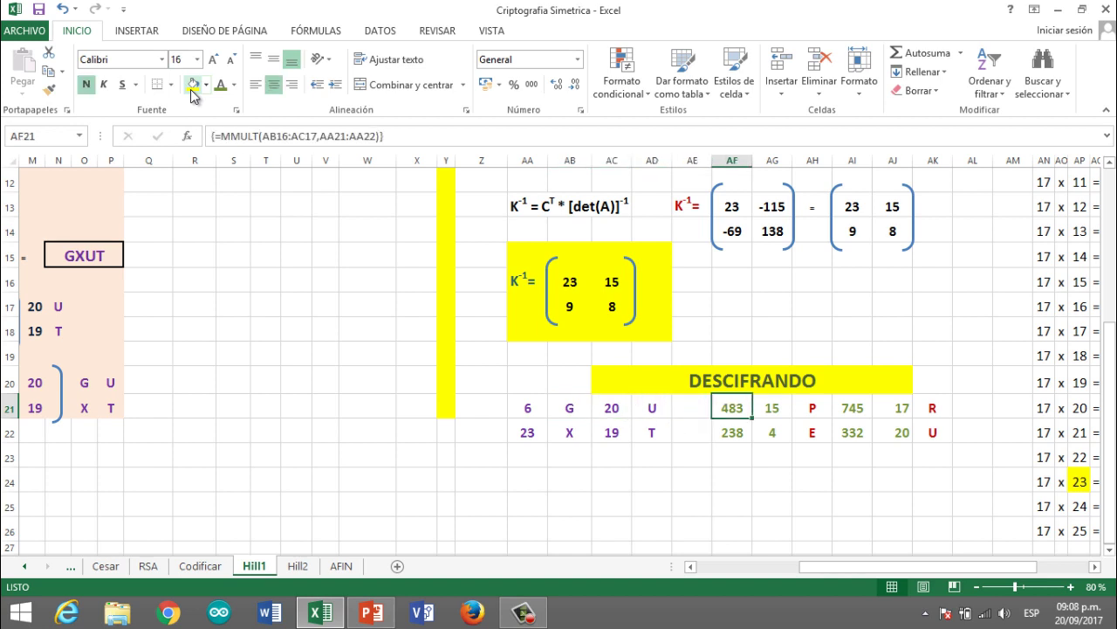
- Trace the operands of the MMULT formula: the ciphertext pair AA21:AA22 and the inverse matrix AB16:AC17
{"action": "key", "text": "Left"}
{"action": "key", "text": "Left"}
{"action": "key", "text": "Left"}
{"action": "key", "text": "Left"}
{"action": "key", "text": "Left"}
{"action": "key", "text": "shift+Down"}
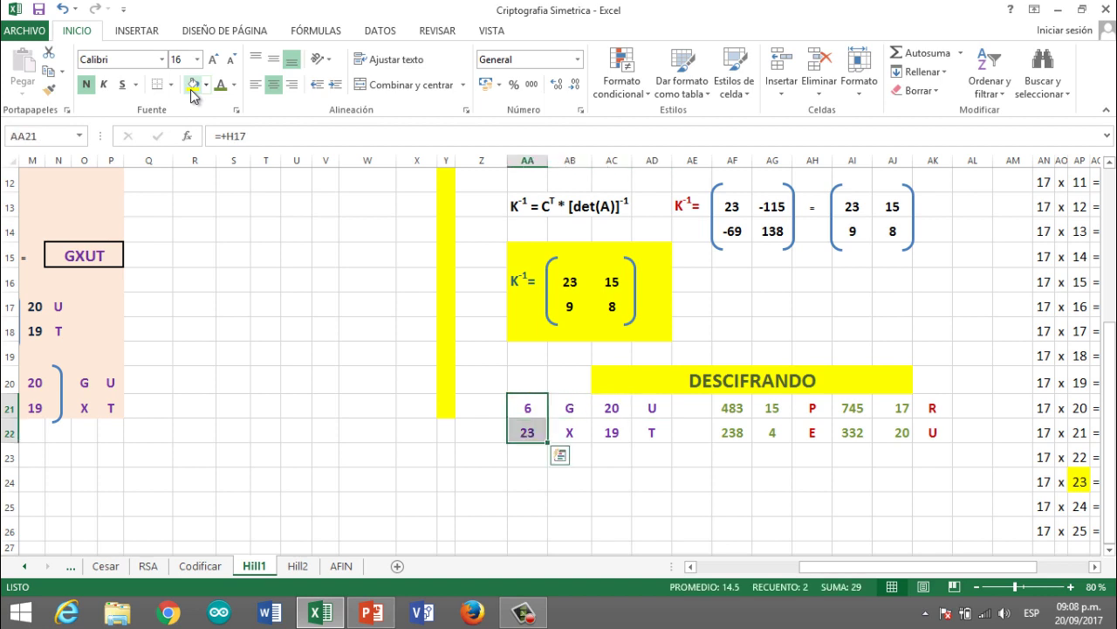
{"action": "key", "text": "Up"}
{"action": "key", "text": "Up"}
{"action": "key", "text": "Up"}
{"action": "key", "text": "Up"}
{"action": "key", "text": "Up"}
{"action": "key", "text": "Right"}
{"action": "key", "text": "Right"}
{"action": "key", "text": "Right"}
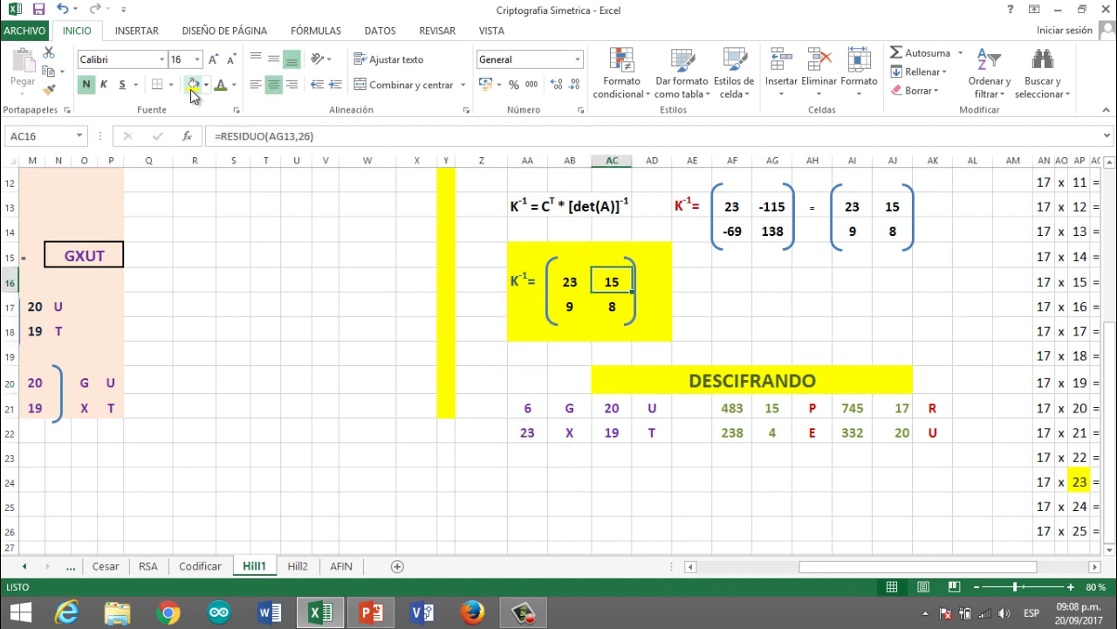
- Return to the DESCIFRANDO section and review the MMULT products of the first ciphertext pair in AF21:AF22
{"action": "key", "text": "Down"}
{"action": "key", "text": "Down"}
{"action": "key", "text": "Down"}
{"action": "key", "text": "Down"}
{"action": "key", "text": "Down"}
{"action": "key", "text": "Down"}
{"action": "key", "text": "Right"}
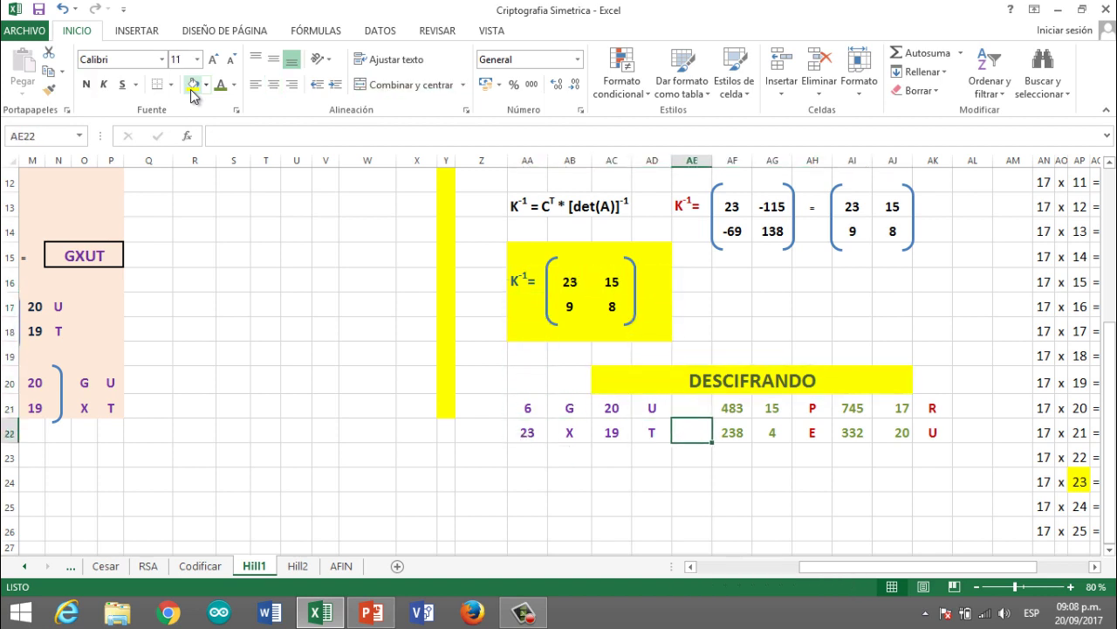
{"action": "key", "text": "Up"}
{"action": "key", "text": "Up"}
{"action": "key", "text": "Right"}
{"action": "key", "text": "Down"}
{"action": "key", "text": "Left"}
{"action": "key", "text": "Left"}
{"action": "key", "text": "Left"}
{"action": "key", "text": "Left"}
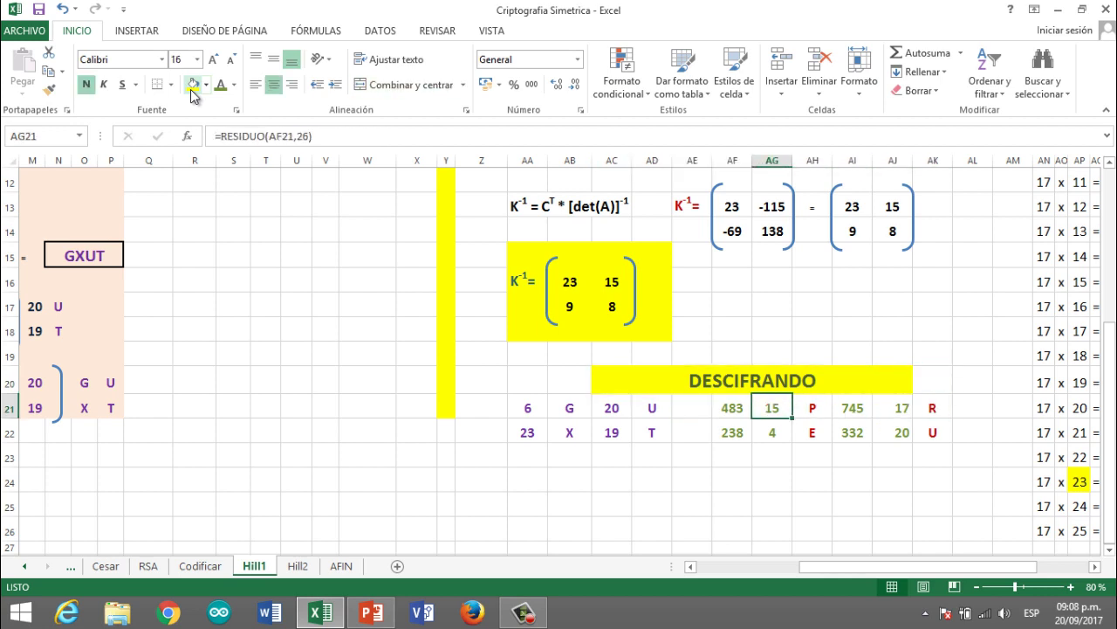
{"action": "key", "text": "Left"}
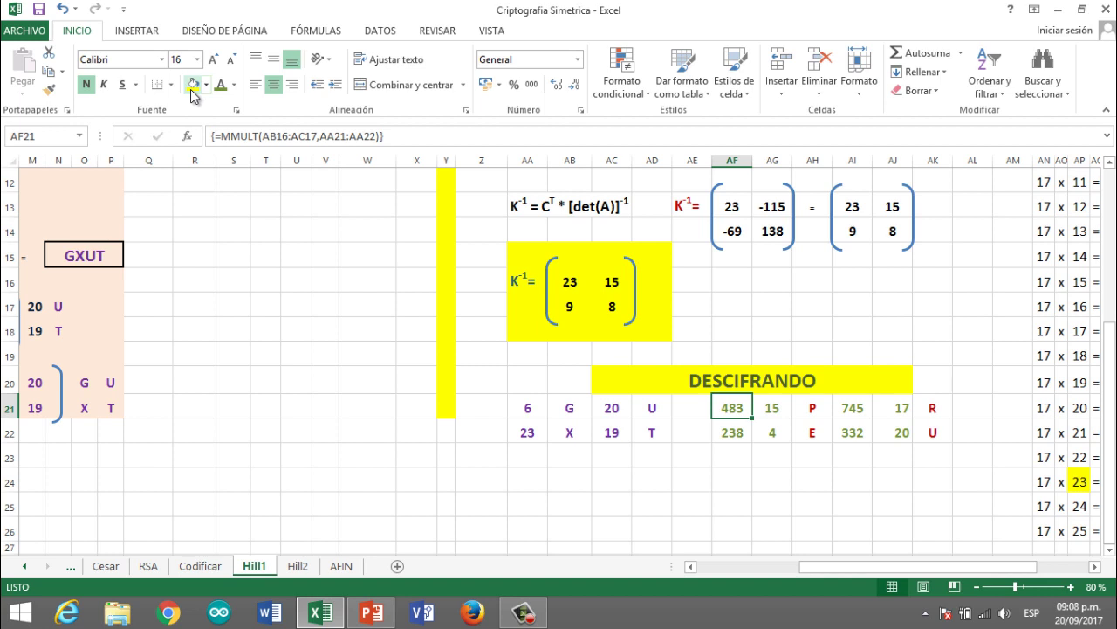
{"action": "key", "text": "Down"}
{"action": "key", "text": "Up"}
{"action": "key", "text": "Down"}
{"action": "key", "text": "Up"}
- Inspect the RESIDUO modulo 26 formulas in AG21:AG22 and the BUSCARV letter lookups in AH21:AH22
{"action": "key", "text": "Right"}
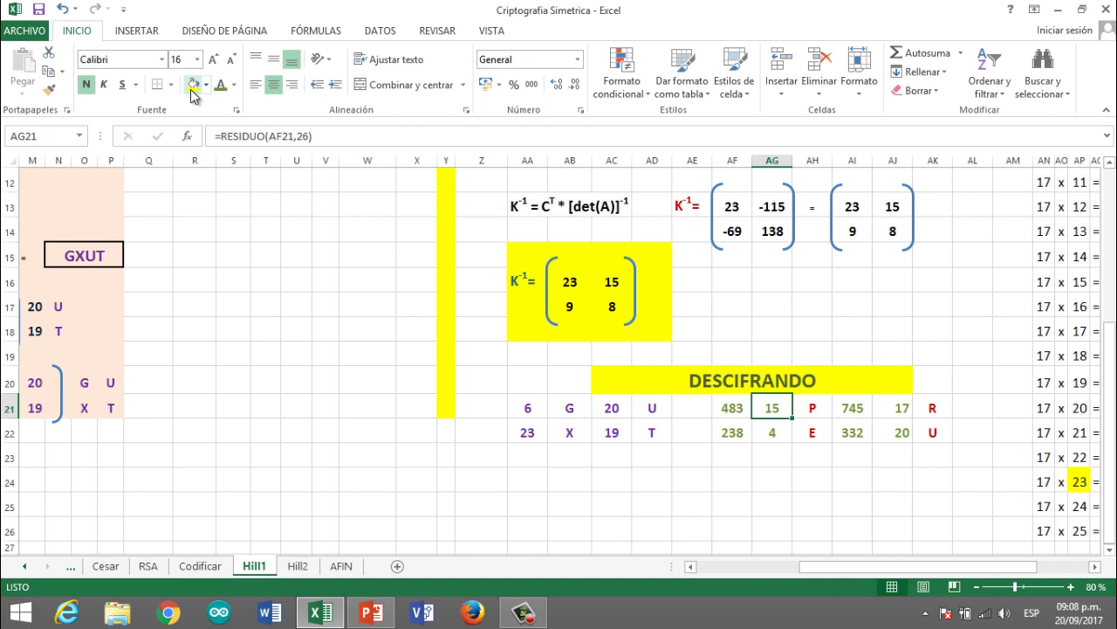
{"action": "key", "text": "Down"}
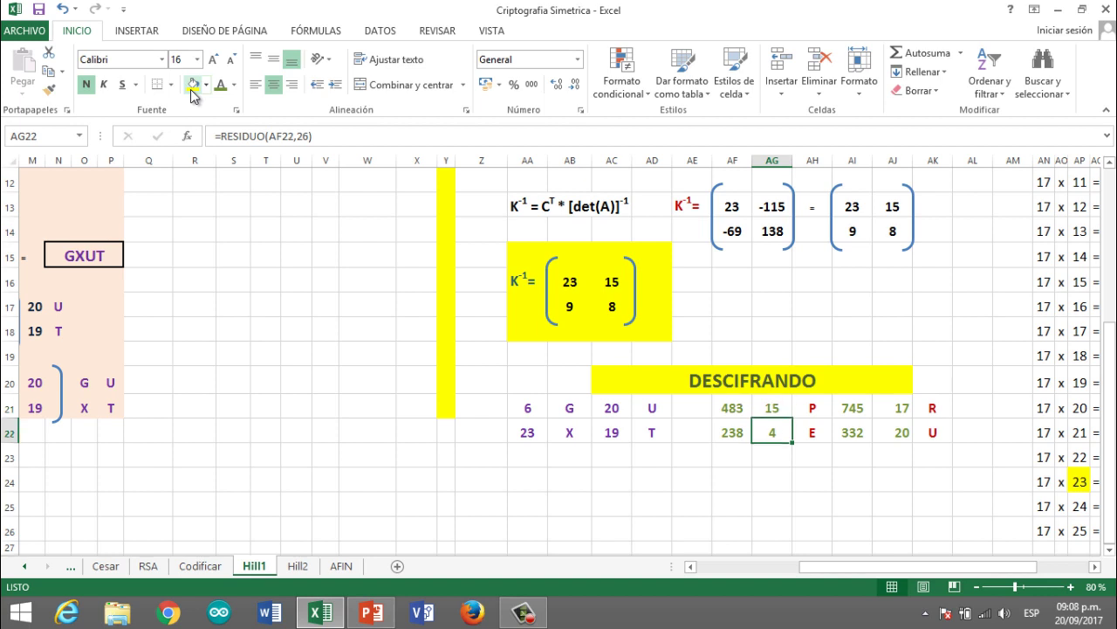
{"action": "key", "text": "Up"}
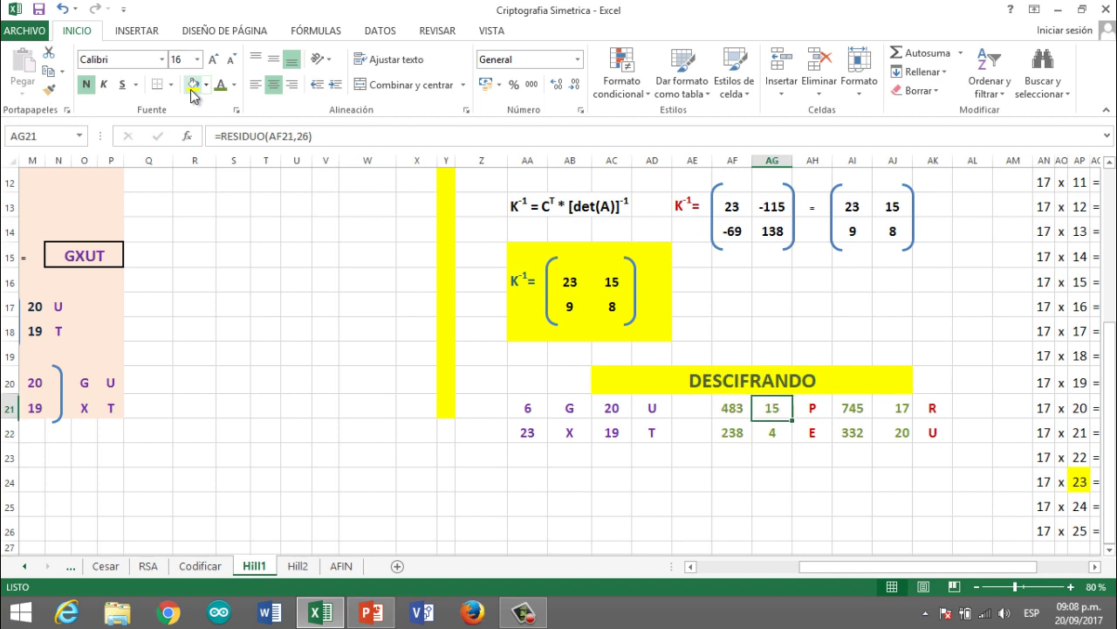
{"action": "key", "text": "Right"}
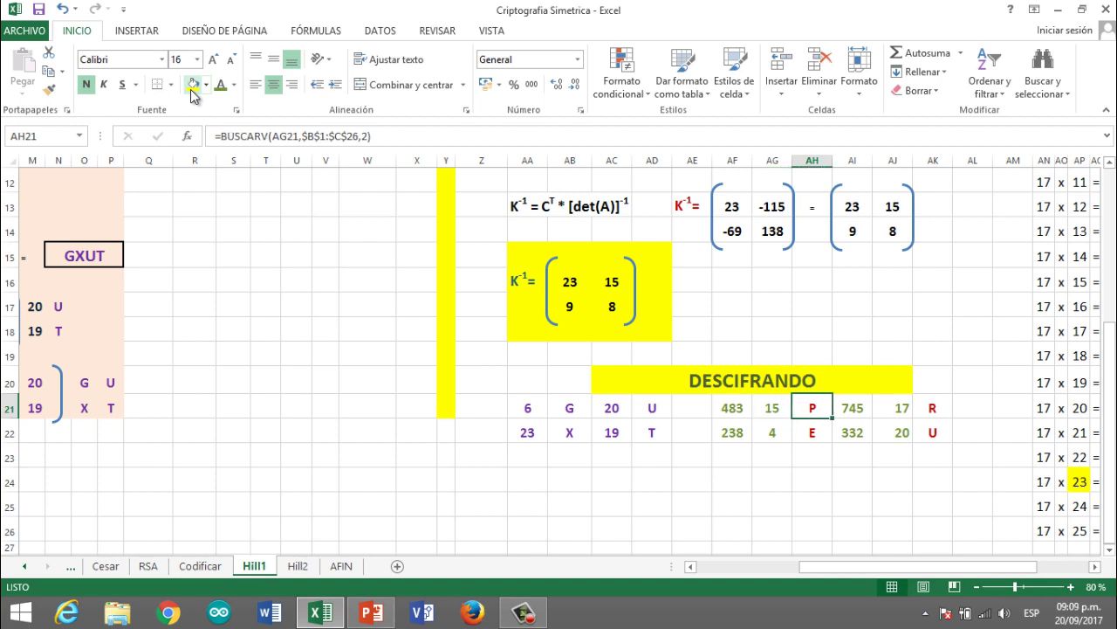
{"action": "key", "text": "Down"}
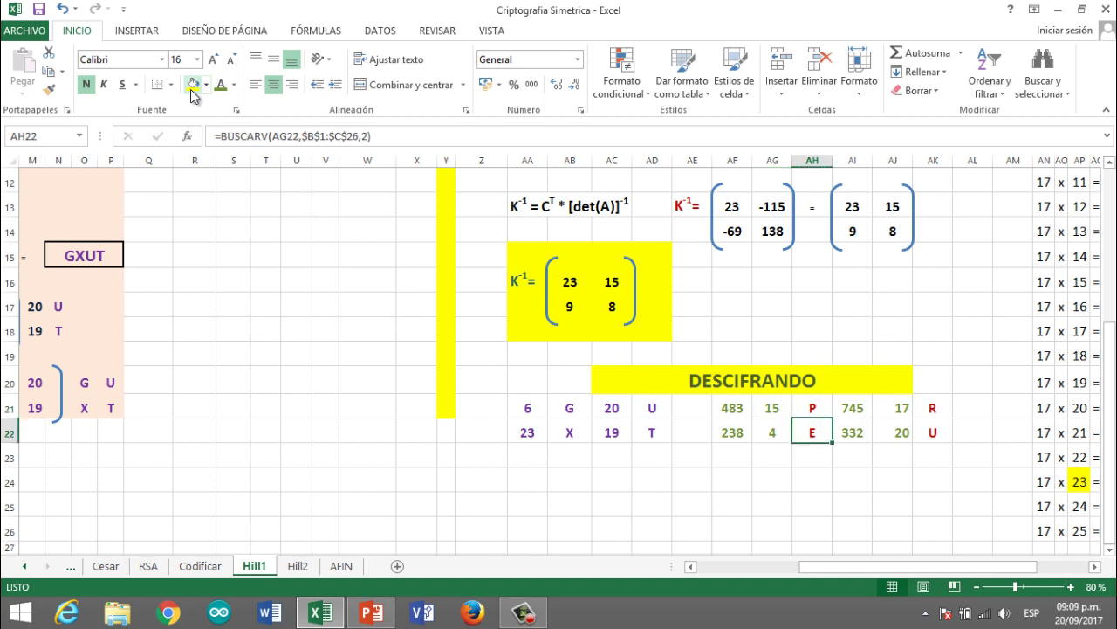
- Go back to the ciphertext columns and select the second number pair in AC21:AC22
{"action": "key", "text": "Up"}
{"action": "key", "text": "Left"}
{"action": "key", "text": "Left"}
{"action": "key", "text": "Left"}
{"action": "key", "text": "Left"}
{"action": "key", "text": "Left"}
{"action": "key", "text": "Left"}
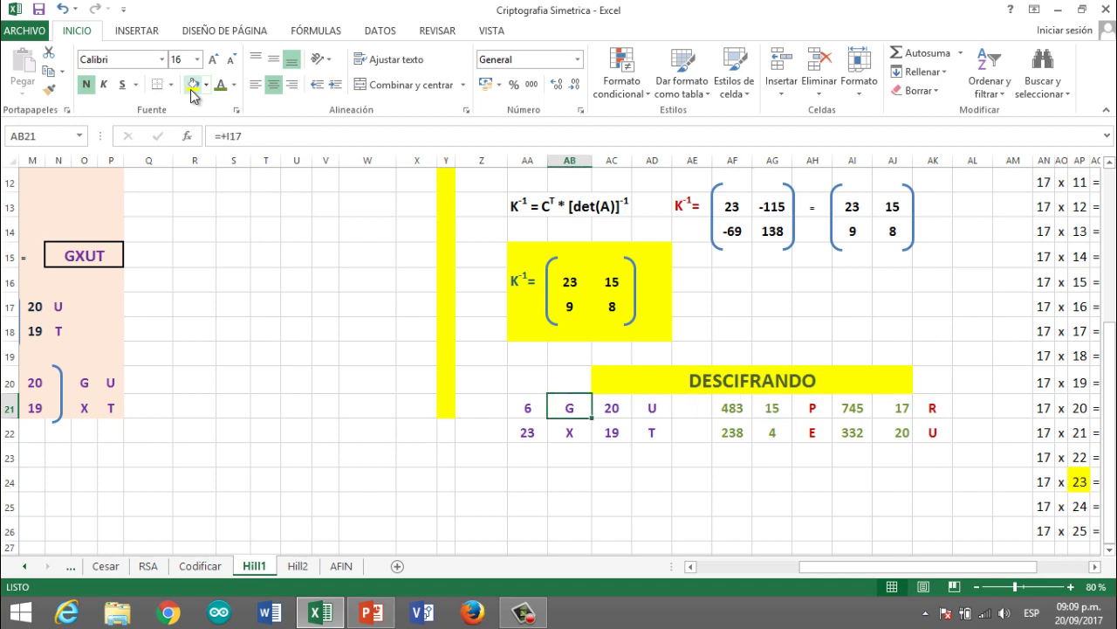
{"action": "key", "text": "Right"}
{"action": "key", "text": "shift+Down"}
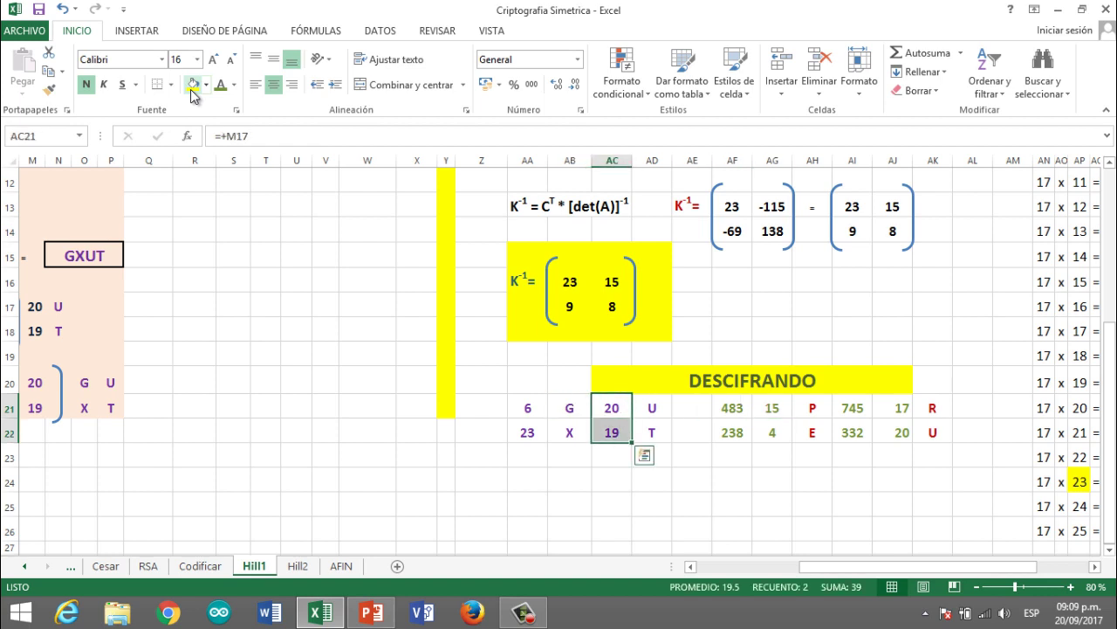
- Select the inverse key matrix values in AB16:AC17 as the other operand for the second ciphertext pair
{"action": "key", "text": "Up"}
{"action": "key", "text": "Up"}
{"action": "key", "text": "Up"}
{"action": "key", "text": "Up"}
{"action": "key", "text": "Up"}
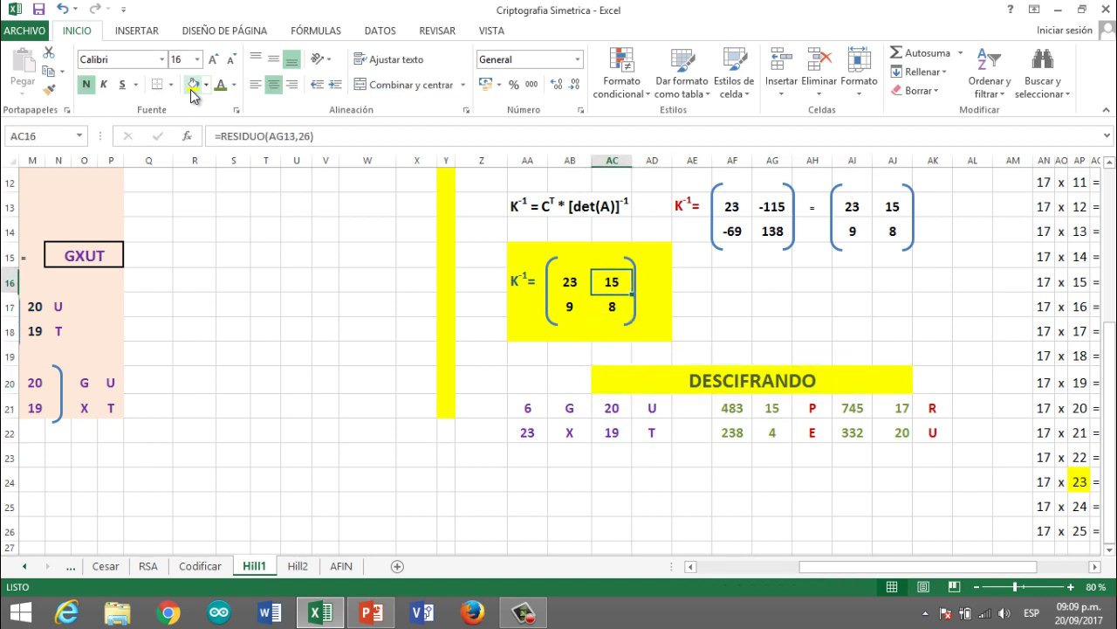
{"action": "key", "text": "Left"}
{"action": "key", "text": "shift+Down"}
{"action": "key", "text": "shift+Right"}
{"action": "key", "text": "Down"}
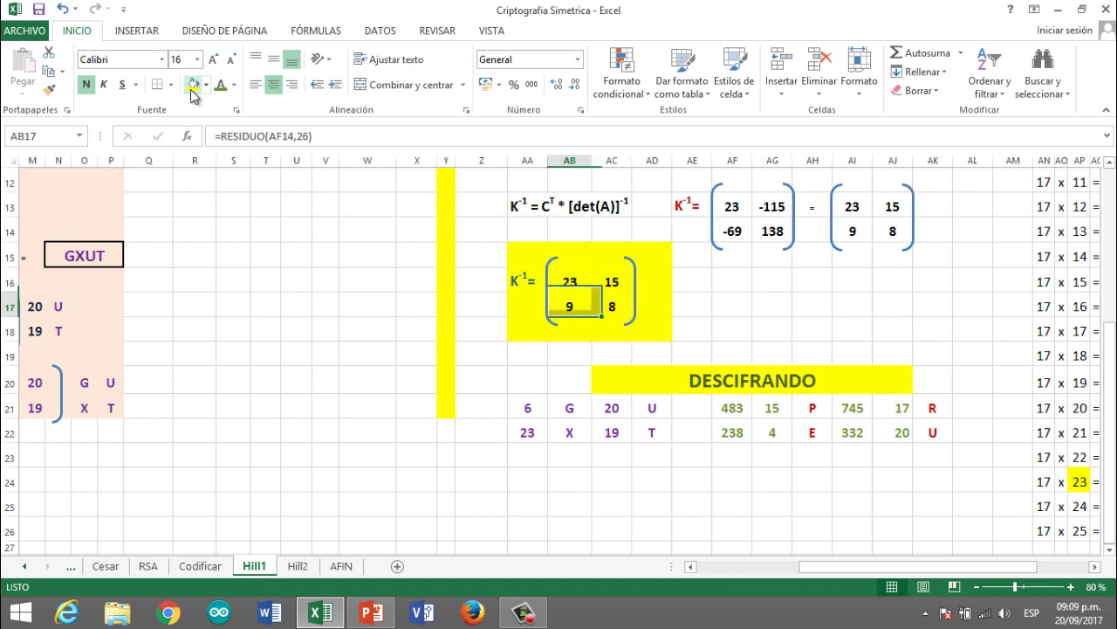
- Inspect the MMULT array formula in AI21:AI22 that multiplies the inverse matrix by the second ciphertext pair
{"action": "key", "text": "Right"}
{"action": "key", "text": "Right"}
{"action": "key", "text": "Right"}
{"action": "key", "text": "Right"}
{"action": "key", "text": "Right"}
{"action": "key", "text": "Right"}
{"action": "key", "text": "Right"}
{"action": "key", "text": "Right"}
{"action": "key", "text": "Right"}
{"action": "key", "text": "Down"}
{"action": "key", "text": "Down"}
{"action": "key", "text": "Down"}
{"action": "key", "text": "Down"}
{"action": "key", "text": "Down"}
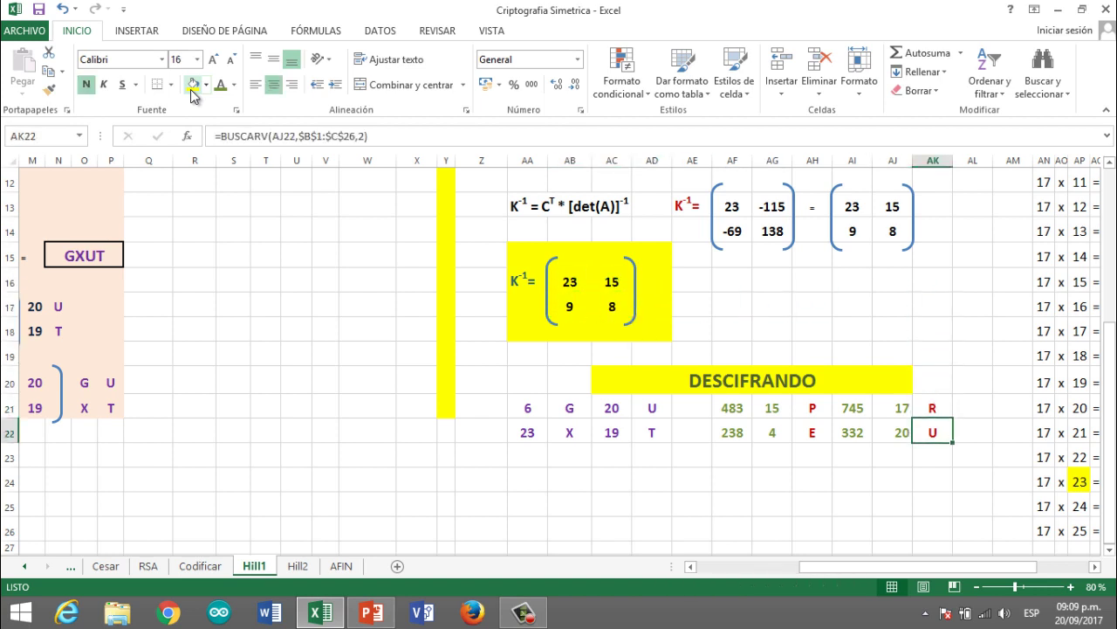
{"action": "key", "text": "Left"}
{"action": "key", "text": "Left"}
{"action": "key", "text": "Up"}
{"action": "key", "text": "Down"}
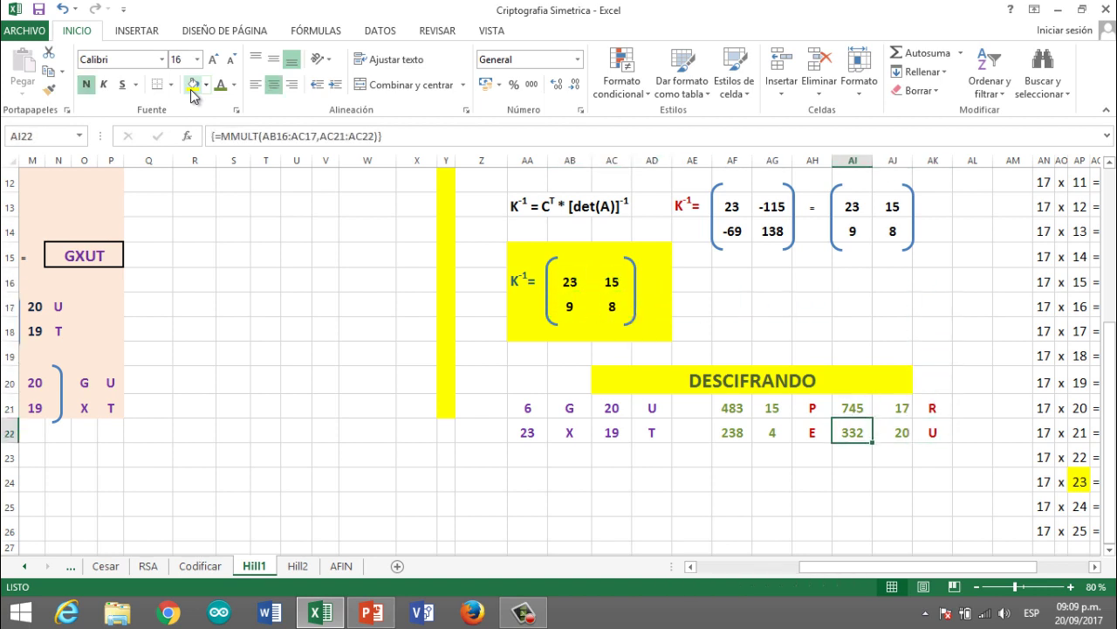
{"action": "key", "text": "Up"}
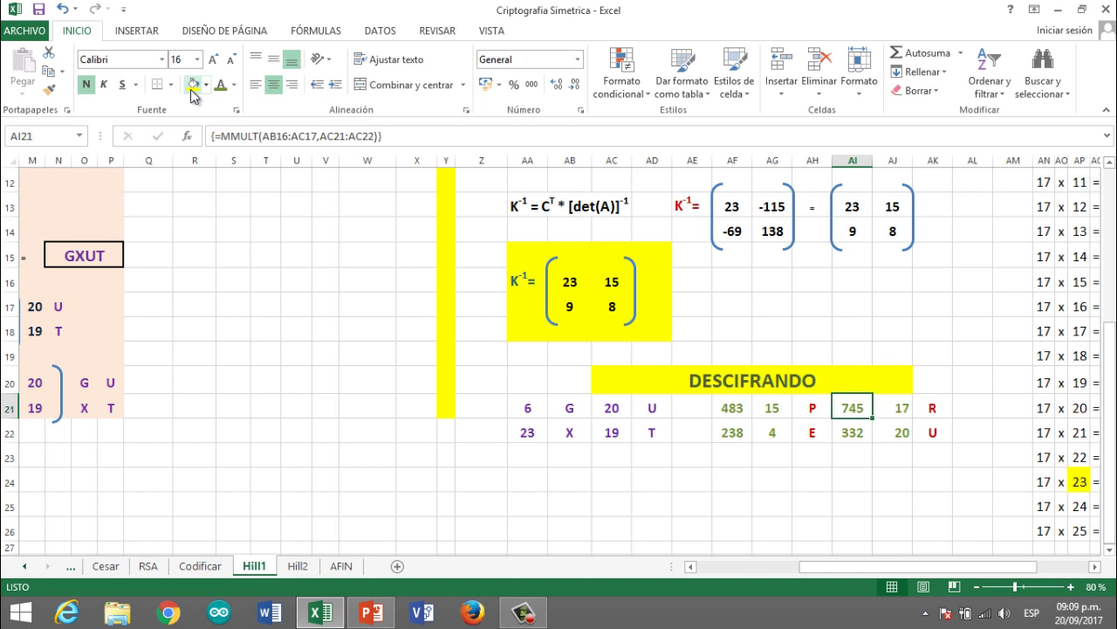
- Inspect the RESIDUO modulo 26 formulas in AJ21:AJ22 and the BUSCARV letter lookup in AK21
{"action": "key", "text": "Right"}
{"action": "key", "text": "Right"}
{"action": "key", "text": "Left"}
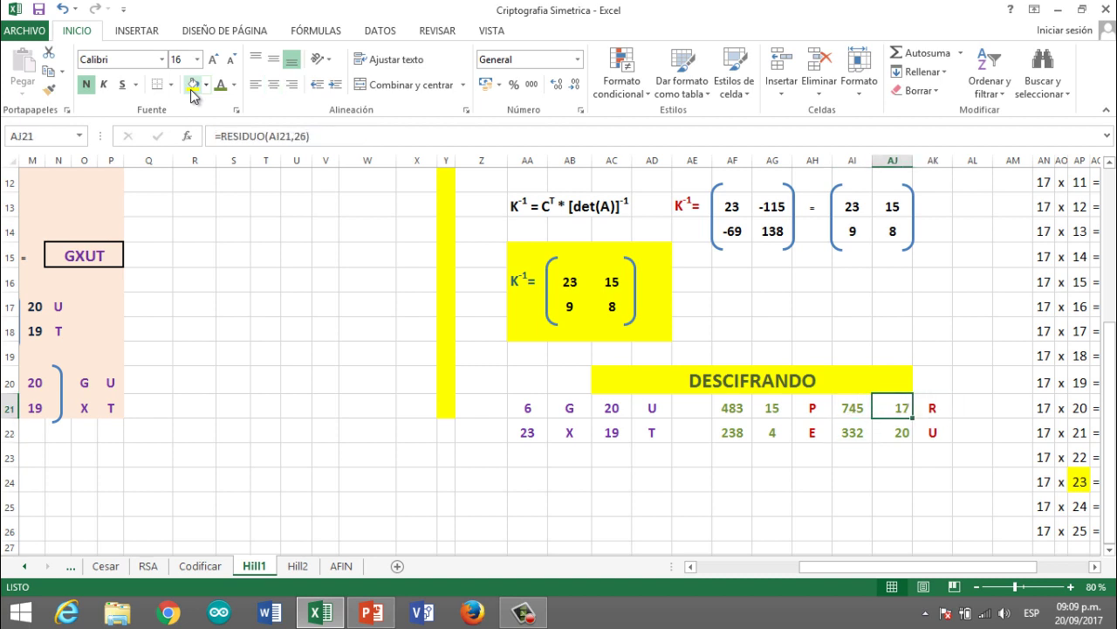
{"action": "key", "text": "Down"}
{"action": "key", "text": "Right"}
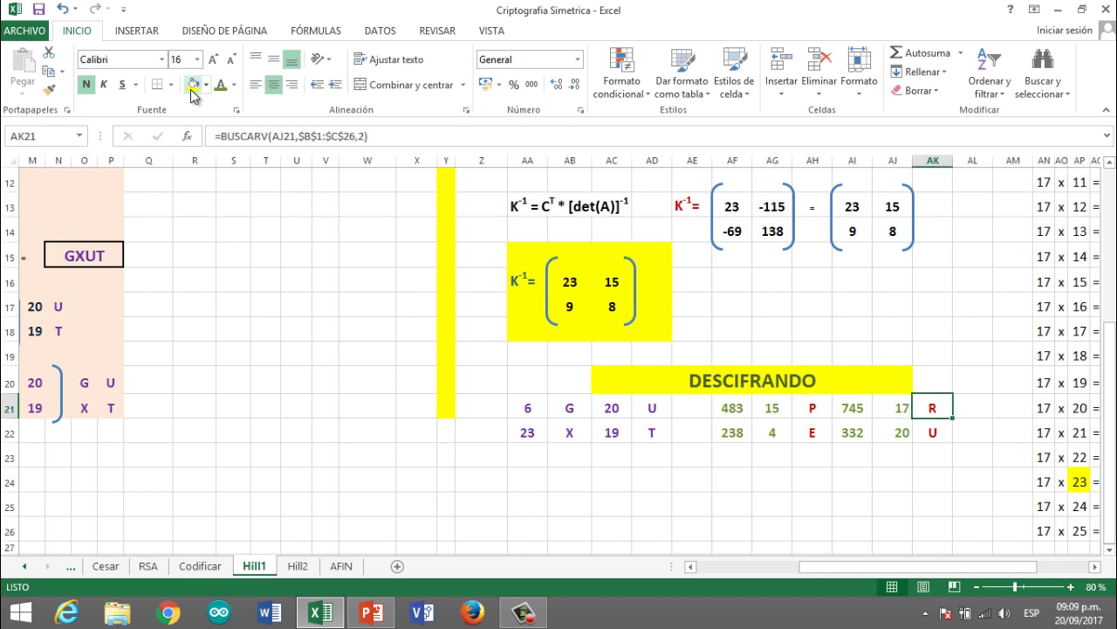
- Read through the deciphered plaintext letters in AH21:AH22 and AK21:AK22
{"action": "key", "text": "Down"}
{"action": "key", "text": "Left"}
{"action": "key", "text": "Left"}
{"action": "key", "text": "Left"}
{"action": "key", "text": "Up"}
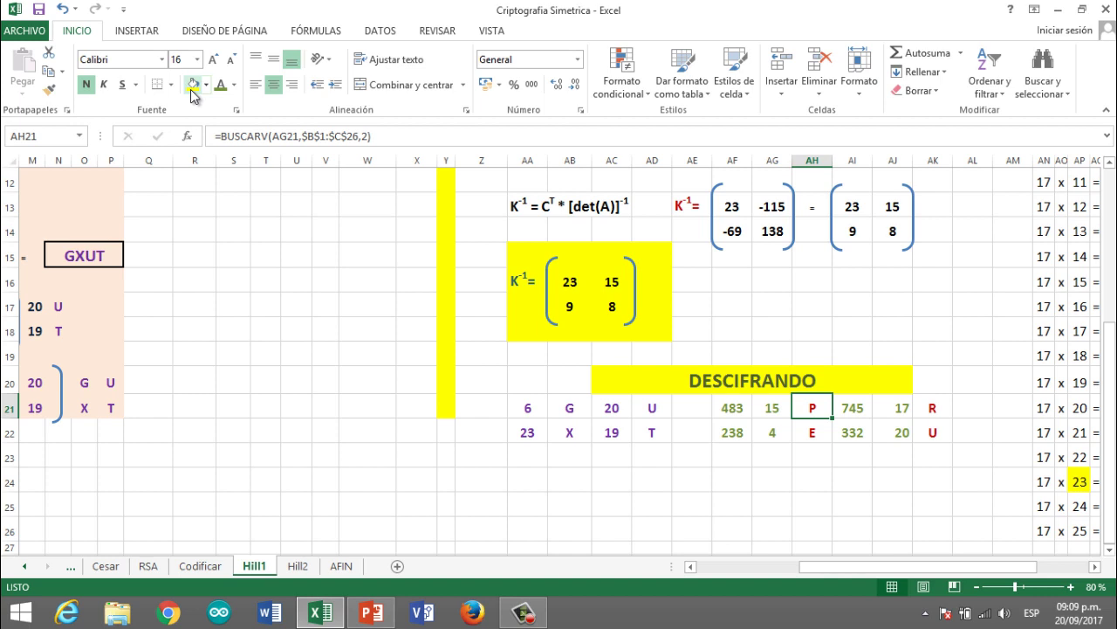
{"action": "key", "text": "Down"}
{"action": "key", "text": "Right"}
{"action": "key", "text": "Right"}
{"action": "key", "text": "Right"}
{"action": "key", "text": "Up"}
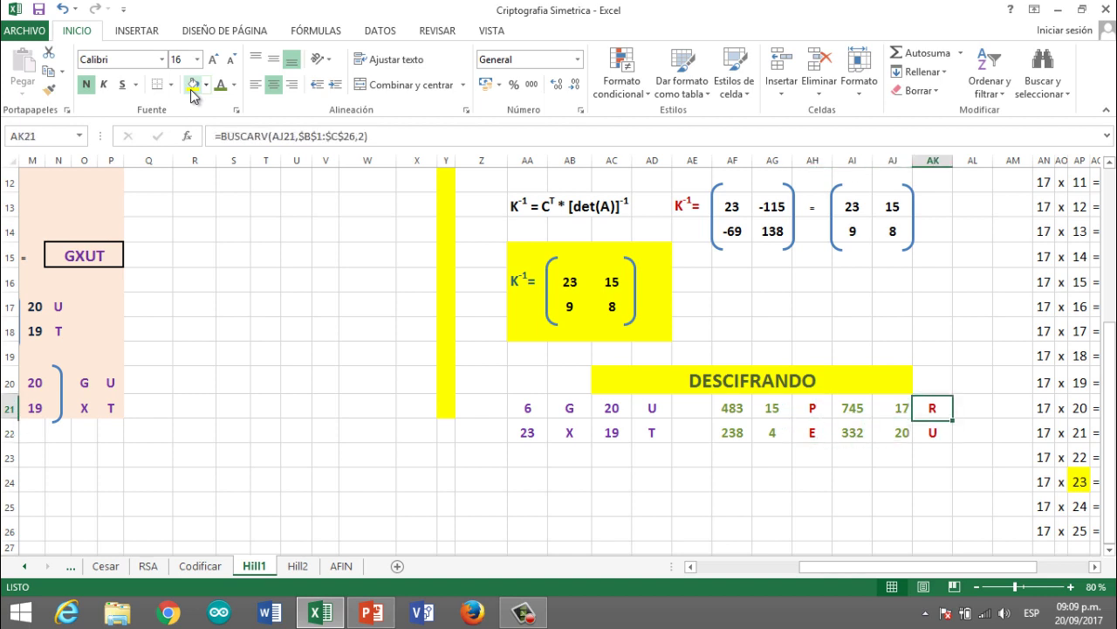
{"action": "key", "text": "Down"}
{"action": "key", "text": "Right"}
{"action": "key", "text": "Down"}
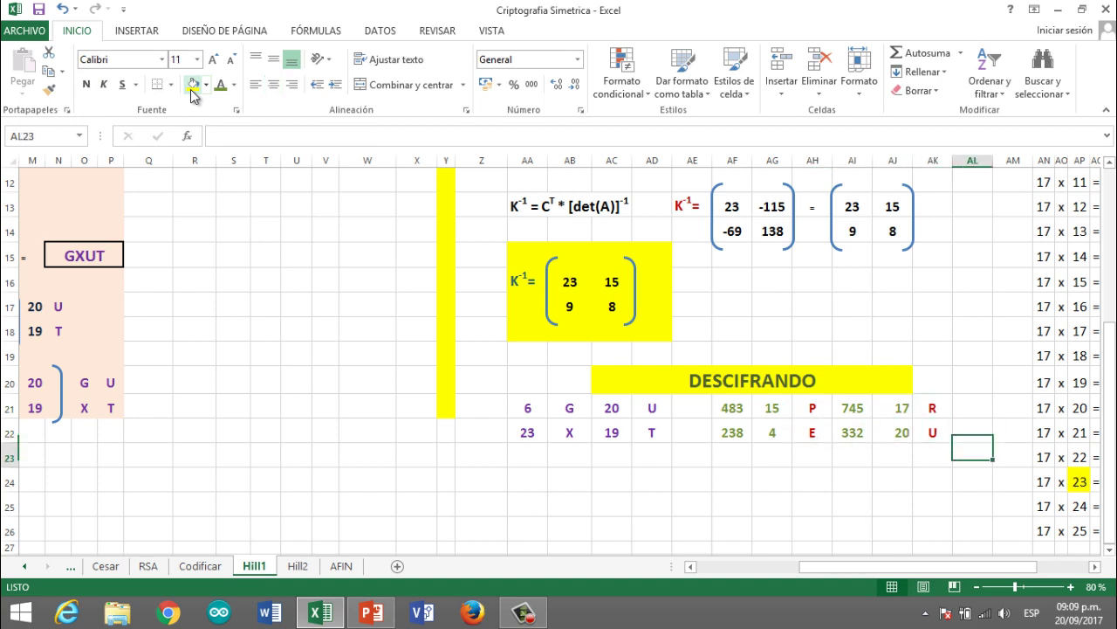
{"action": "key", "text": "Left"}
{"action": "key", "text": "Left"}
{"action": "key", "text": "Left"}
{"action": "key", "text": "Left"}
{"action": "key", "text": "Left"}
{"action": "key", "text": "Left"}
{"action": "key", "text": "Left"}
{"action": "key", "text": "Left"}
{"action": "key", "text": "Left"}
{"action": "key", "text": "Left"}
{"action": "key", "text": "Left"}
{"action": "key", "text": "Left"}
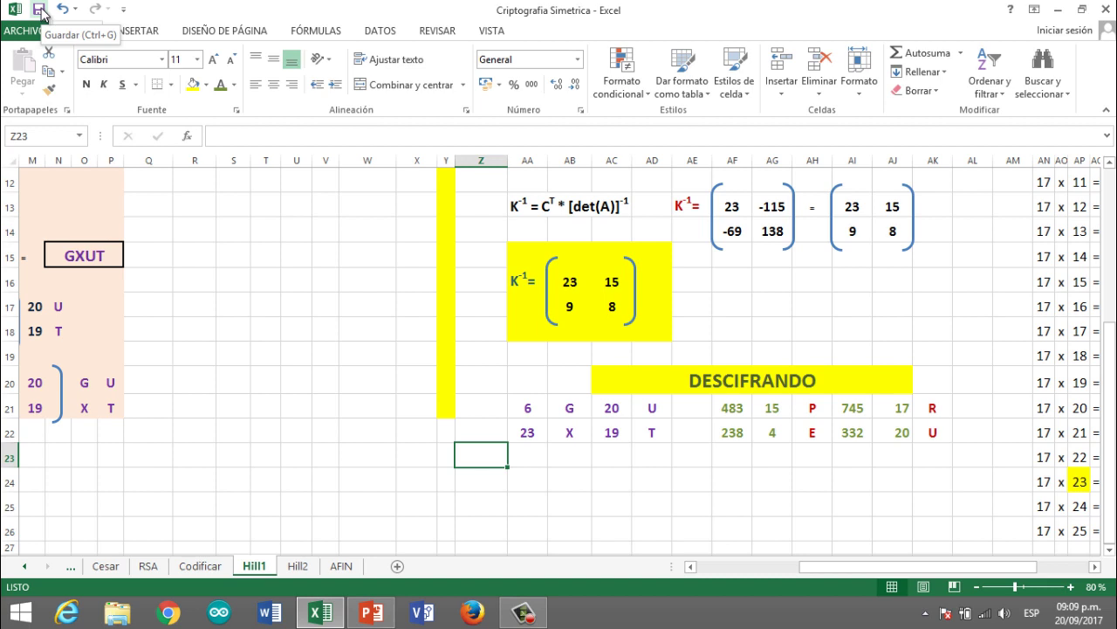
{"action": "left_click", "coordinate": [526, 612]}
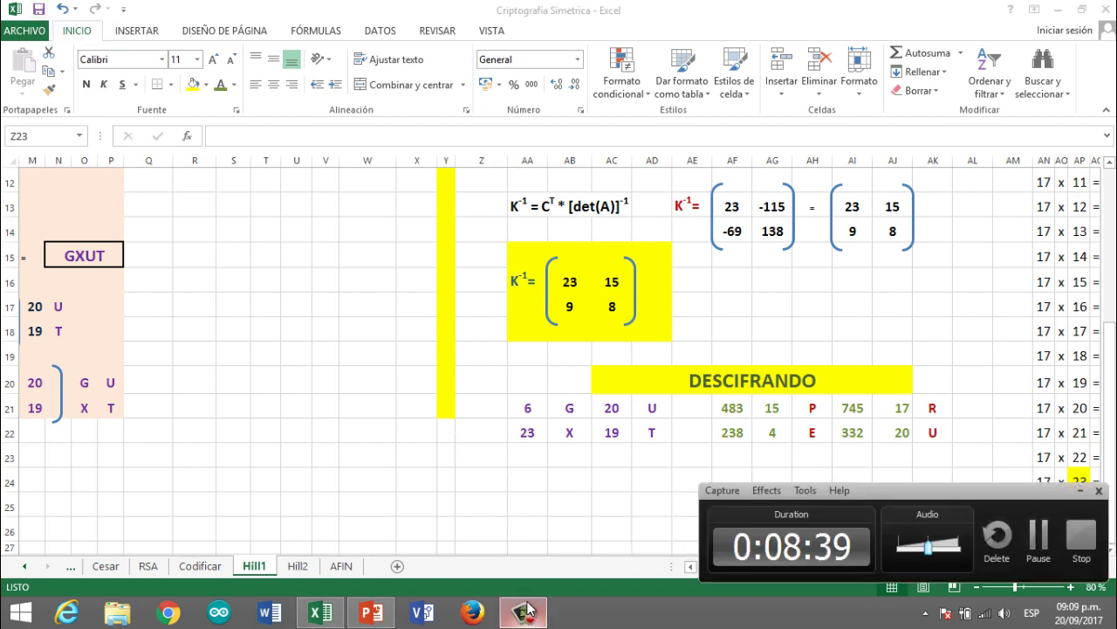